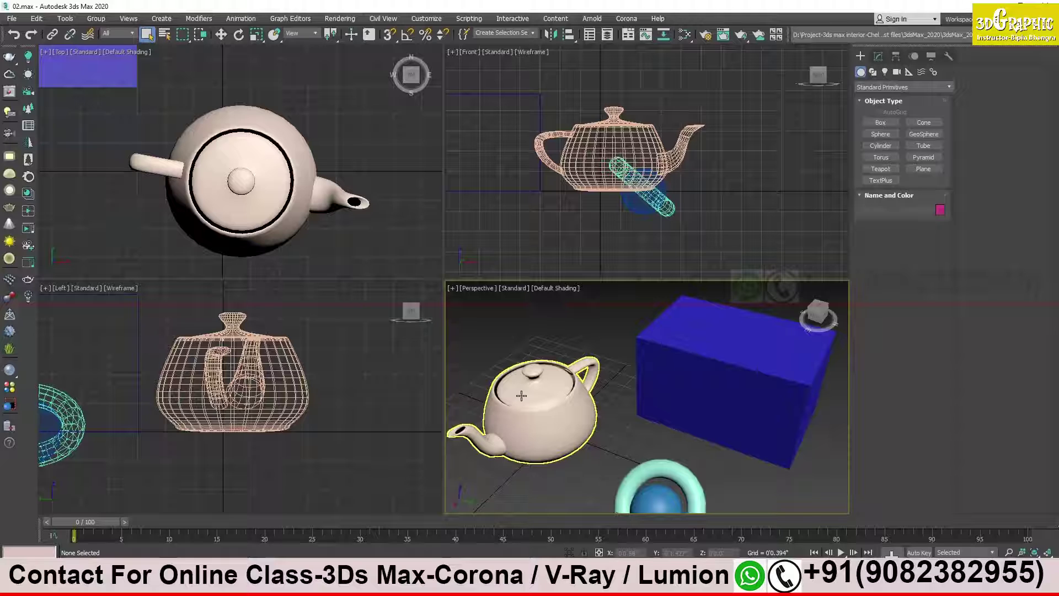
Select the teapot in the Perspective viewport and scale it up slightly and uniformly
mouse_move(577, 347)
middle_down()
mouse_move(561, 385)
mouse_move(578, 347)
middle_up()
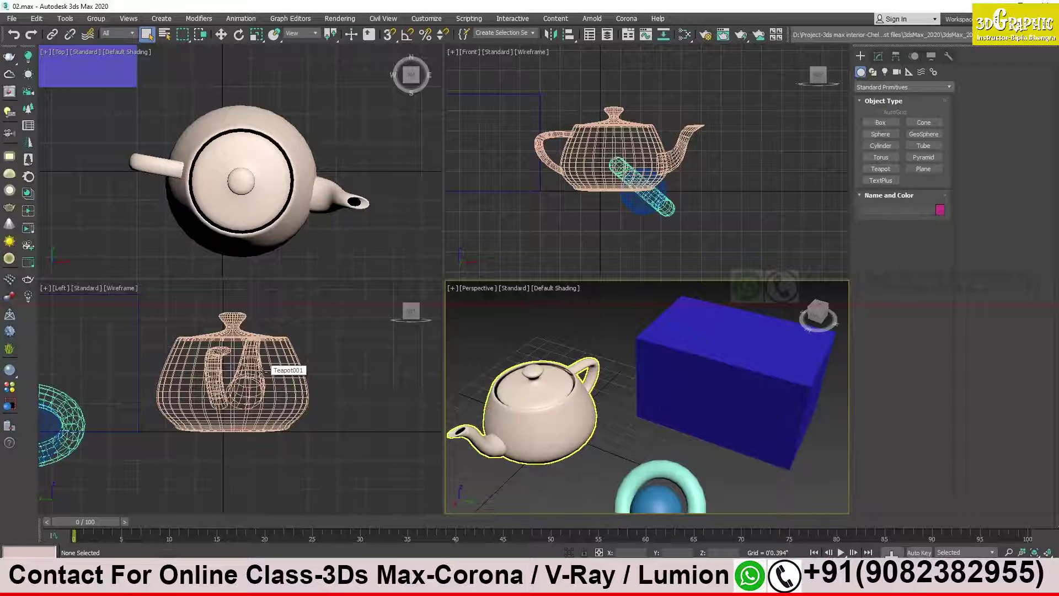
alt+middle_drag(590, 399, 619, 425)
key(w)
click(707, 427)
key(r)
mouse_move(646, 431)
mouse_down()
mouse_move(655, 414)
mouse_move(656, 435)
mouse_move(655, 419)
mouse_up()
key(w)
alt+middle_drag(655, 419, 689, 401)
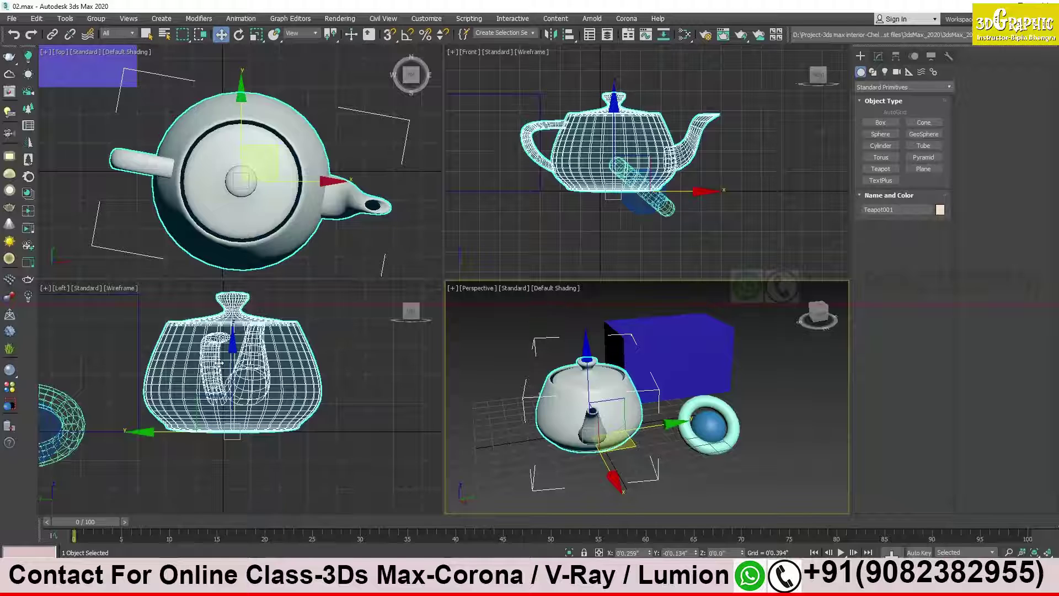
Enlarge the Perspective viewport to fill the whole working area and view the scene from another angle
alt+middle_drag(557, 403, 596, 402)
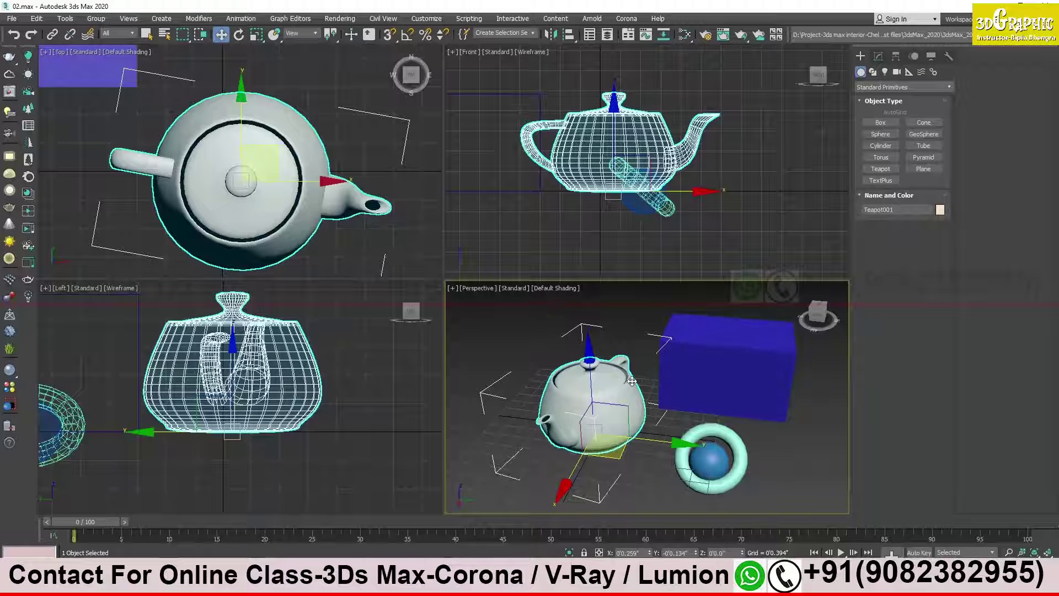
key(alt+w)
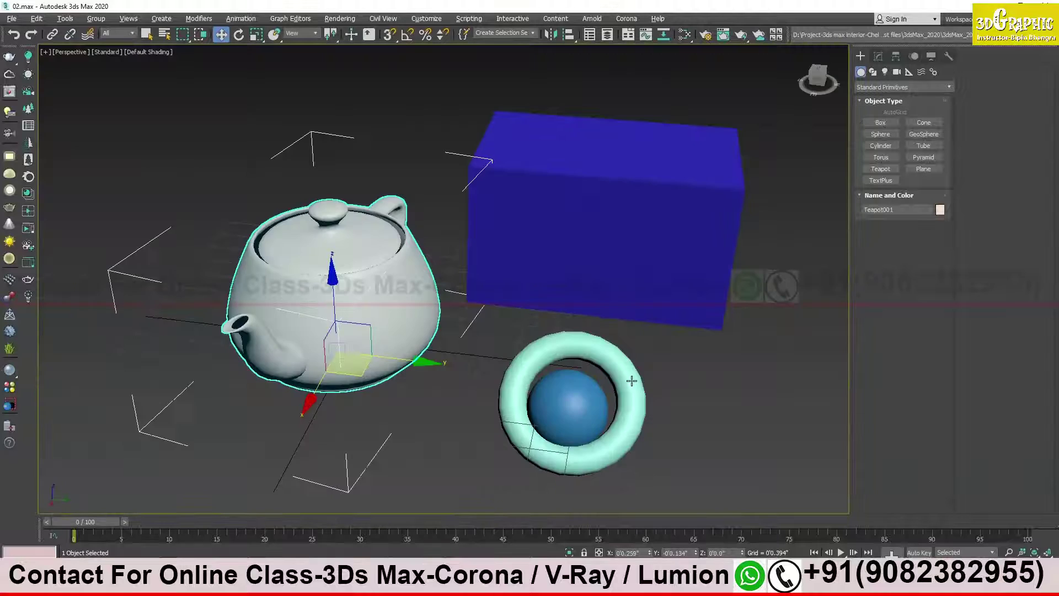
key(alt+w)
key(alt+w)
key(alt+w)
key(alt+w)
alt+middle_drag(95, 68, 91, 121)
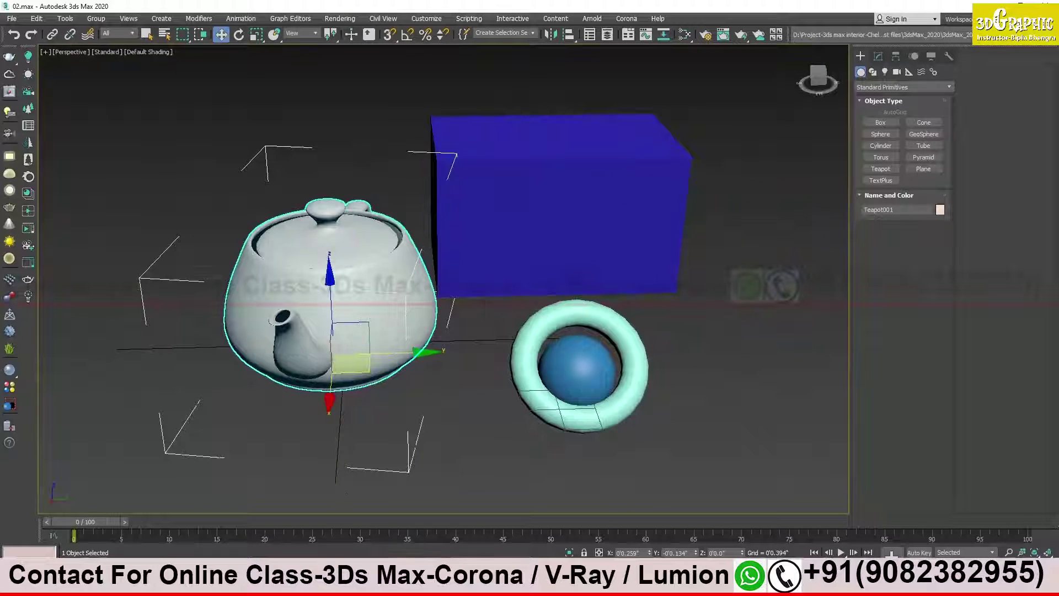
Switch to Word and create a blank document
key(super)
text(w)
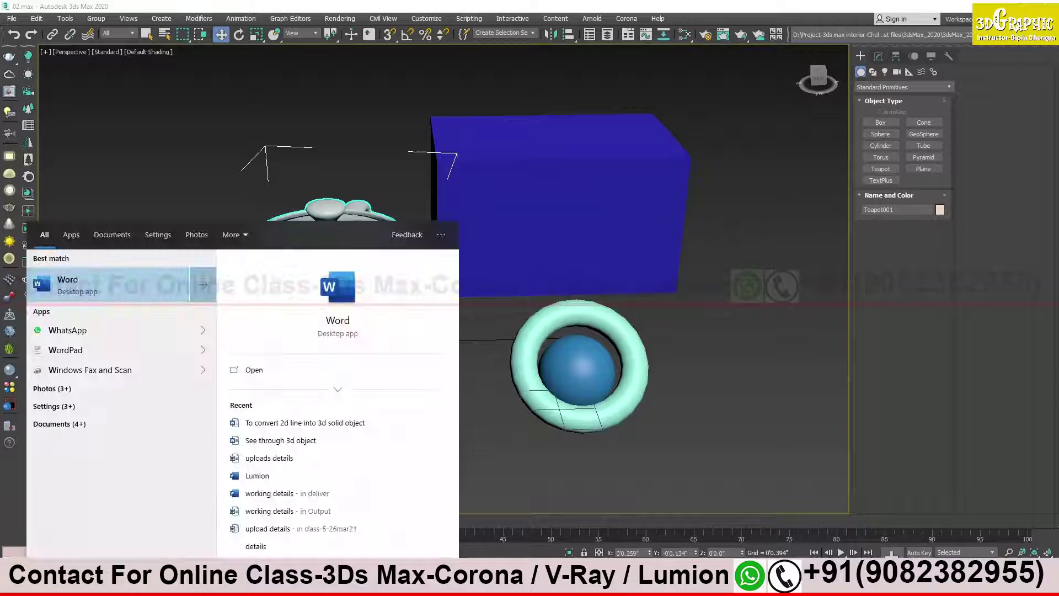
key(Return)
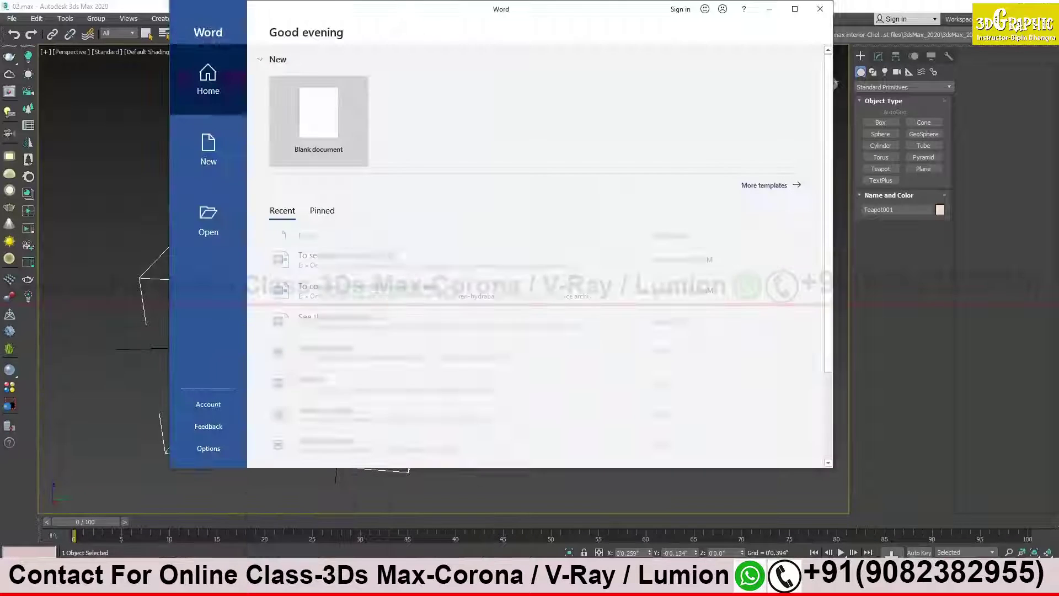
click(330, 119)
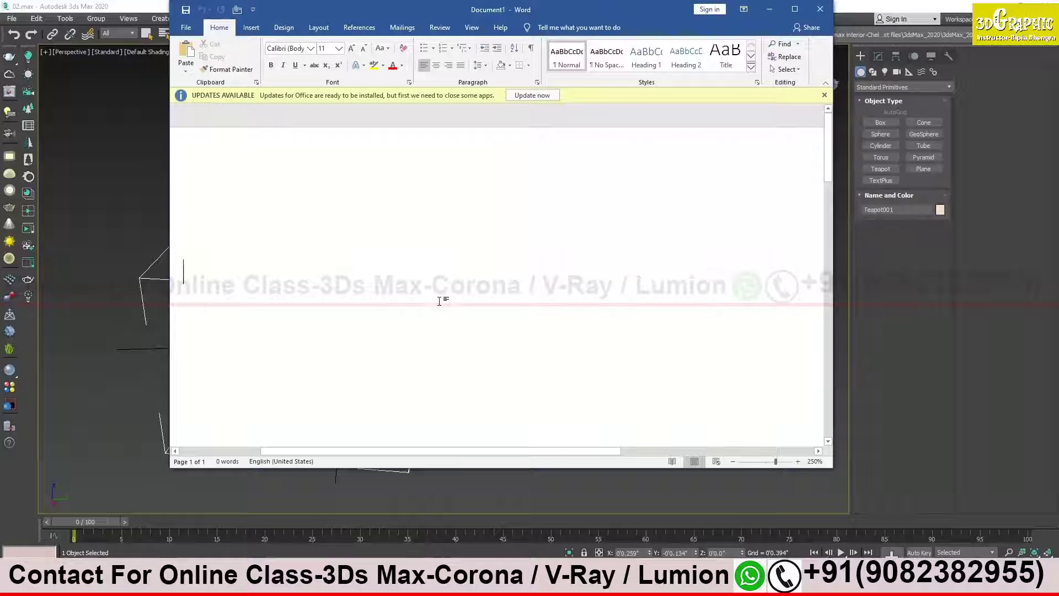
Write the note "To enlarge viewport or working area= select the viewport then press alt+w"
text(To)
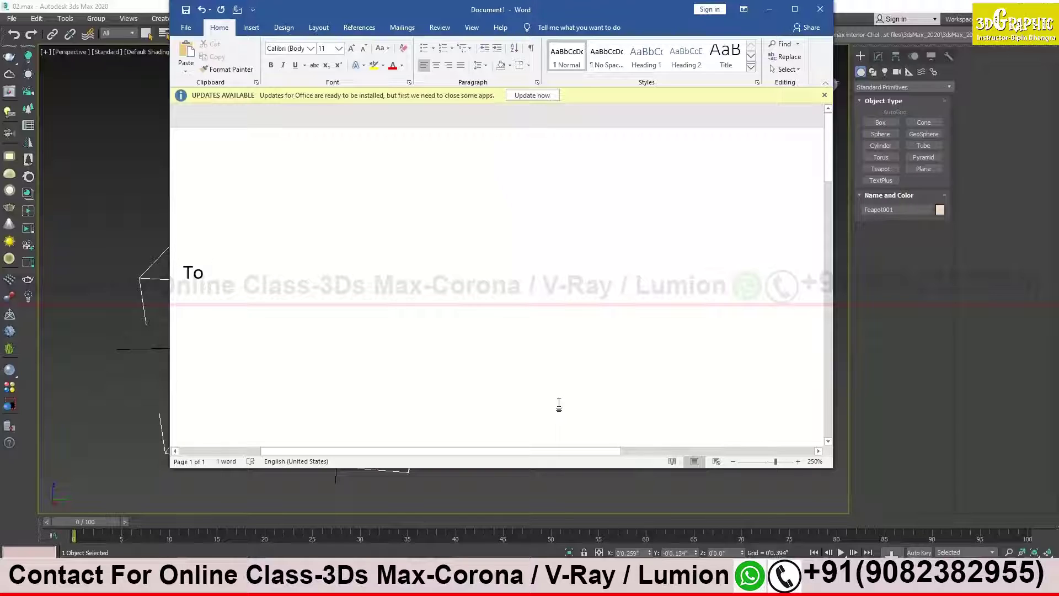
text(en)
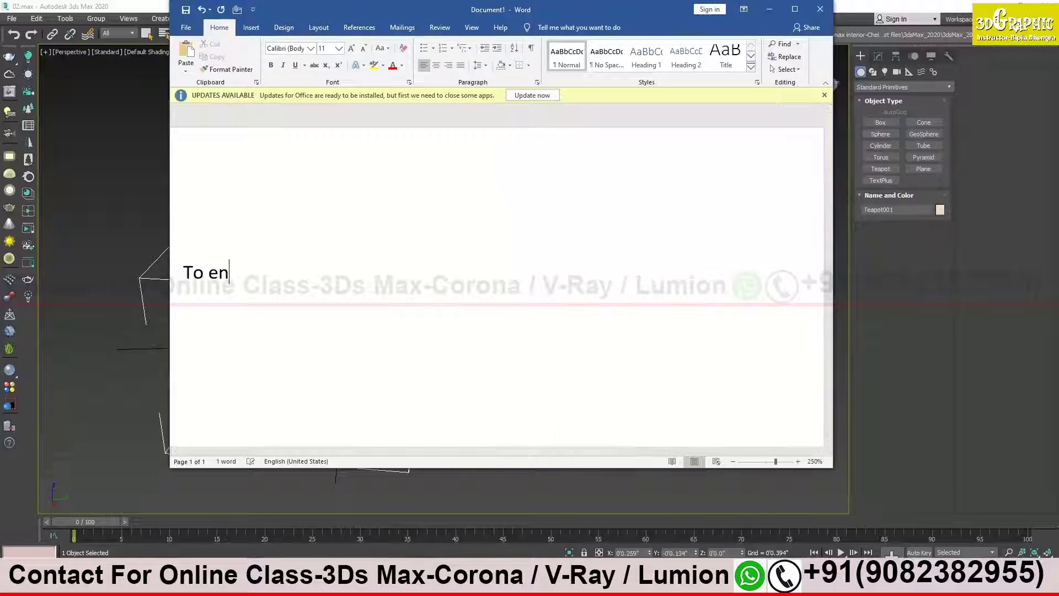
text(large)
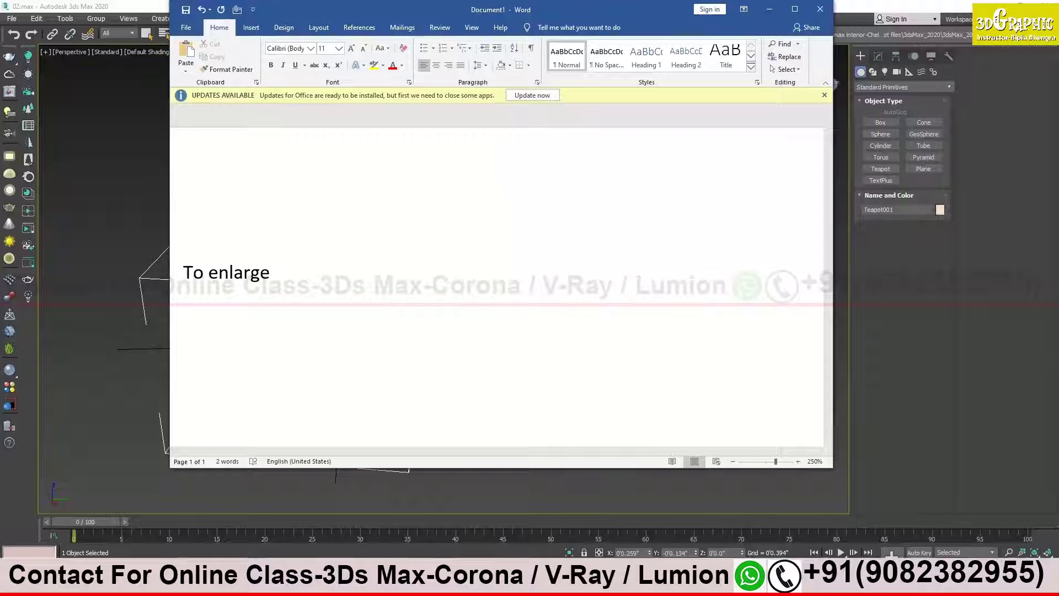
text( viewport or working area)
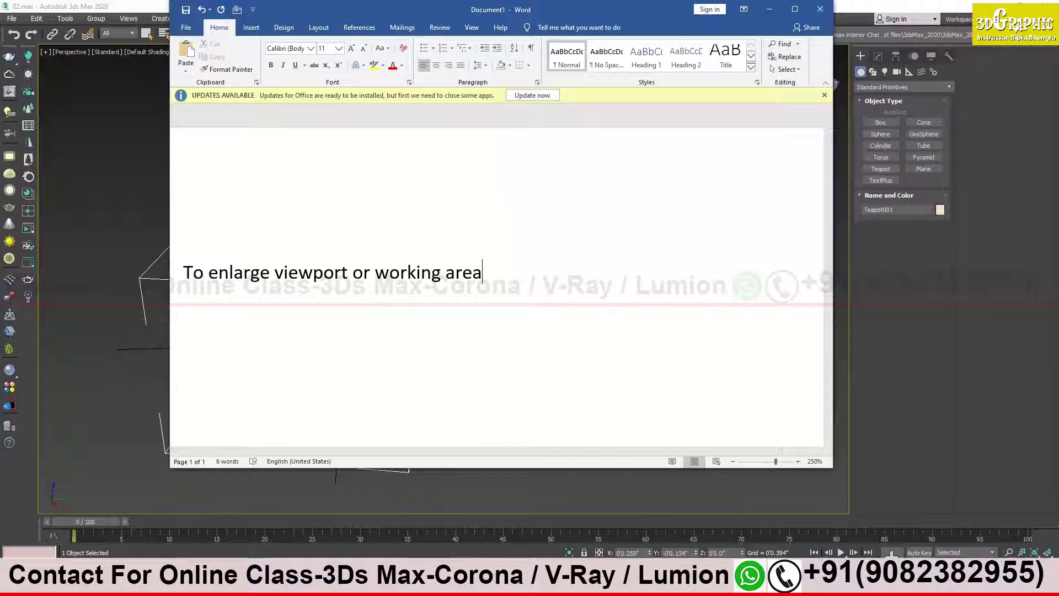
text(= select the )
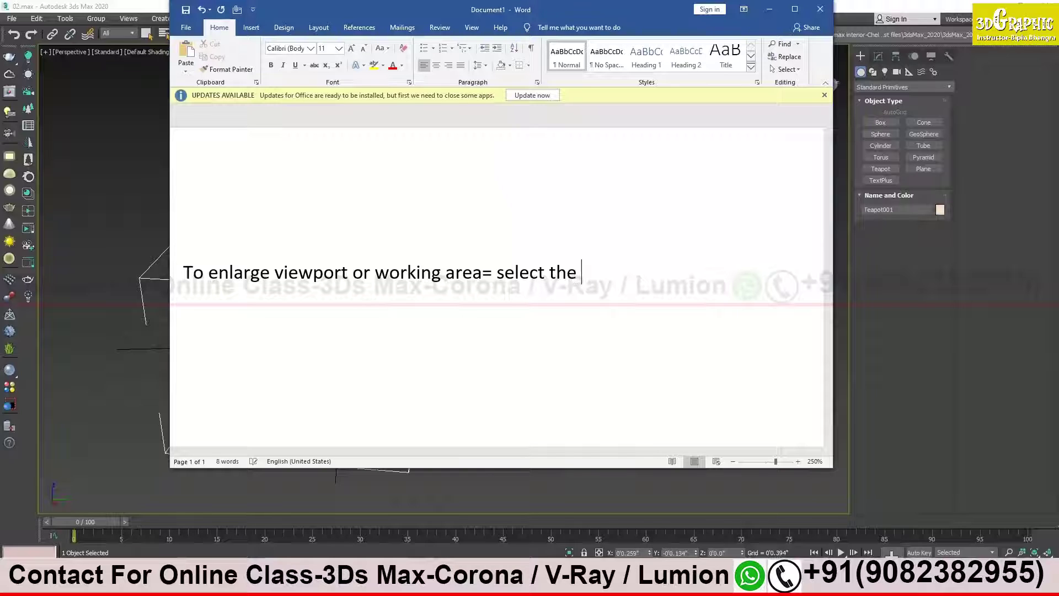
text(viewport)
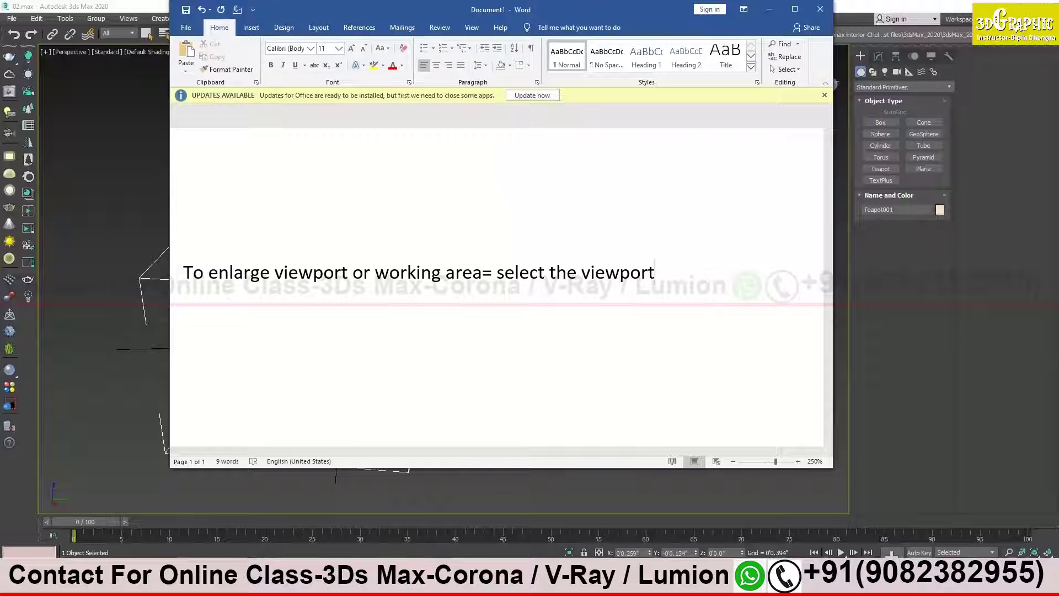
text( then press)
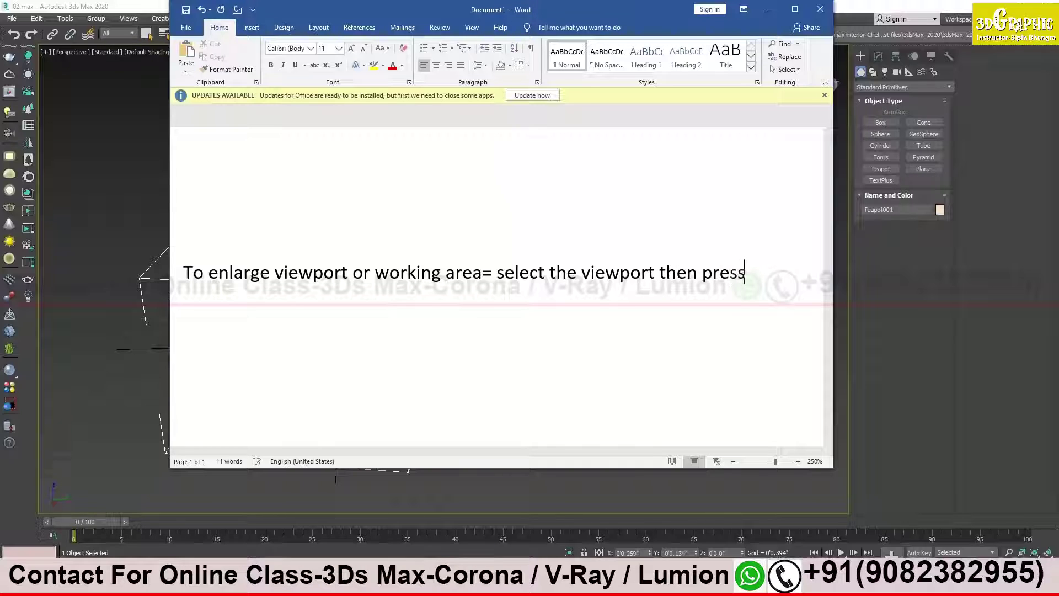
text( alt+w)
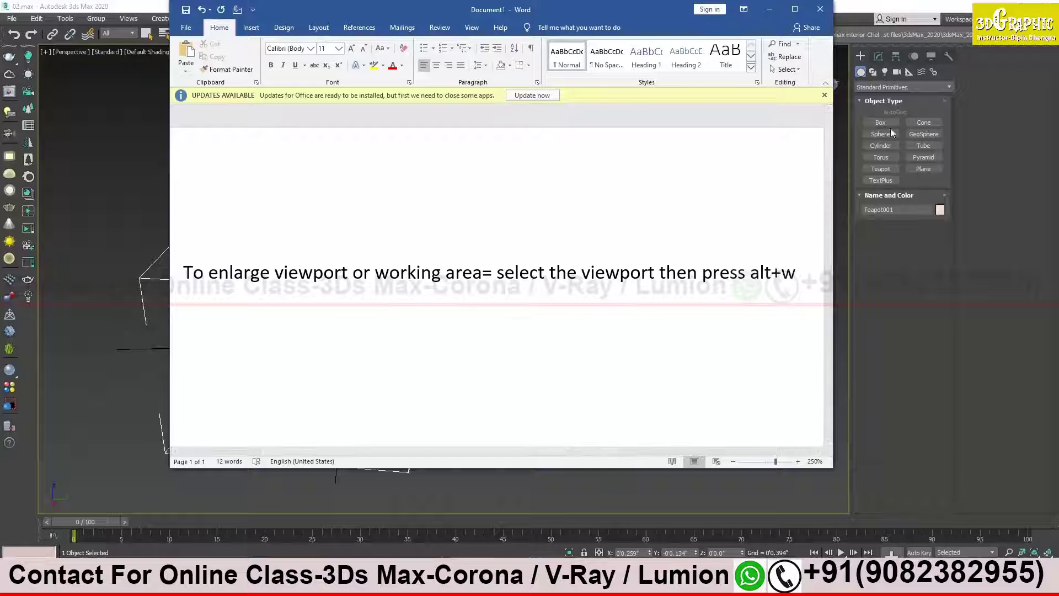
Return to 3ds Max, restore the four-viewport layout, and enlarge and restore the Top and Front viewports in turn
click(769, 9)
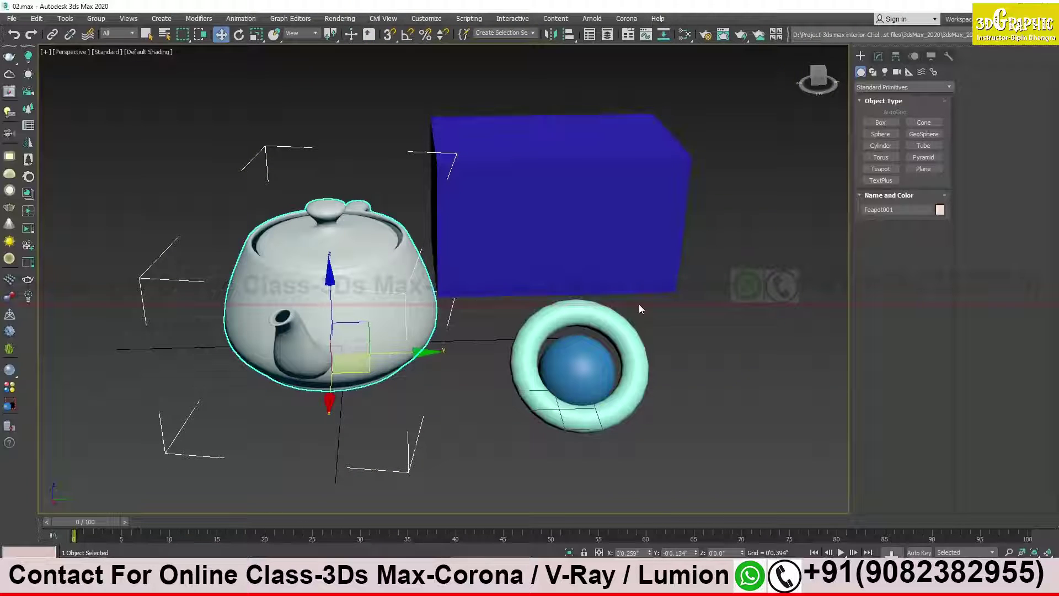
key(alt+w)
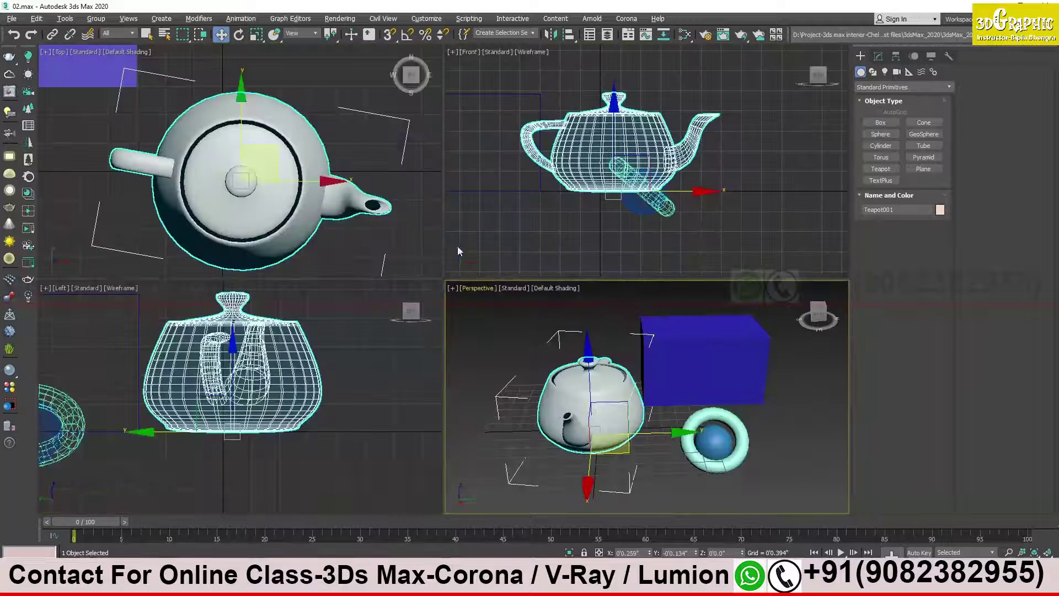
click(354, 197)
key(alt+w)
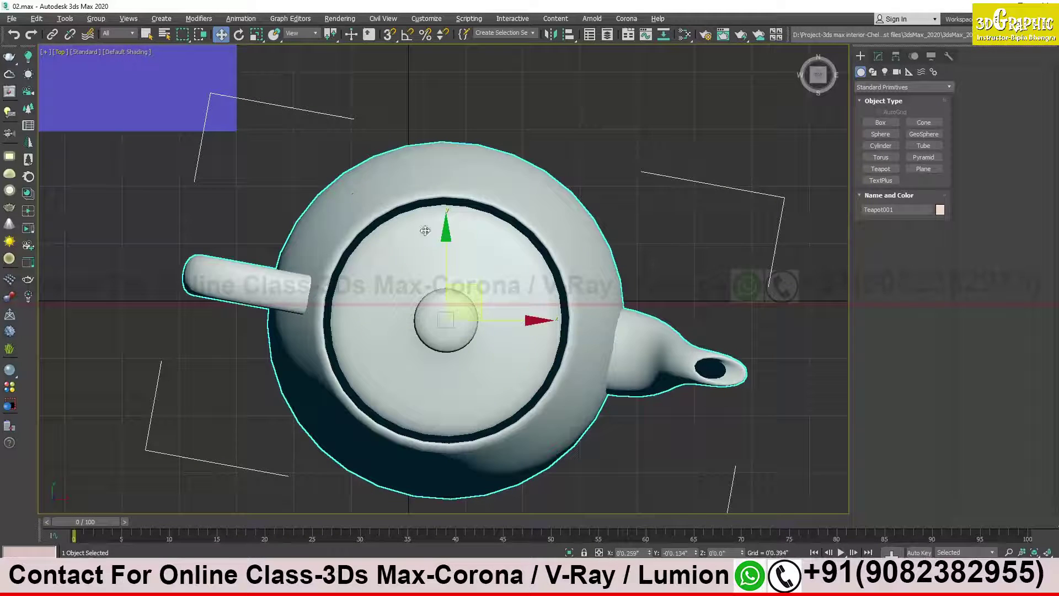
key(alt+w)
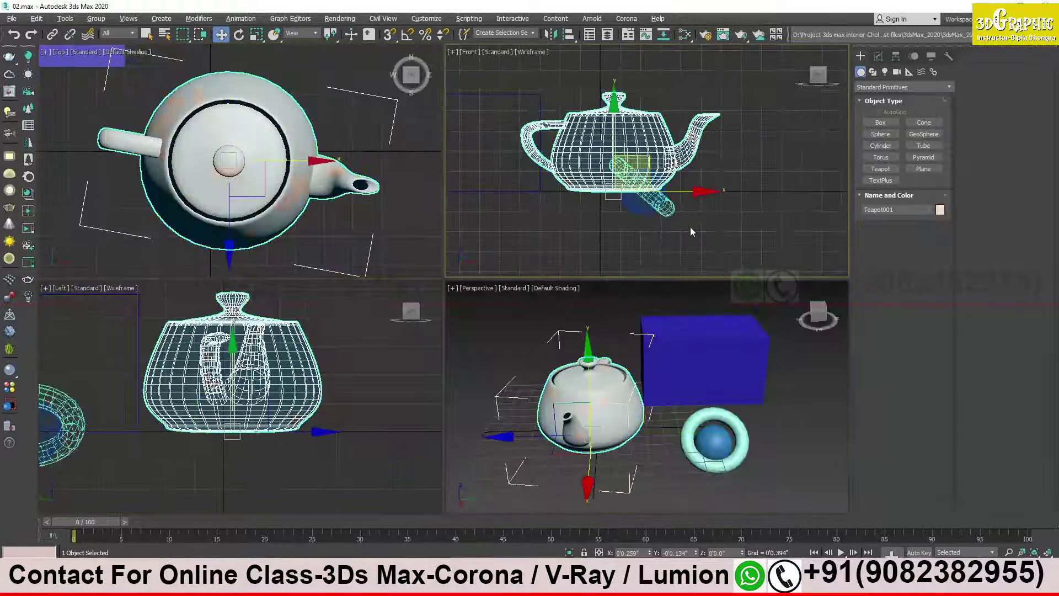
key(alt+w)
key(alt+w)
Activate the Left and Perspective viewports in turn, enlarging each and restoring the four-viewport layout
right_click(403, 349)
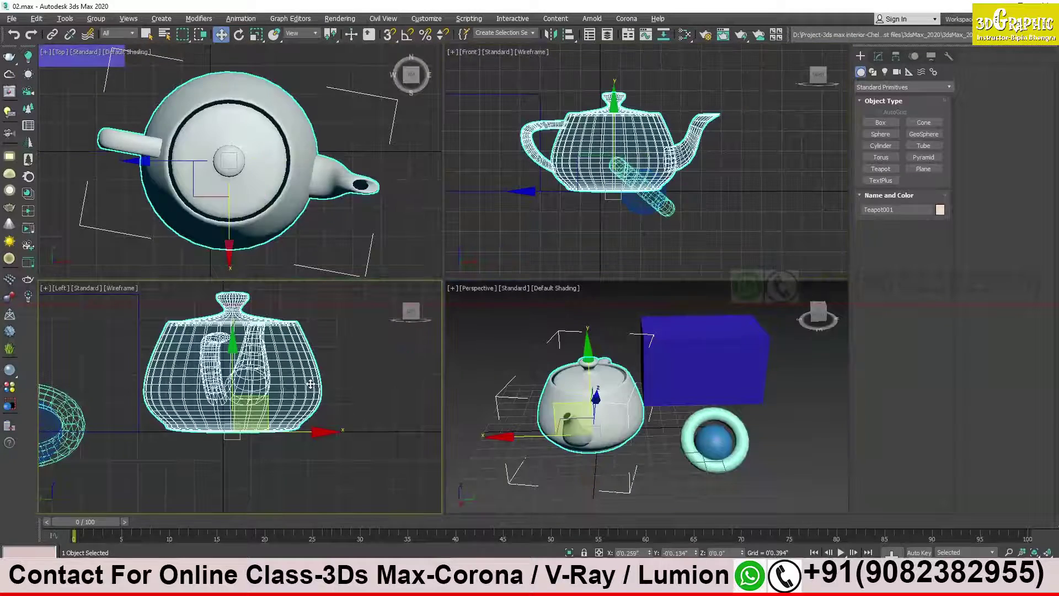
key(alt+w)
key(alt+w)
right_click(564, 415)
key(alt+w)
key(alt+w)
Enlarge the Perspective viewport and examine the teapot, box, torus and sphere from several angles and distances
alt+middle_drag(576, 410, 451, 392)
key(alt+w)
scroll(540, 397, down, 3)
scroll(451, 392, up, 2)
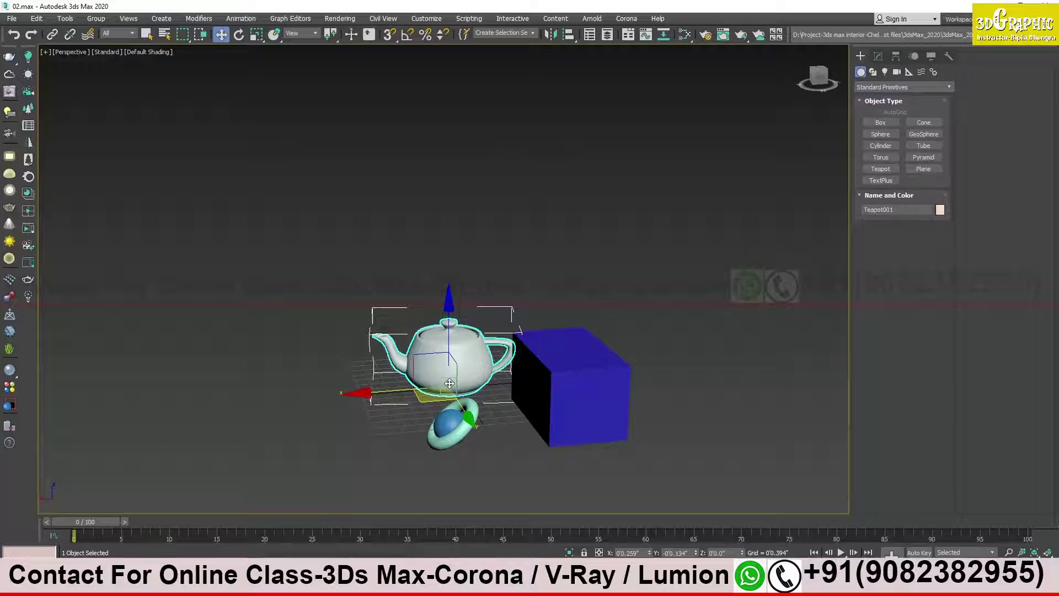
alt+middle_drag(440, 370, 454, 375)
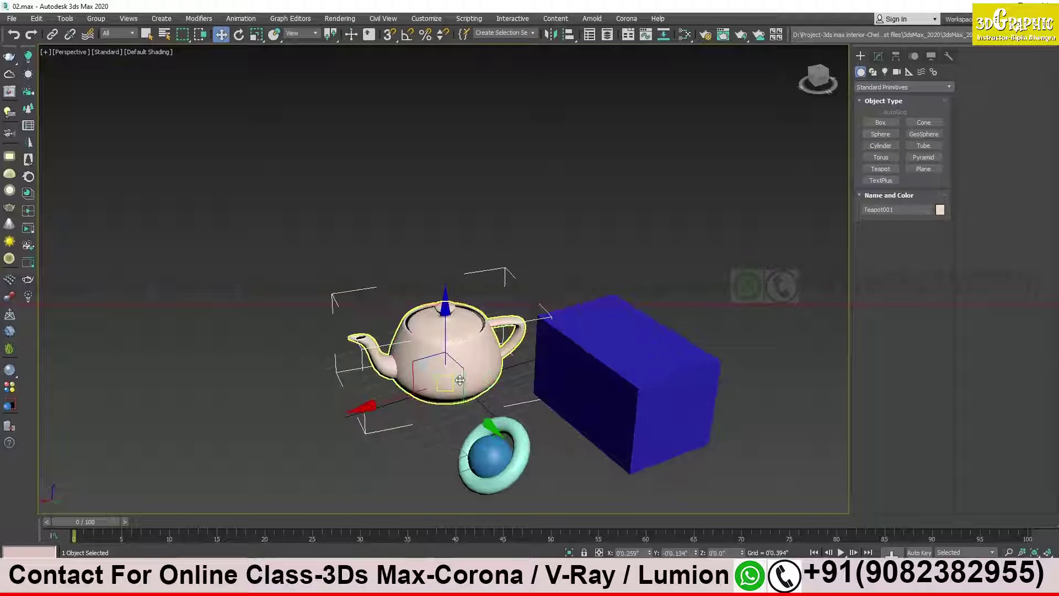
scroll(456, 377, up, 3)
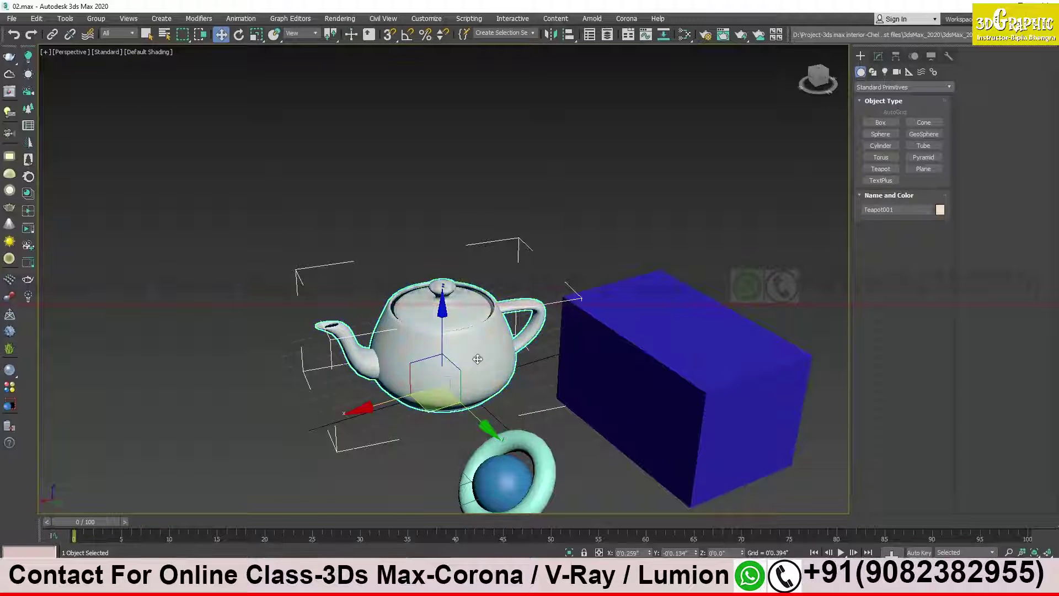
alt+middle_drag(455, 377, 426, 314)
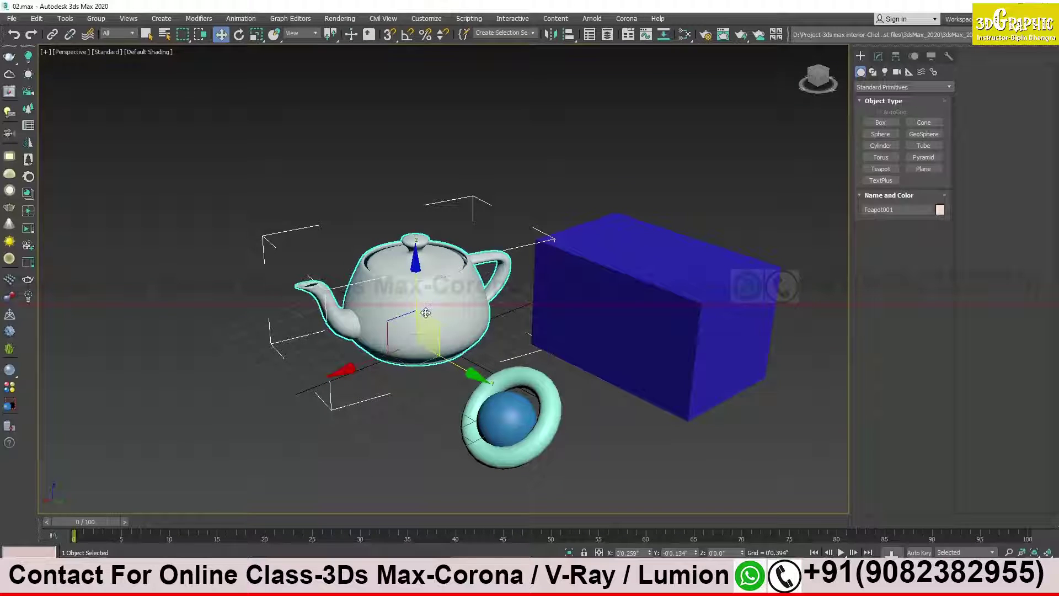
alt+middle_drag(426, 313, 336, 243)
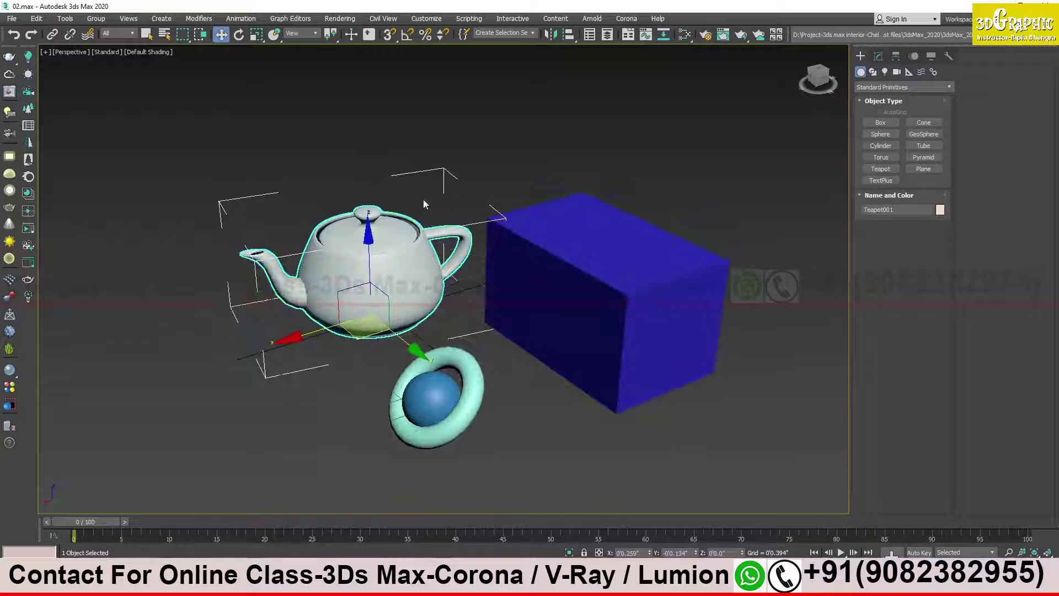
alt+middle_drag(465, 279, 449, 320)
Switch the Perspective viewport repeatedly between full size and the four-viewport layout
key(alt+w)
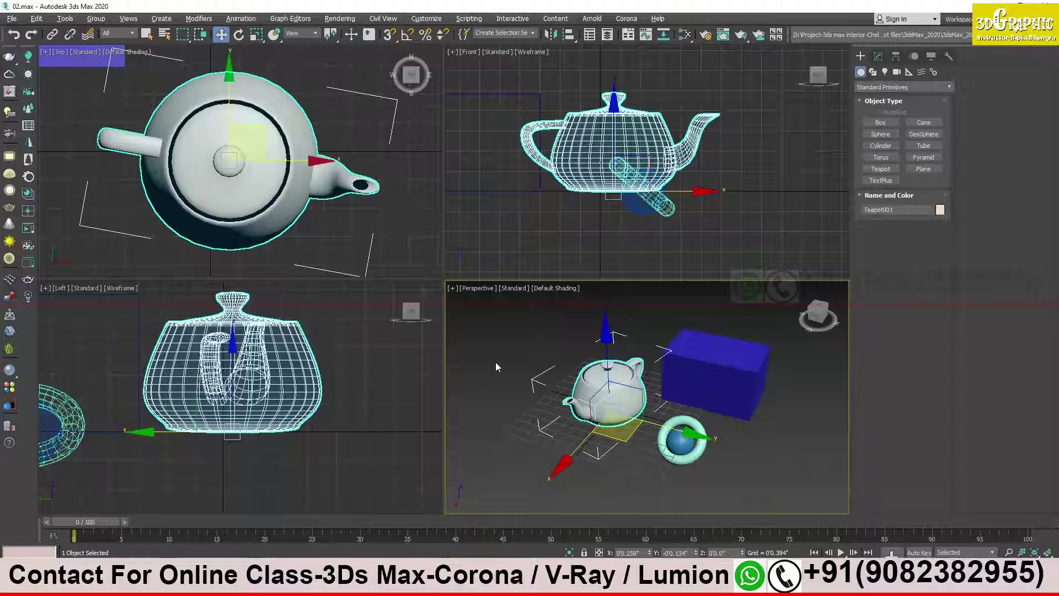
key(alt+w)
key(alt+w)
key(alt+w)
key(alt+w)
key(alt+w)
key(alt+w)
key(alt+w)
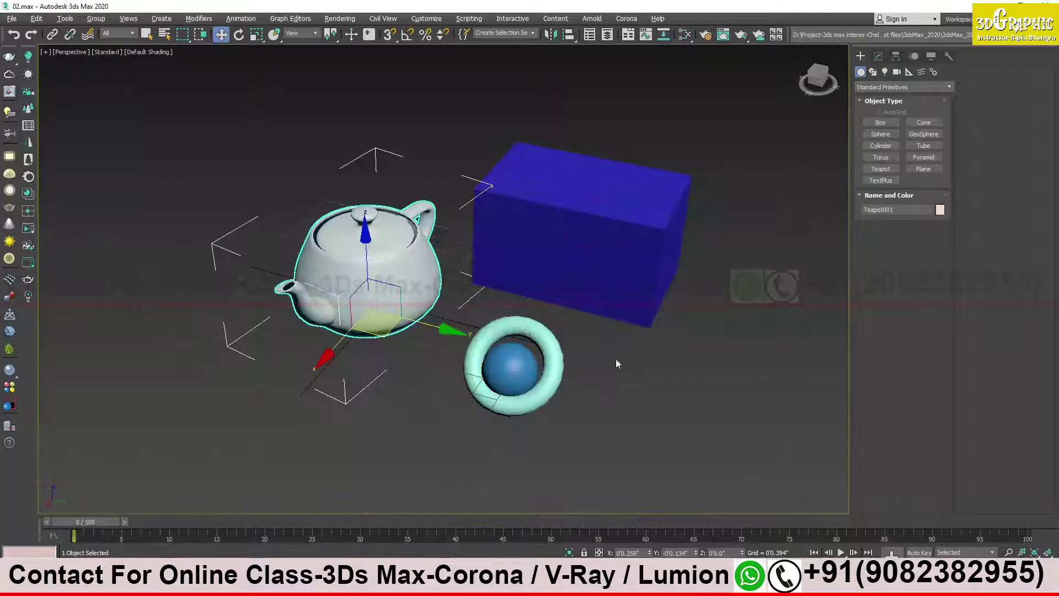
key(alt+w)
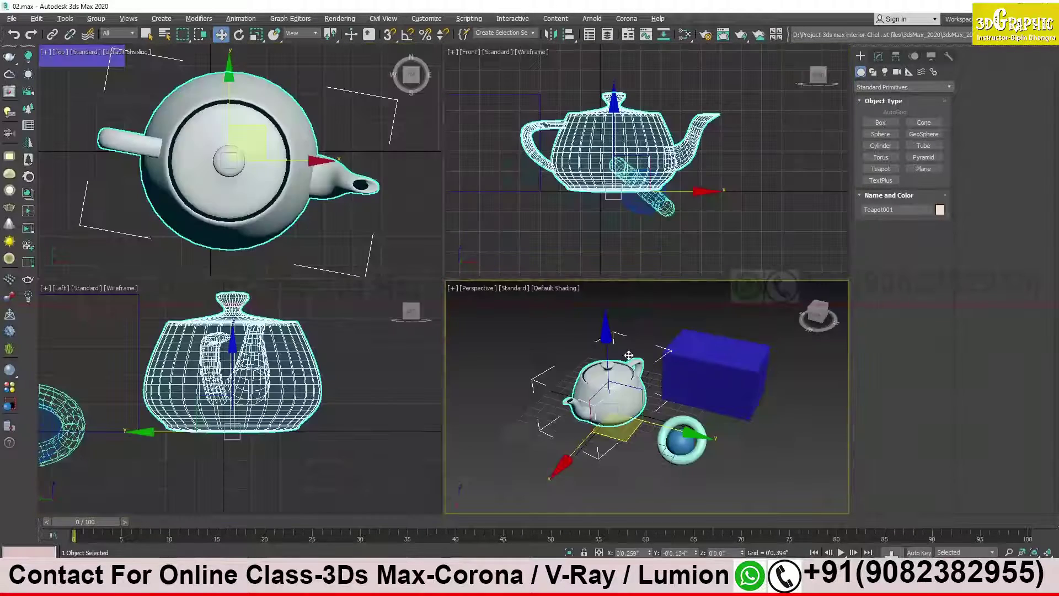
key(alt+w)
key(alt+w)
key(alt+w)
key(alt+w)
key(alt+w)
key(alt+w)
key(alt+w)
key(alt+w)
Cycle through the Front, Perspective and remaining viewports, enlarging each one and returning to the four-viewport layout
click(573, 195)
key(alt+w)
key(alt+w)
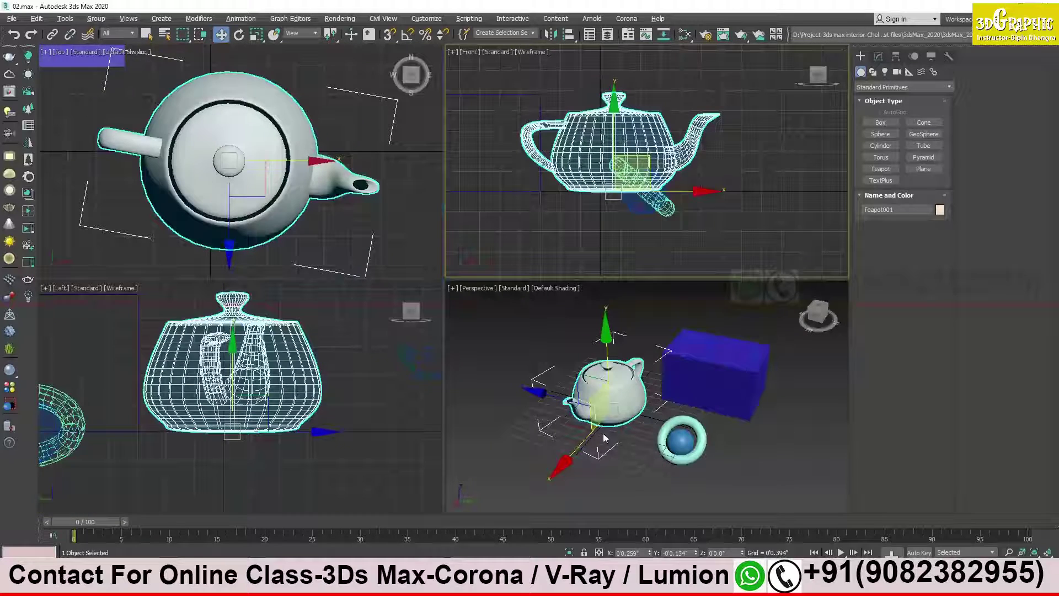
key(alt+w)
key(alt+w)
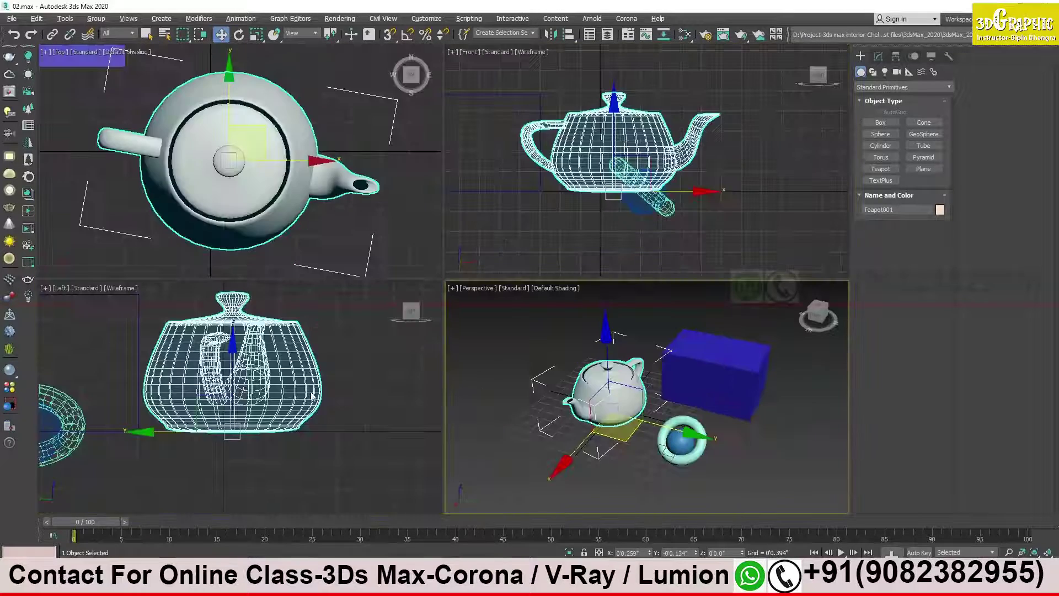
key(alt+w)
key(alt+w)
key(alt+w)
key(alt+w)
click(601, 215)
key(alt+w)
key(alt+w)
Activate the Perspective viewport, enlarge it to the full working area and look around the objects from different sides
click(637, 389)
key(alt+w)
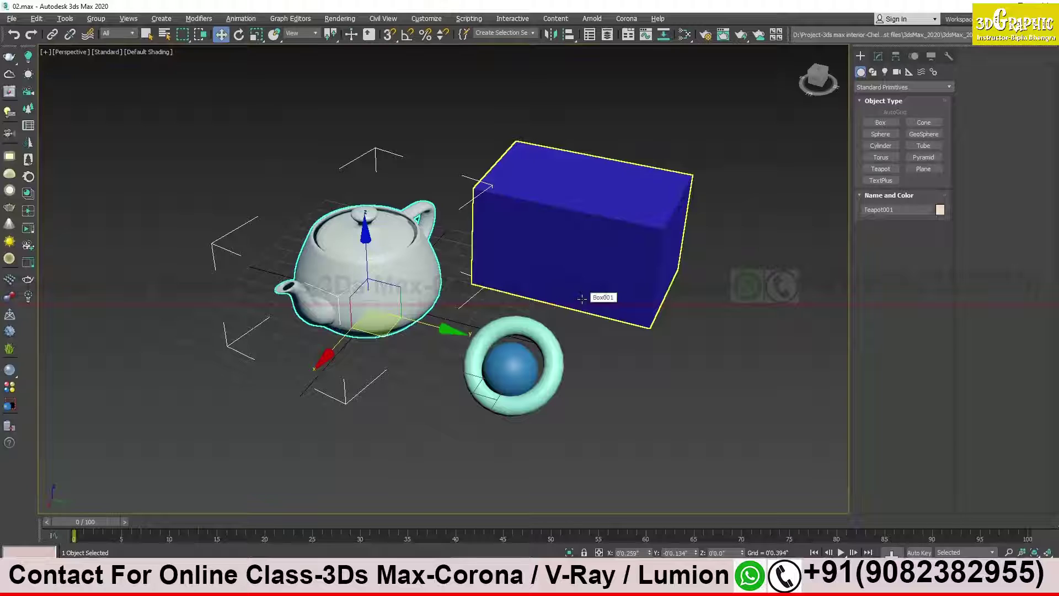
alt+middle_drag(582, 299, 487, 282)
alt+middle_drag(517, 288, 531, 291)
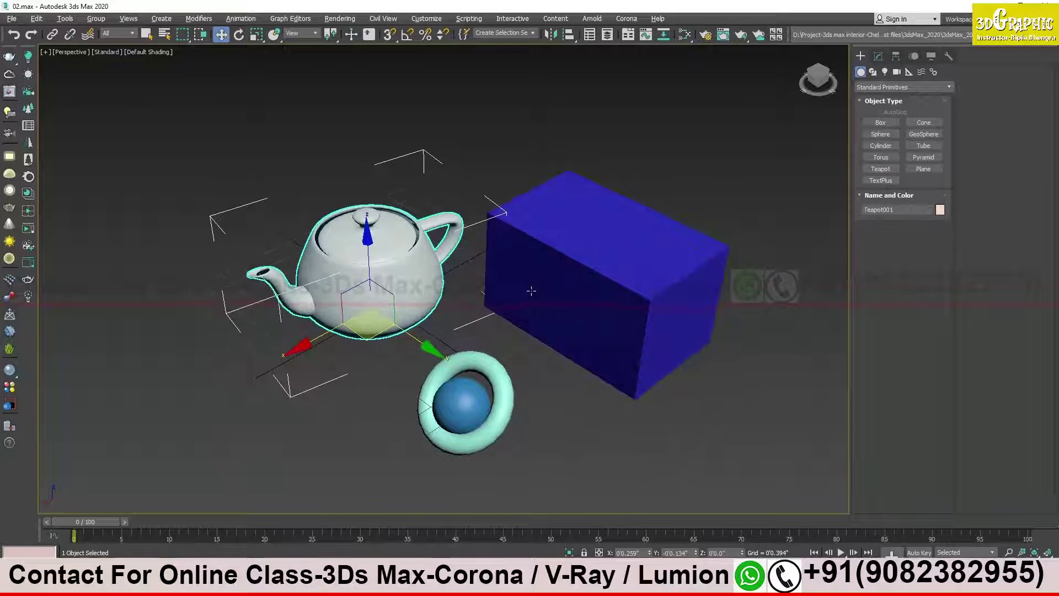
middle_drag(455, 288, 418, 324)
alt+middle_drag(418, 323, 396, 331)
middle_drag(396, 331, 408, 291)
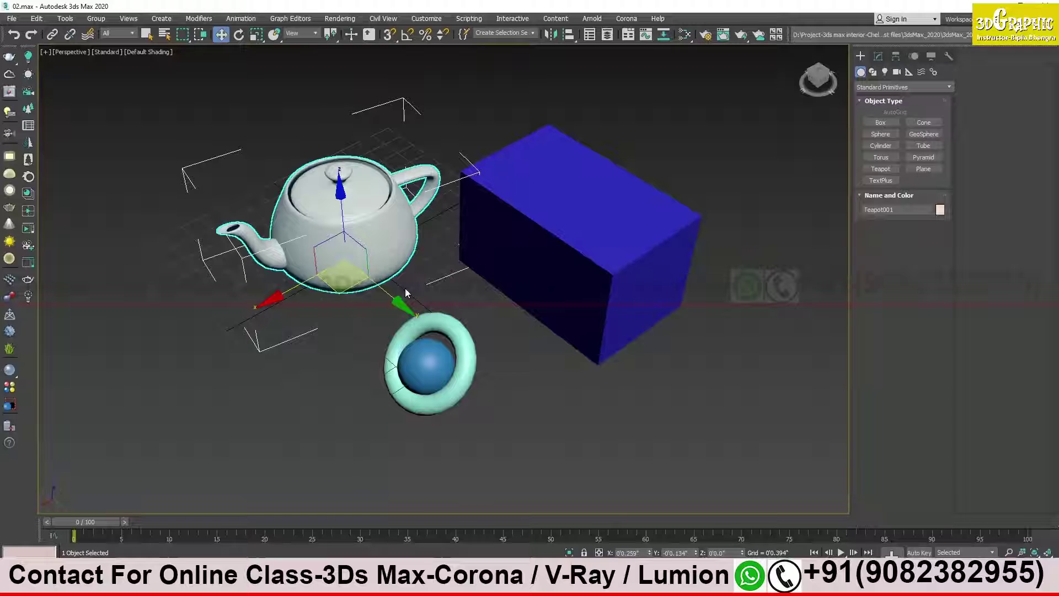
alt+middle_drag(393, 329, 365, 307)
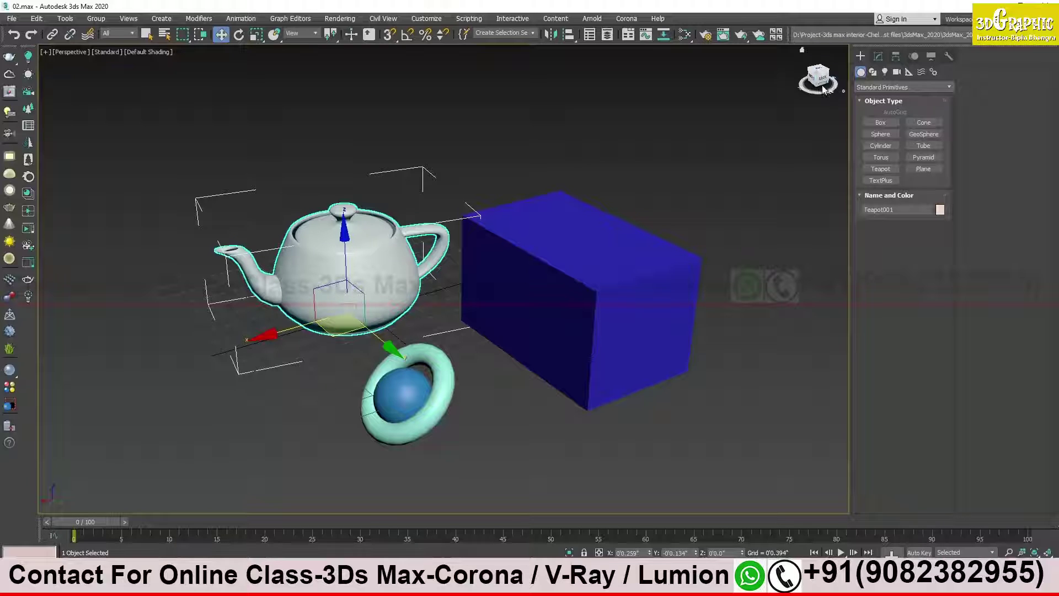
Orbit the Perspective view around the teapot, box, torus and sphere to compare their sides with the ViewCube's orientation
mouse_move(760, 180)
alt+middle_down()
mouse_move(699, 162)
mouse_move(921, 177)
mouse_move(772, 182)
alt+middle_up()
alt+middle_drag(337, 214, 392, 197)
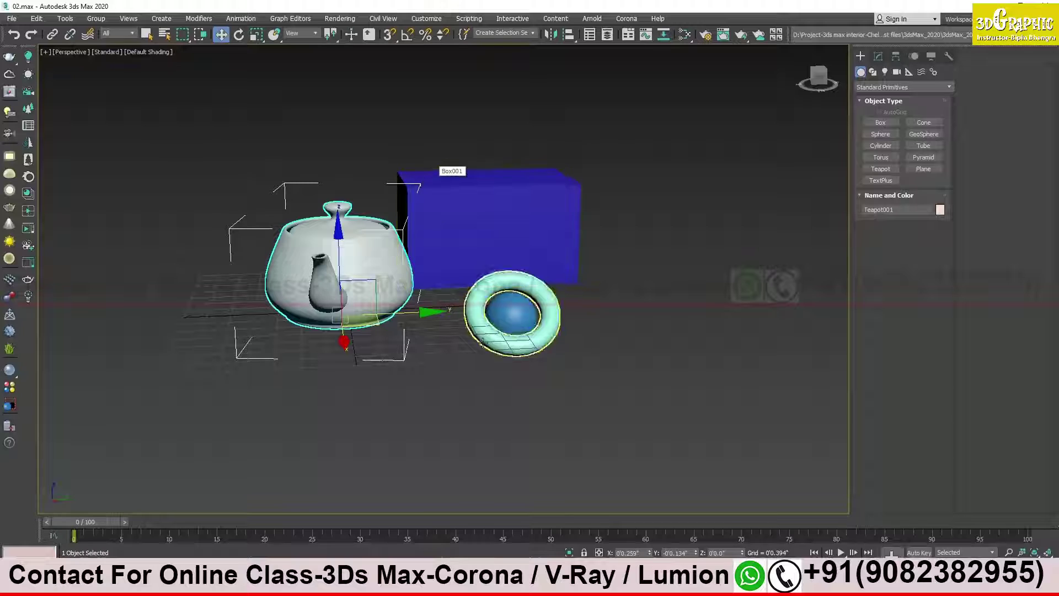
alt+middle_drag(483, 343, 527, 378)
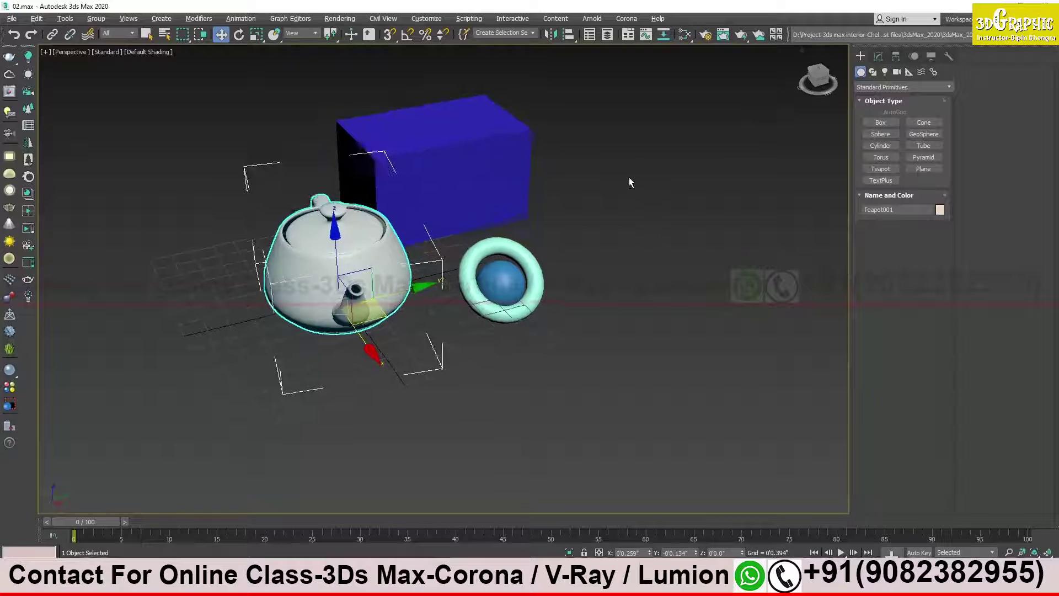
alt+middle_drag(631, 182, 697, 176)
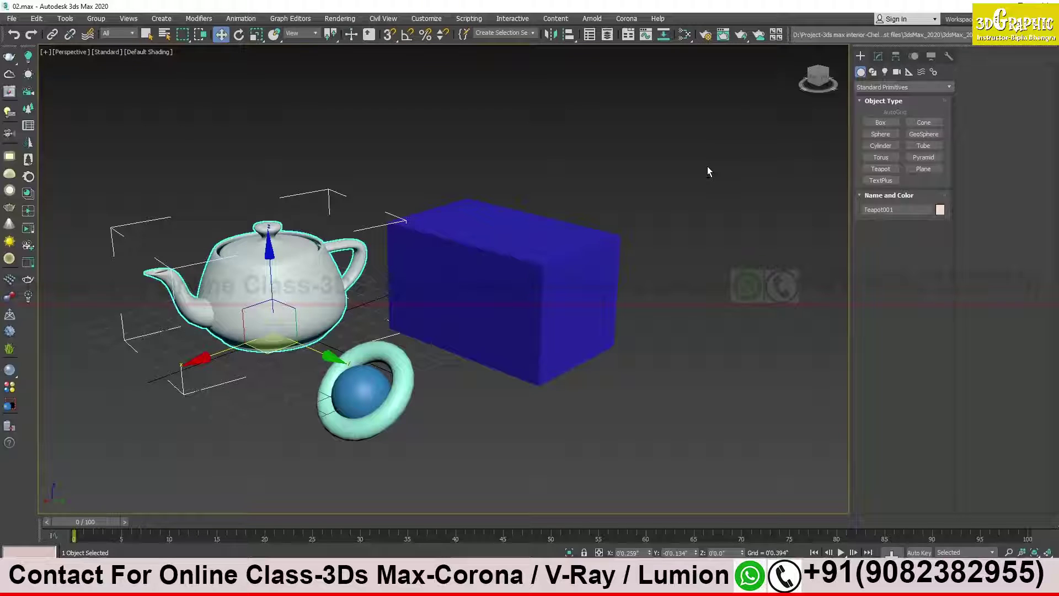
alt+middle_drag(756, 147, 601, 191)
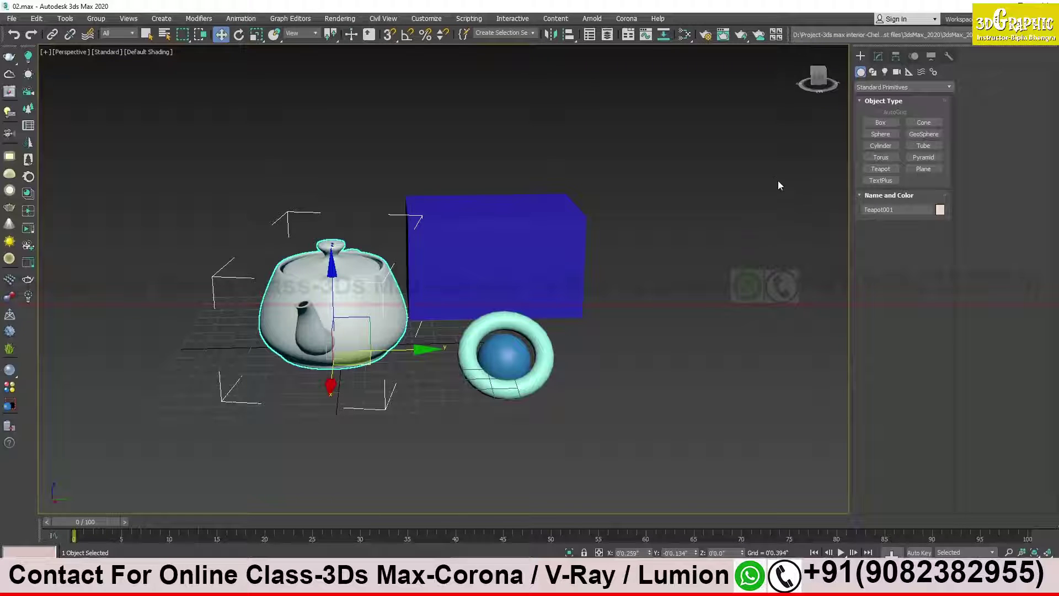
alt+middle_drag(802, 214, 710, 227)
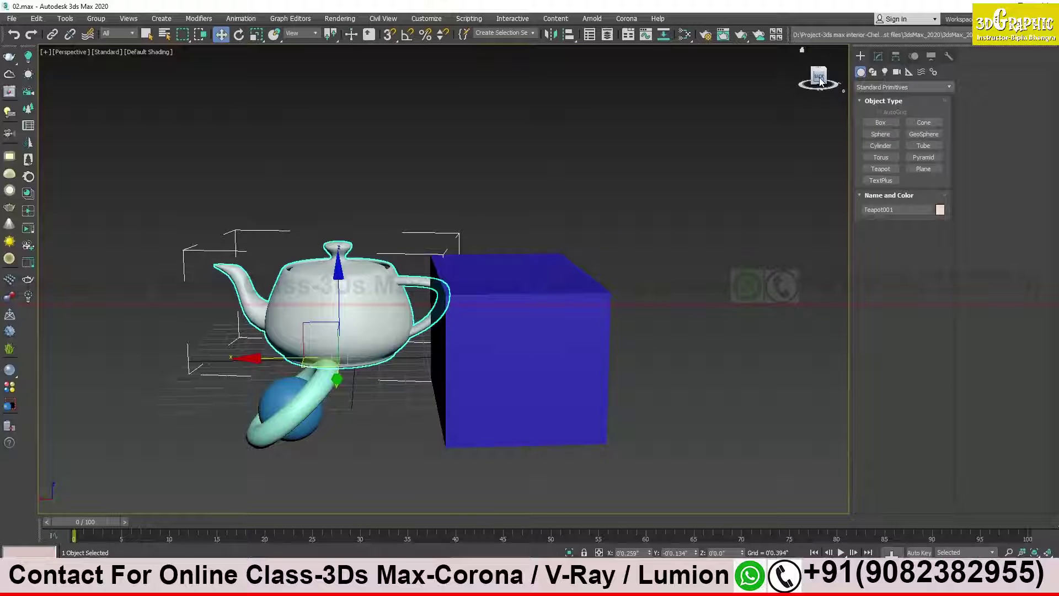
alt+middle_drag(815, 205, 707, 208)
alt+middle_drag(808, 223, 657, 245)
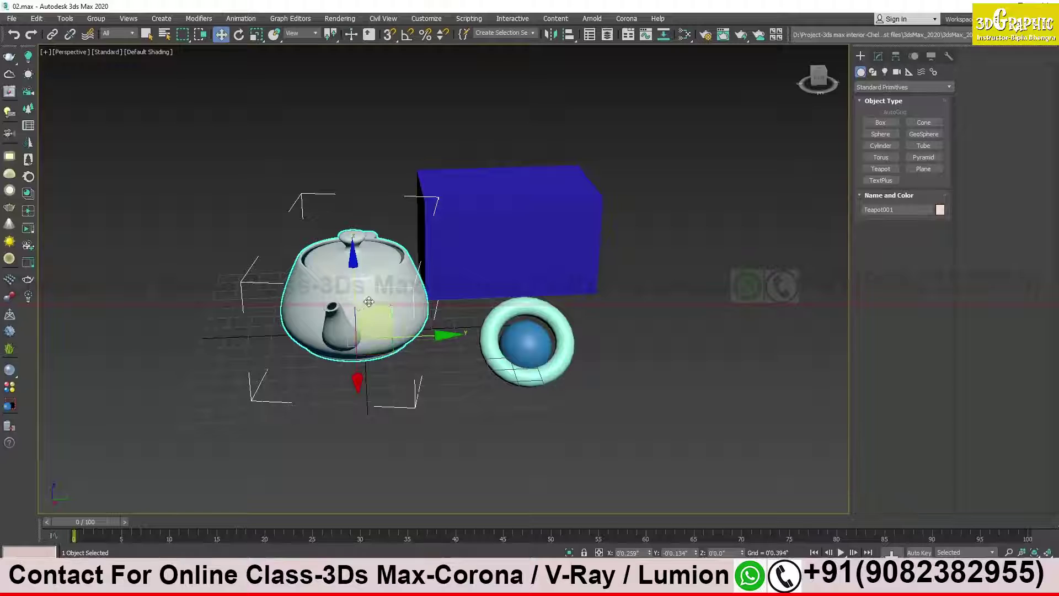
alt+middle_drag(663, 304, 662, 293)
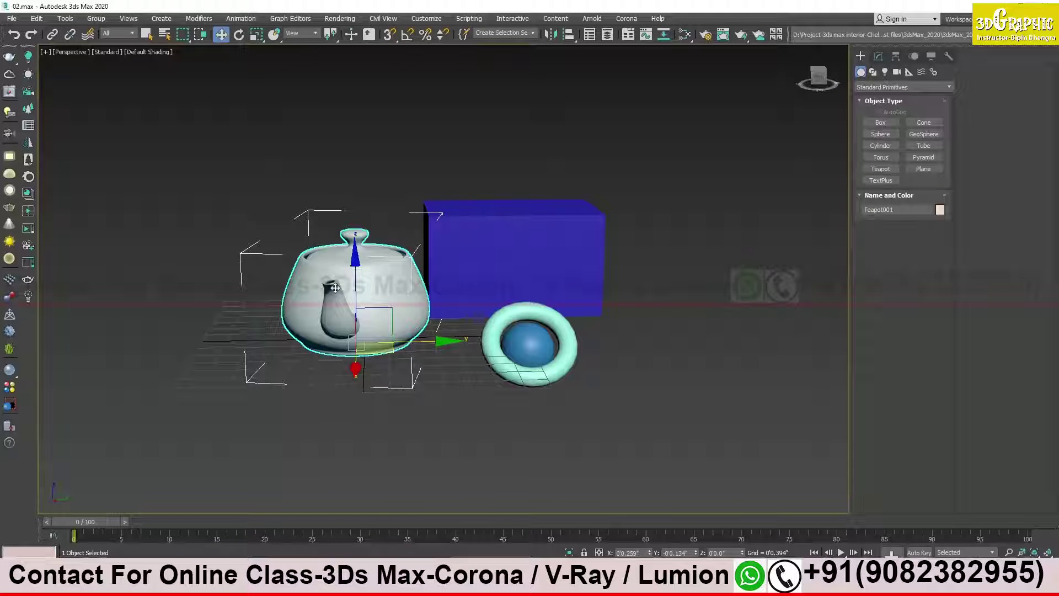
alt+middle_drag(606, 335, 425, 385)
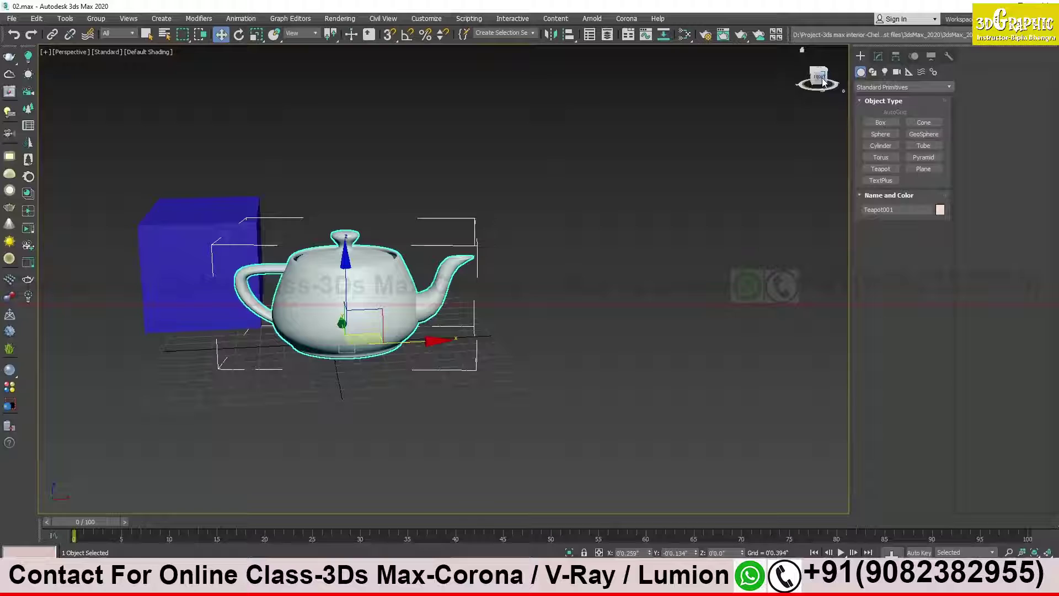
alt+middle_drag(789, 175, 797, 151)
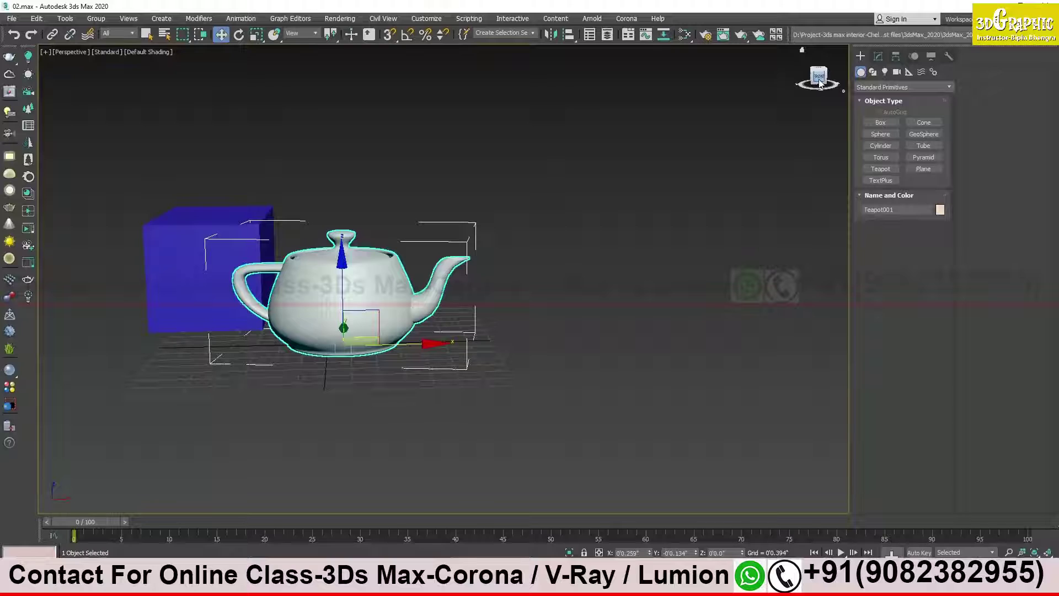
alt+middle_drag(546, 283, 596, 277)
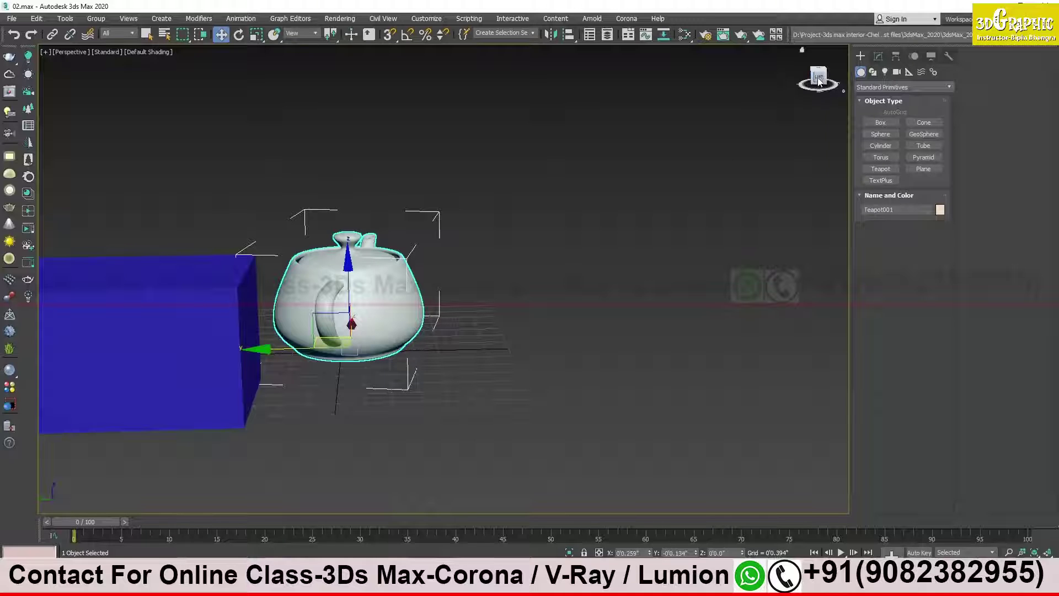
Orbit the Perspective view vertically to examine the teapot and surrounding objects from above, from below and at oblique angles
alt+middle_drag(692, 172, 699, 242)
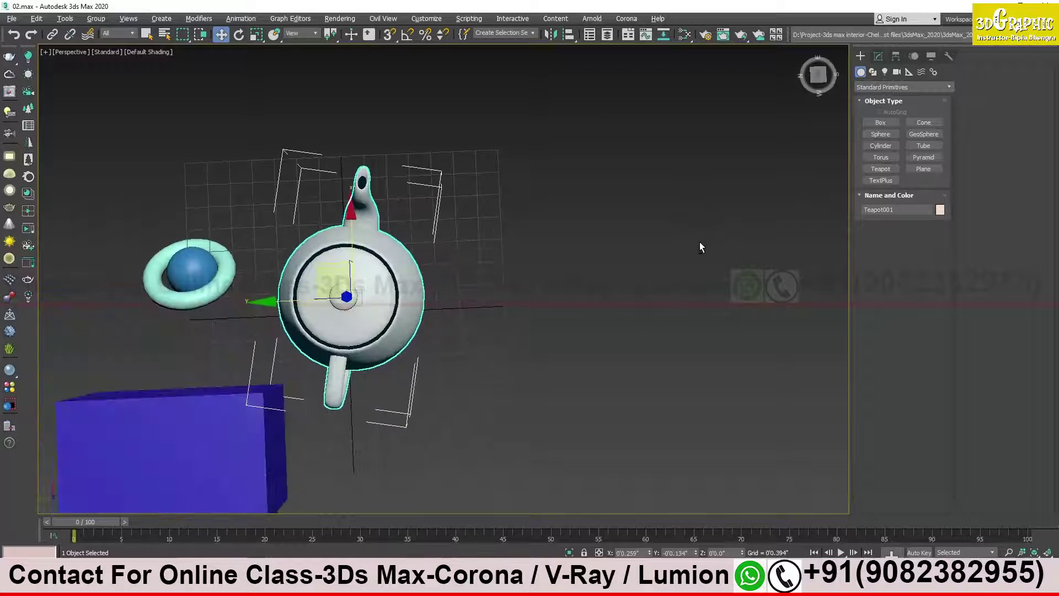
alt+middle_drag(786, 265, 756, 119)
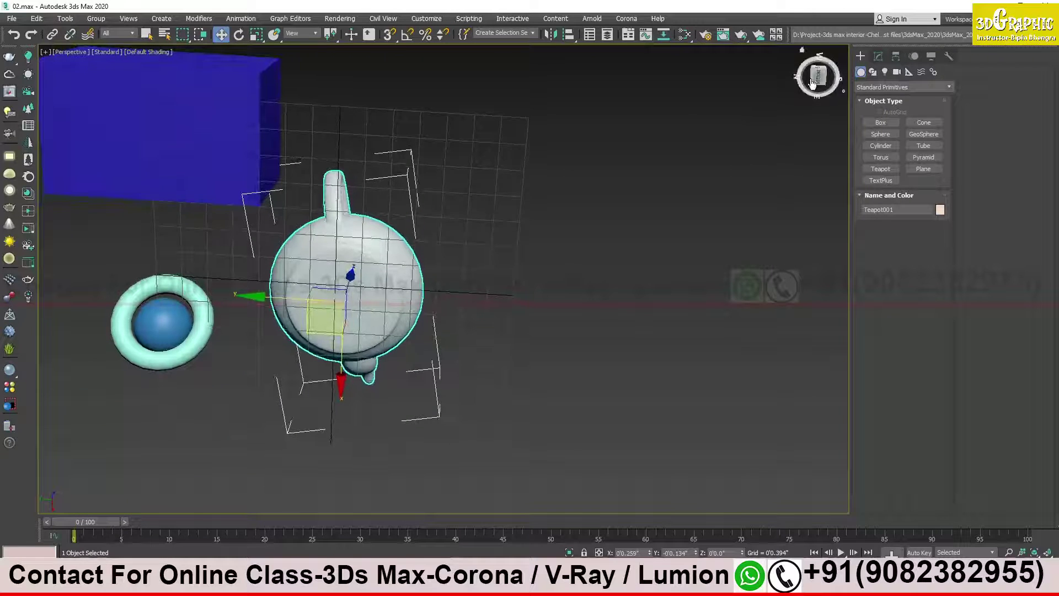
alt+middle_drag(802, 148, 790, 284)
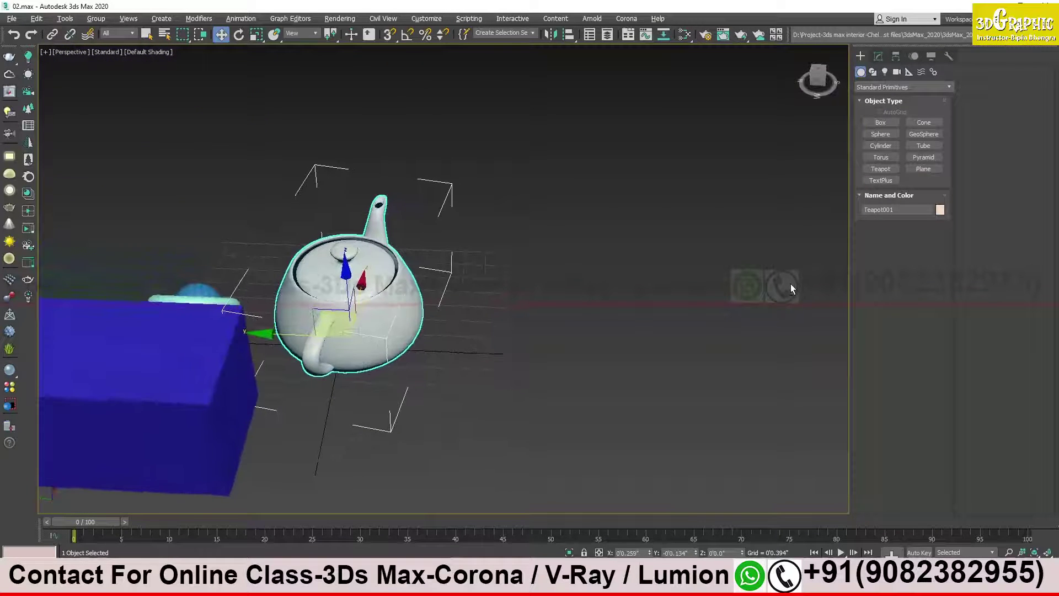
alt+middle_drag(752, 166, 453, 277)
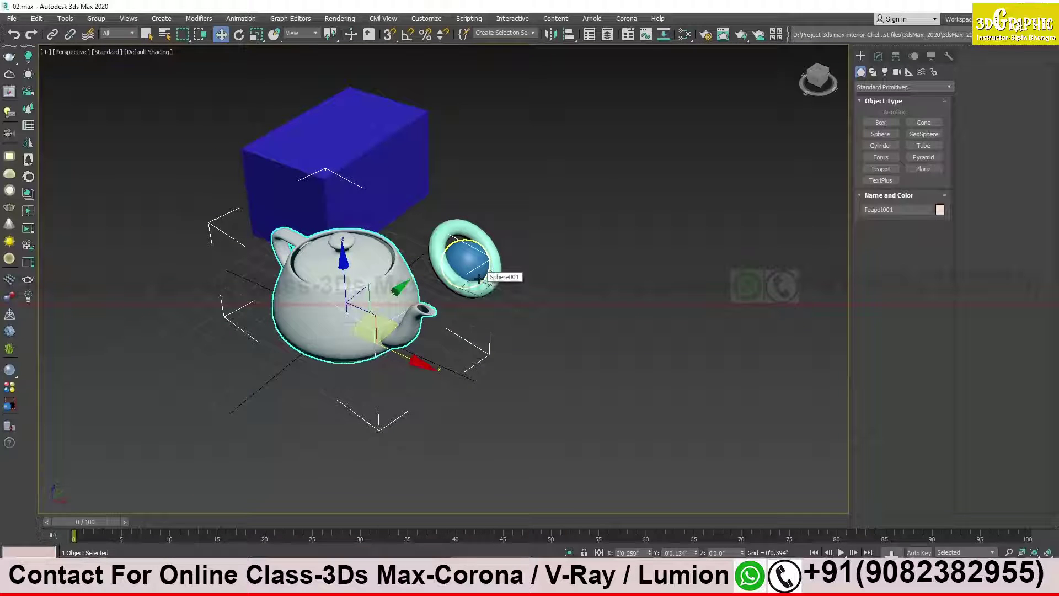
alt+middle_drag(693, 185, 793, 117)
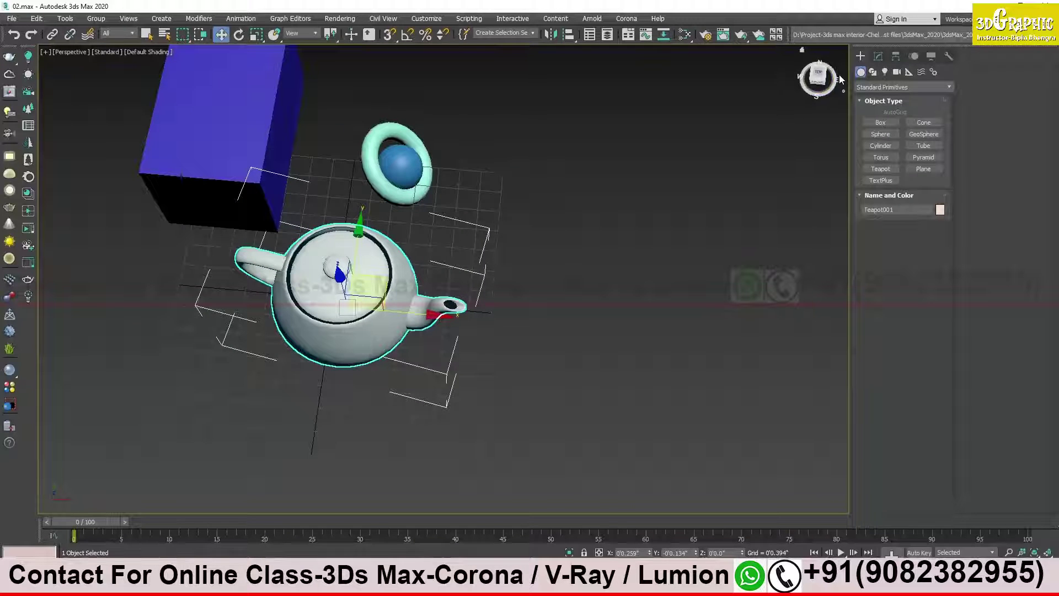
mouse_move(813, 121)
alt+middle_down()
mouse_move(783, 113)
mouse_move(825, 114)
alt+middle_up()
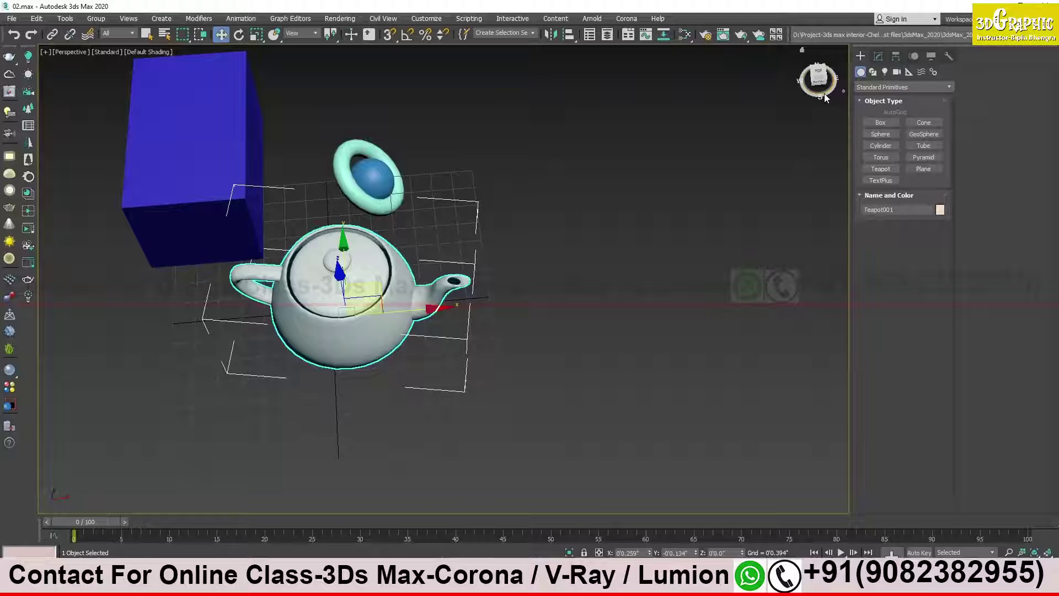
alt+middle_drag(760, 150, 752, 177)
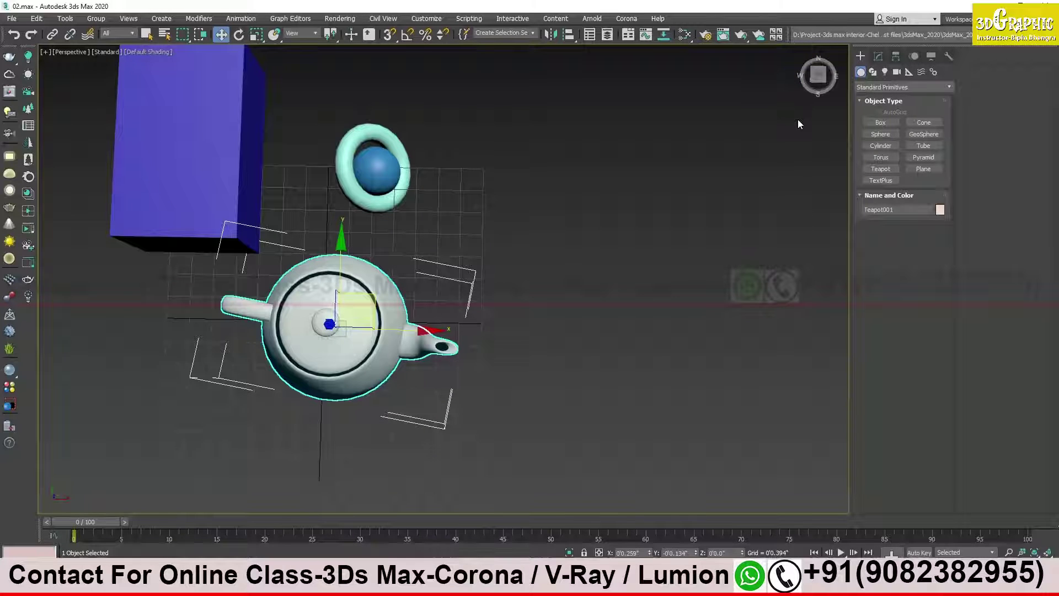
alt+middle_drag(768, 199, 790, 154)
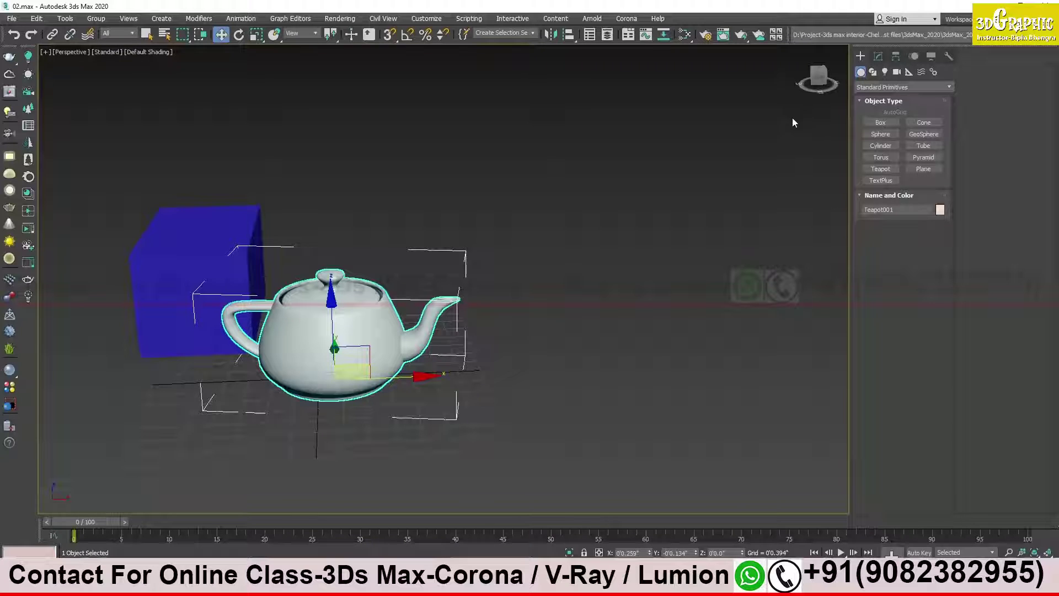
Align the Perspective view to the front, right, back and top in turn with the ViewCube
click(820, 81)
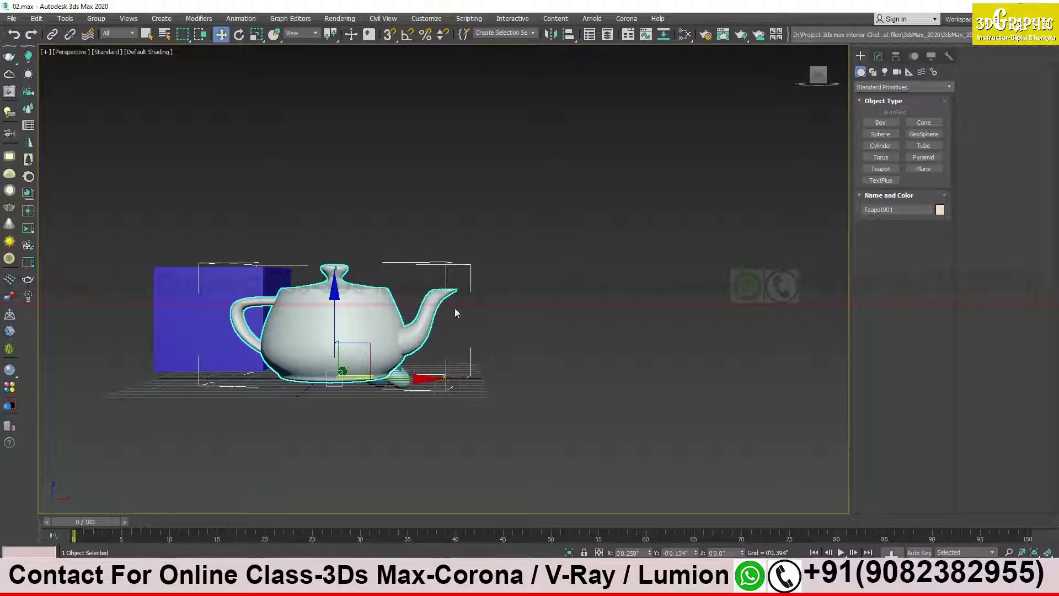
click(830, 77)
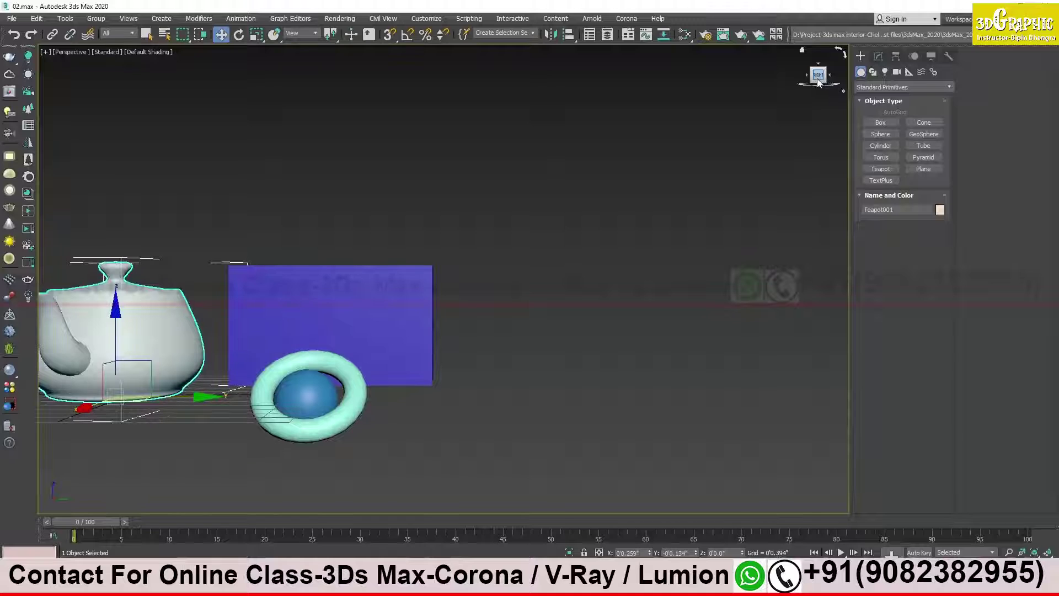
click(831, 78)
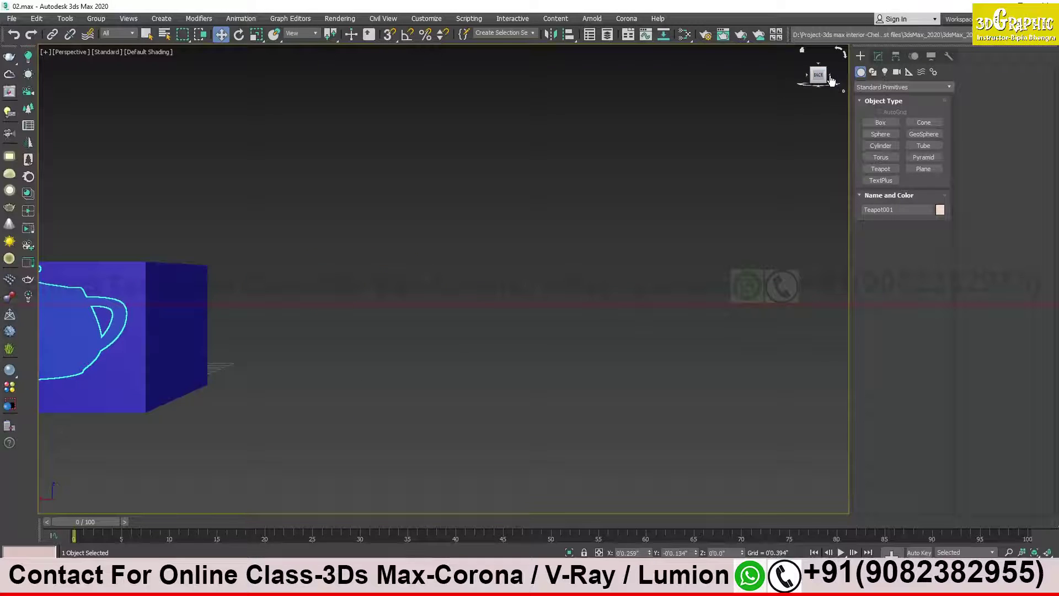
click(819, 67)
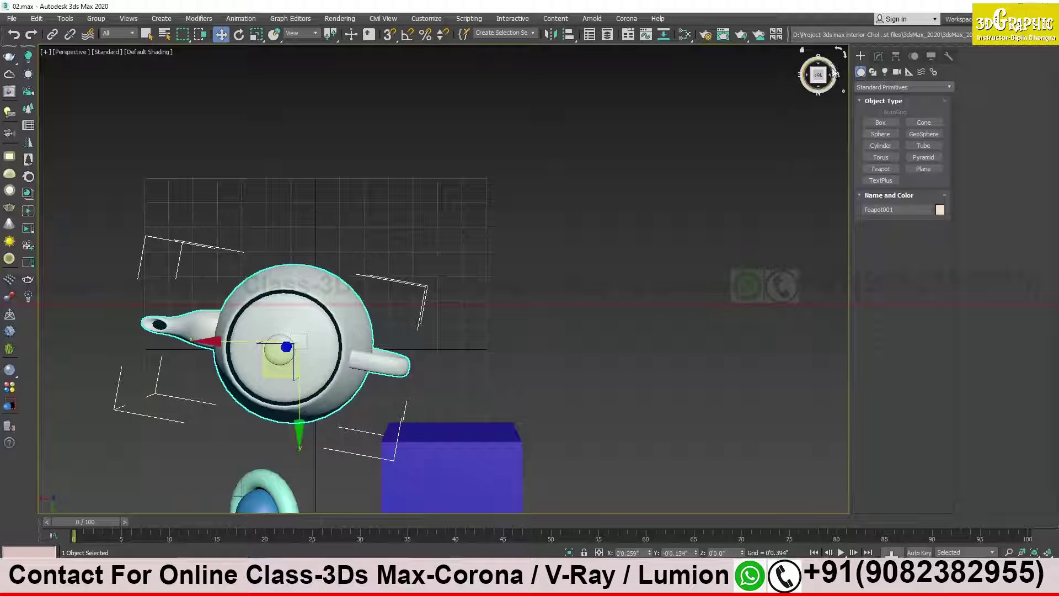
mouse_move(815, 76)
mouse_down()
mouse_move(799, 84)
mouse_move(830, 77)
mouse_move(818, 87)
mouse_move(821, 75)
mouse_up()
click(819, 75)
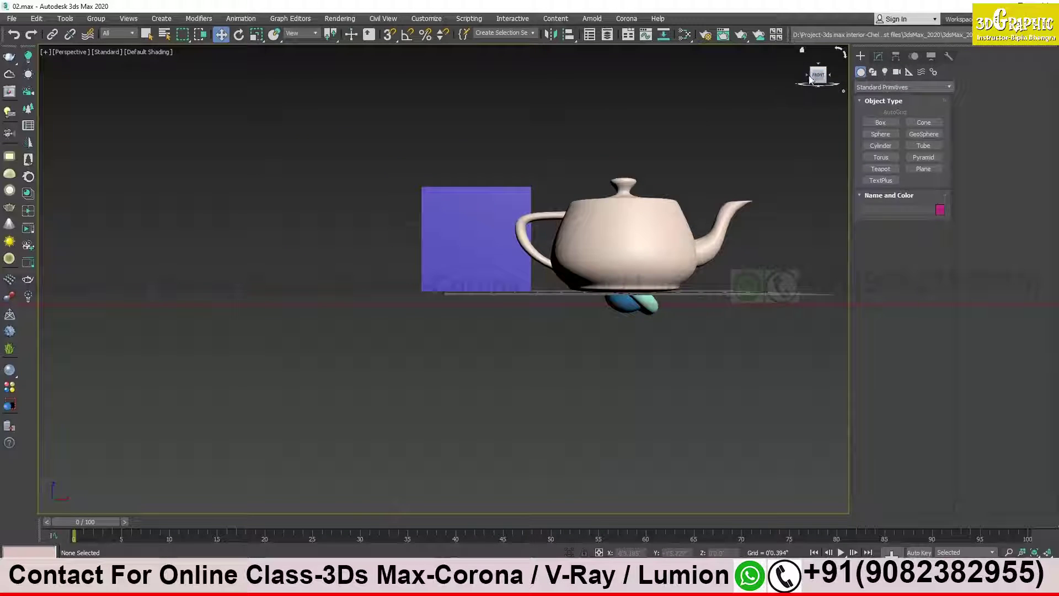
Switch through more ViewCube side views and return the Perspective viewport to its home view
click(818, 80)
click(820, 78)
click(819, 79)
click(830, 76)
click(830, 78)
click(803, 51)
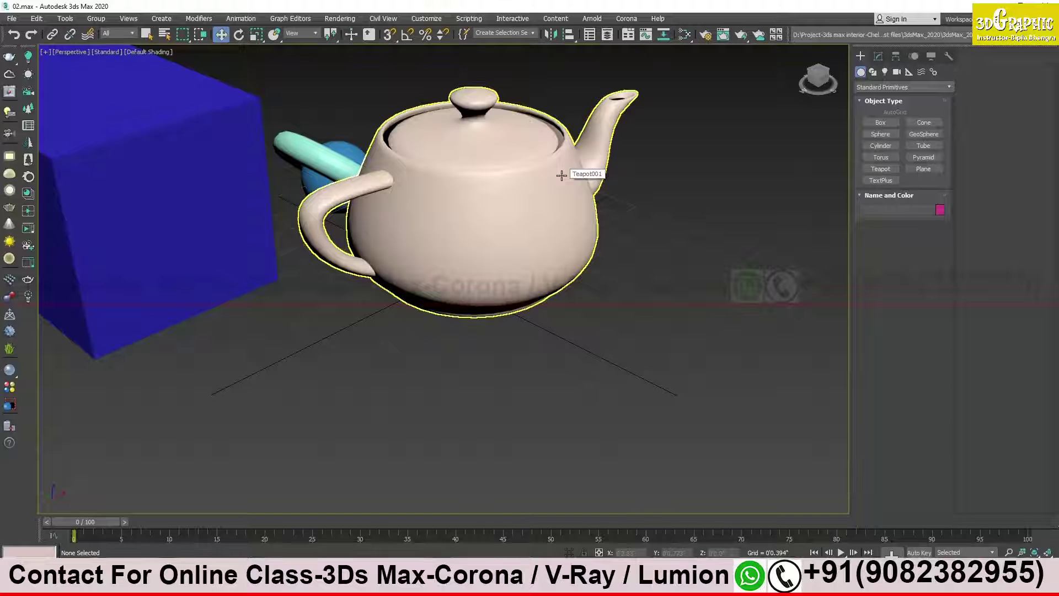
Pan the Perspective view around the teapot and reset it to the home view with the ViewCube
middle_drag(560, 206, 577, 234)
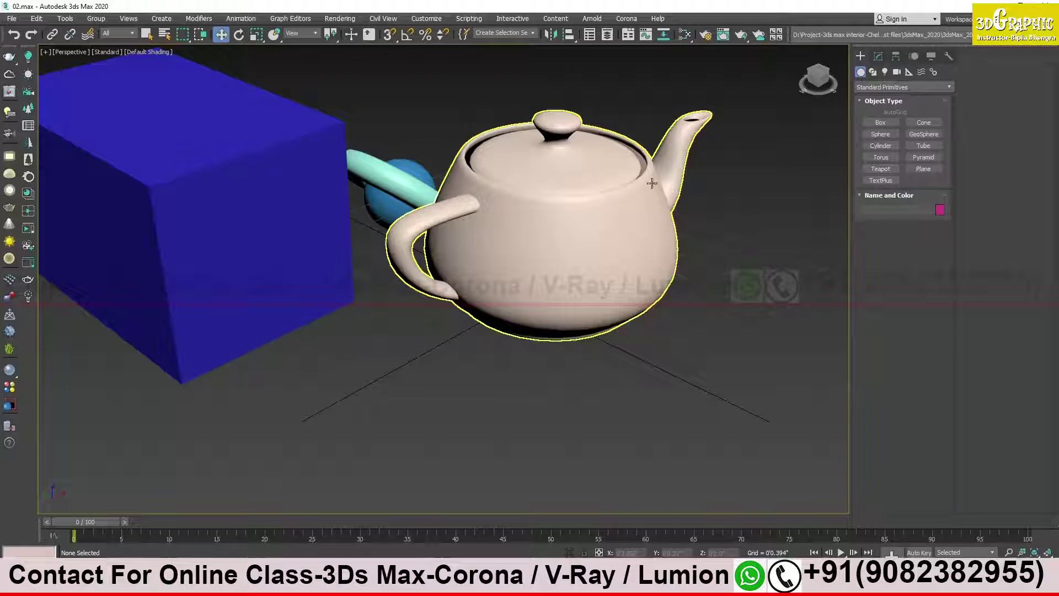
middle_drag(692, 217, 671, 229)
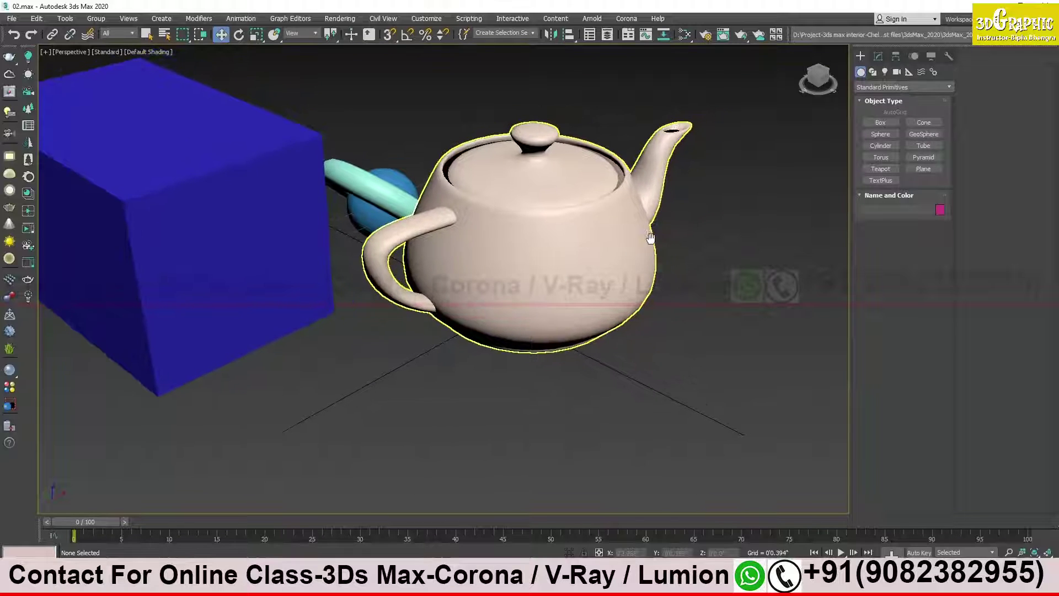
click(803, 51)
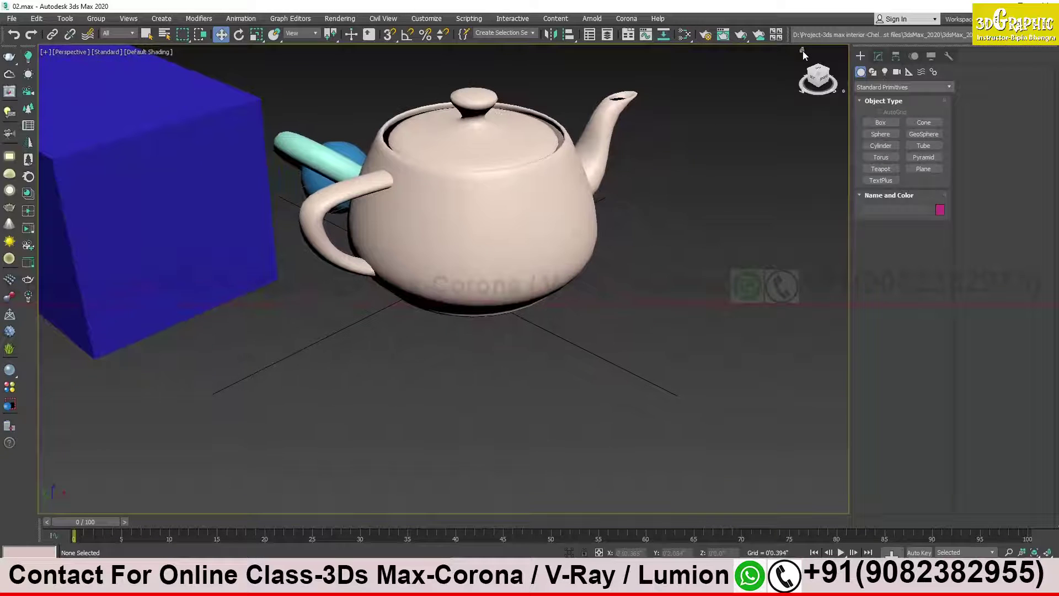
Orbit, zoom and pan the Perspective view until the objects are out of sight, and recover them with the ViewCube's home view
alt+middle_drag(753, 161, 670, 231)
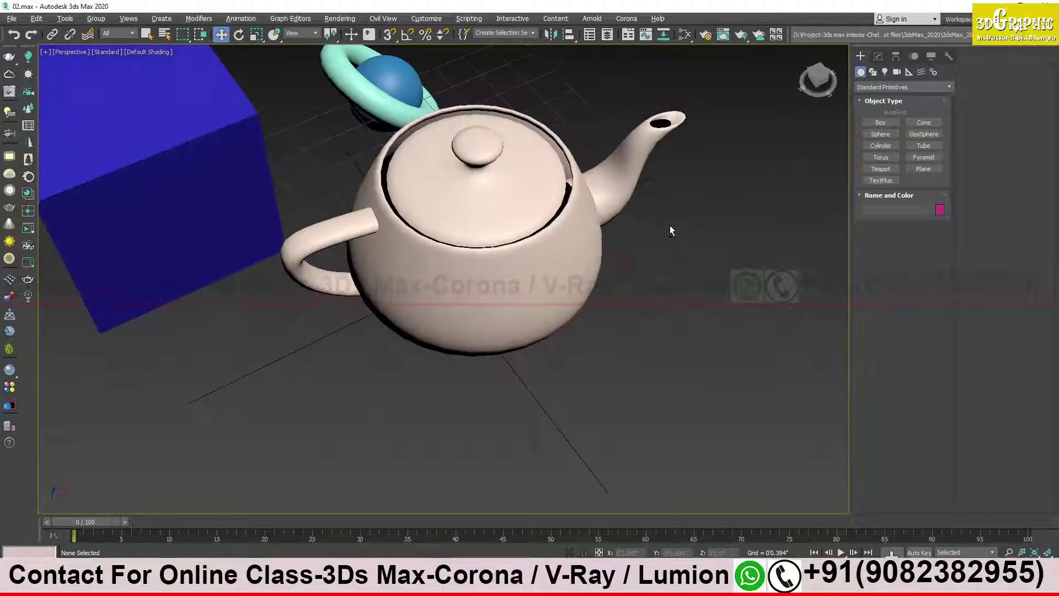
scroll(670, 230, down, 5)
middle_drag(761, 165, 662, 259)
middle_drag(683, 206, 6, 481)
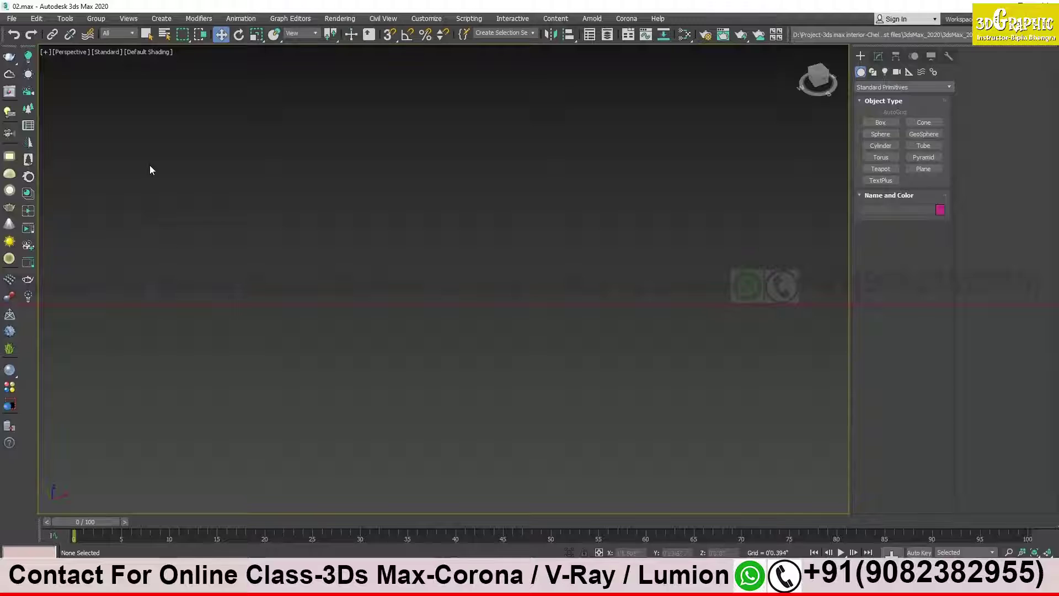
alt+middle_drag(465, 247, 686, 182)
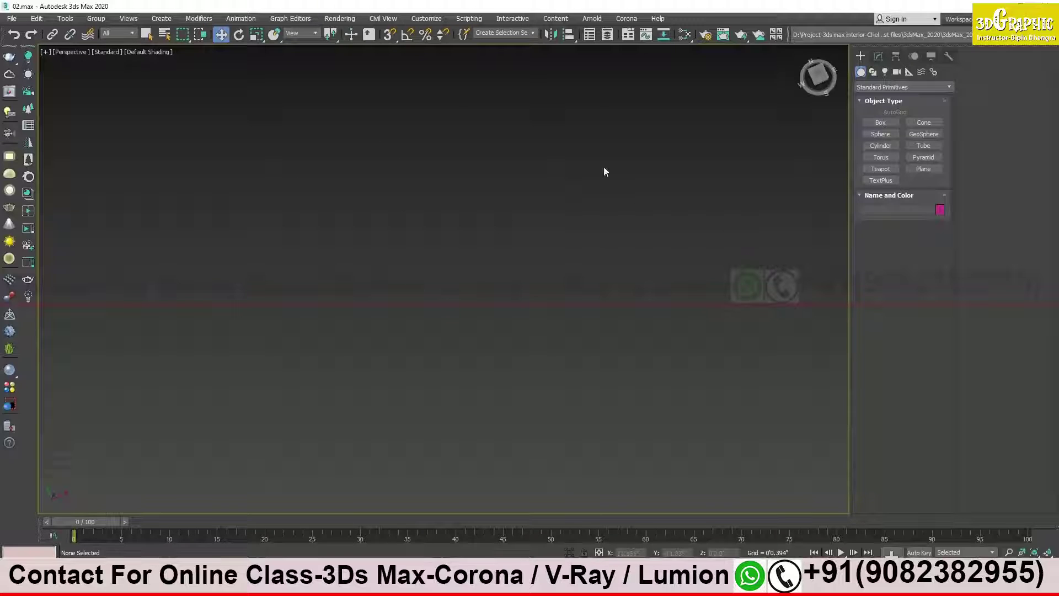
alt+middle_drag(465, 210, 710, 212)
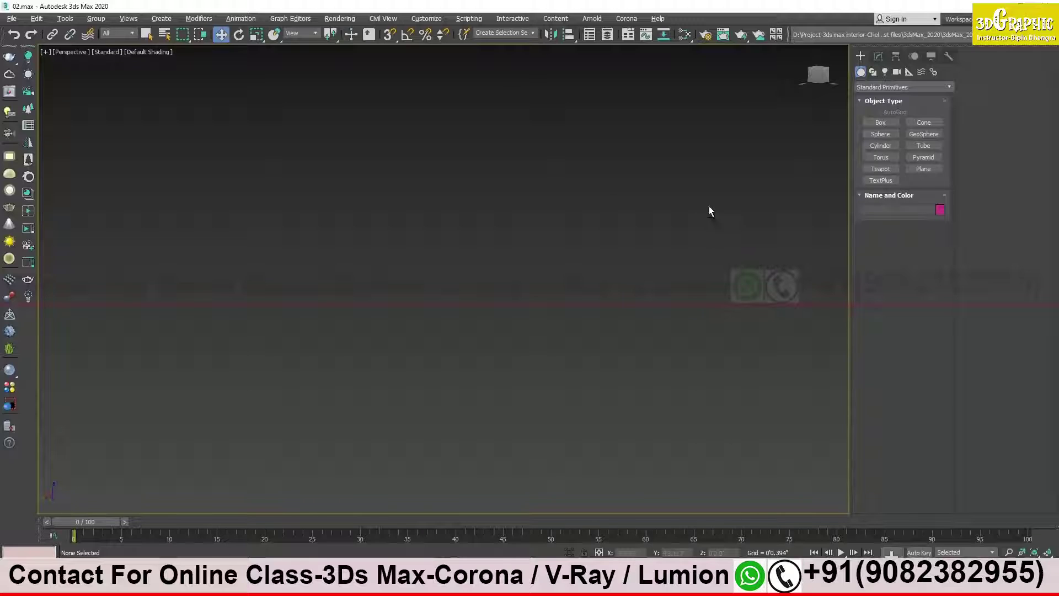
middle_drag(585, 138, 524, 275)
click(802, 49)
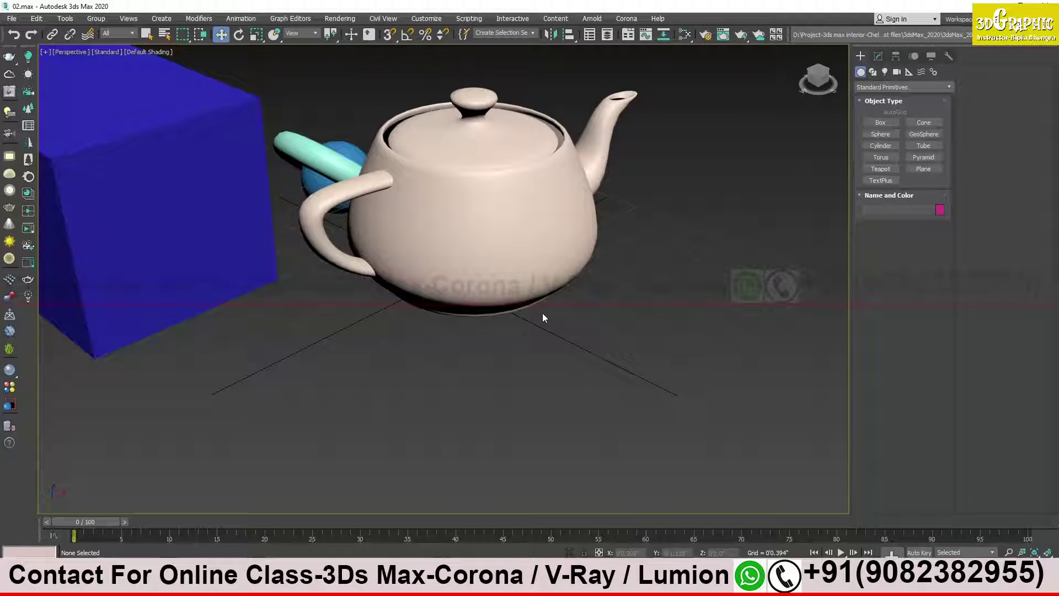
Orbit the Perspective view from the home position to view the teapot's spout, the box, the torus and the sphere
alt+middle_drag(739, 115, 655, 159)
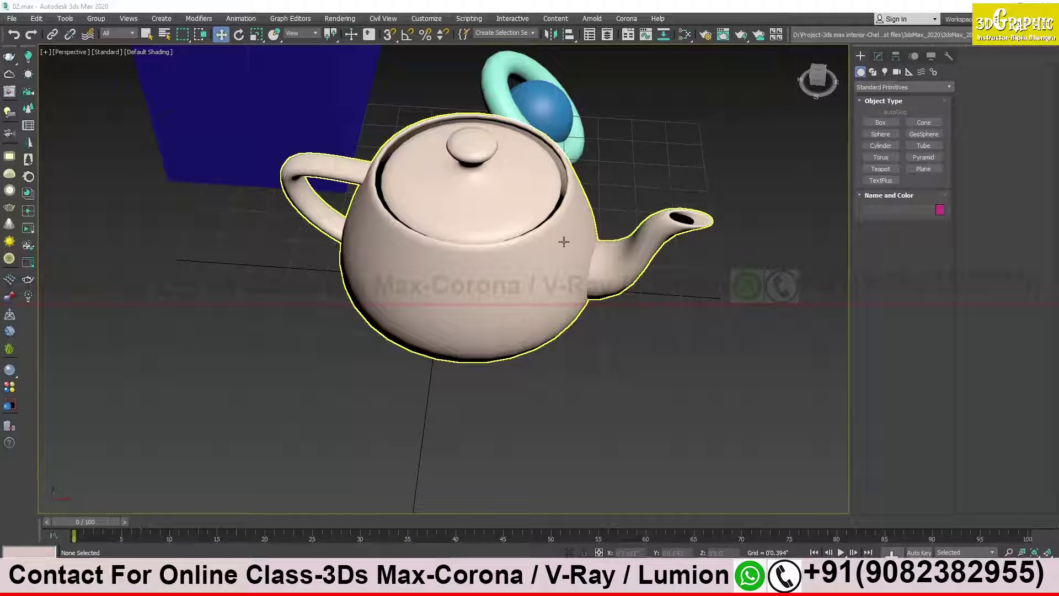
alt+middle_drag(526, 271, 510, 246)
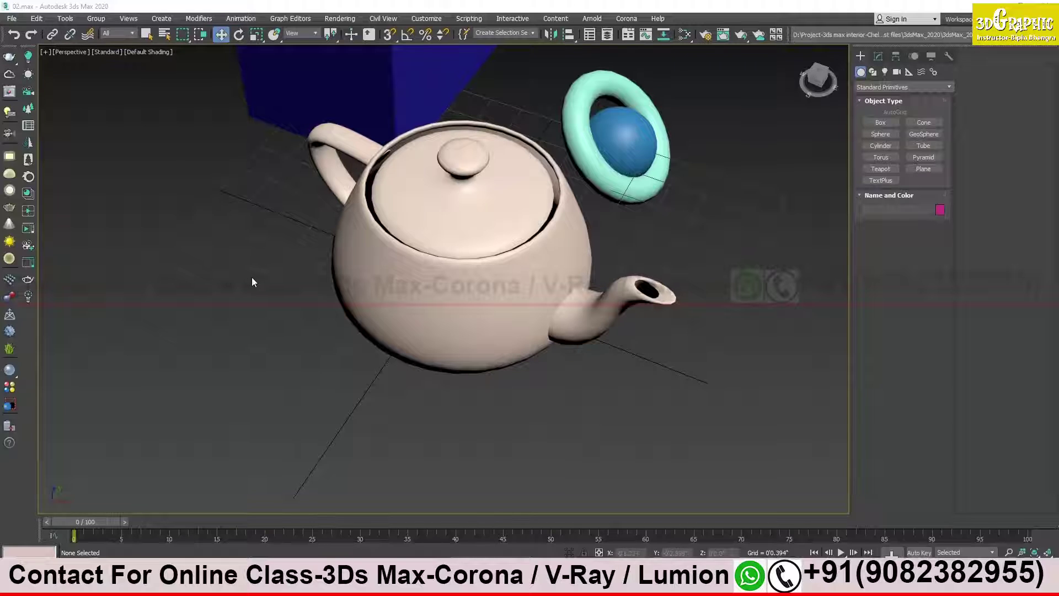
alt+middle_drag(762, 185, 590, 231)
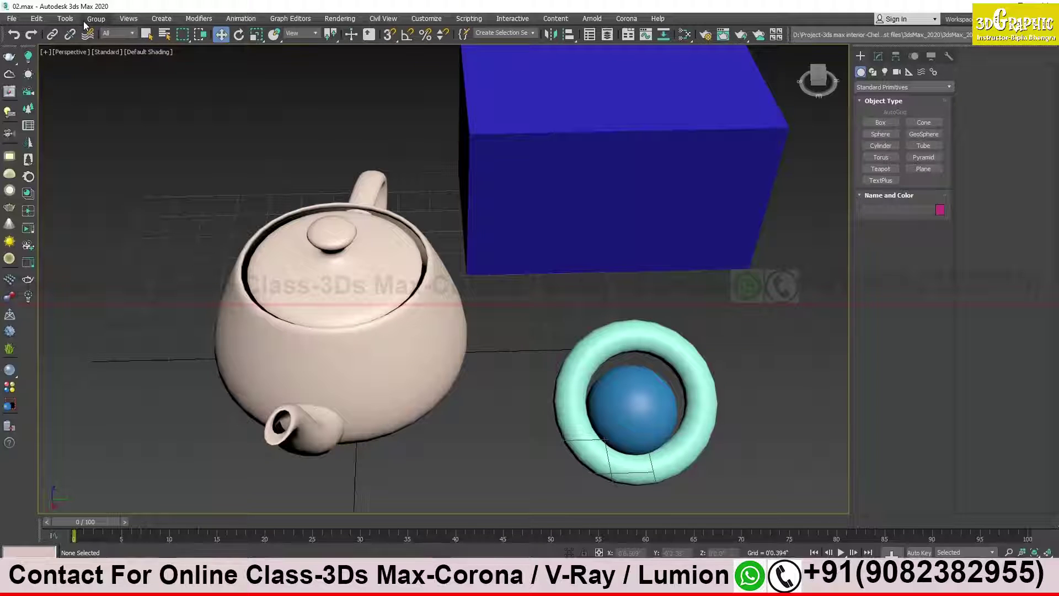
Look through the available file, editing, tool, creation and view commands, selecting the teapot and the box in between
click(17, 19)
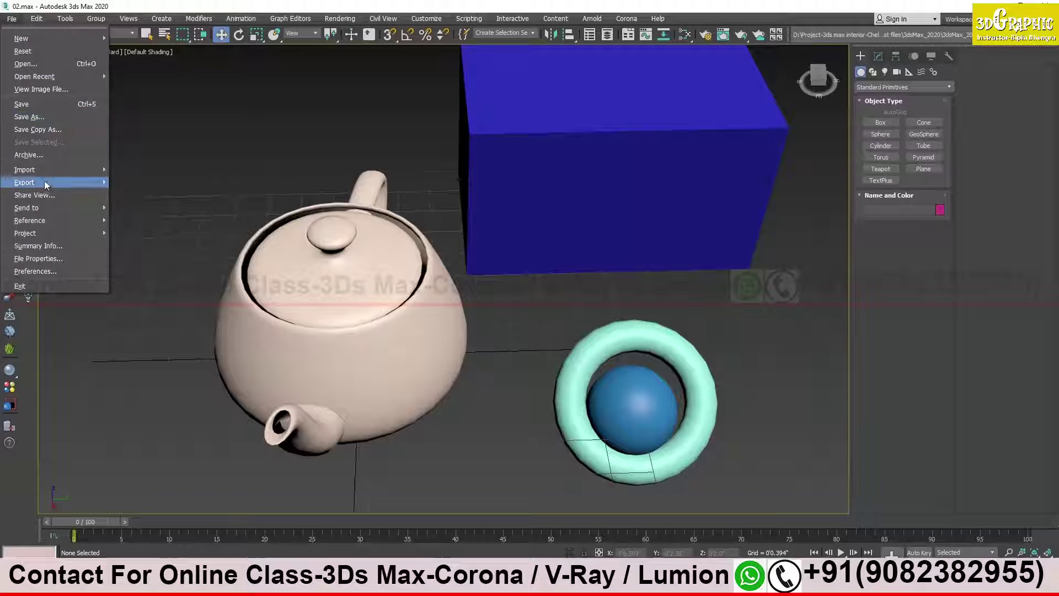
mouse_move(46, 184)
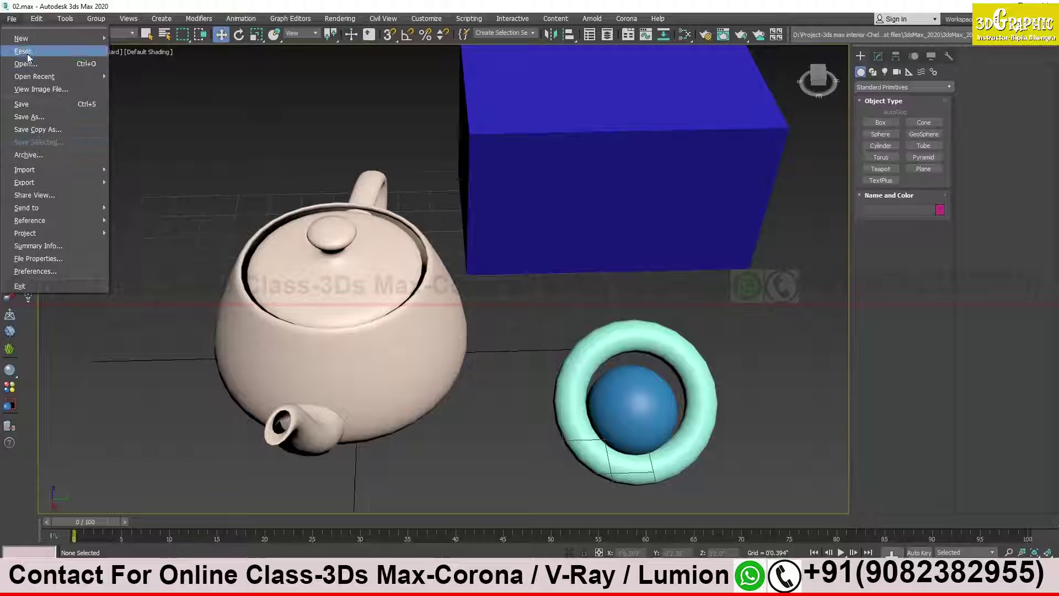
mouse_move(31, 22)
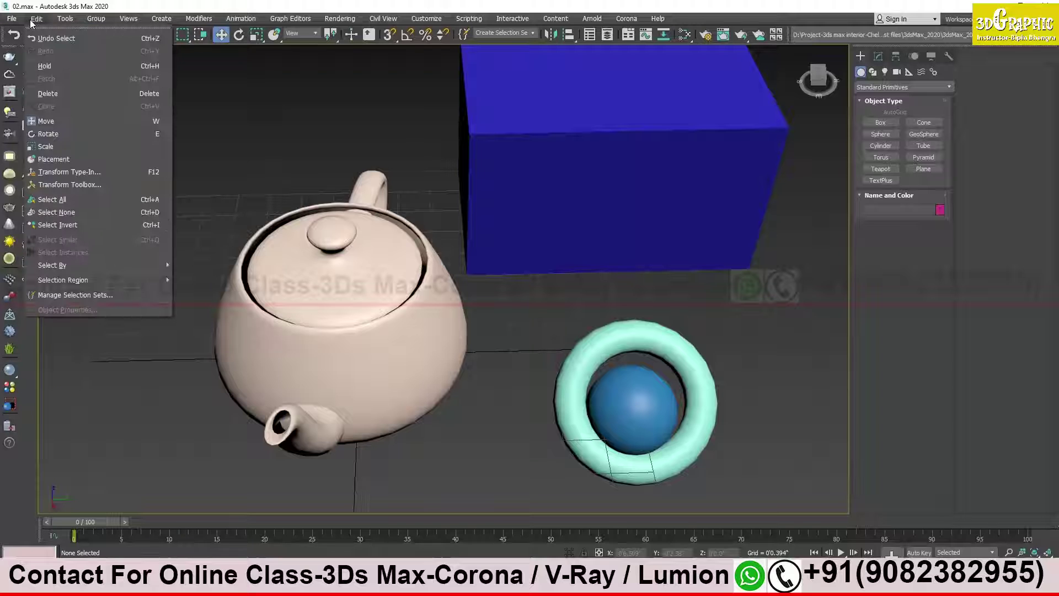
click(65, 20)
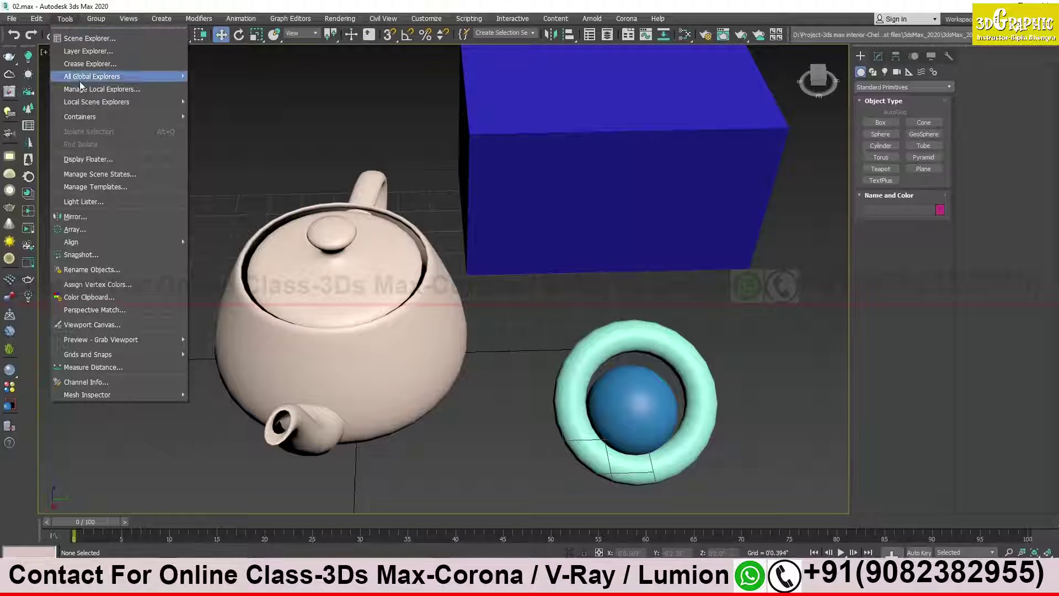
click(235, 173)
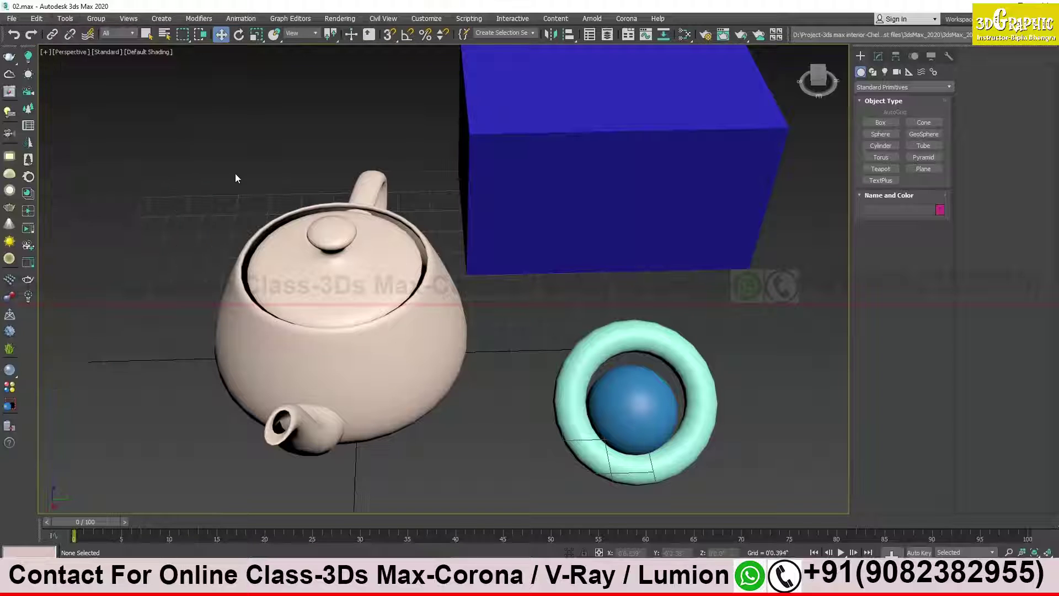
click(332, 297)
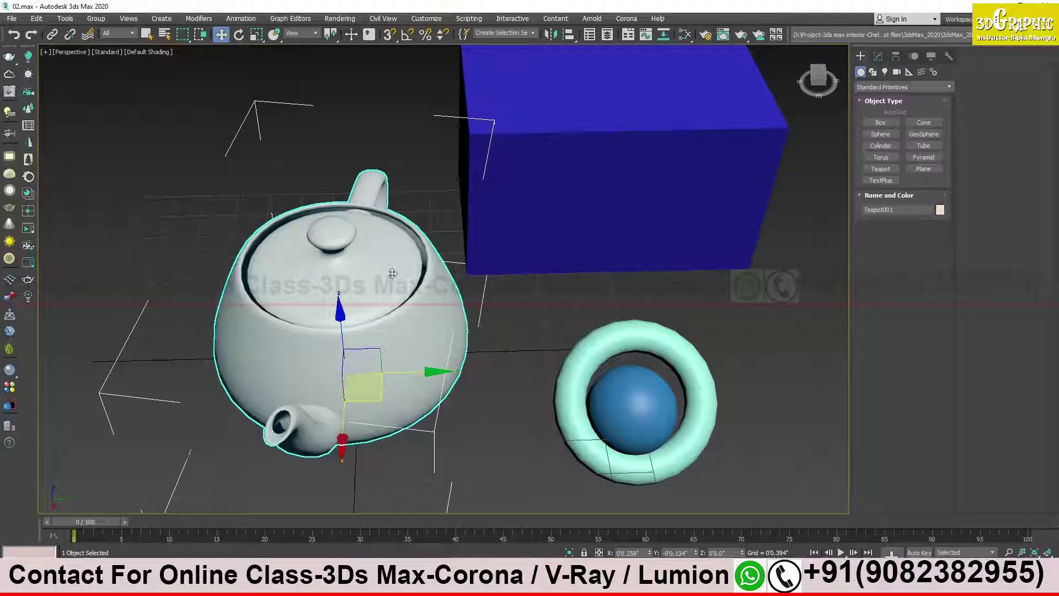
click(531, 201)
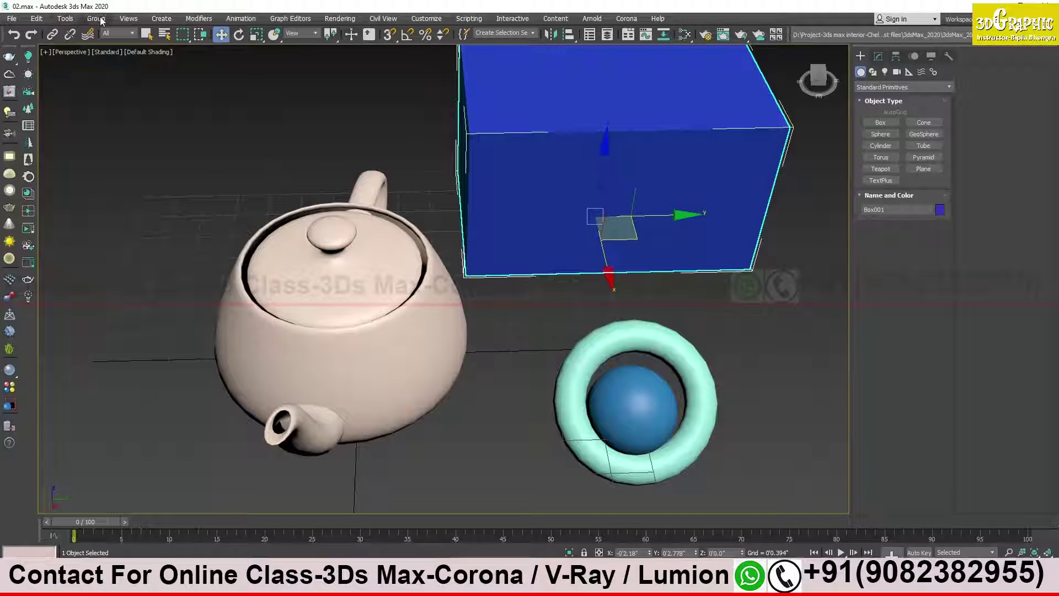
click(130, 18)
mouse_move(161, 18)
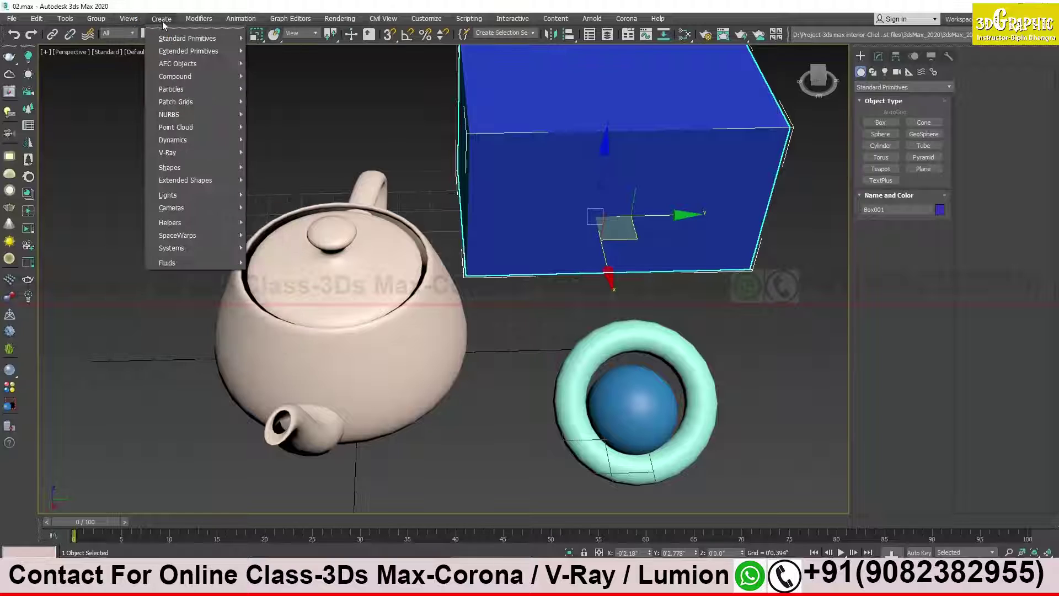
mouse_move(226, 180)
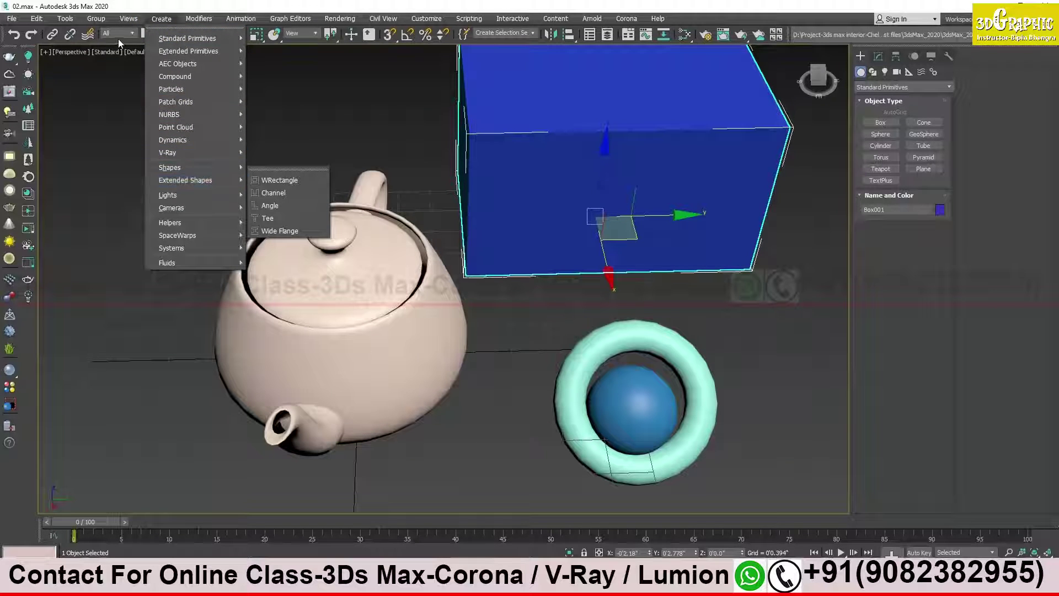
mouse_move(102, 21)
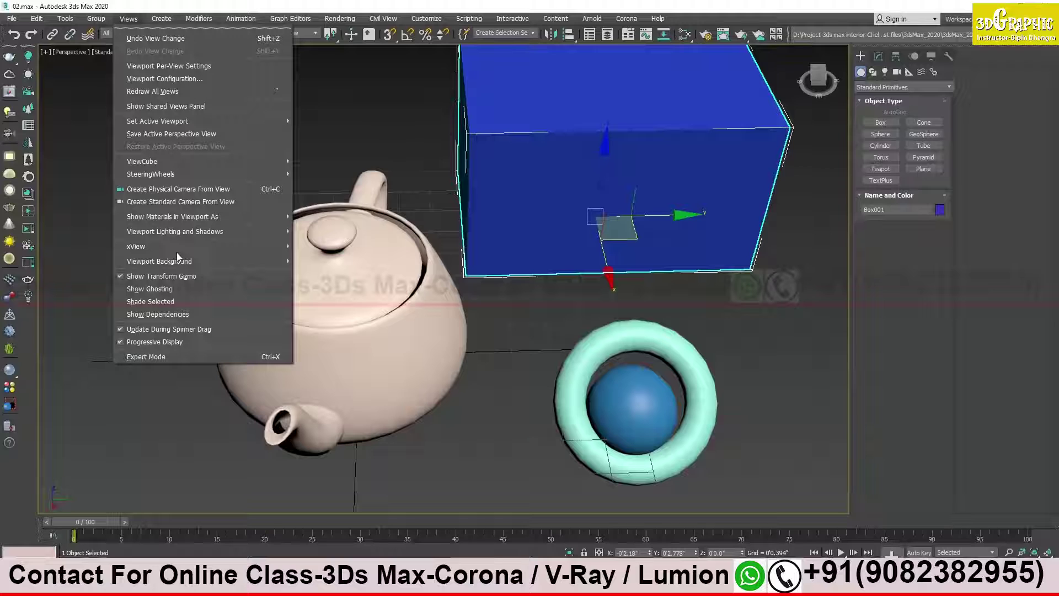
click(466, 337)
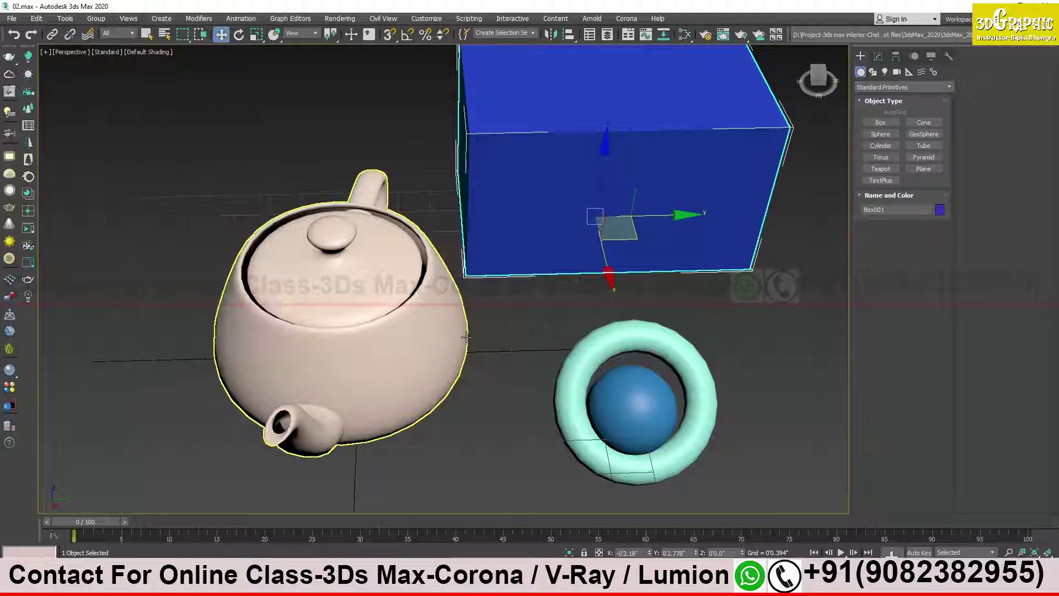
Create a sphere with a radius of about 0'0.41" beside the teapot and move it to about X -0'1.89", Y -0'2.41"
click(880, 134)
drag(143, 279, 160, 278)
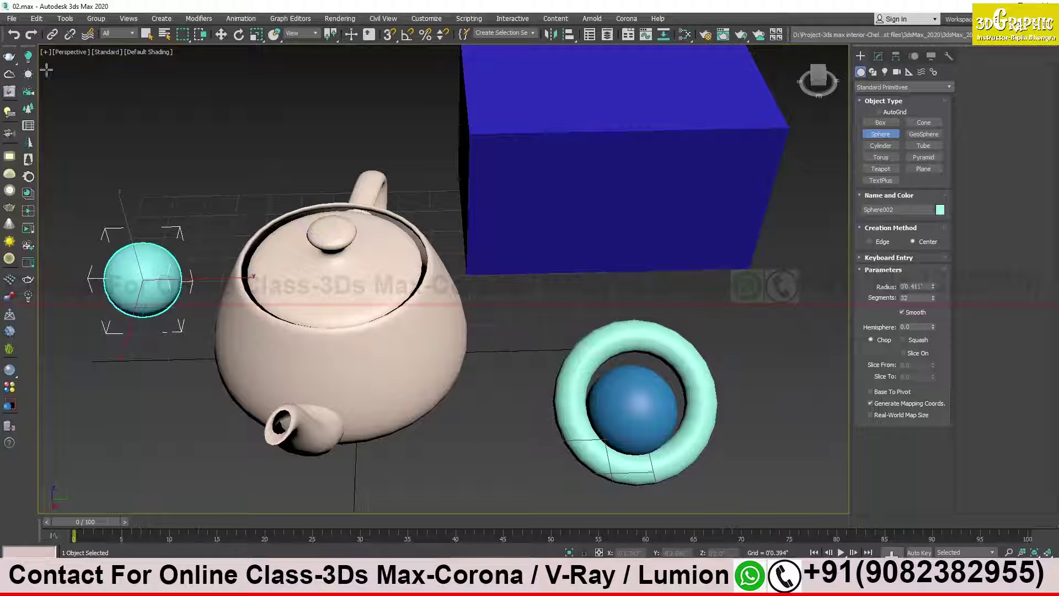
click(220, 34)
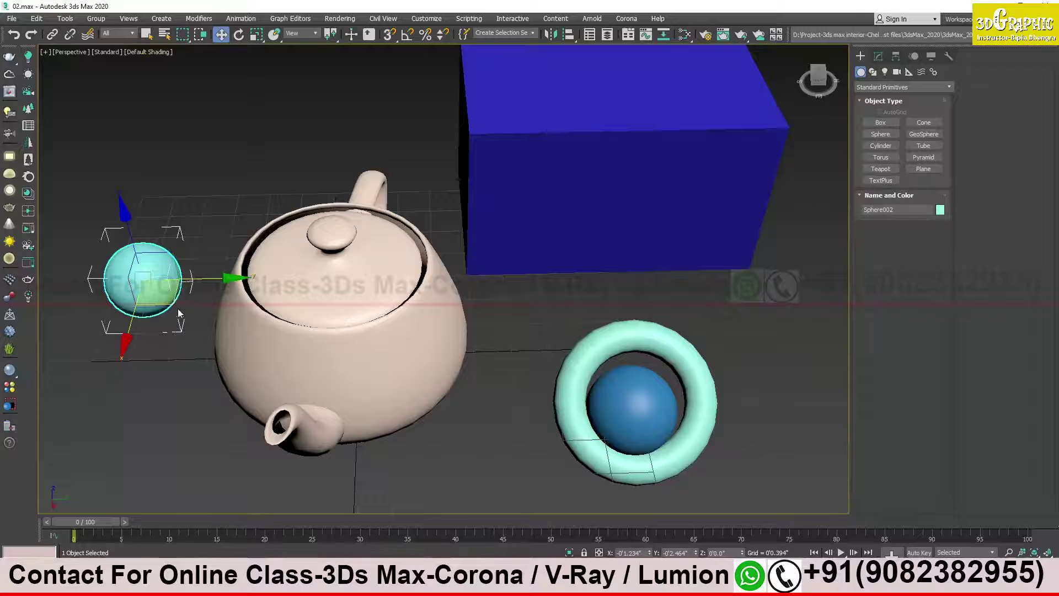
drag(173, 304, 190, 265)
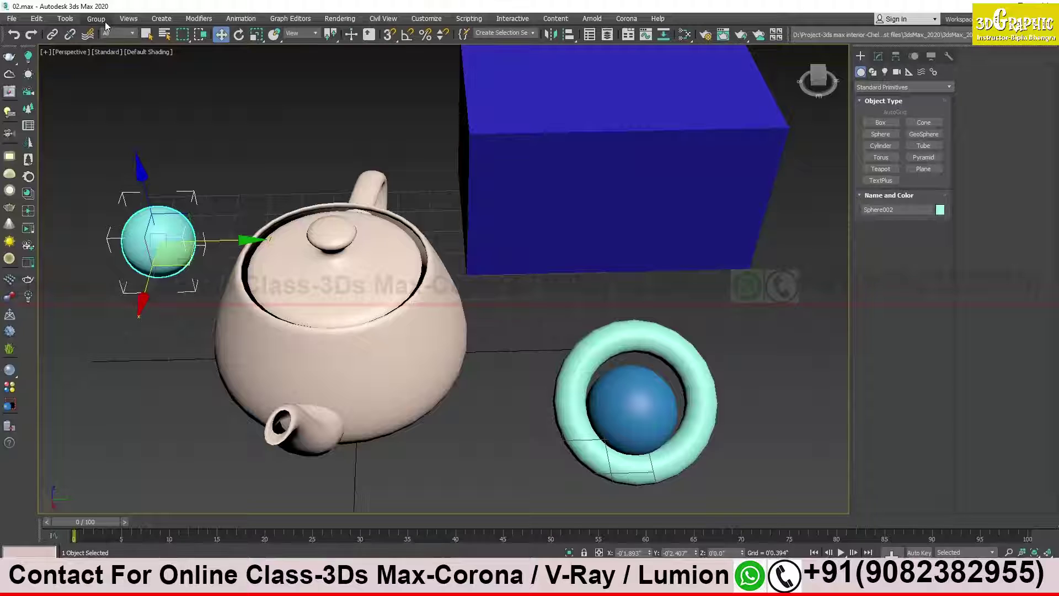
click(39, 23)
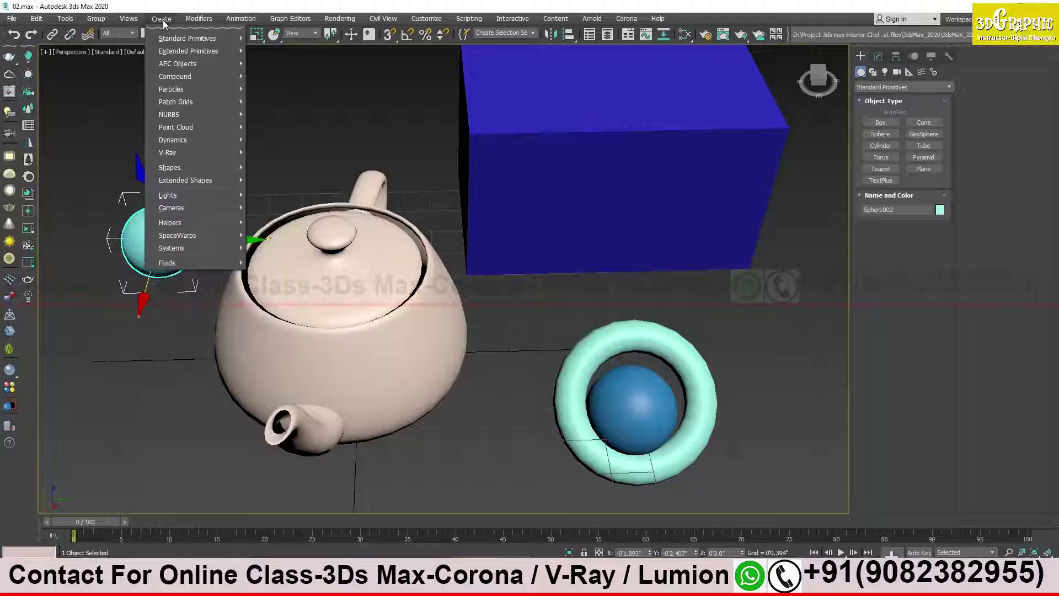
mouse_move(195, 21)
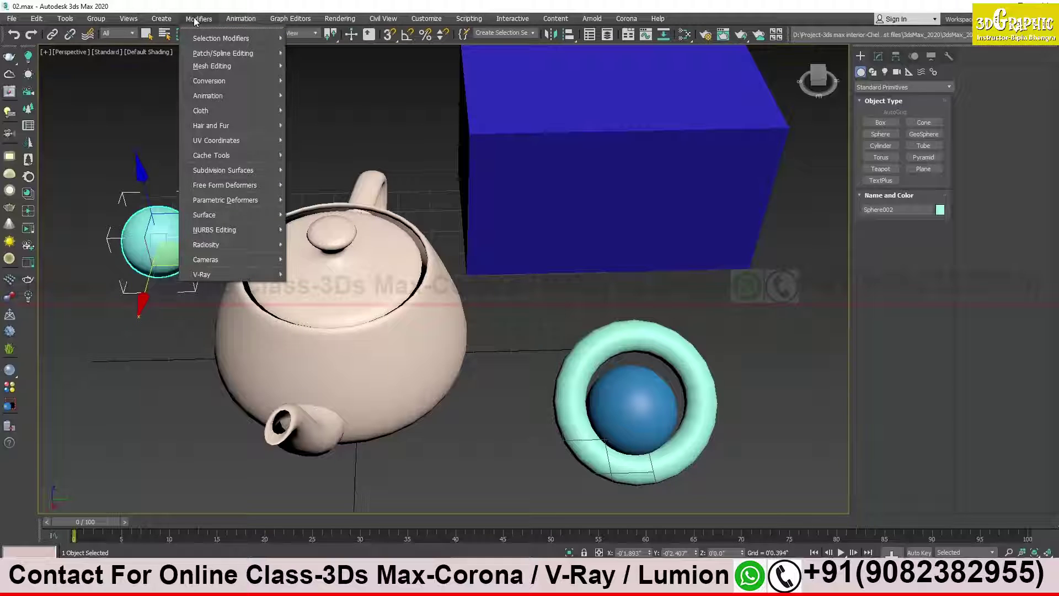
click(248, 21)
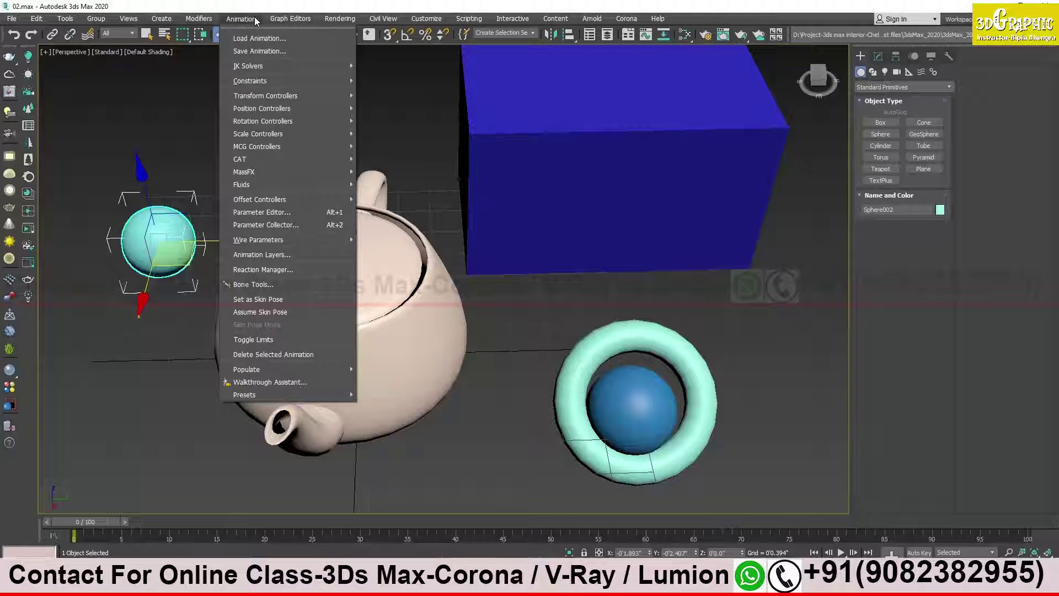
mouse_move(335, 26)
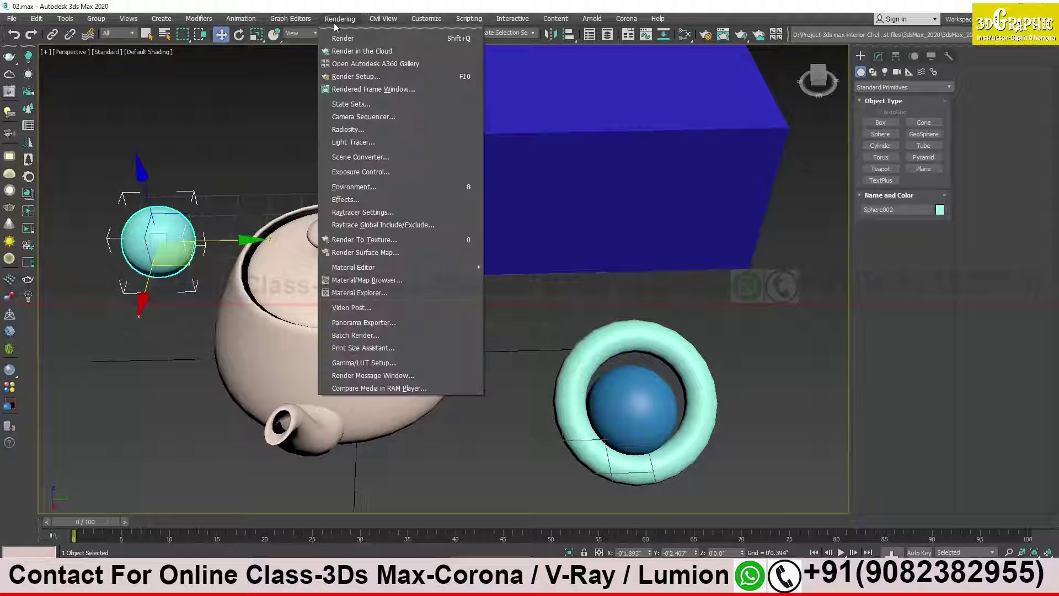
mouse_move(443, 23)
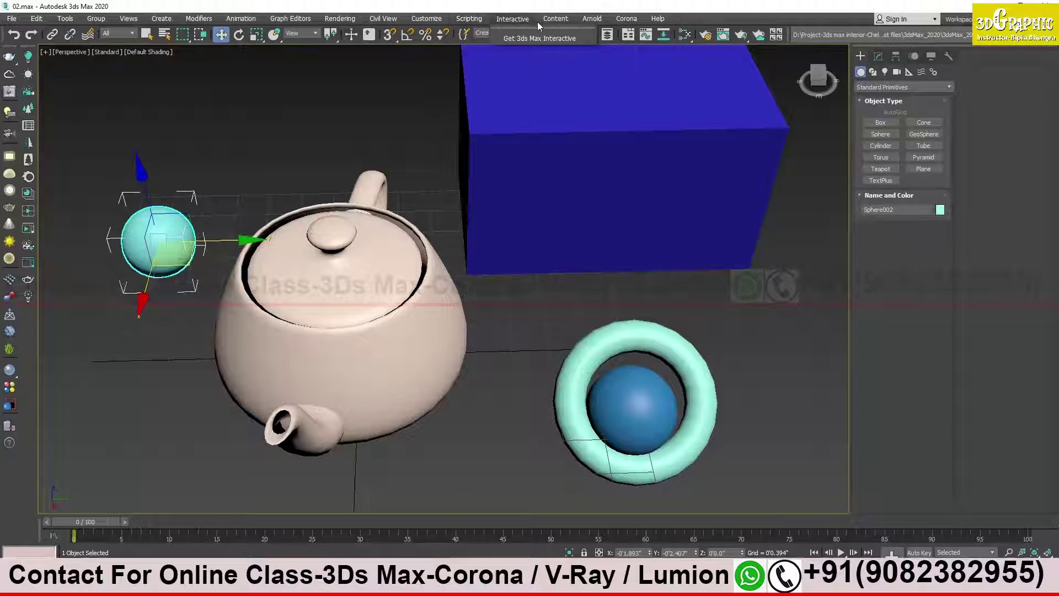
click(628, 7)
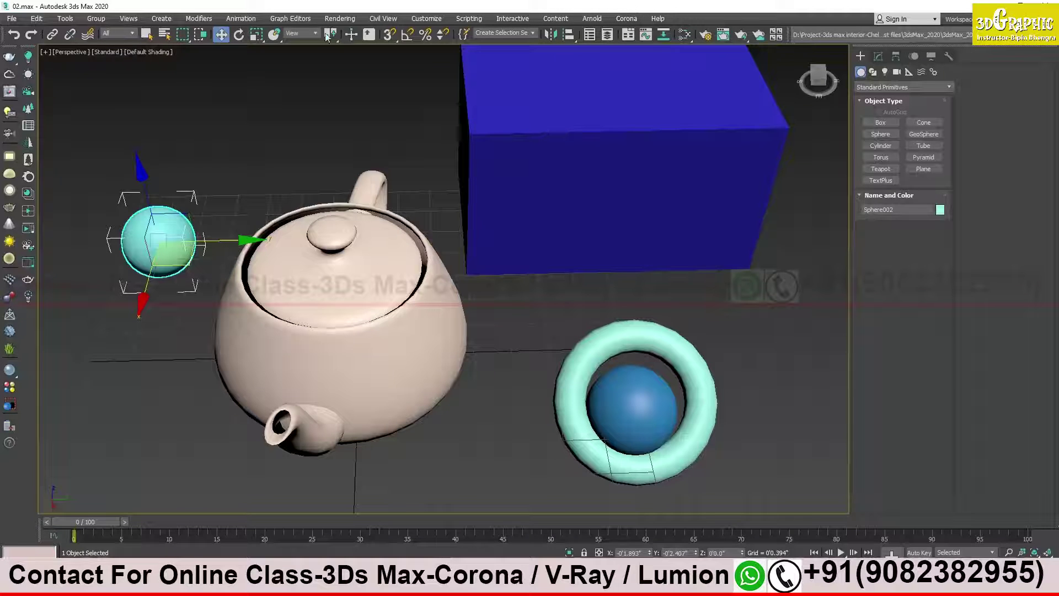
Deselect the new sphere, select the teapot with the Scale tool and switch to the Move tool
click(239, 88)
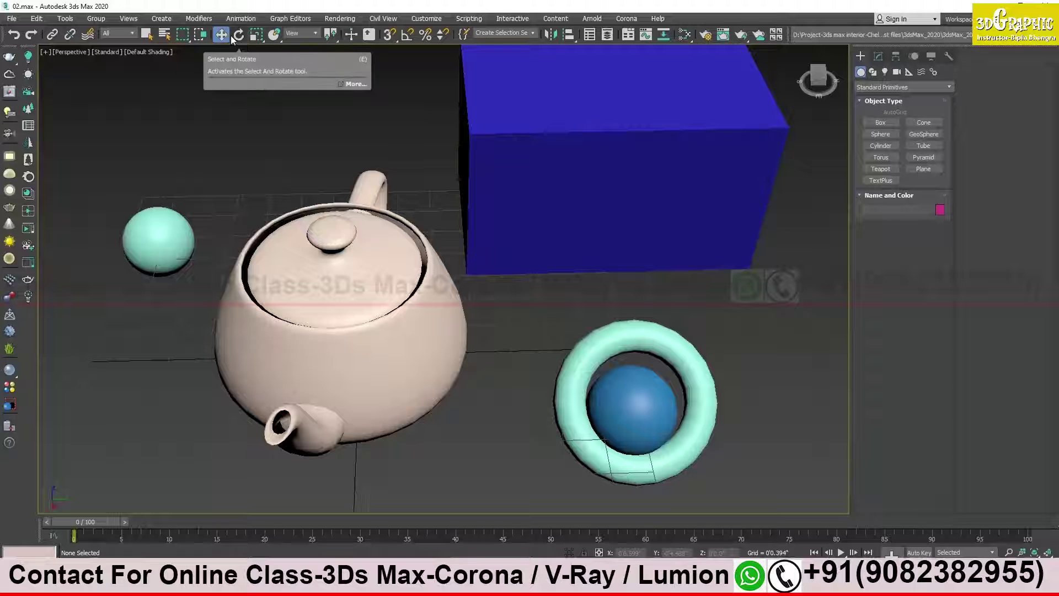
click(256, 34)
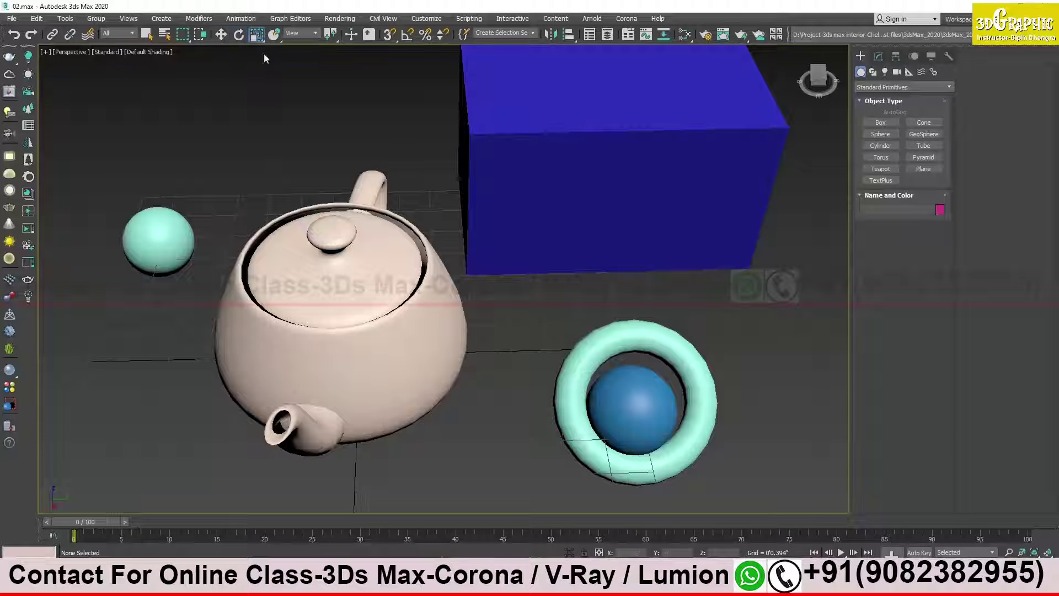
click(367, 272)
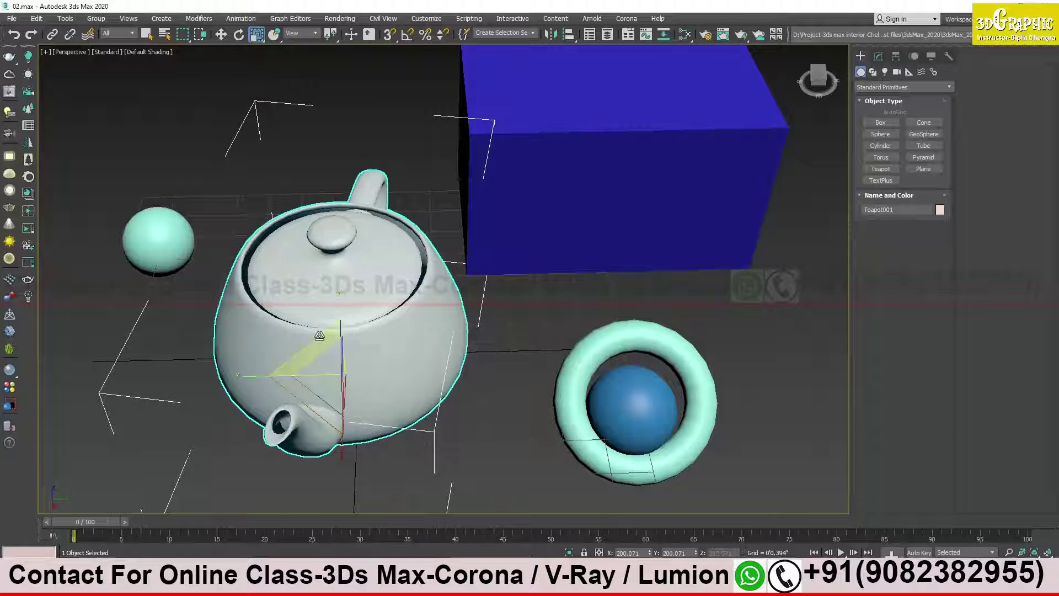
alt+middle_drag(388, 375, 331, 402)
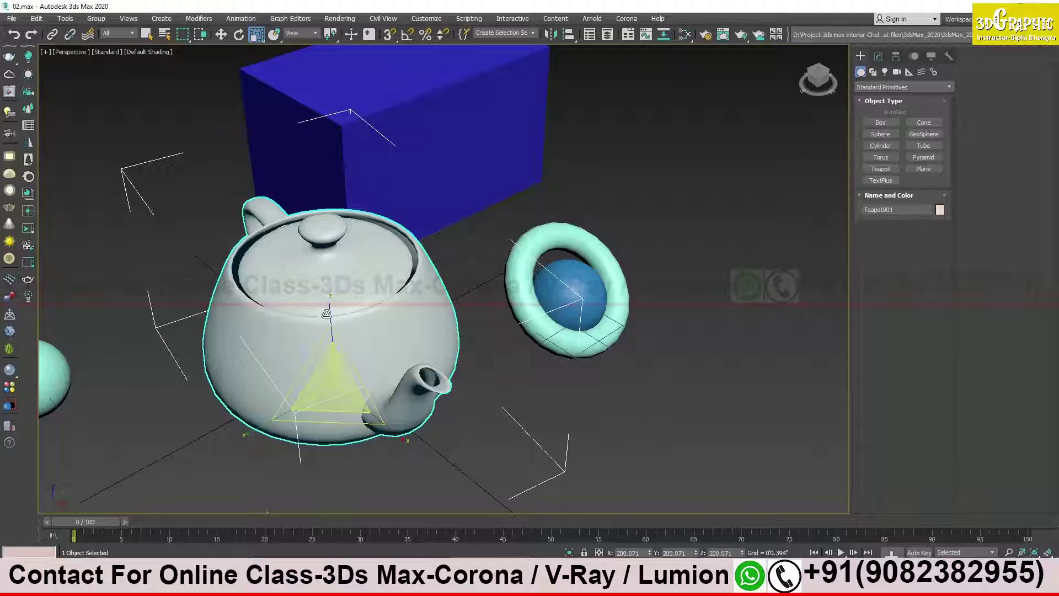
key(w)
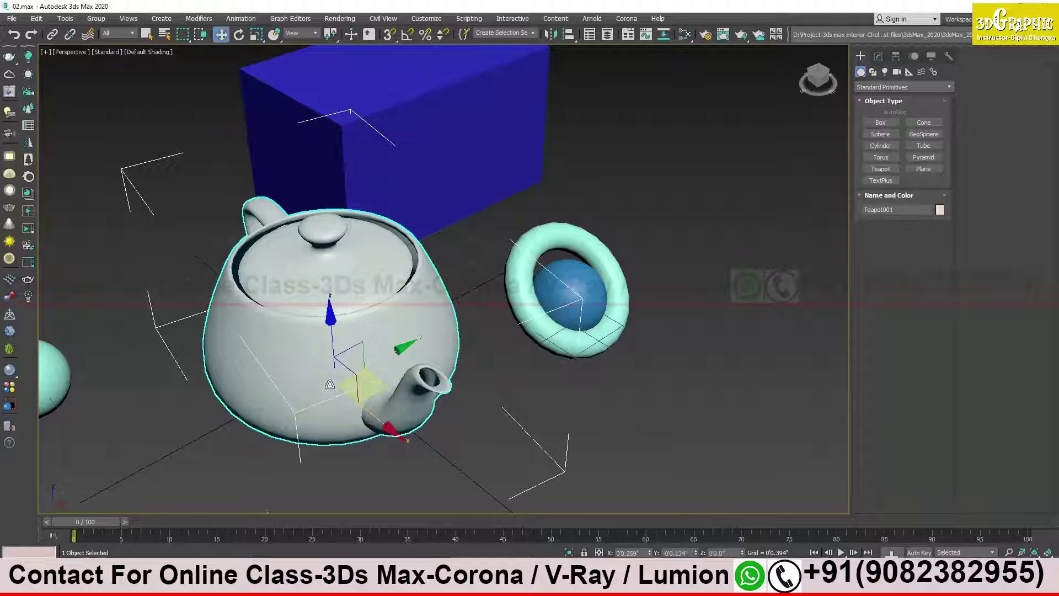
alt+middle_drag(401, 353, 522, 407)
click(522, 405)
click(439, 385)
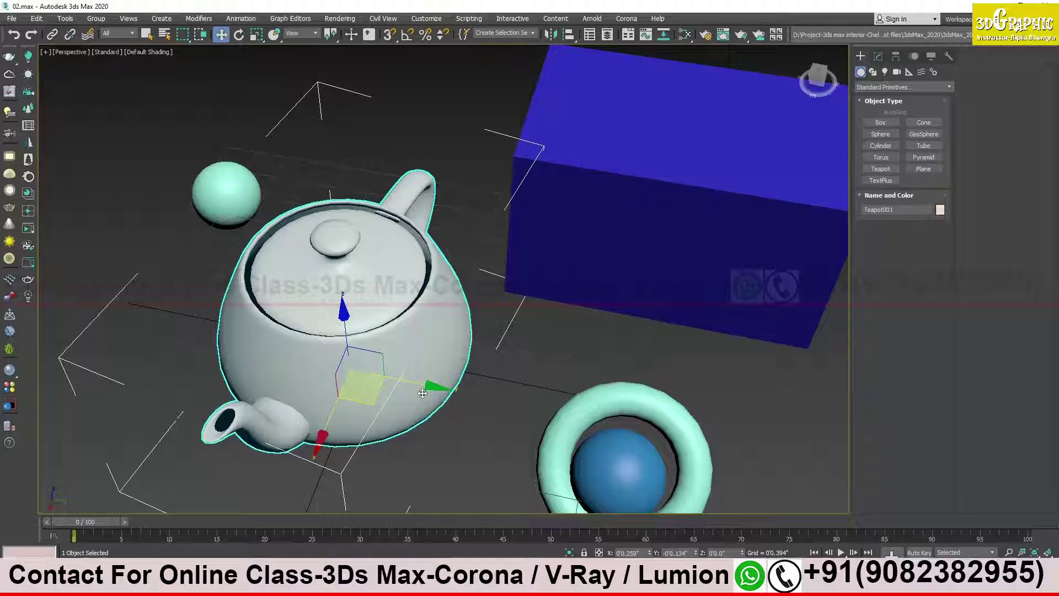
Raise the teapot to about Z 0'0.24" and slide it along the ground axes to about X 0'0.19", Y -0'0.22"
alt+middle_drag(391, 349, 348, 327)
drag(348, 327, 397, 322)
alt+middle_drag(397, 321, 275, 304)
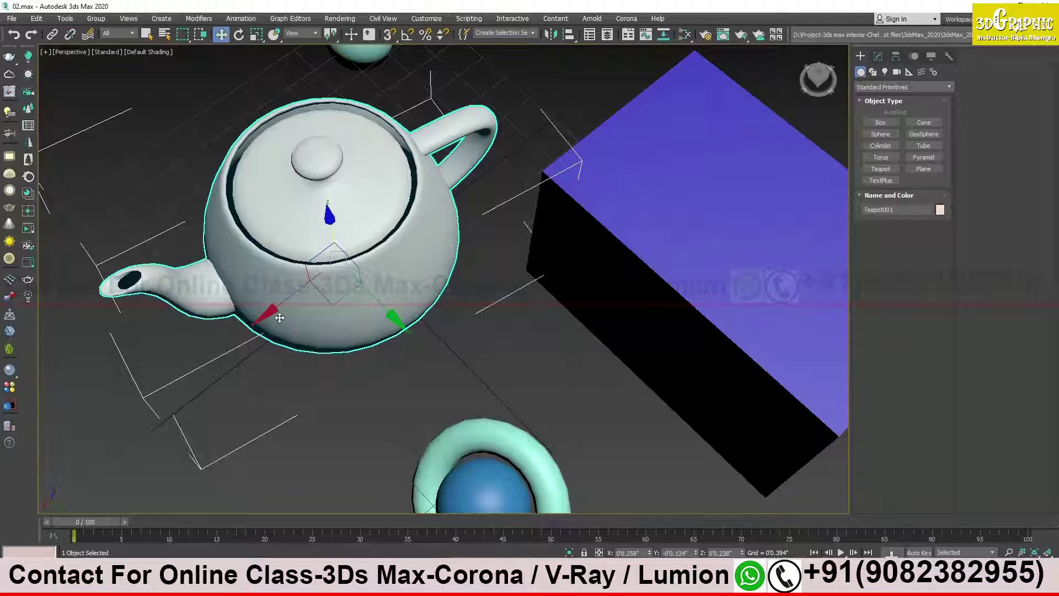
alt+middle_drag(281, 318, 255, 302)
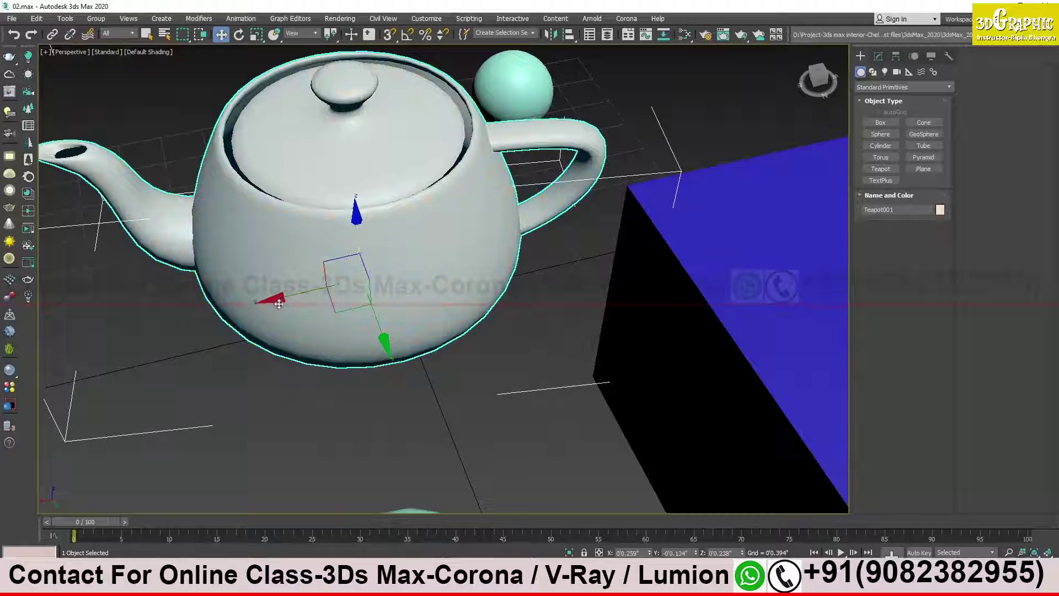
mouse_move(287, 299)
alt+middle_down()
mouse_move(314, 323)
mouse_move(377, 331)
mouse_move(450, 297)
alt+middle_up()
mouse_move(451, 281)
mouse_down()
mouse_move(499, 298)
mouse_move(435, 286)
mouse_up()
alt+middle_drag(402, 301, 363, 310)
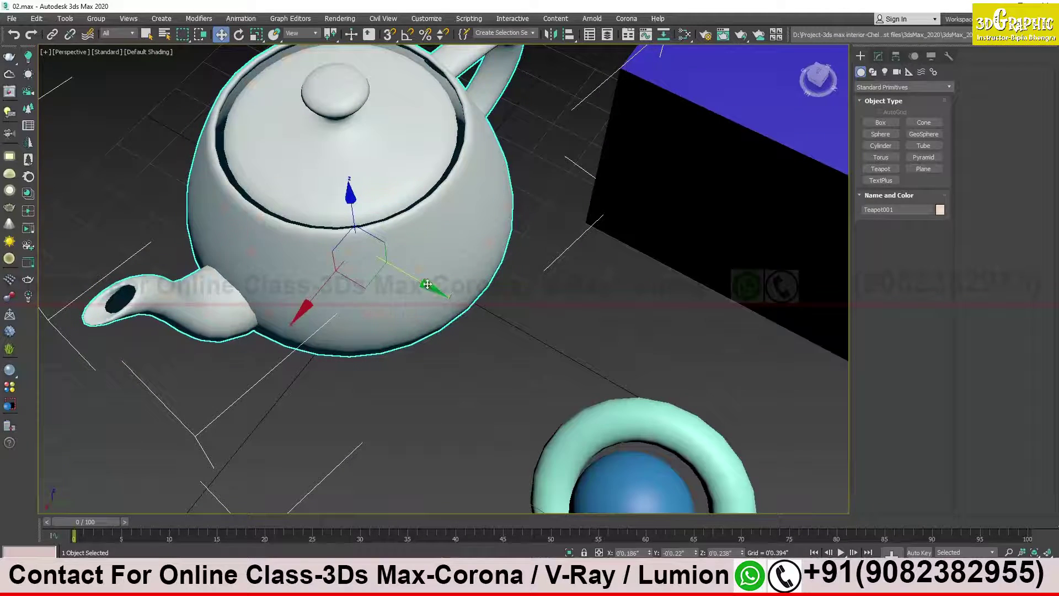
Move the teapot along its individual axes to about X 0'0.16", Y 0'0.22", Z 0'0.33"
drag(428, 284, 475, 308)
mouse_move(353, 326)
mouse_down()
mouse_move(329, 357)
mouse_move(358, 321)
mouse_up()
mouse_move(396, 236)
mouse_down()
mouse_move(394, 210)
mouse_move(409, 233)
mouse_up()
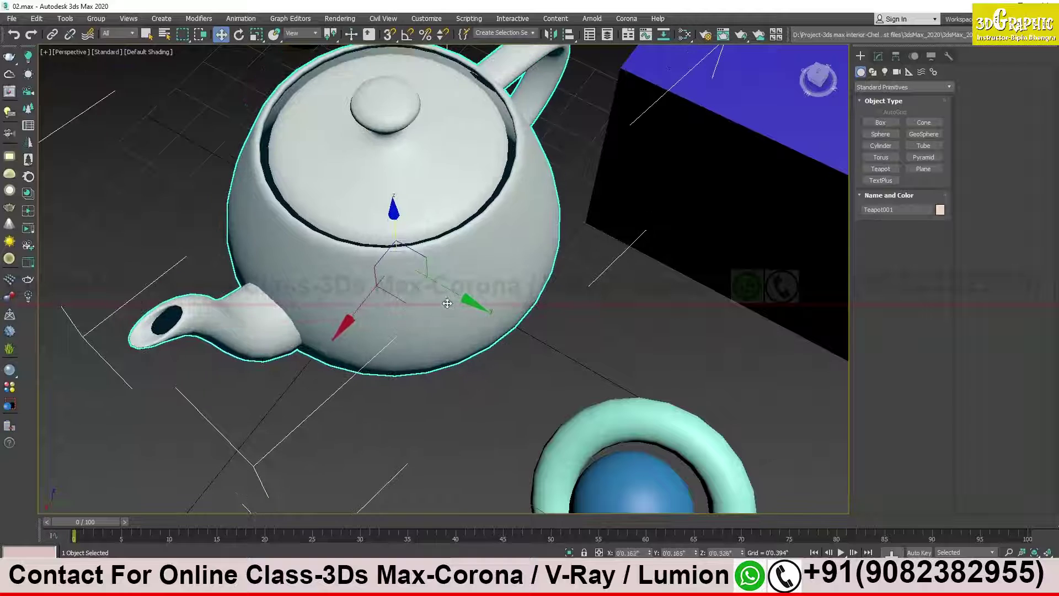
alt+middle_drag(432, 335, 415, 323)
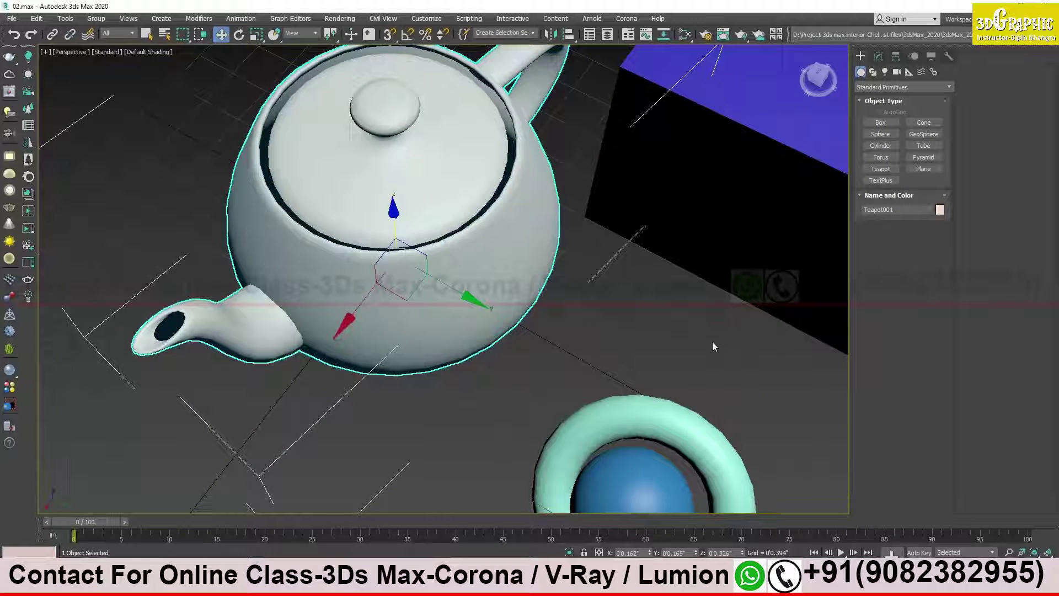
mouse_move(534, 339)
alt+middle_down()
mouse_move(534, 326)
mouse_move(527, 331)
alt+middle_up()
mouse_move(474, 292)
mouse_down()
mouse_move(518, 304)
mouse_move(485, 295)
mouse_up()
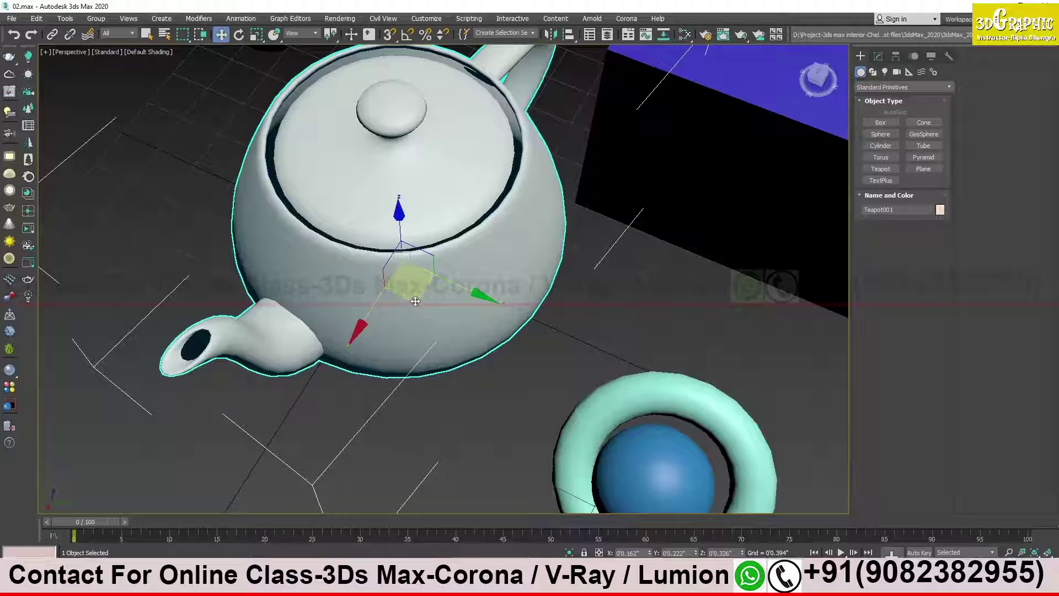
Move the teapot within the XY and XZ planes to about X 0'0.74", Y 0'0.35", Z 0'0.82"
drag(414, 299, 499, 364)
alt+middle_drag(499, 363, 395, 313)
drag(368, 347, 347, 305)
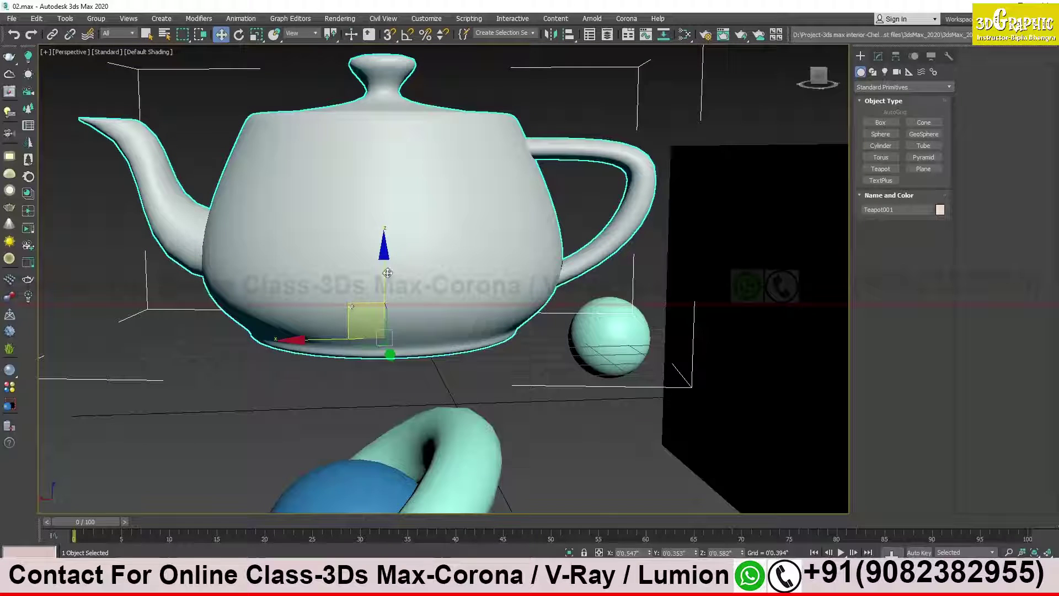
drag(351, 306, 290, 263)
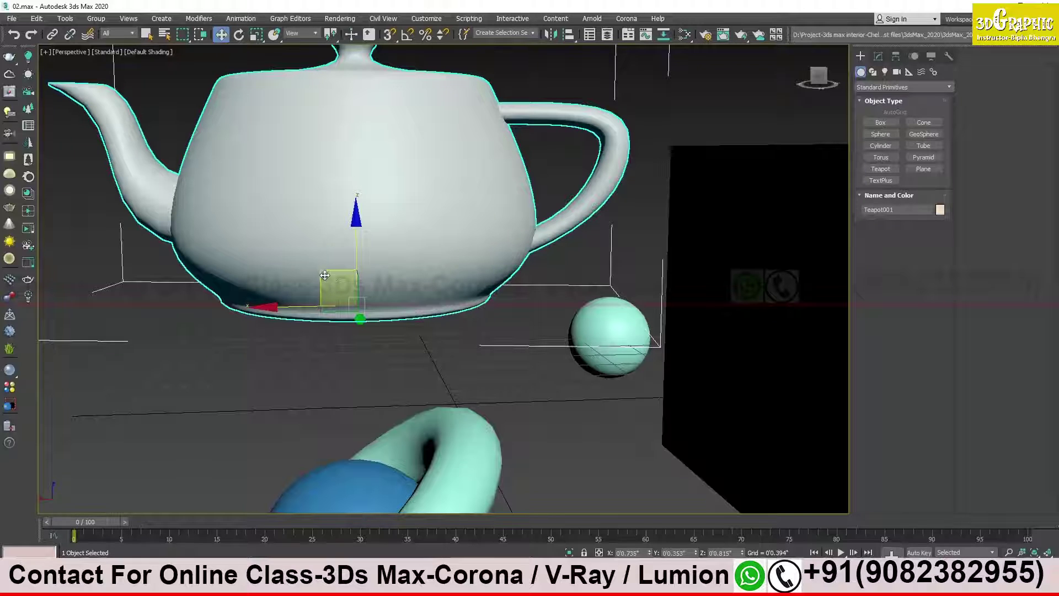
alt+middle_drag(420, 286, 399, 293)
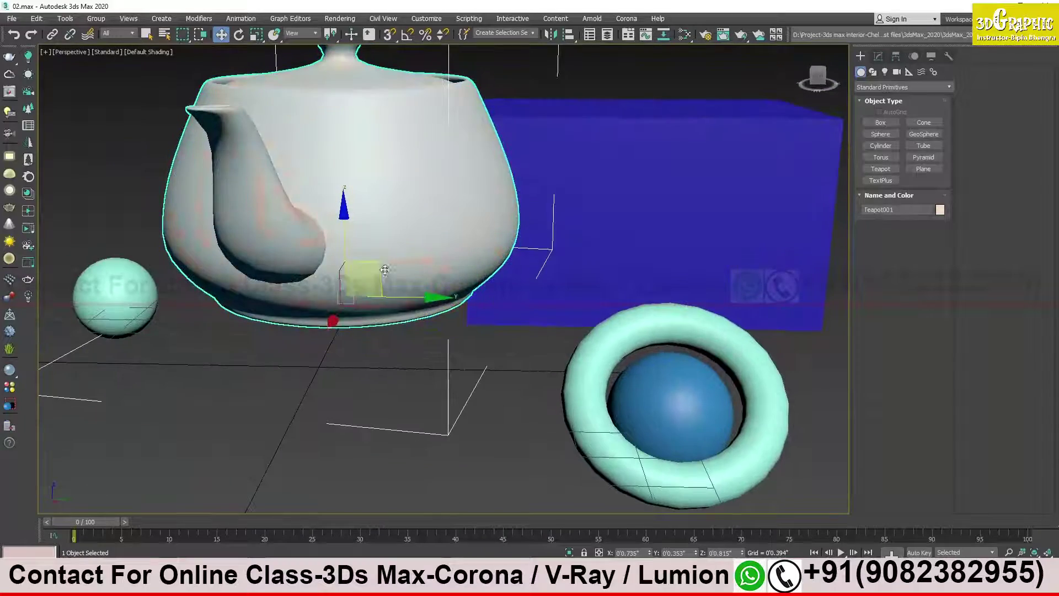
Move the teapot within the YZ plane to about Y 0'0.01", Z 0'0.66"
drag(384, 273, 377, 294)
alt+middle_drag(378, 294, 390, 263)
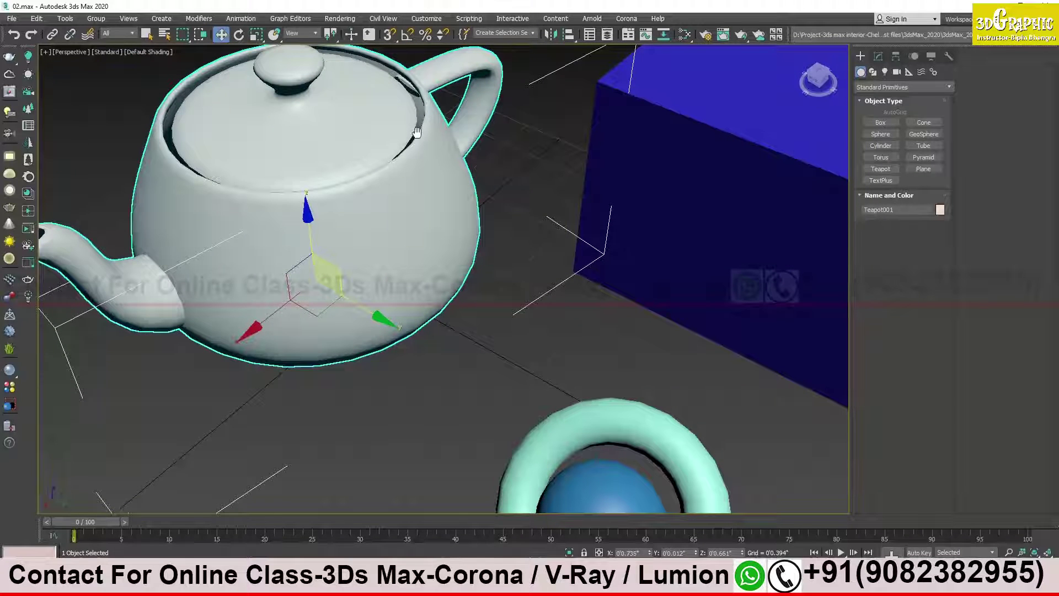
scroll(416, 160, down, 3)
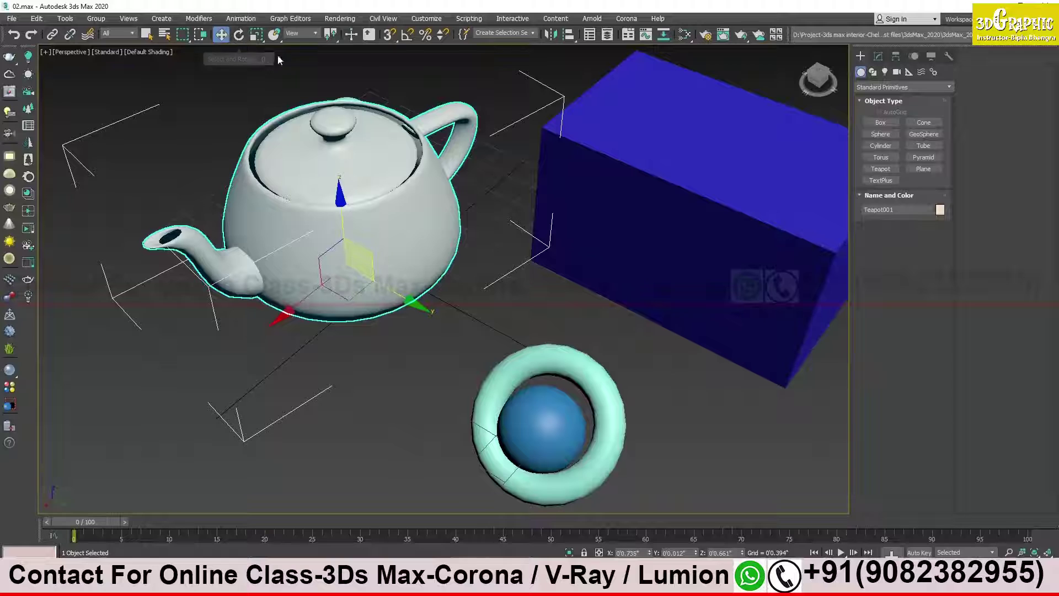
Examine the Rotate tool's axis rings on the teapot against the world axes and return to the Move tool
click(239, 34)
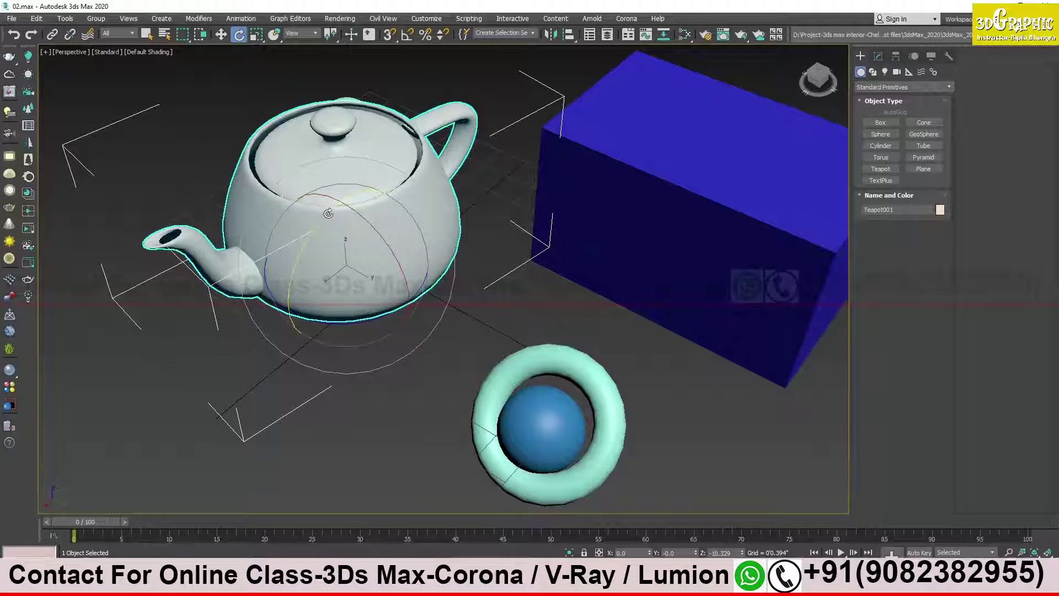
click(521, 348)
click(347, 266)
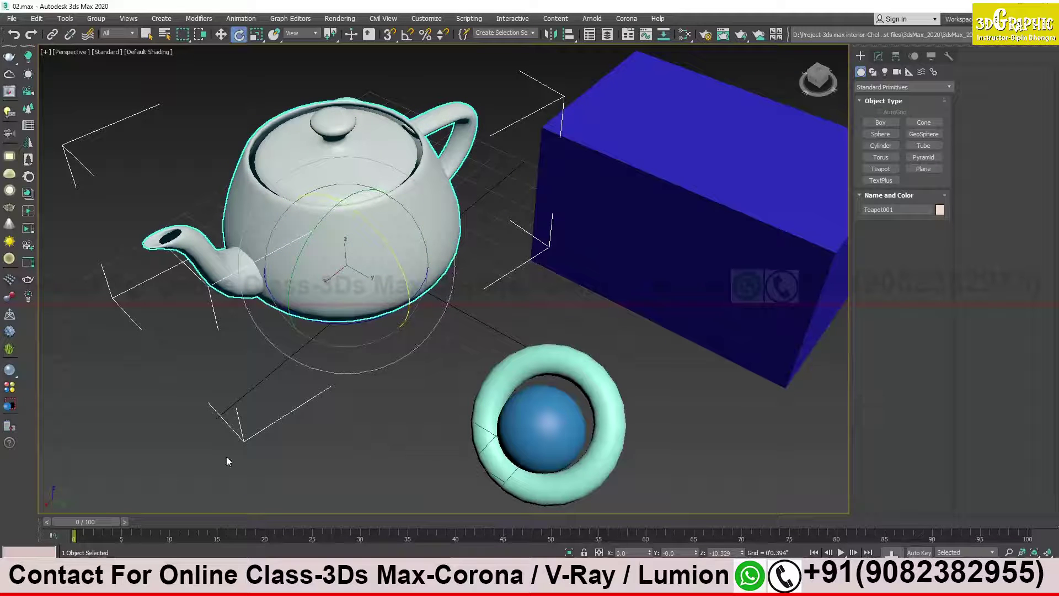
mouse_move(243, 420)
alt+middle_down()
mouse_move(239, 439)
mouse_move(249, 424)
alt+middle_up()
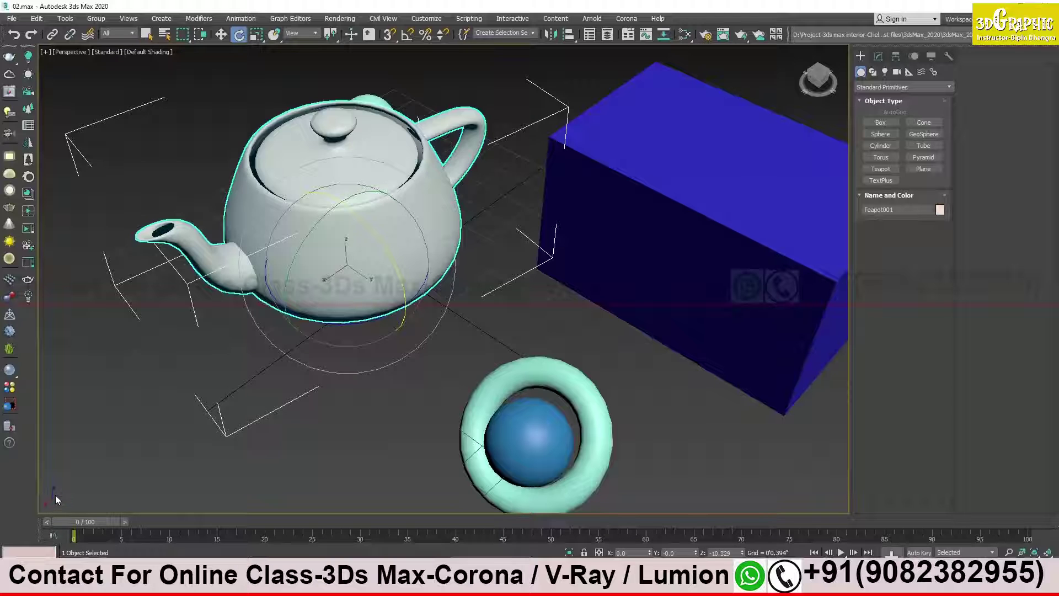
alt+middle_drag(340, 337, 314, 337)
key(w)
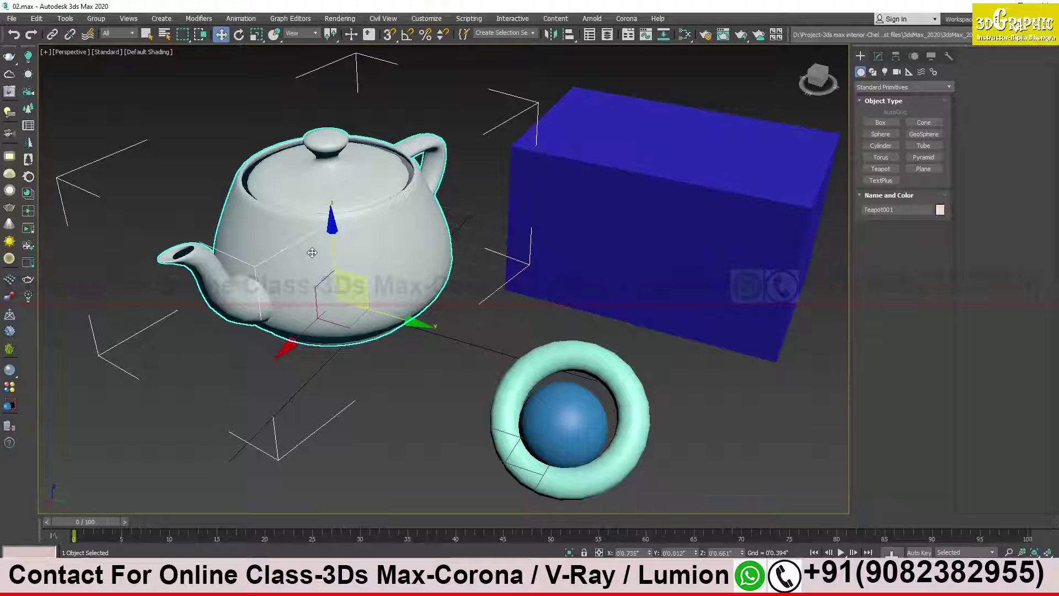
Try scaling the teapot along its Z and Y axes, undo that, and shrink it uniformly with the Scale tool
click(256, 36)
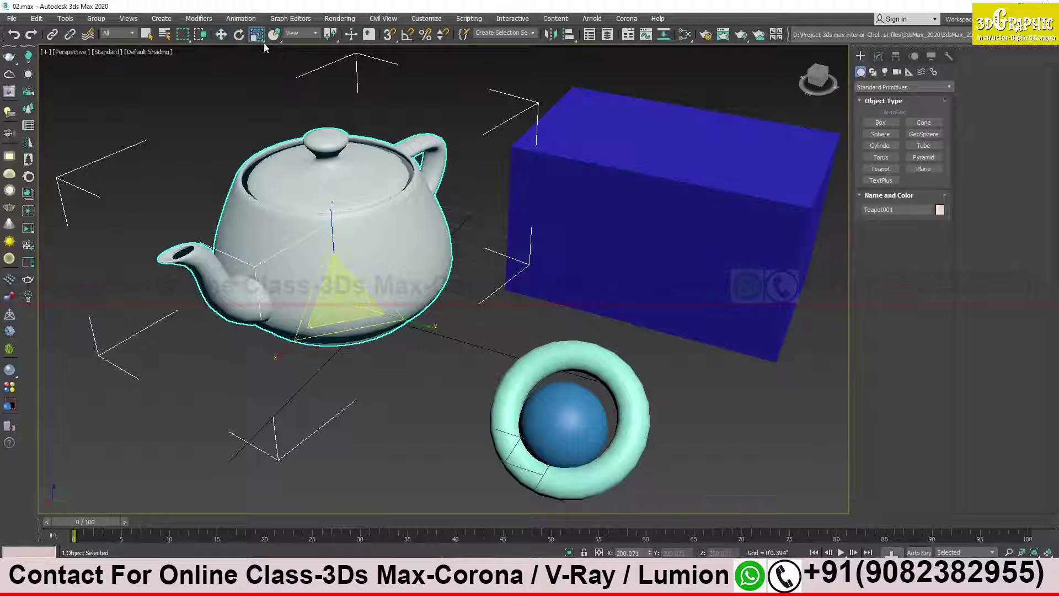
mouse_move(333, 214)
mouse_down()
mouse_move(333, 191)
mouse_move(328, 226)
mouse_move(332, 182)
mouse_move(331, 221)
mouse_up()
mouse_move(430, 327)
mouse_down()
mouse_move(421, 326)
mouse_move(444, 331)
mouse_up()
key(ctrl+z)
drag(339, 300, 374, 325)
key(ctrl+z)
key(w)
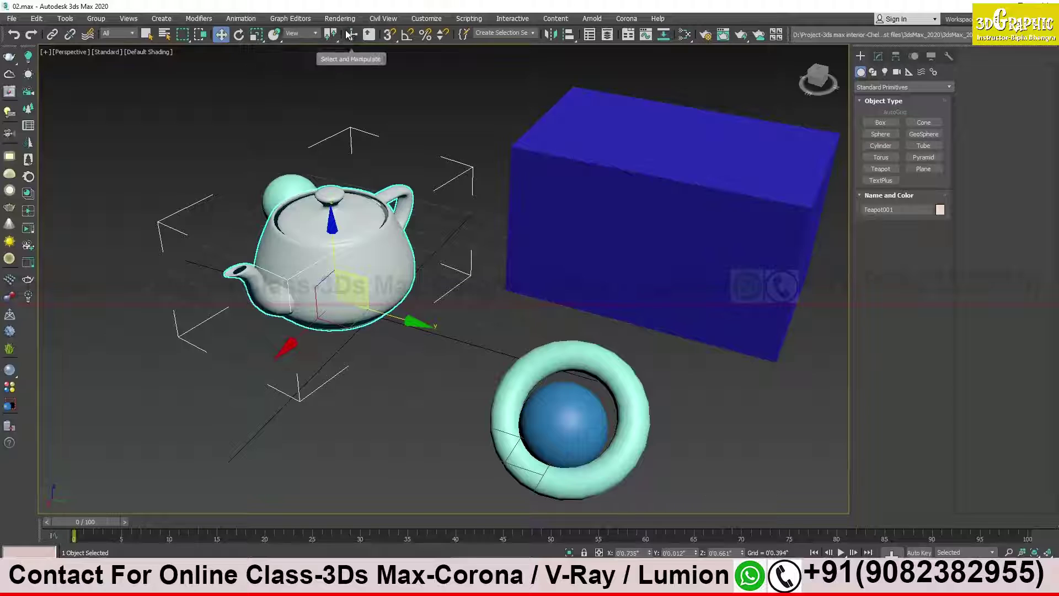
Turn on angle snap, rotate the teapot about its Z axis and return to the Move tool
click(408, 35)
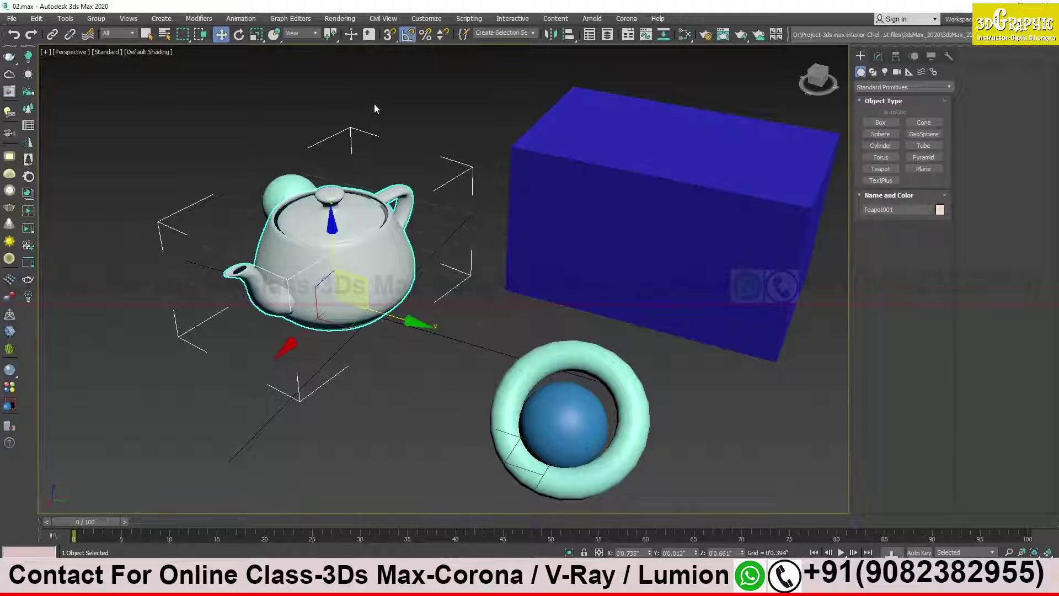
key(e)
mouse_move(374, 335)
mouse_down()
mouse_move(331, 348)
mouse_move(382, 341)
mouse_up()
alt+middle_drag(373, 274, 349, 308)
key(w)
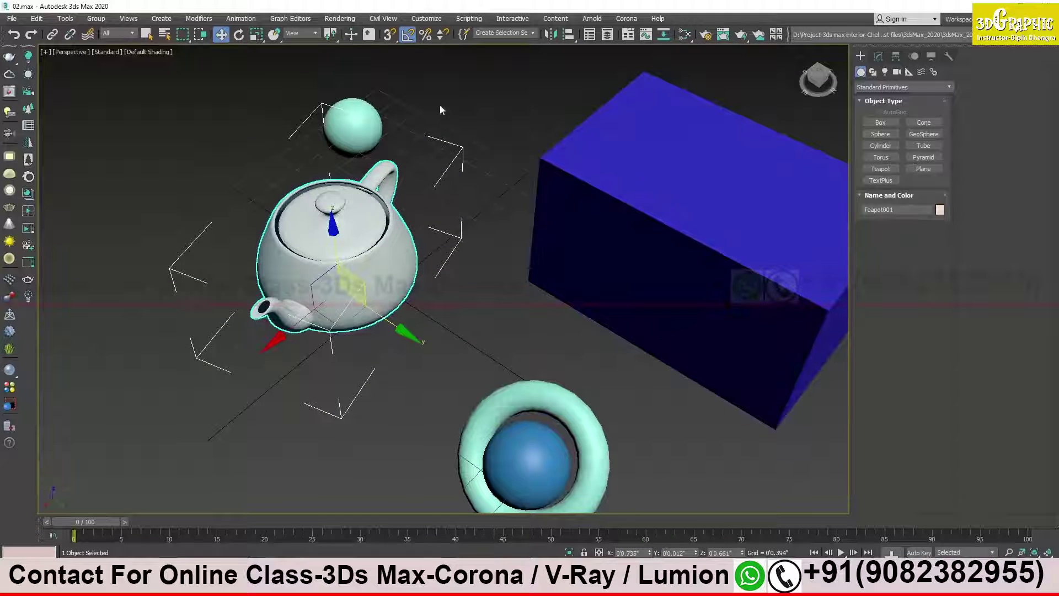
Turn off angle snap and rotate the teapot freely about Z to about -31.1 degrees
click(403, 38)
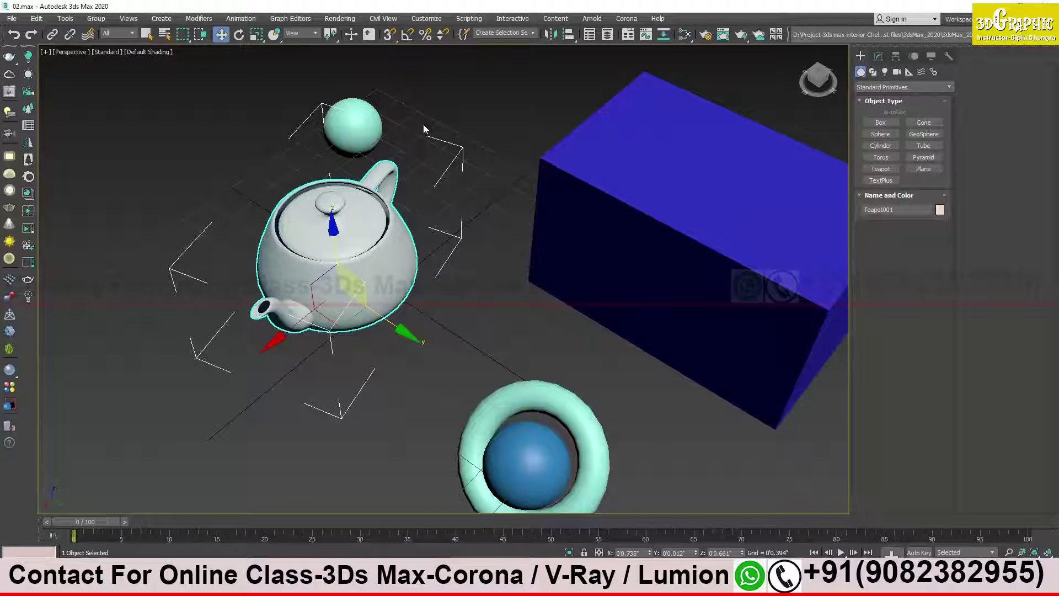
click(239, 34)
mouse_move(376, 345)
mouse_down()
mouse_move(306, 356)
mouse_move(371, 353)
mouse_up()
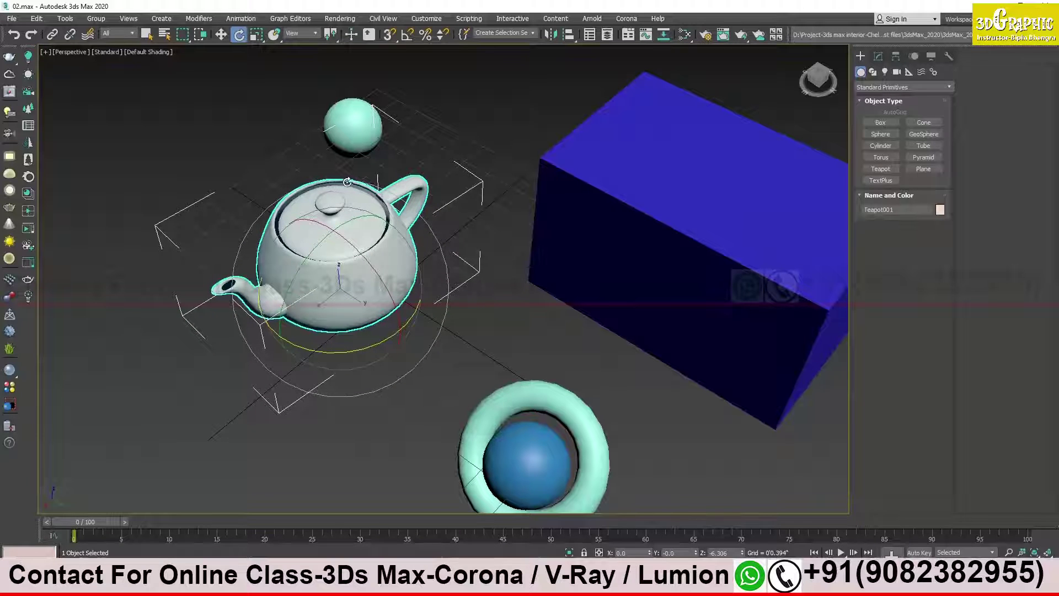
mouse_move(374, 349)
mouse_down()
mouse_move(311, 350)
mouse_move(402, 343)
mouse_move(347, 355)
mouse_move(361, 353)
mouse_up()
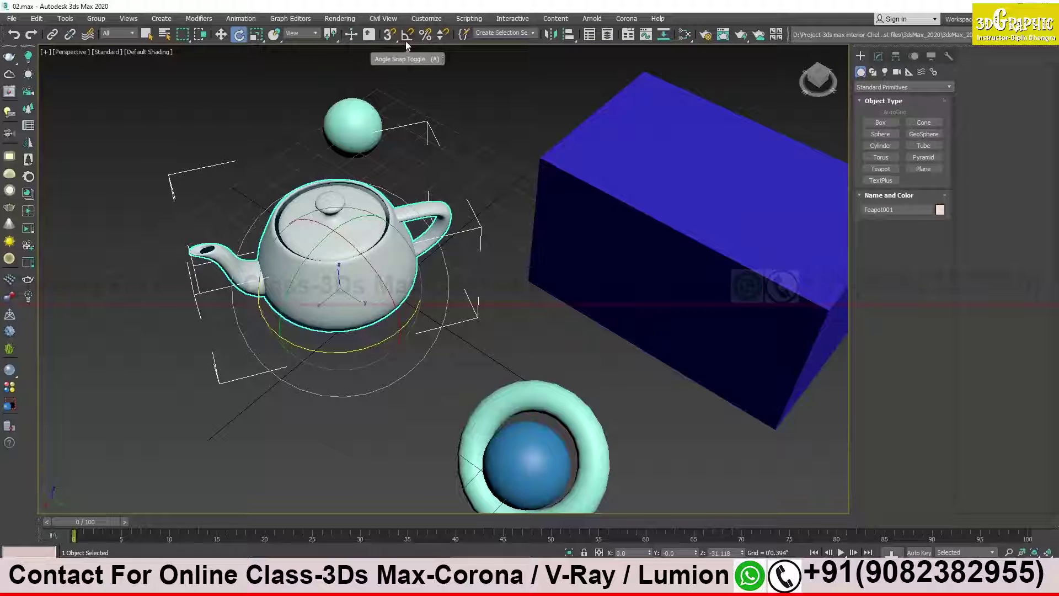
Turn angle snap back on and open the Grid and Snap Settings options, placing the dialog clear of the teapot
click(407, 35)
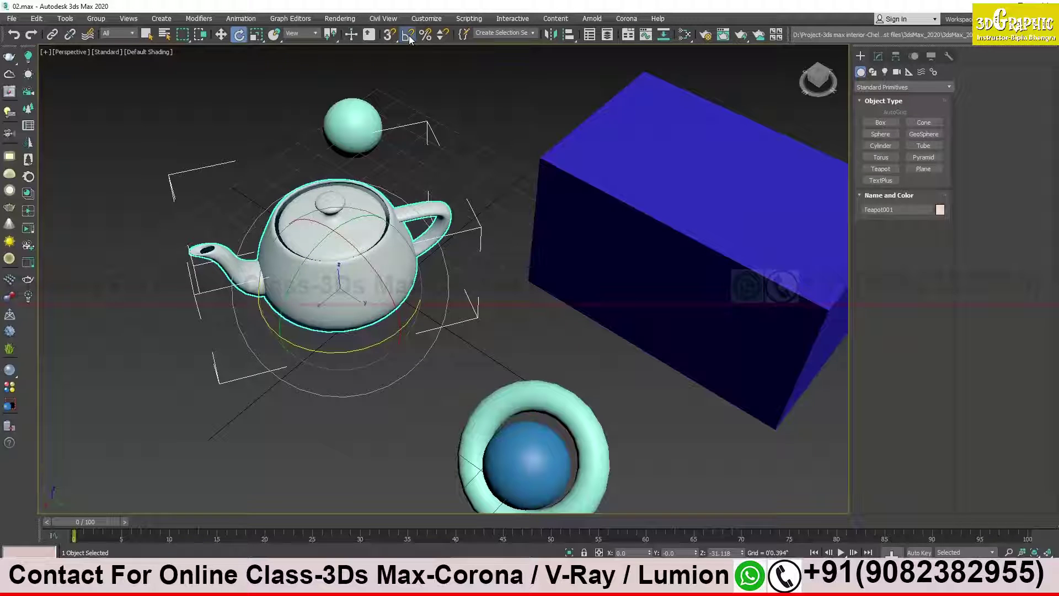
right_click(409, 36)
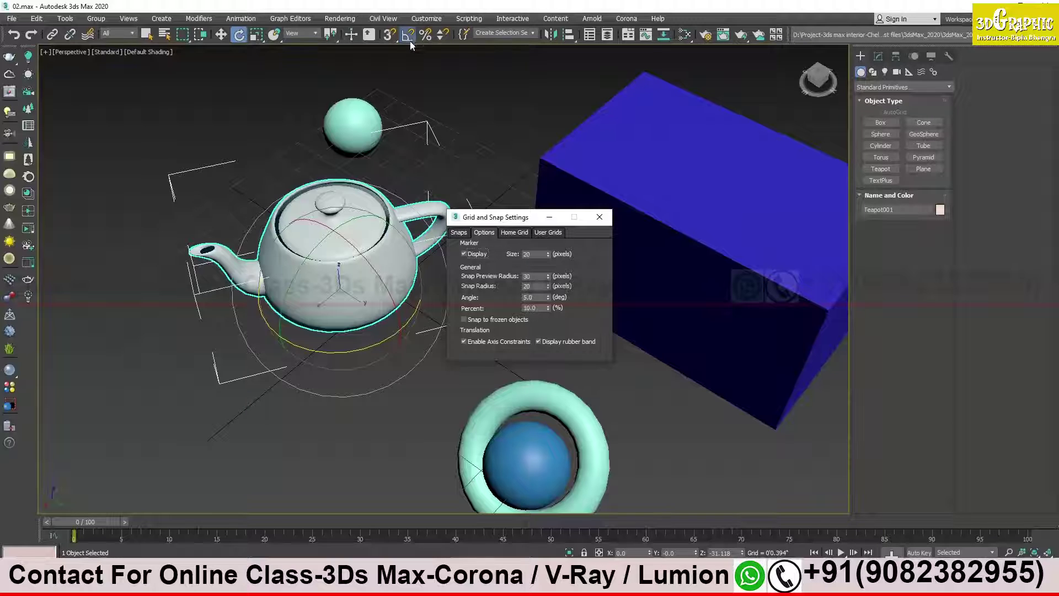
drag(508, 223, 522, 113)
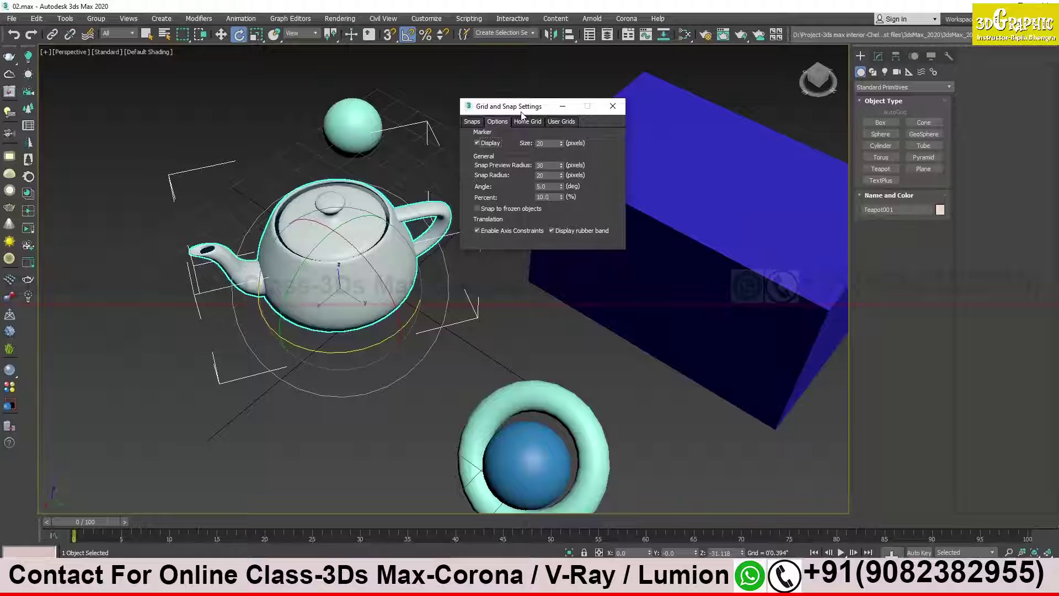
click(409, 34)
drag(529, 106, 550, 85)
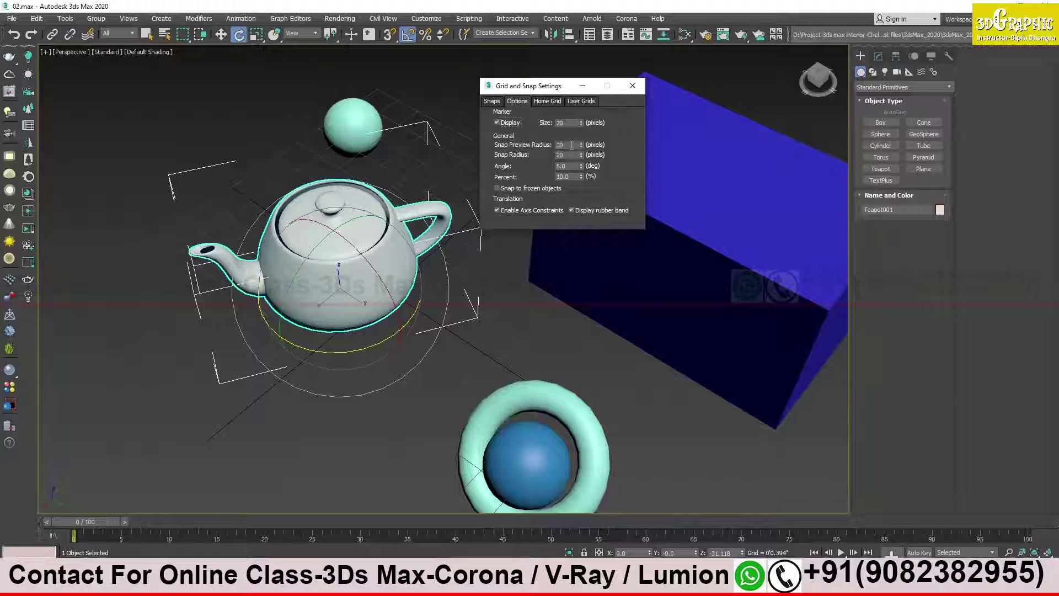
mouse_move(535, 89)
mouse_down()
mouse_move(521, 61)
mouse_move(527, 94)
mouse_up()
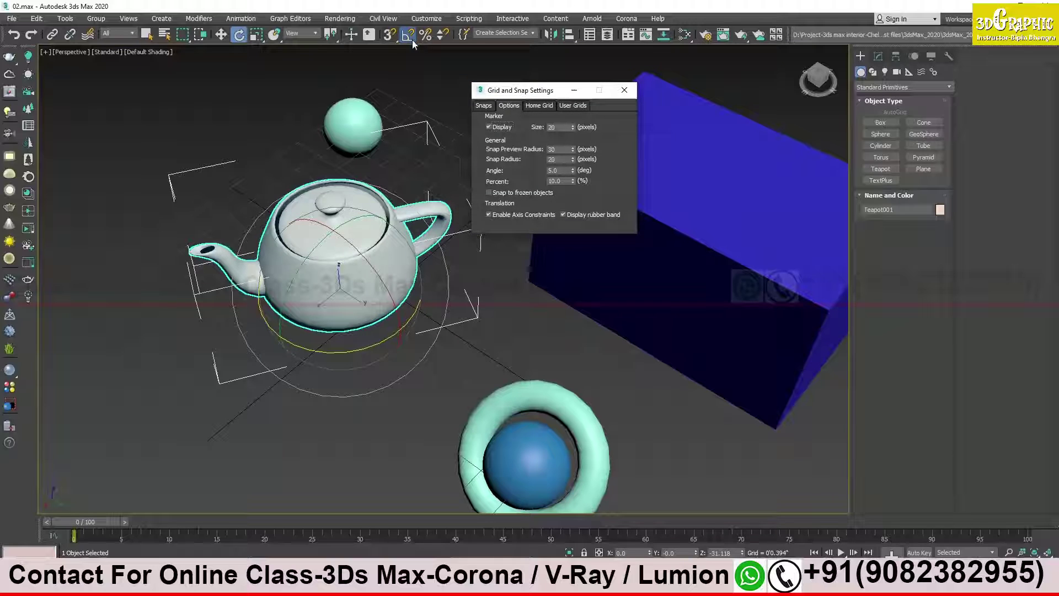
Check the Snaps settings, set the snap angle to 5 degrees and close the Grid and Snap Settings
click(485, 106)
click(508, 106)
double_click(564, 173)
text(0)
text(5)
click(625, 91)
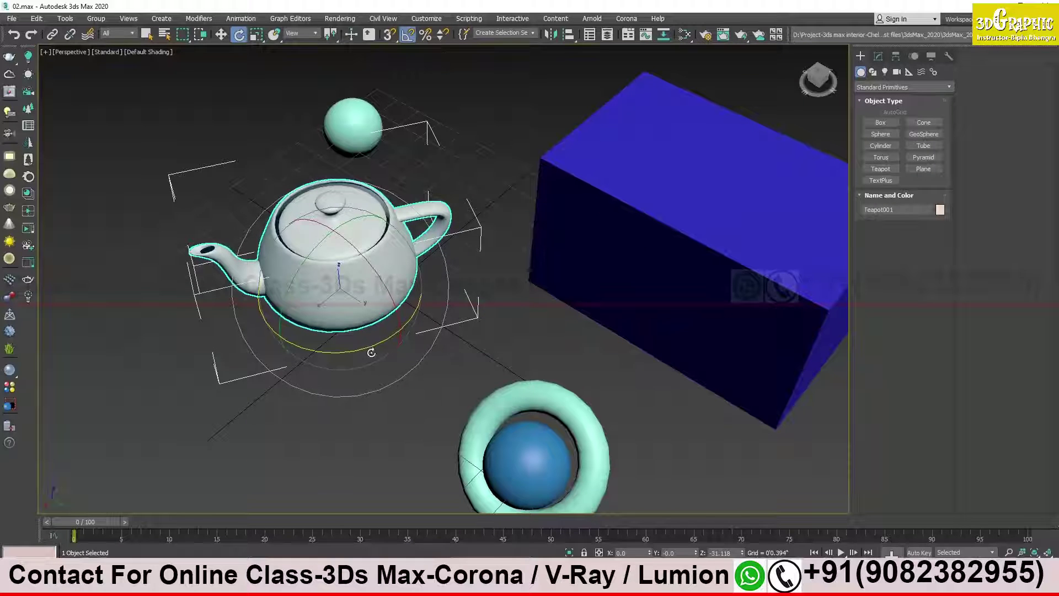
Rotate the teapot about Z in snapped increments to about -76.1 degrees and back to -31.1, and turn off angle snap
mouse_move(367, 350)
mouse_down()
mouse_move(352, 351)
mouse_move(367, 352)
mouse_up()
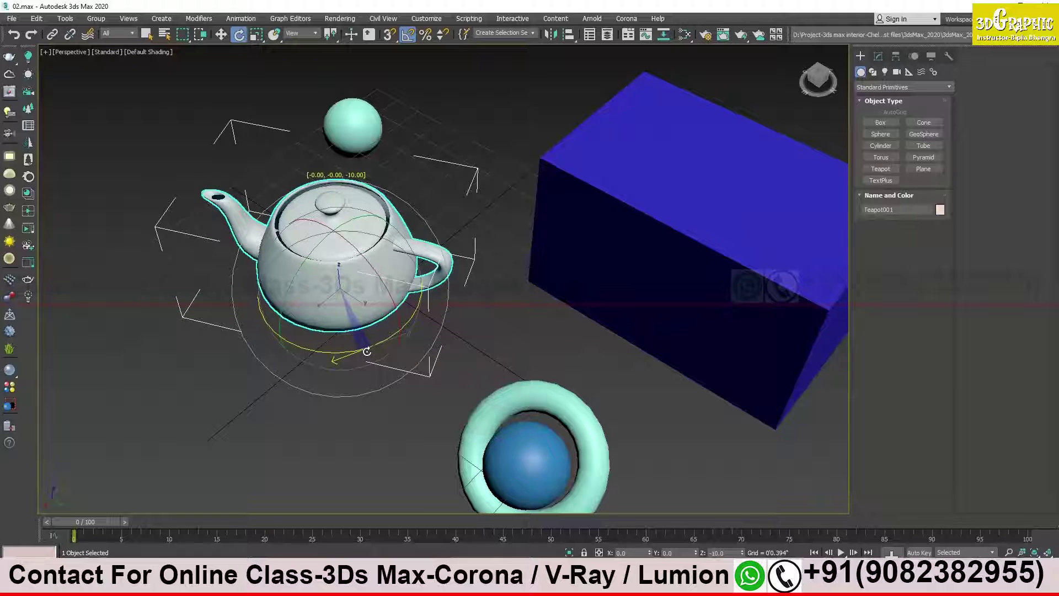
drag(368, 351, 375, 350)
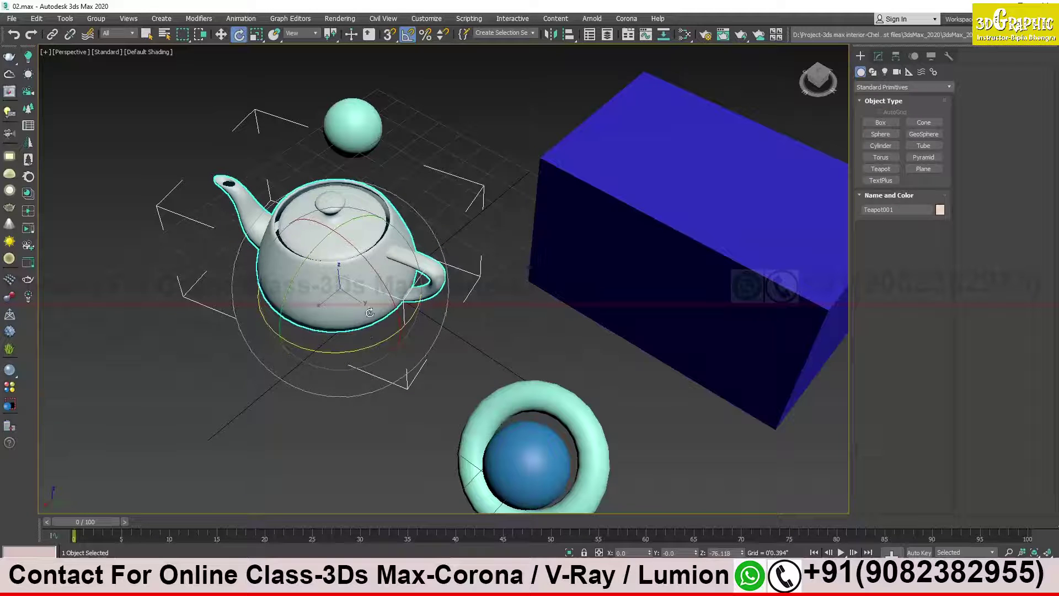
drag(353, 352, 389, 347)
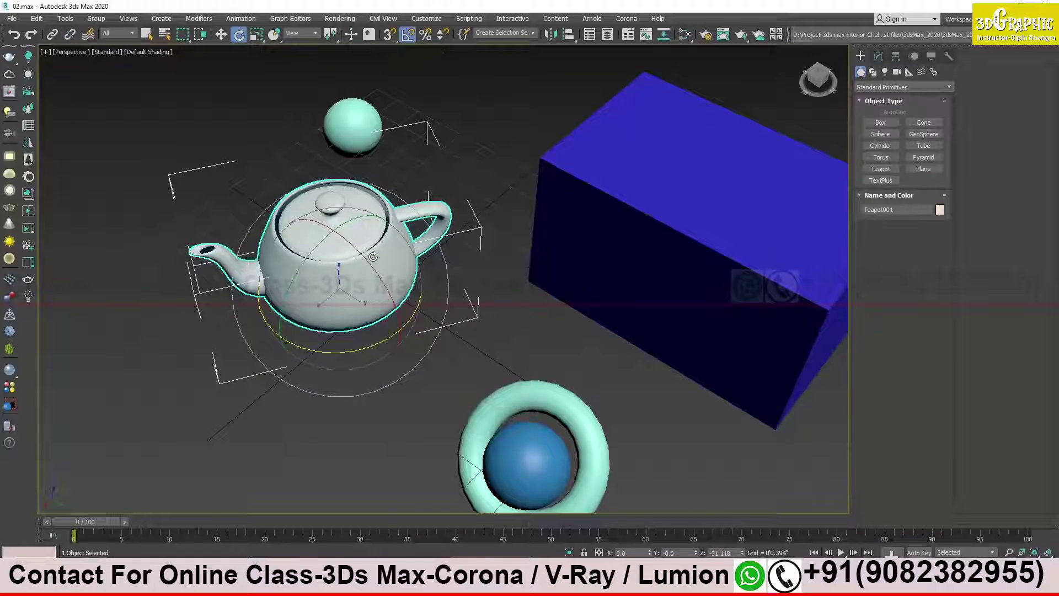
click(408, 35)
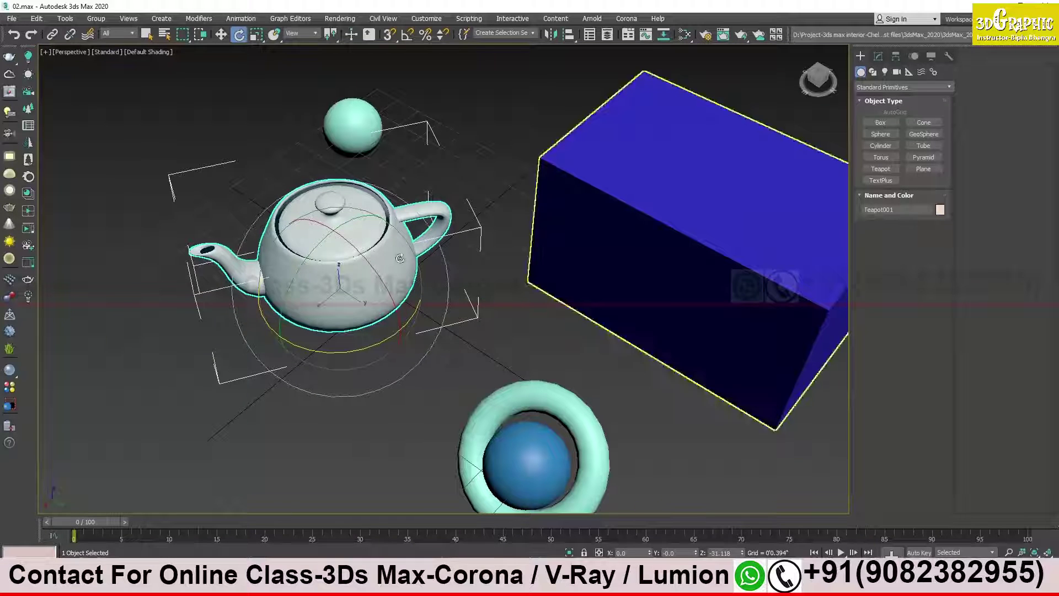
Scrub the timeline forward and back to frame 0, and lower the teapot to about Z 0'0.15" with the Move tool
middle_drag(354, 279, 385, 274)
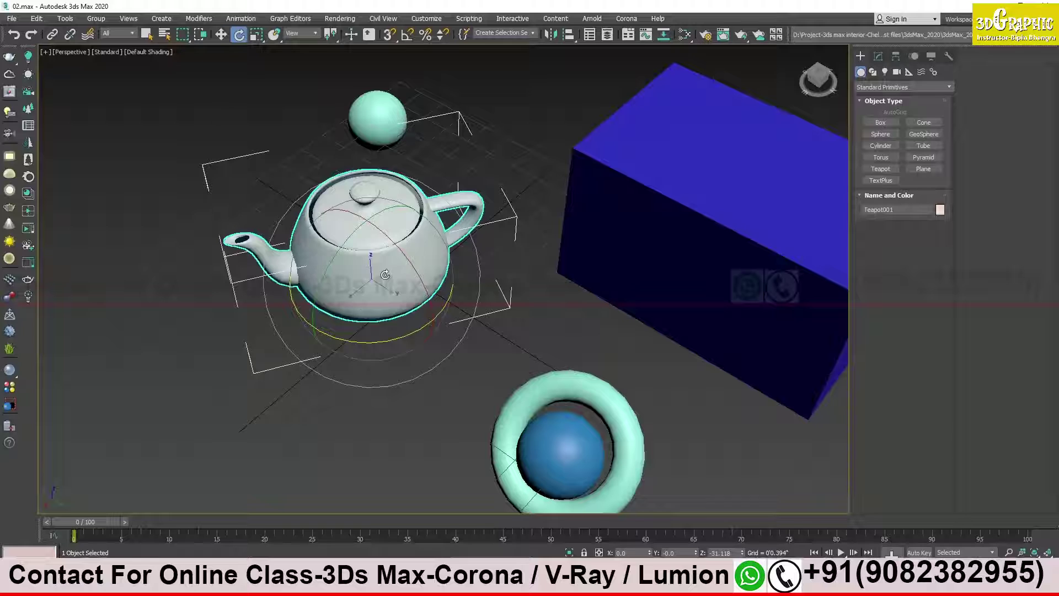
key(w)
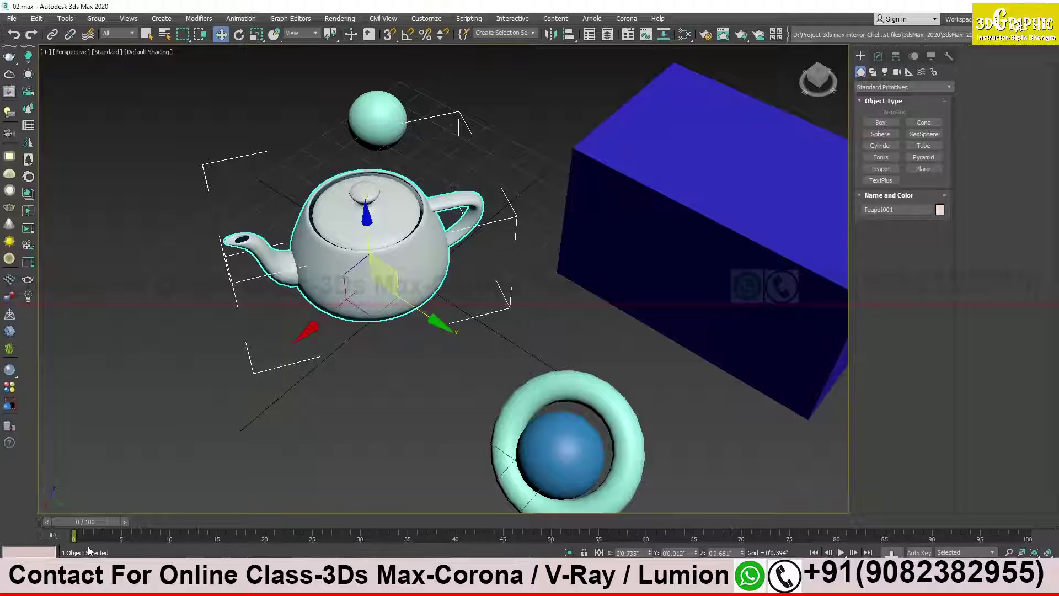
drag(110, 521, 376, 522)
drag(519, 522, 74, 541)
key(w)
alt+middle_drag(394, 312, 412, 301)
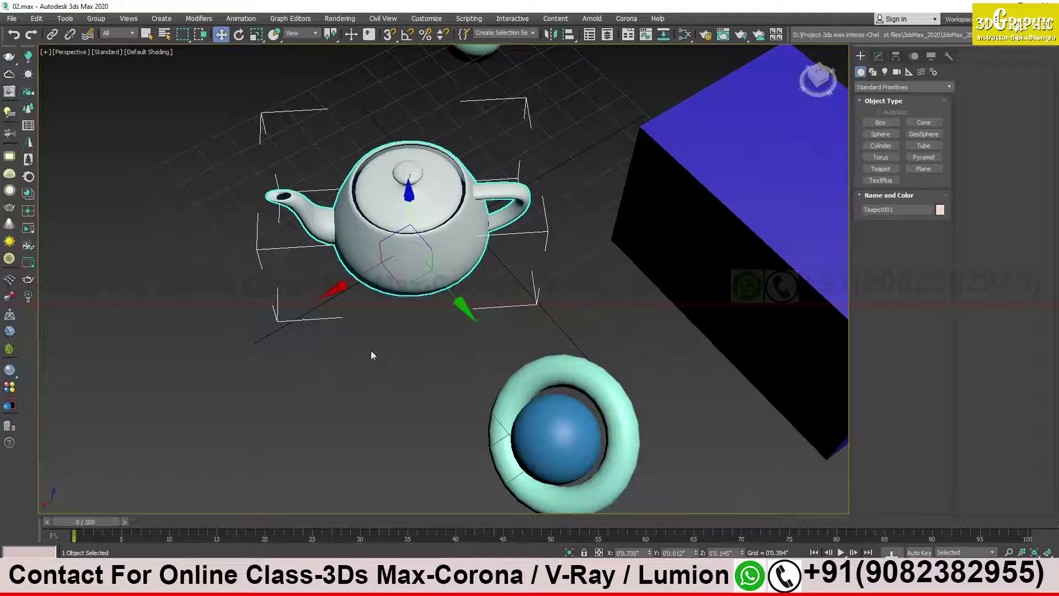
Move the teapot across the ground plane to about X 0'1.98", Y -0'1.69" at frame 25, and X 0'1.35", Y -0'0.84" at frame 30
drag(92, 524, 322, 523)
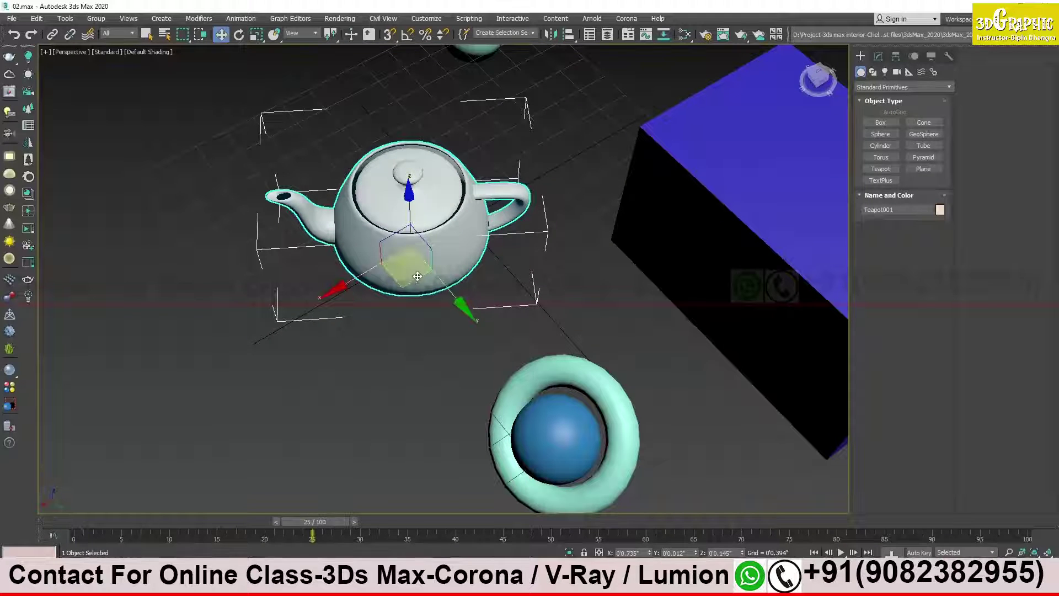
drag(409, 287, 234, 238)
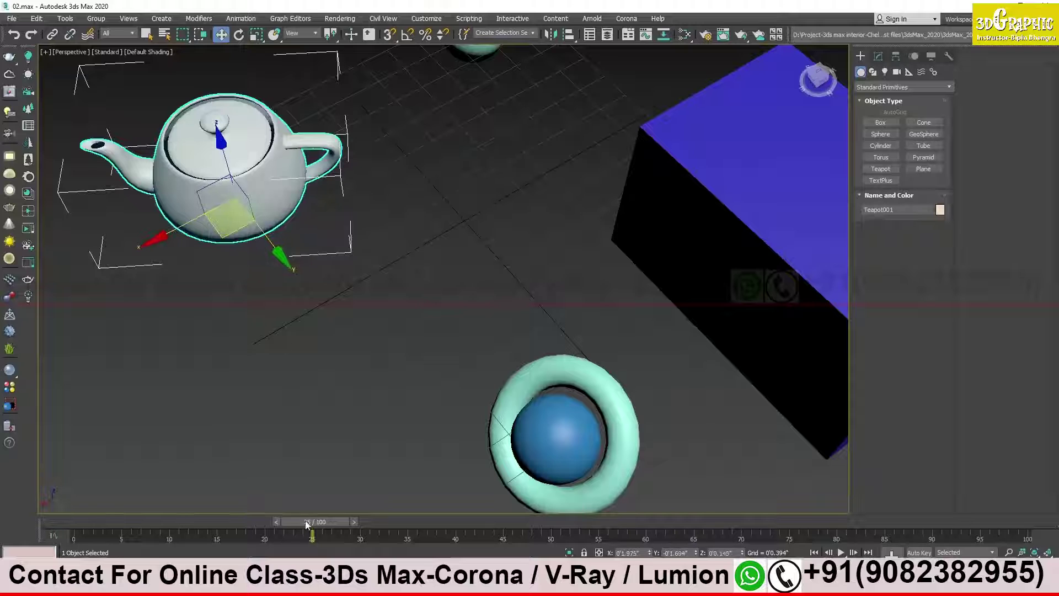
key(q)
drag(317, 523, 359, 523)
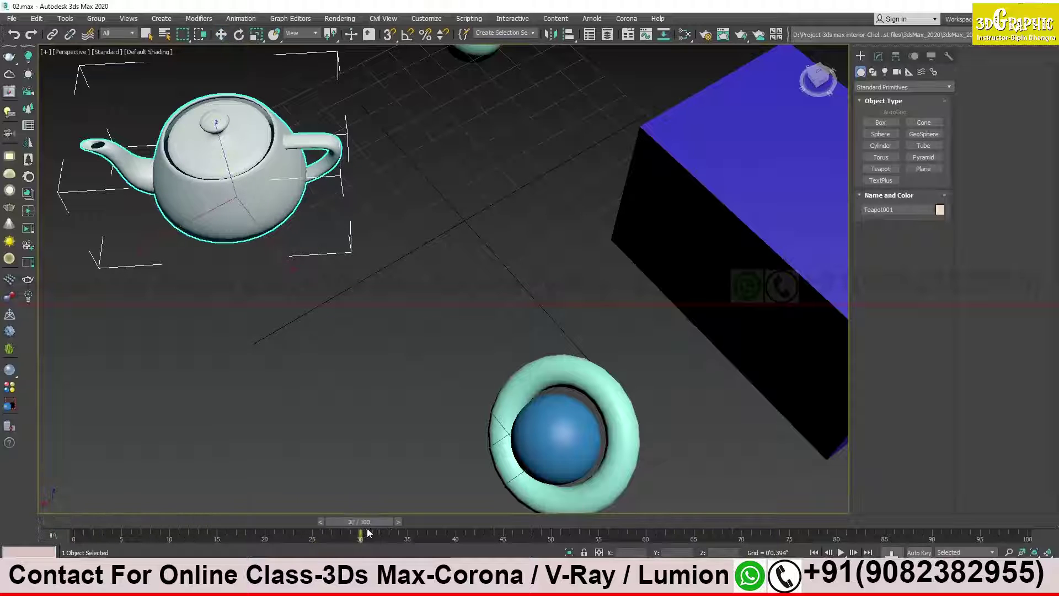
key(w)
drag(223, 234, 305, 262)
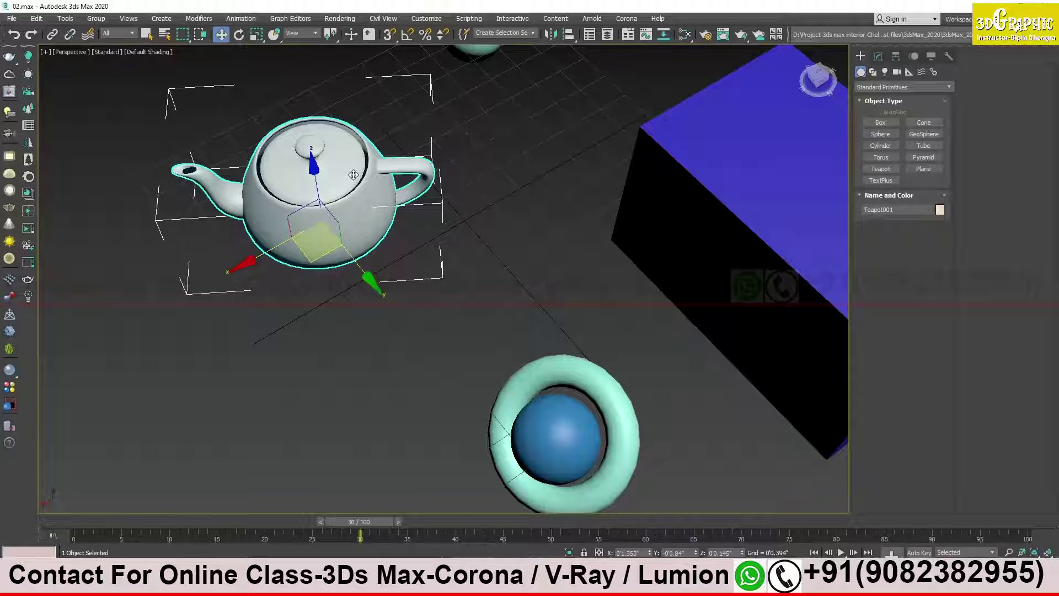
Return the time slider to frame 0 and keep the teapot active with the Move tool
alt+middle_drag(411, 231, 420, 209)
drag(372, 522, 93, 534)
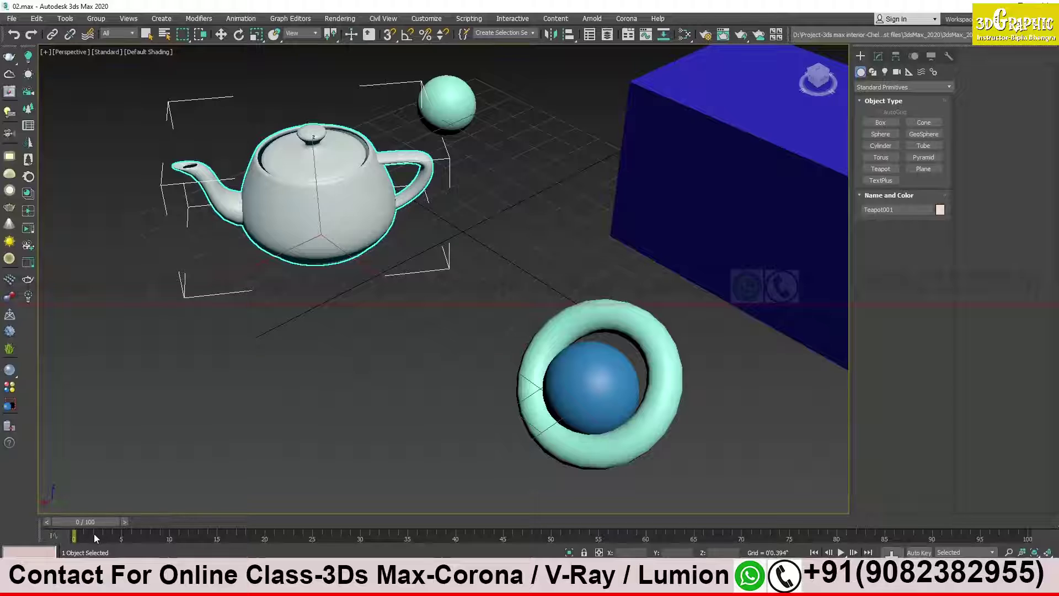
key(w)
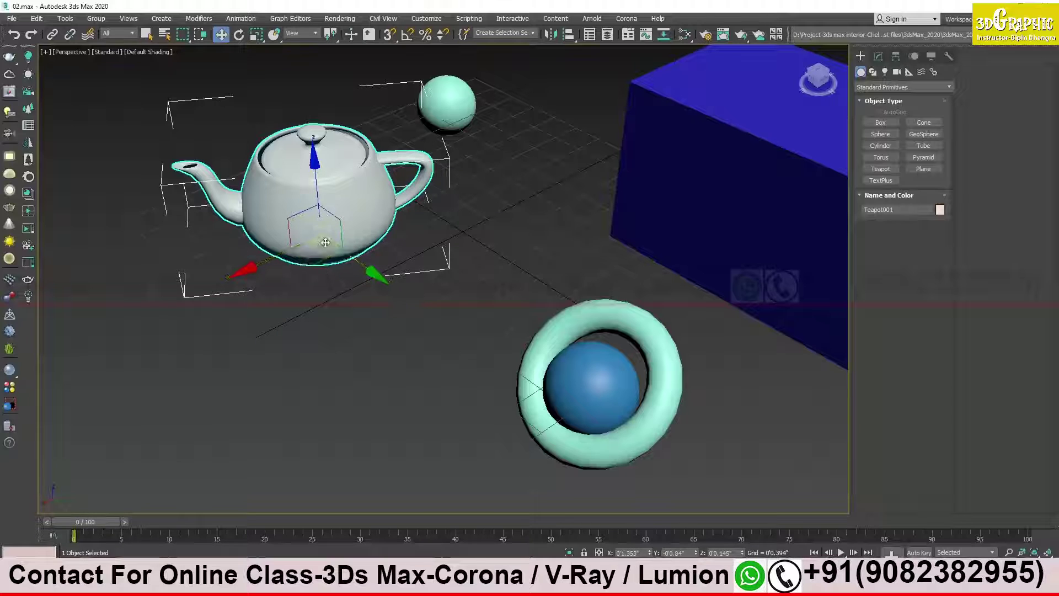
drag(95, 525, 74, 529)
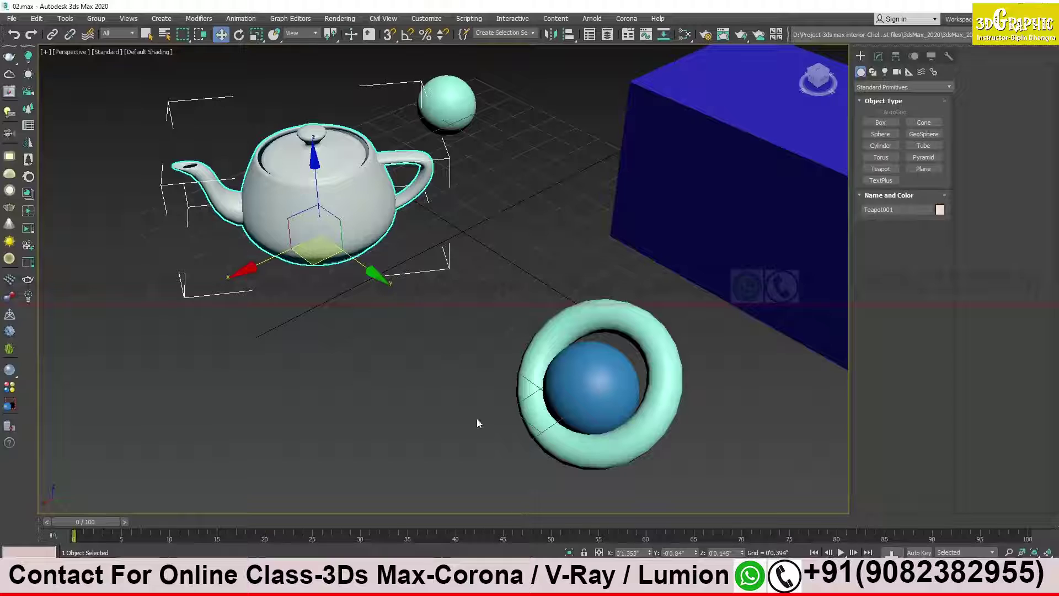
mouse_move(93, 522)
mouse_down()
mouse_move(427, 535)
mouse_move(91, 541)
mouse_up()
Slide the teapot within the XY plane to about X 0'1.20", Y -0'0.83"
middle_drag(402, 269, 308, 298)
drag(285, 303, 303, 282)
alt+middle_drag(364, 324, 380, 257)
middle_drag(380, 258, 412, 289)
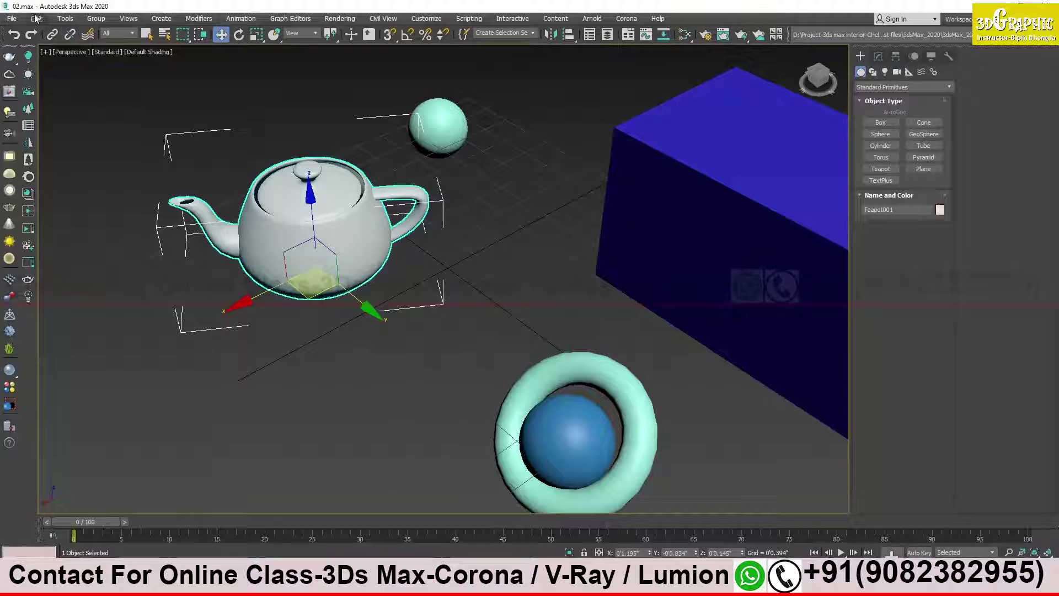
click(12, 19)
click(17, 21)
click(239, 35)
click(255, 36)
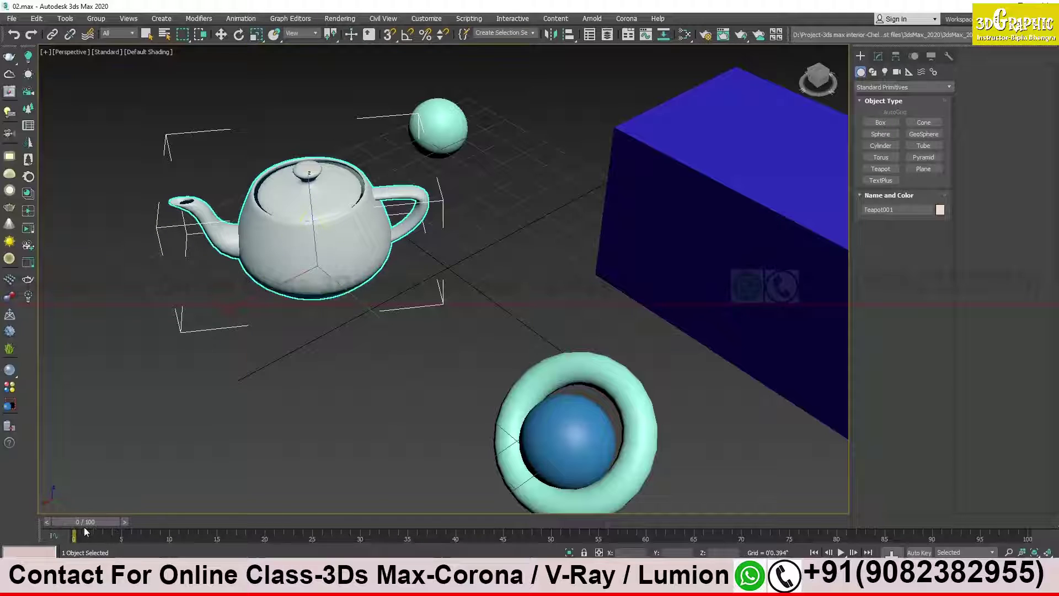
Switch the teapot to the Move tool and look over its editable parameters and the primitive creation options
middle_drag(579, 475, 555, 472)
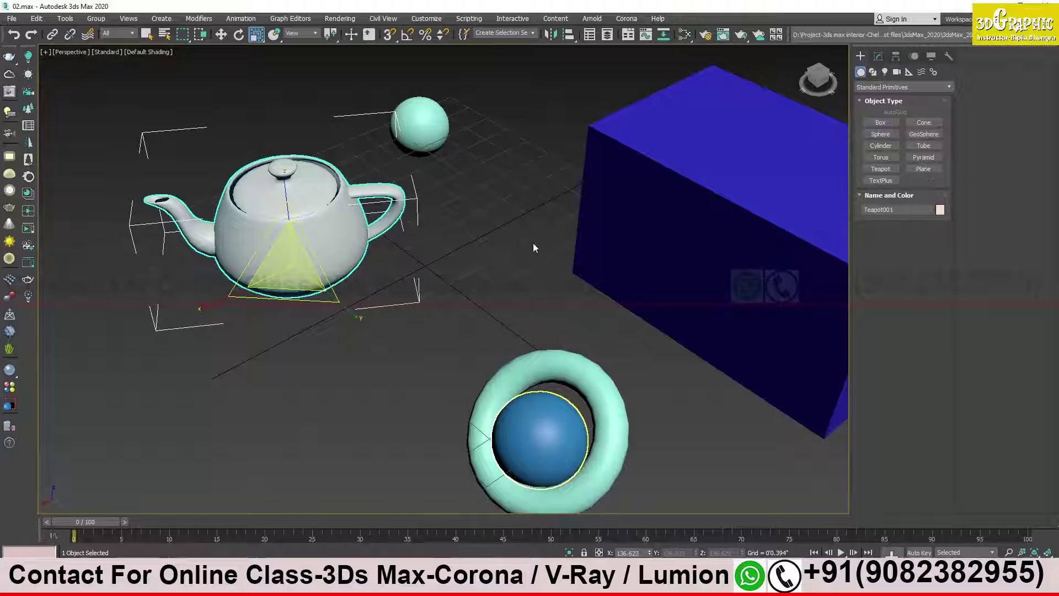
key(w)
alt+middle_drag(612, 241, 496, 246)
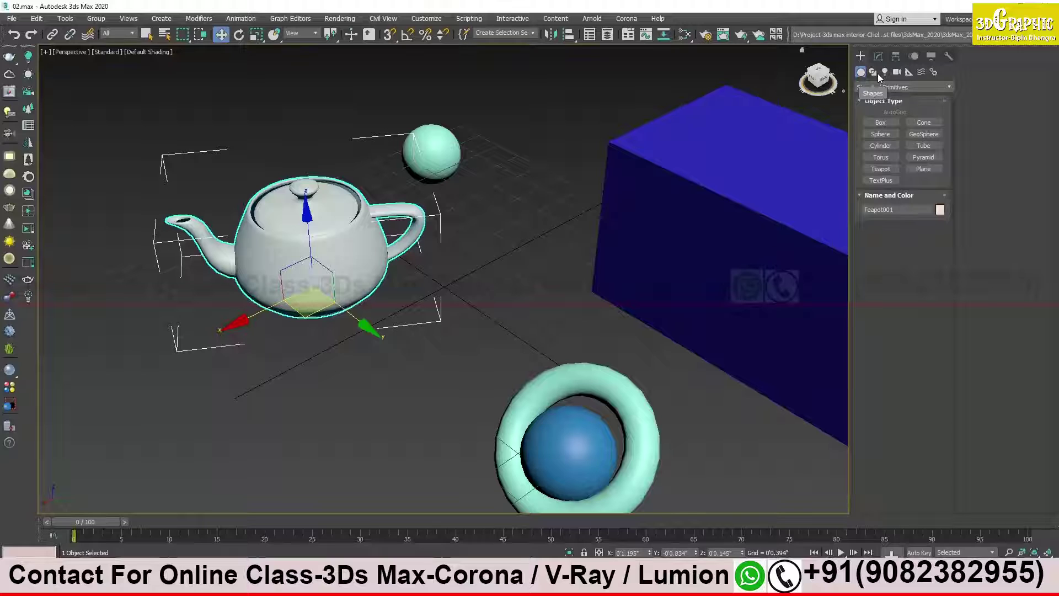
click(878, 56)
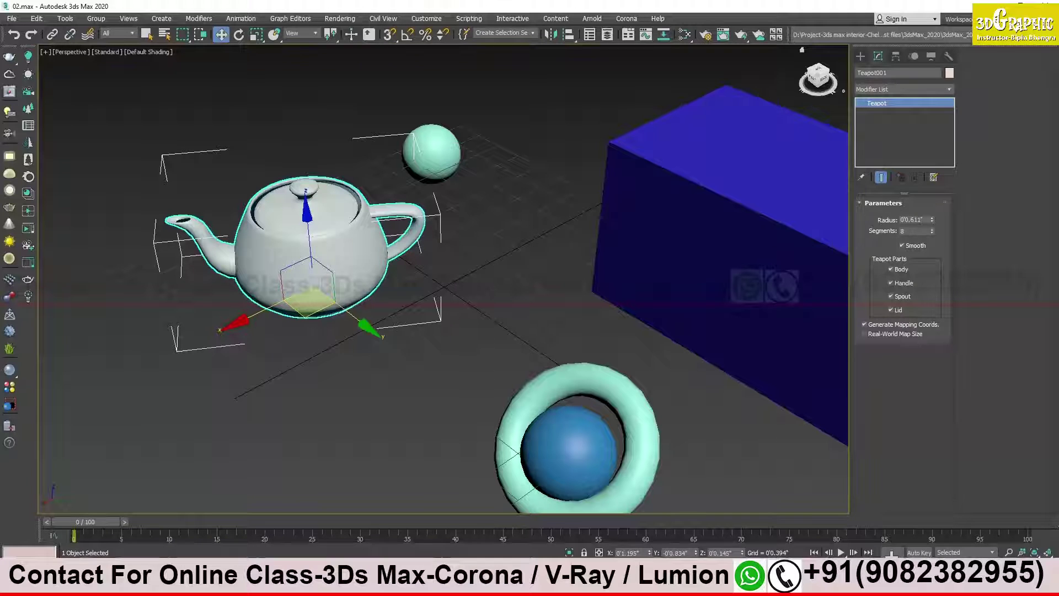
click(860, 55)
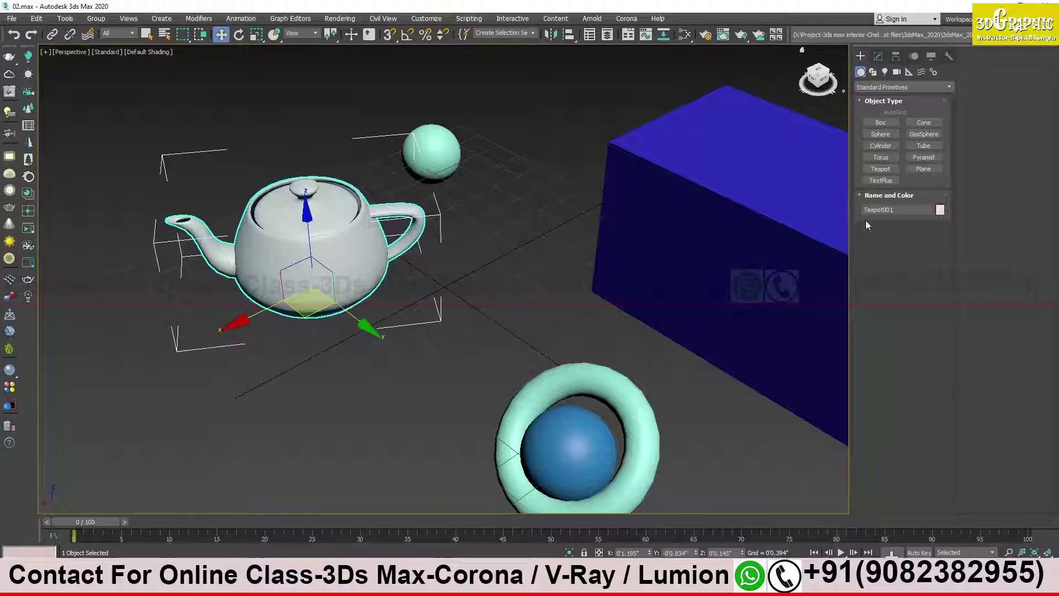
mouse_move(504, 230)
alt+middle_down()
mouse_move(522, 229)
mouse_move(492, 229)
alt+middle_up()
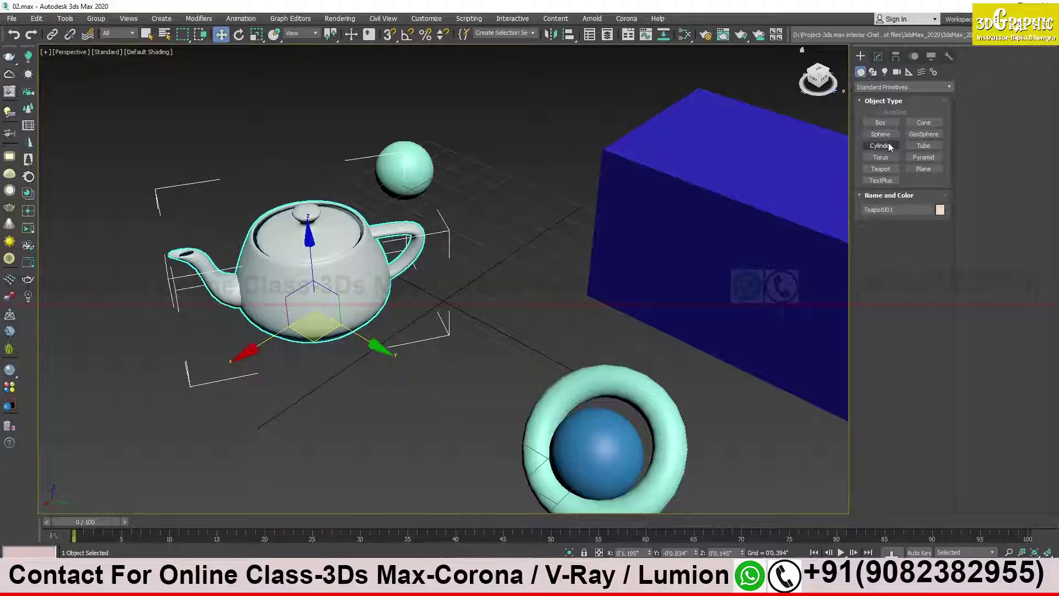
Set the teapot's radius to about 0'0.444" and its segments to 22
click(879, 58)
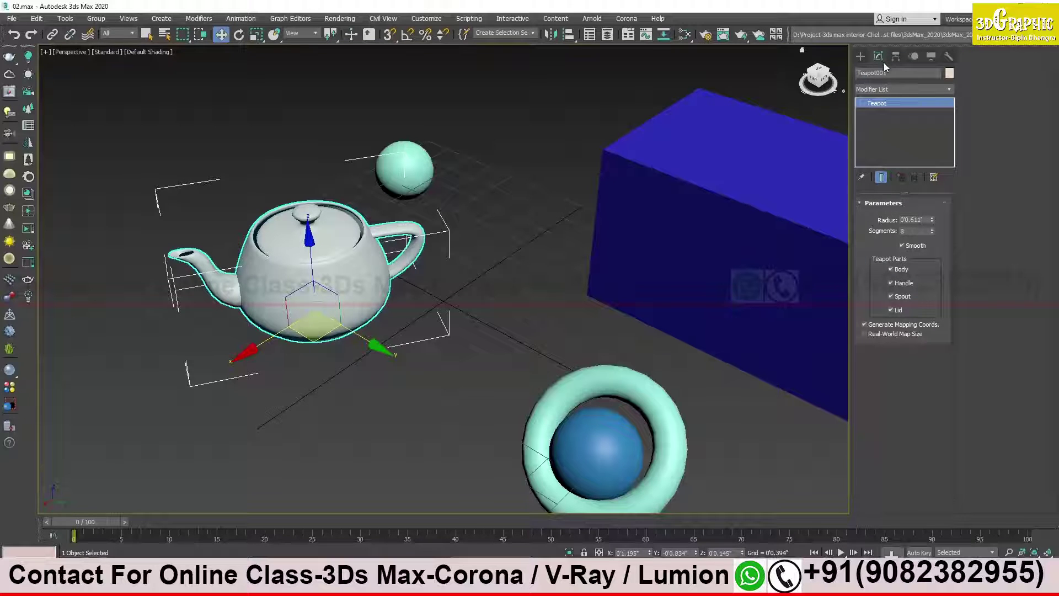
drag(933, 220, 929, 236)
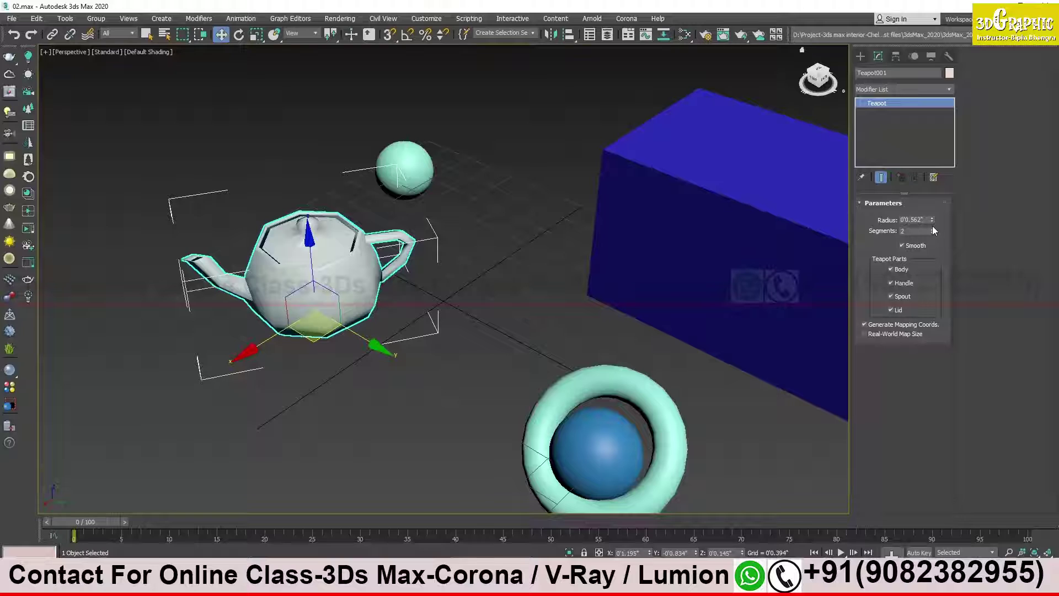
mouse_move(932, 233)
mouse_down()
mouse_move(941, 247)
mouse_move(935, 217)
mouse_move(936, 233)
mouse_up()
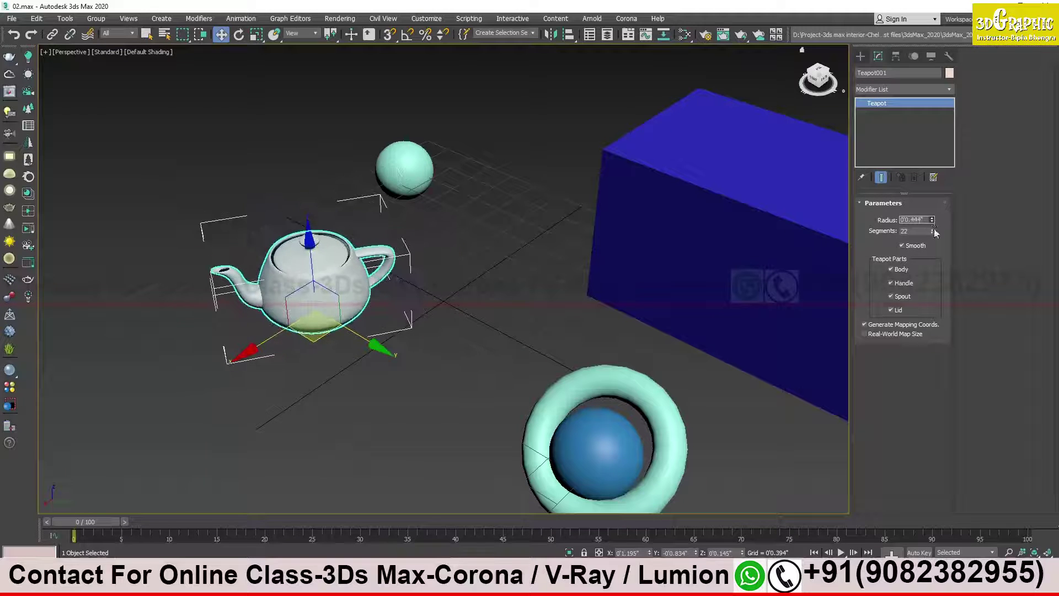
Toggle the teapot's Body, Handle, Spout and Lid parts off and back on, leaving all four enabled
click(890, 269)
click(890, 296)
click(892, 311)
click(892, 312)
click(892, 297)
click(892, 282)
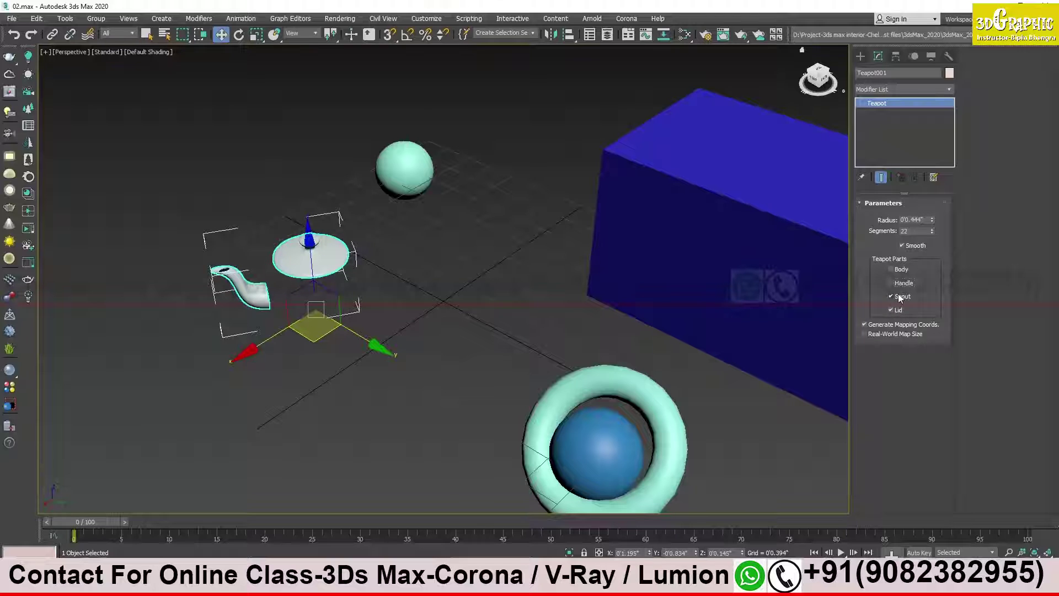
click(891, 270)
click(891, 283)
click(892, 283)
click(891, 296)
click(892, 311)
click(892, 311)
click(892, 311)
click(892, 311)
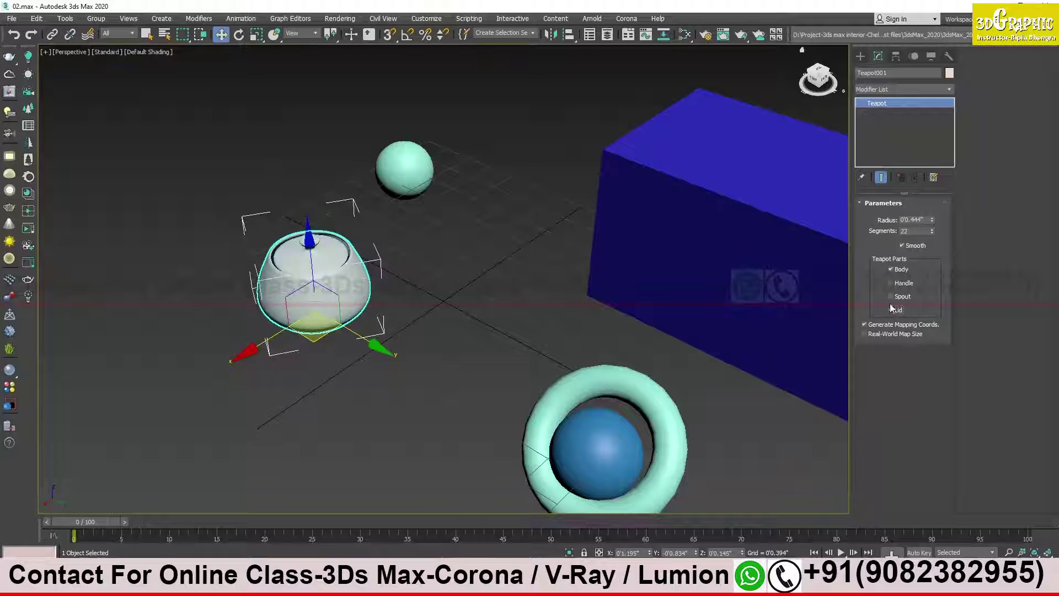
click(892, 298)
click(892, 283)
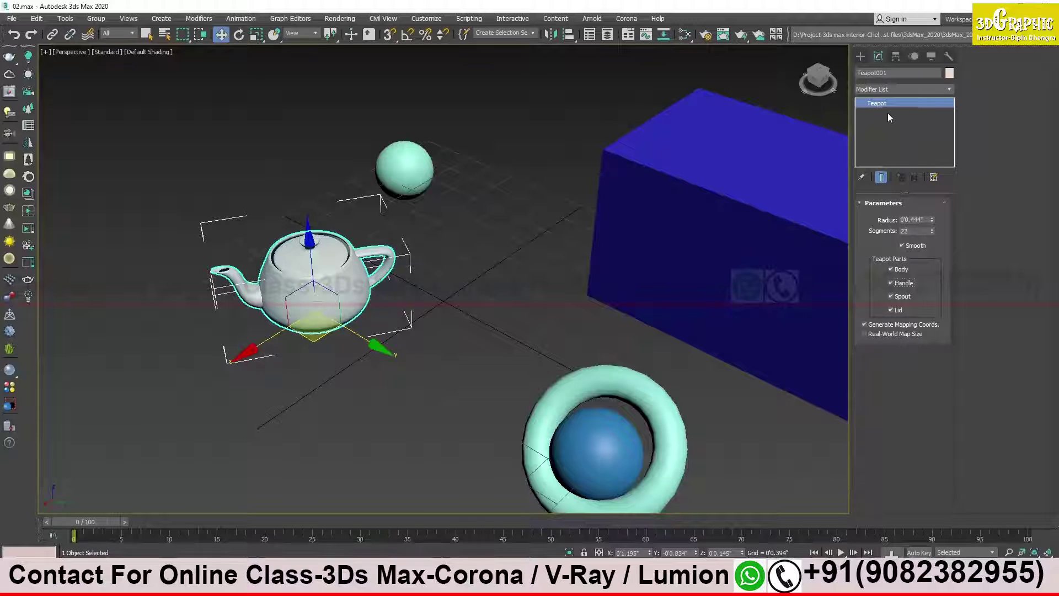
Examine the teapot's Hierarchy, Motion, Display and Utilities options, and return to the Standard Primitives creation options
click(896, 56)
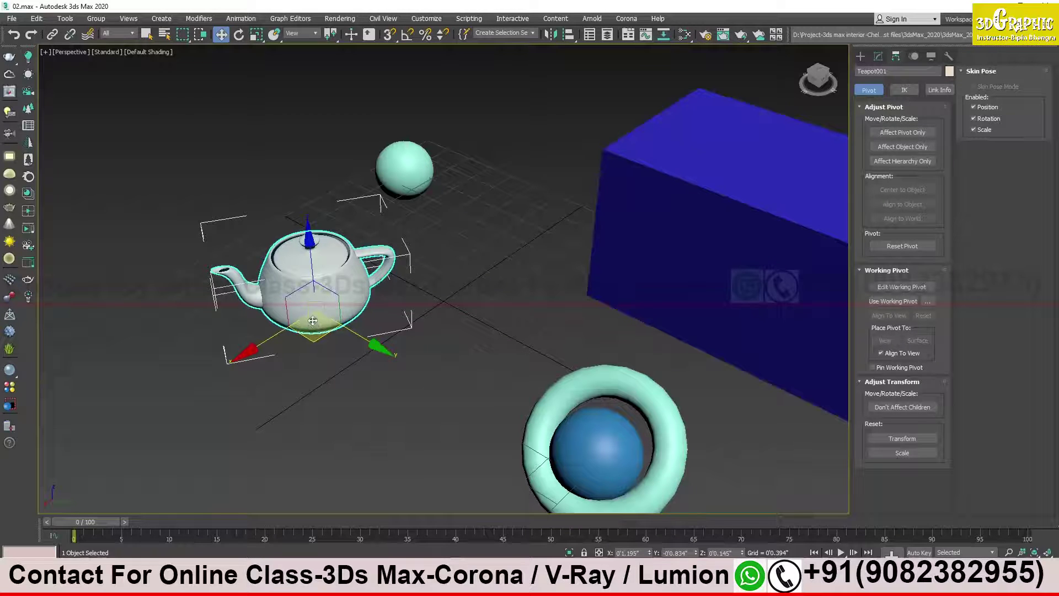
click(932, 56)
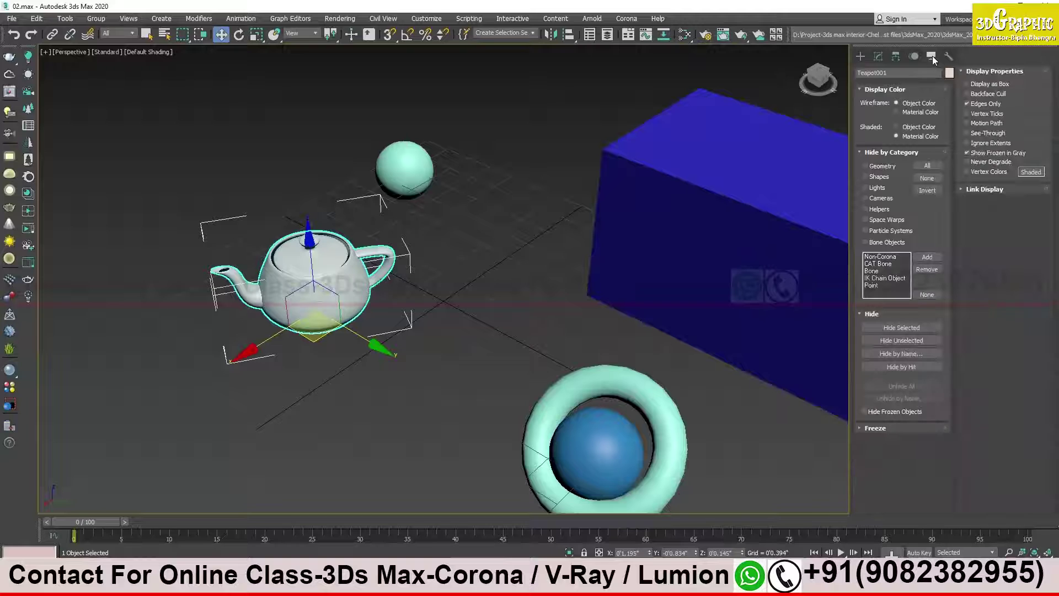
click(948, 56)
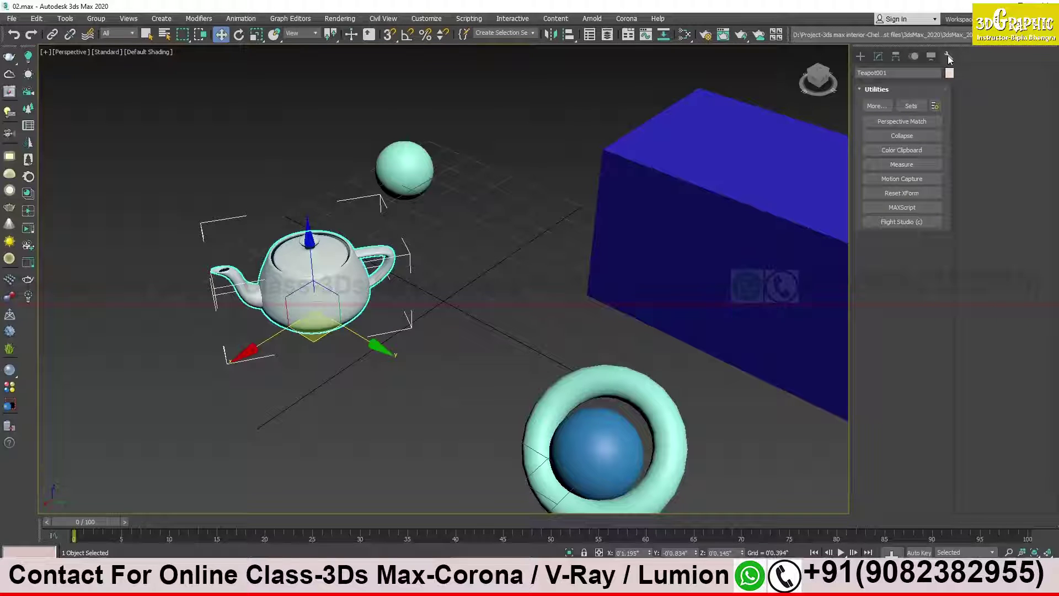
click(910, 57)
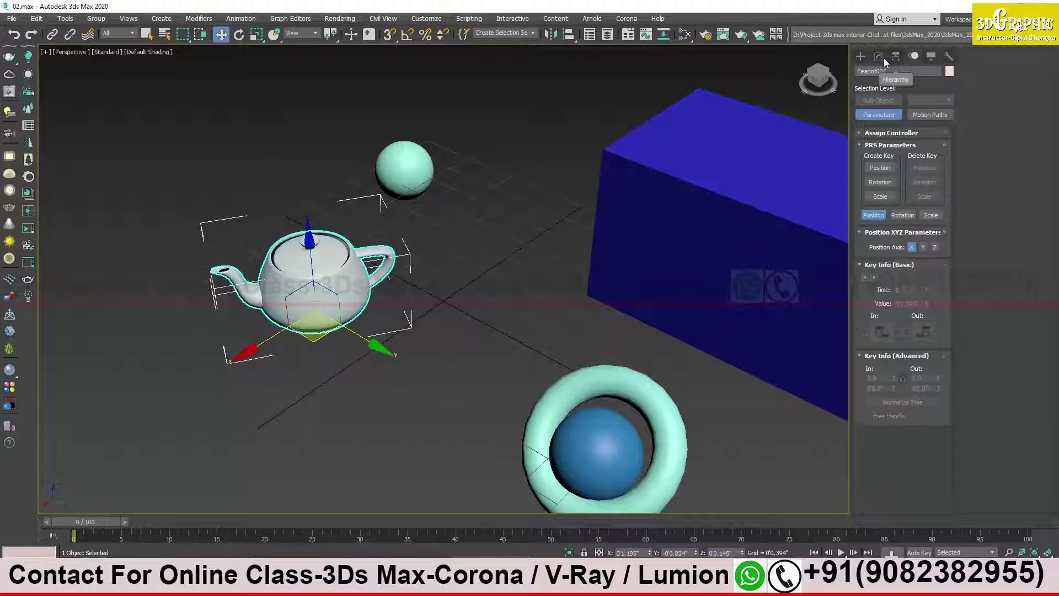
click(865, 57)
click(879, 57)
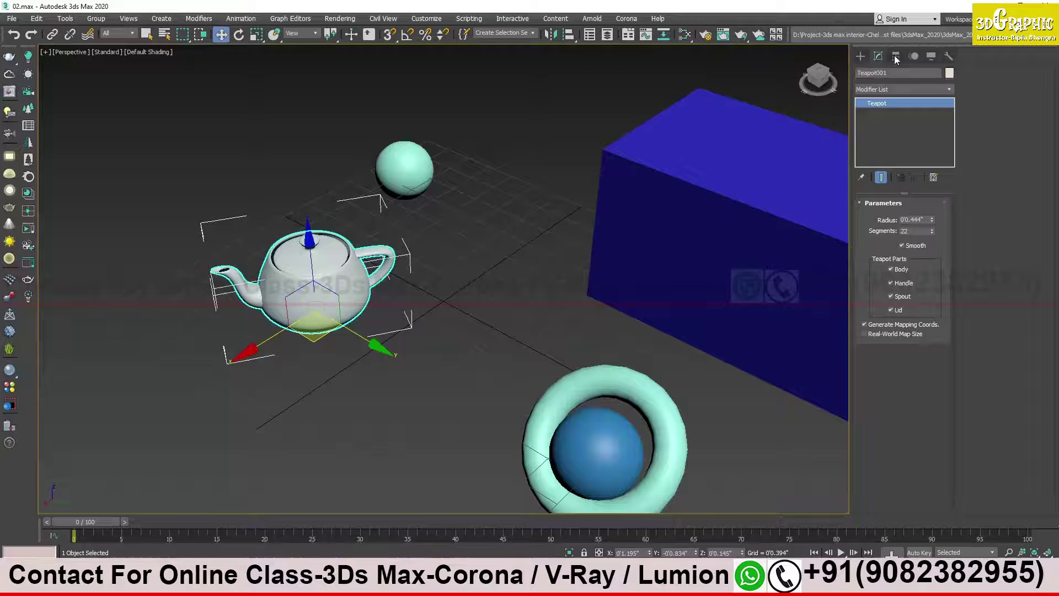
click(896, 57)
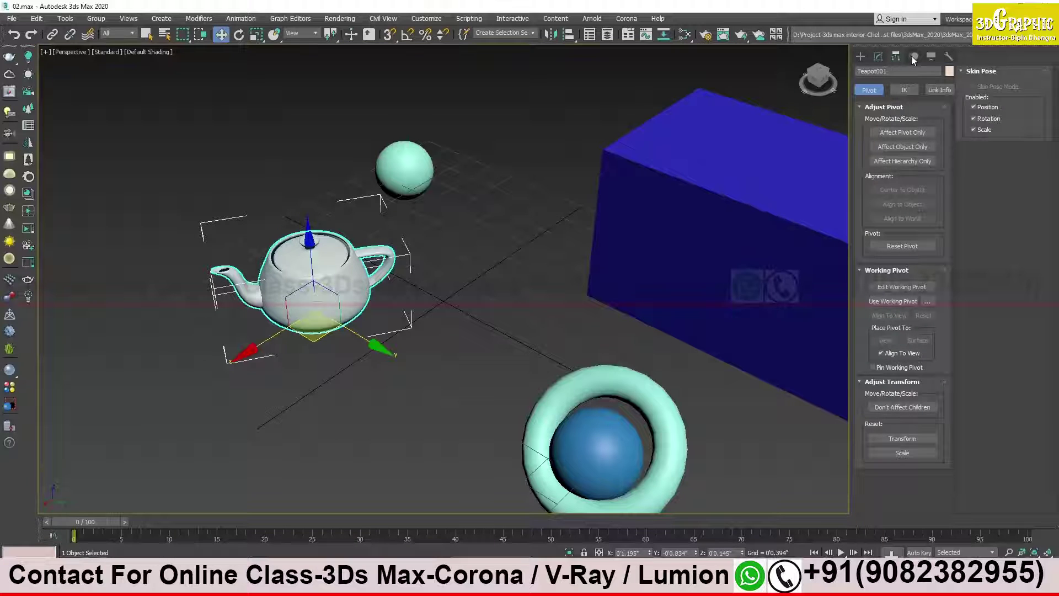
click(914, 56)
click(932, 57)
click(947, 56)
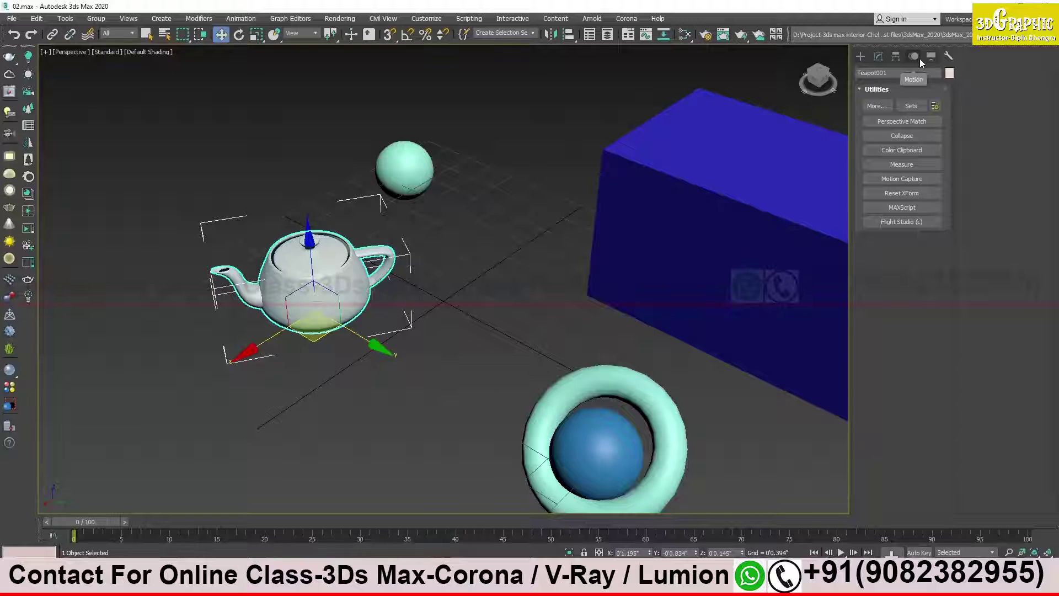
click(932, 56)
click(949, 55)
click(862, 57)
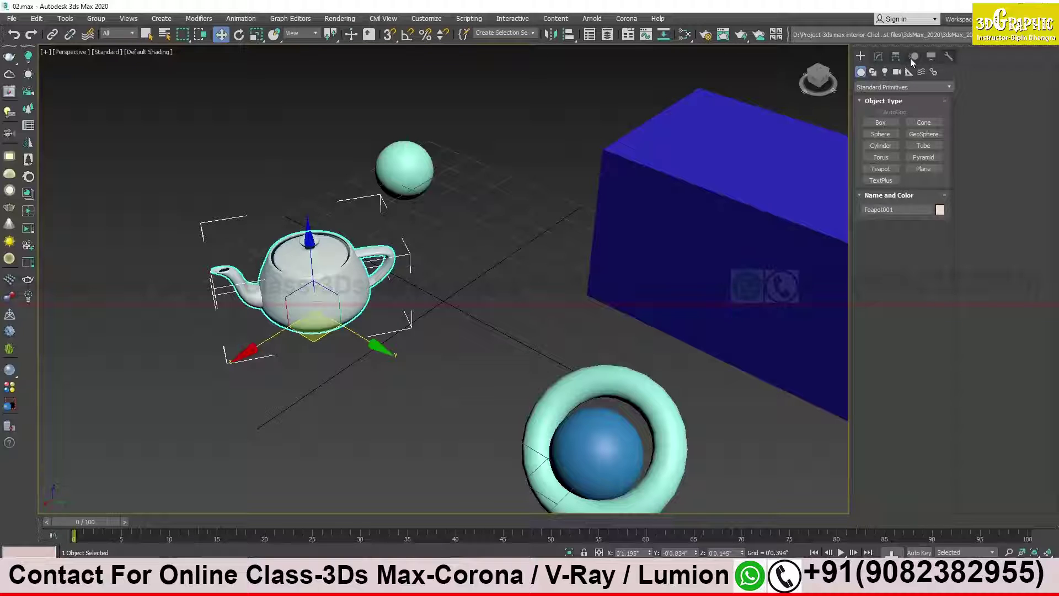
click(860, 58)
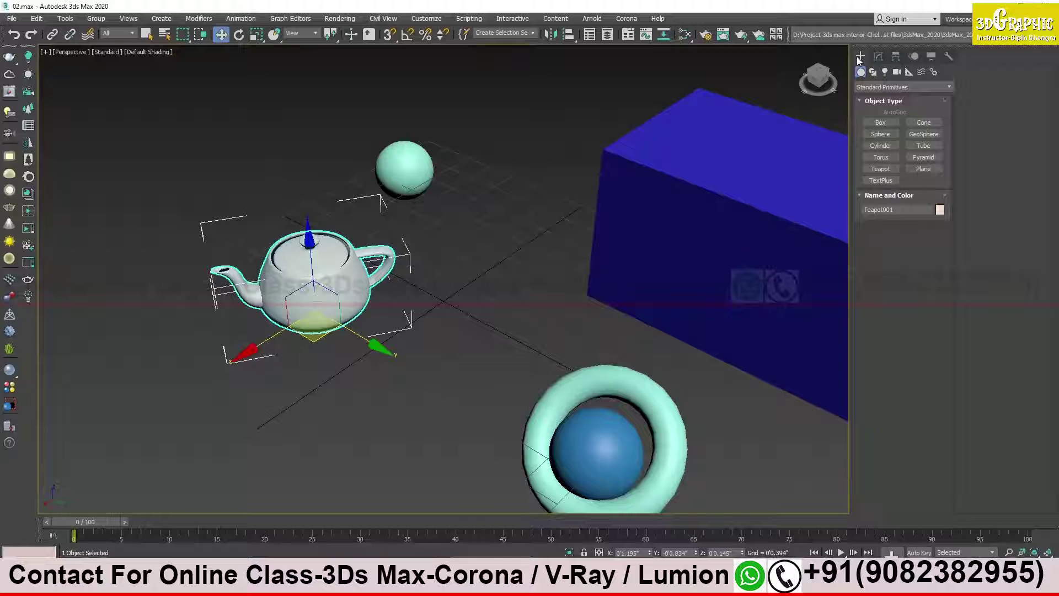
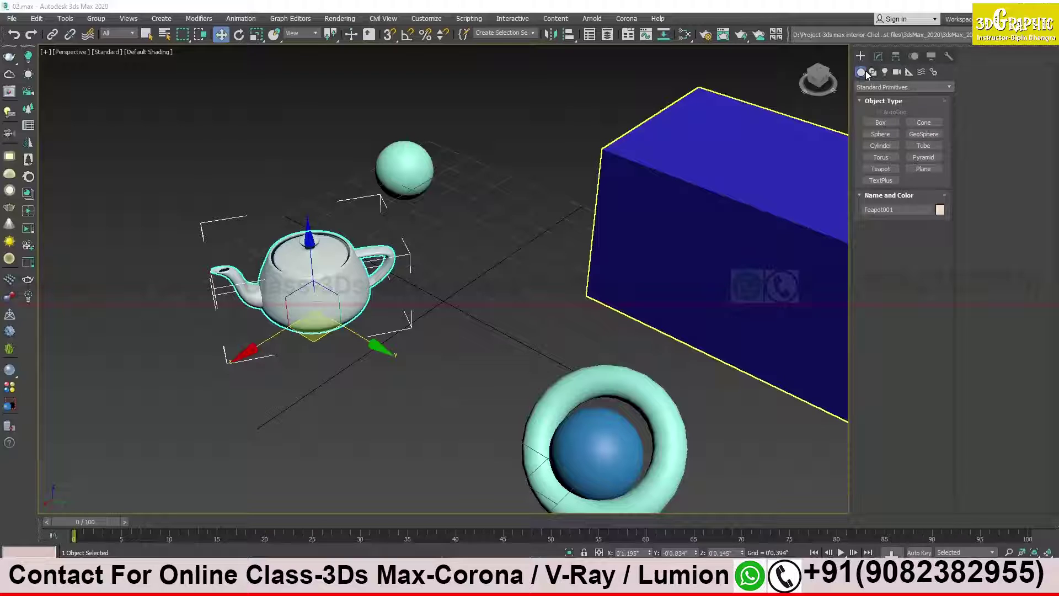
Deselect the teapot and draw a closed six-point Line spline on the ground plane between the teapot and the large box
click(749, 78)
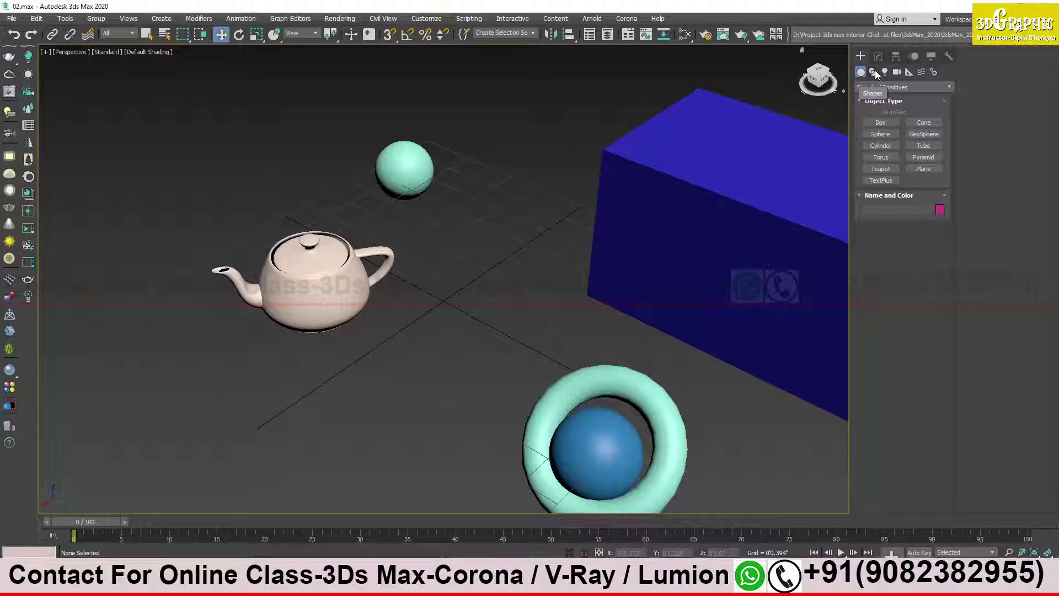
click(873, 72)
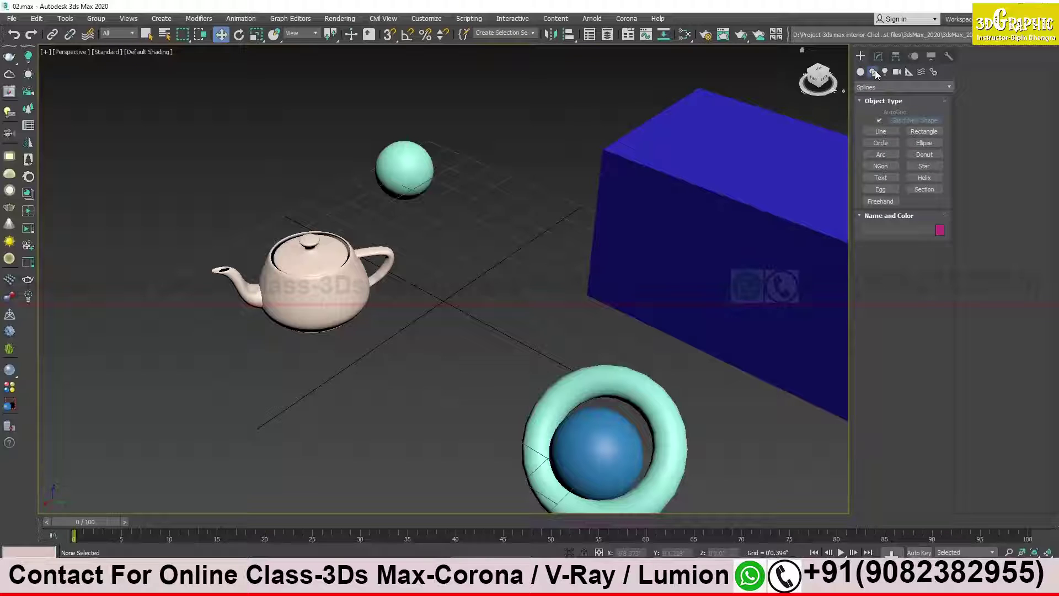
click(881, 130)
click(431, 304)
click(538, 286)
click(513, 366)
click(412, 423)
click(339, 379)
click(428, 335)
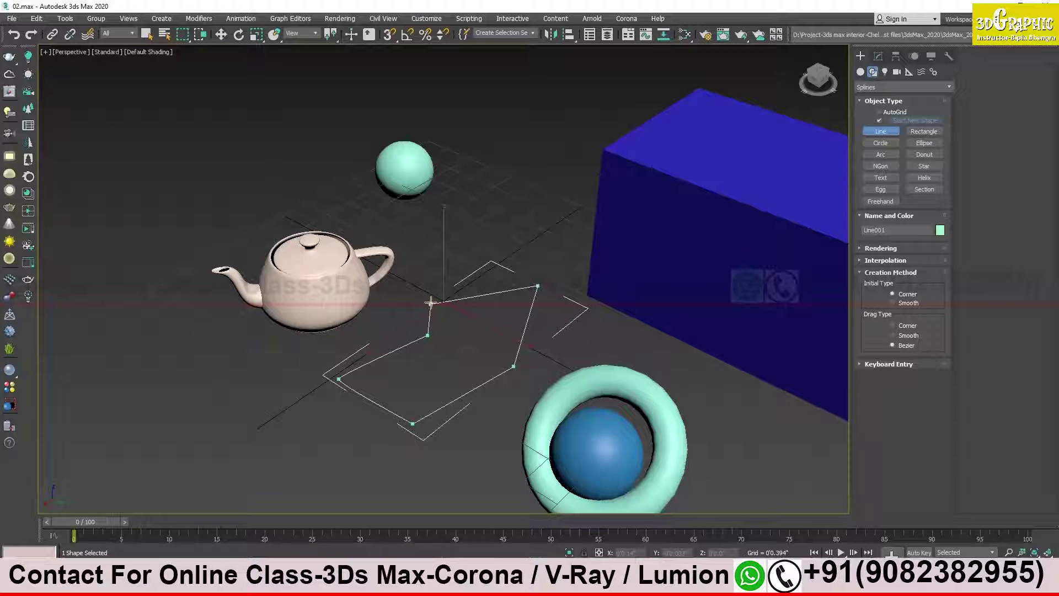
click(431, 304)
click(505, 326)
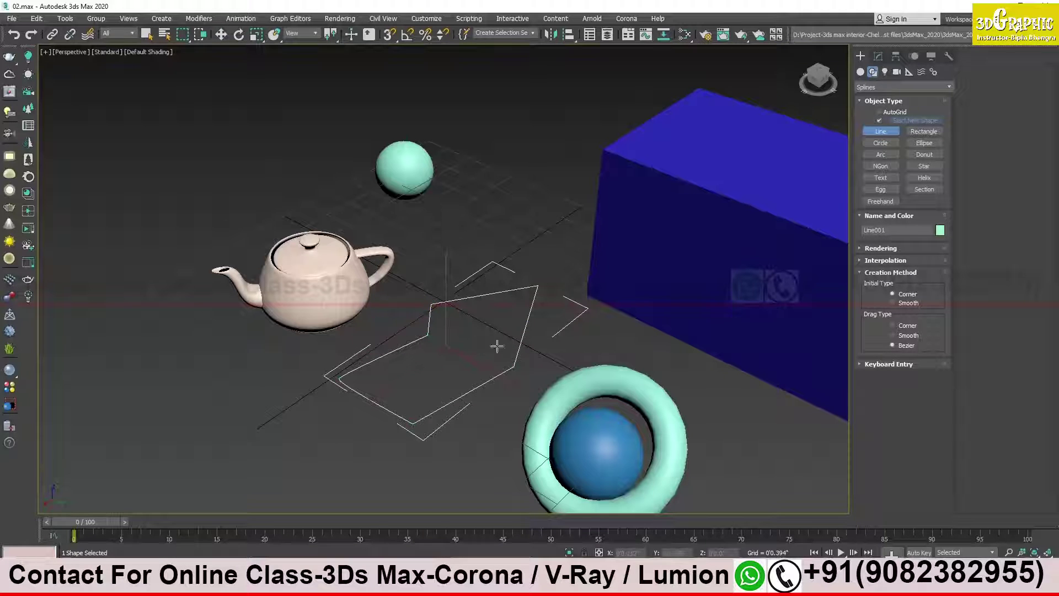
alt+middle_drag(492, 342, 473, 318)
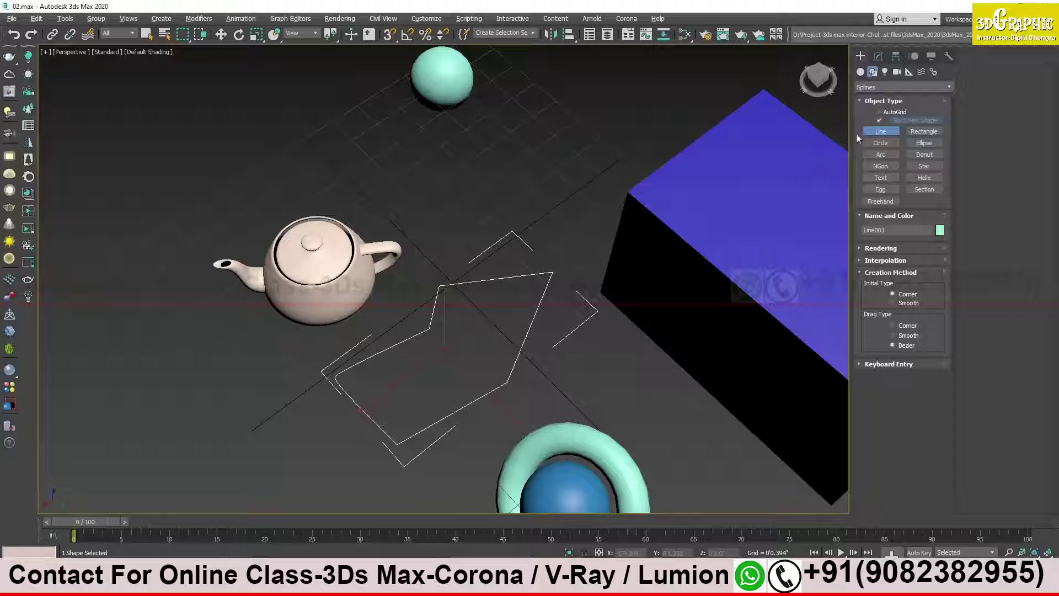
Look through the photometric and VRay light types, the standard camera types and the standard primitives available for creation
click(885, 72)
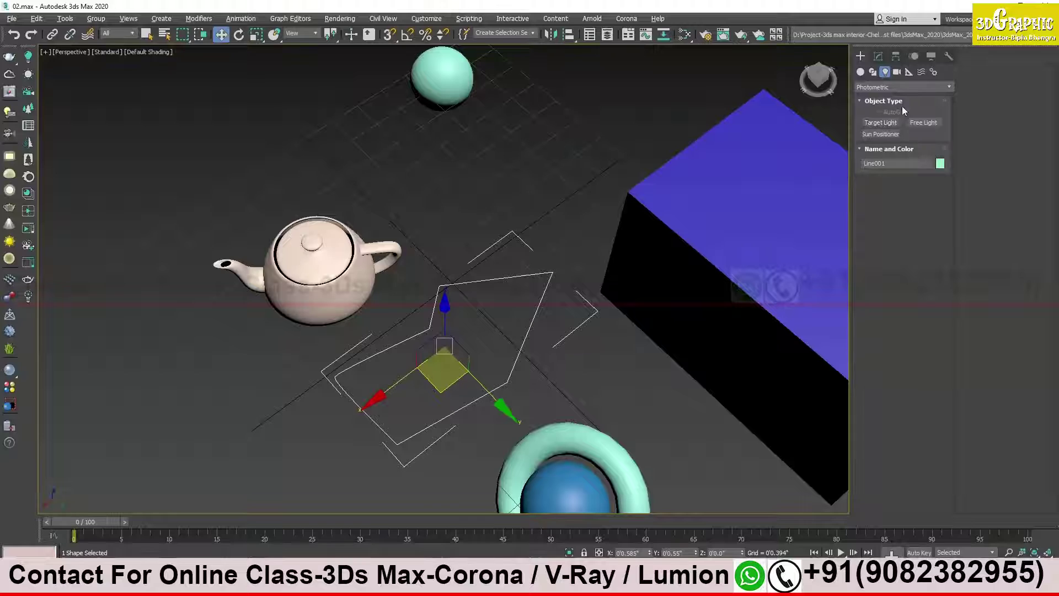
click(912, 87)
click(865, 128)
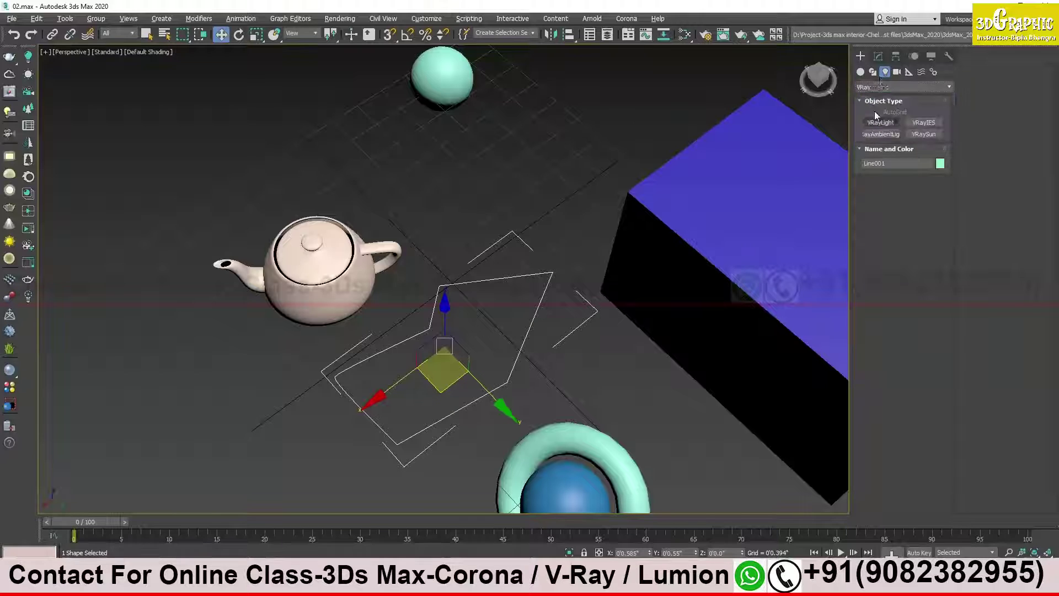
click(897, 77)
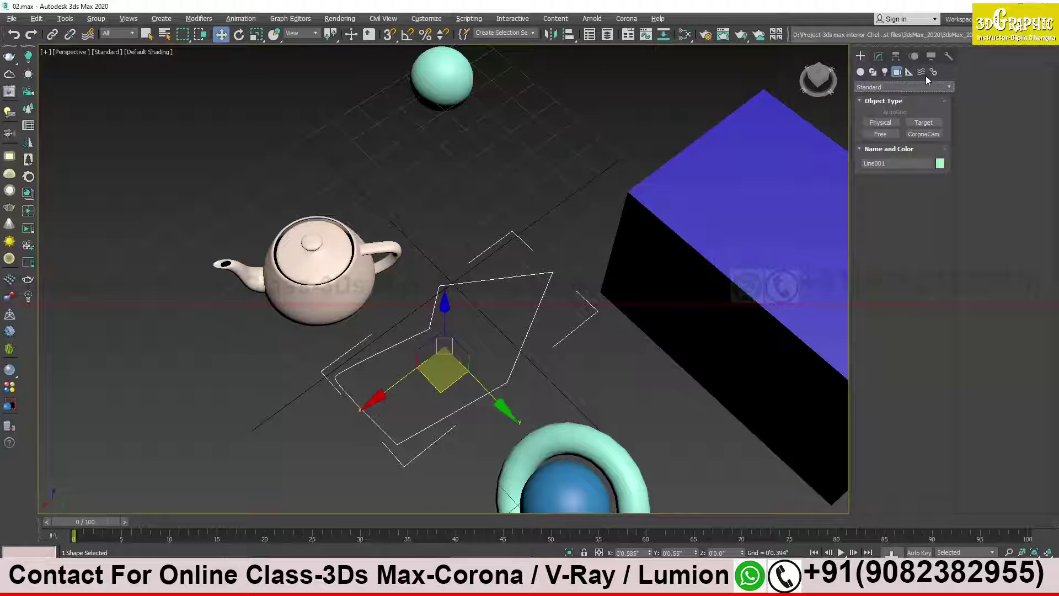
click(862, 72)
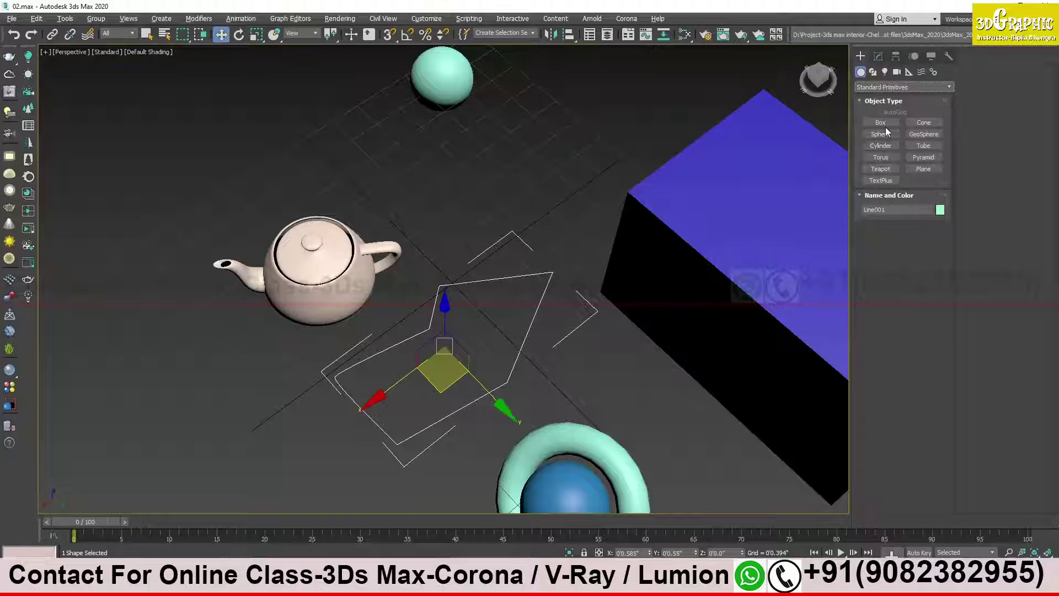
Draw a Circle spline with a radius of about 0'0.711" on the grid between the small sphere and the line shape
click(873, 72)
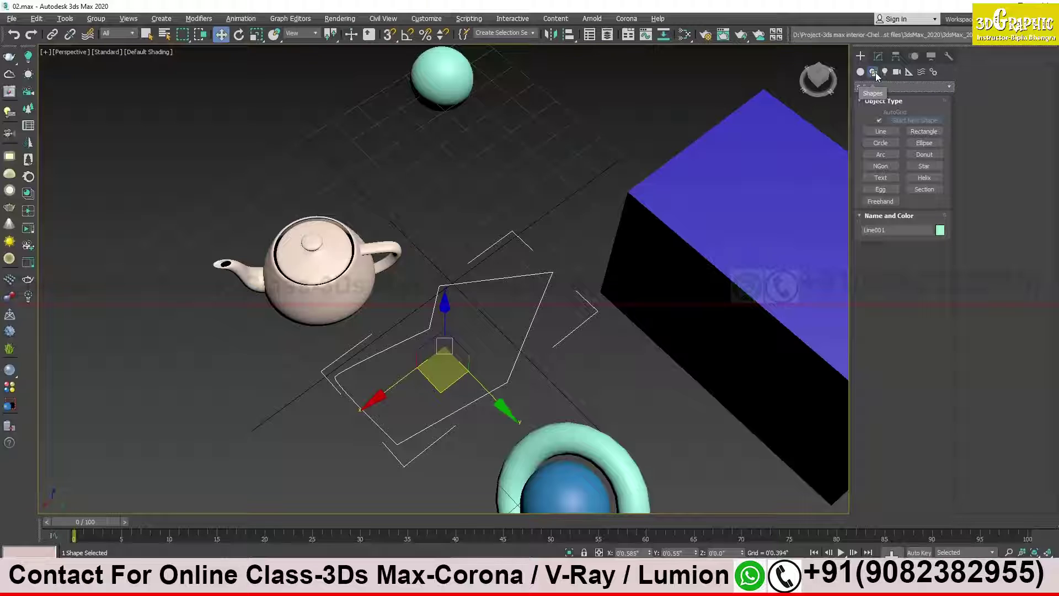
click(881, 143)
drag(477, 175, 515, 213)
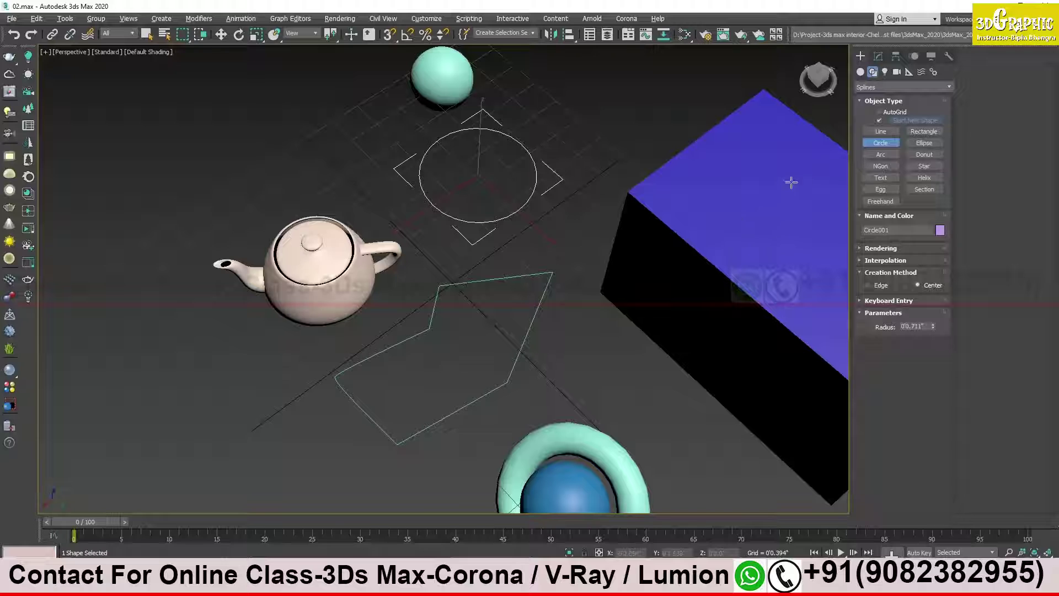
Place a Text spline on the ground plane and move it to about X 0'3.67", Y -0'9.02", clear of the other objects
click(881, 177)
drag(302, 169, 278, 140)
scroll(277, 140, down, 8)
alt+middle_drag(277, 141, 449, 186)
key(w)
drag(314, 132, 372, 204)
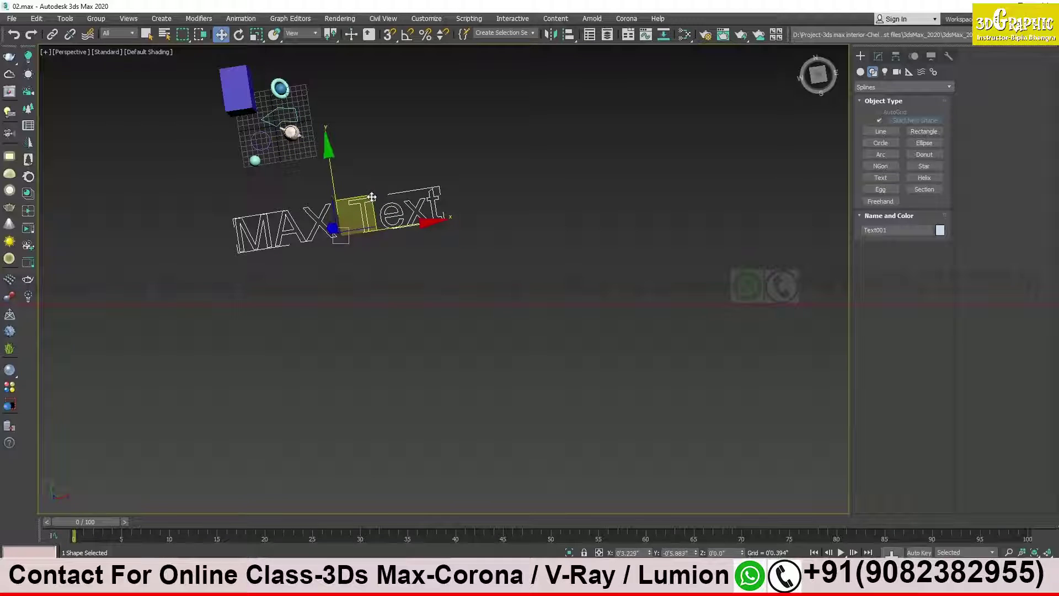
Replace the Text spline's default wording with the instructor's first name followed by "class"
click(879, 56)
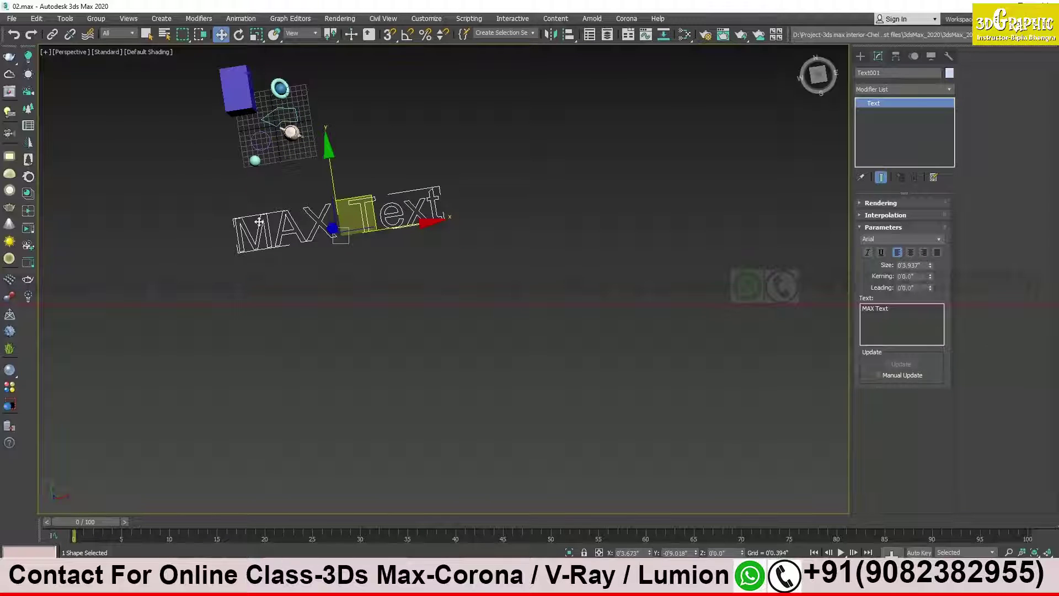
drag(895, 311, 842, 312)
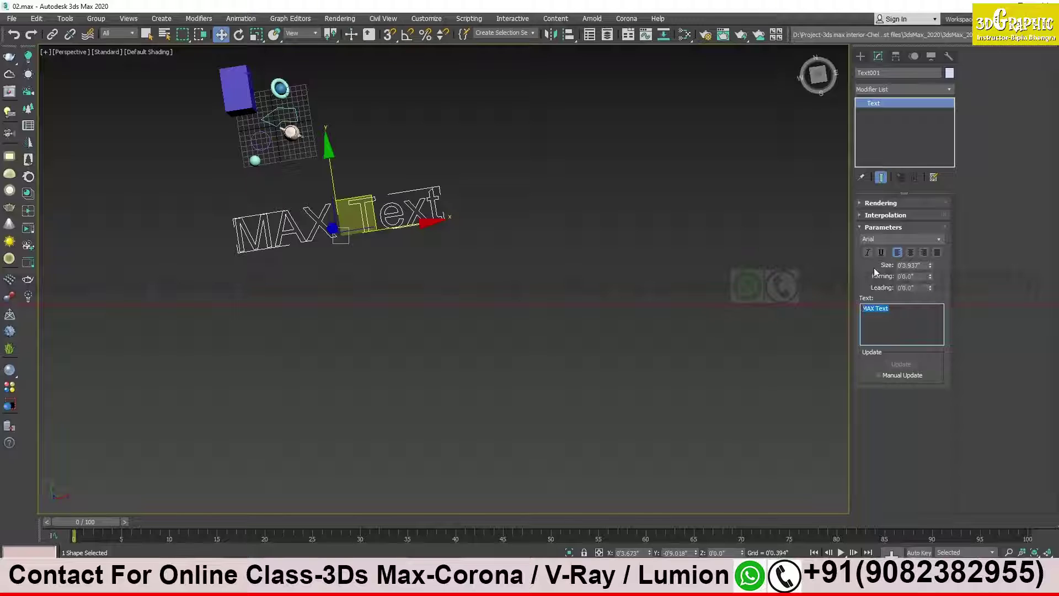
text(bipin)
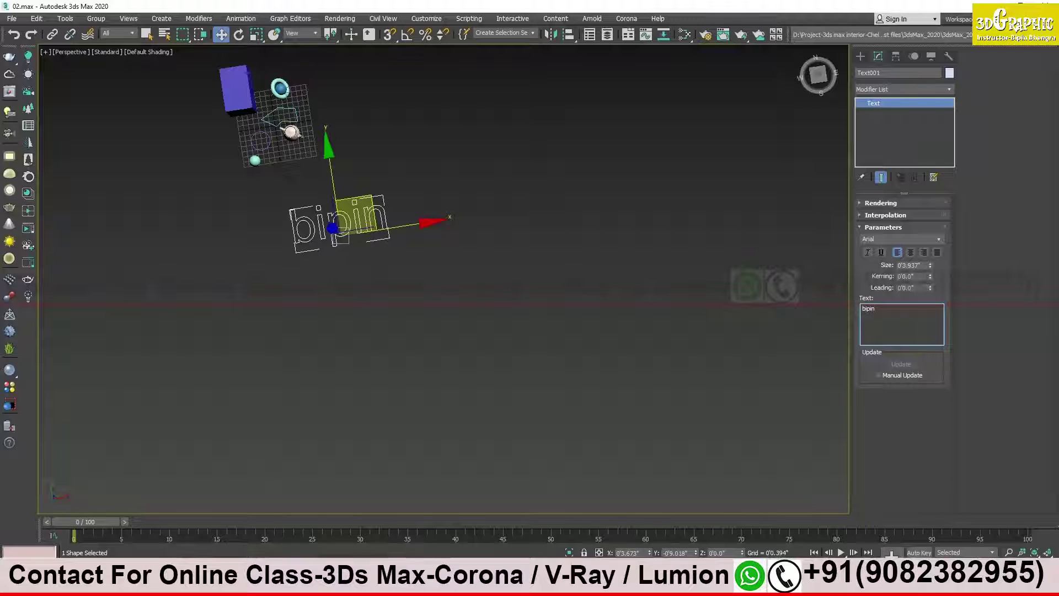
text( class)
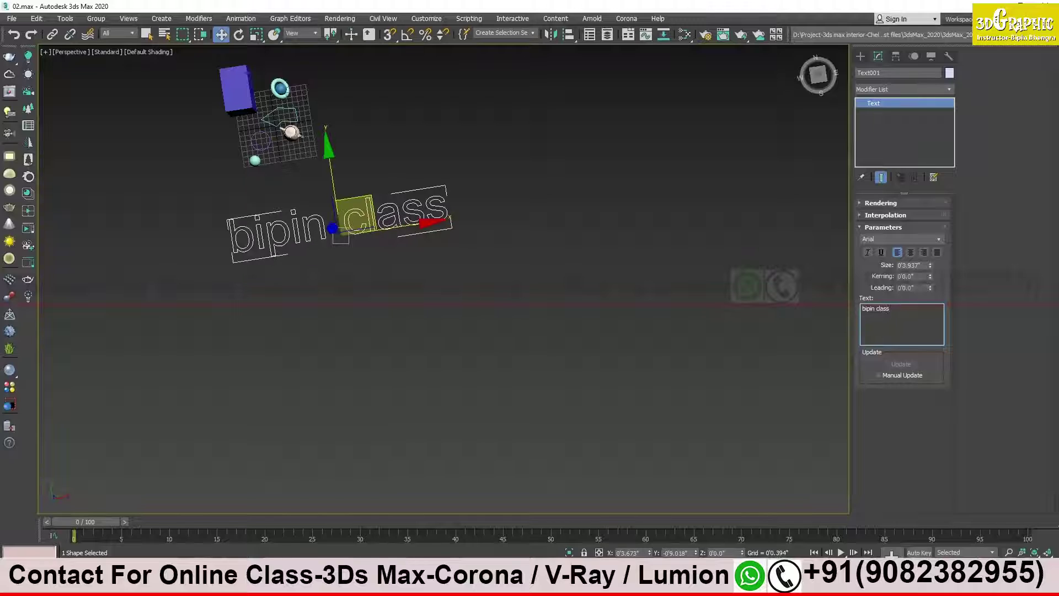
click(525, 265)
scroll(281, 225, up, 5)
alt+middle_drag(334, 265, 522, 320)
click(568, 307)
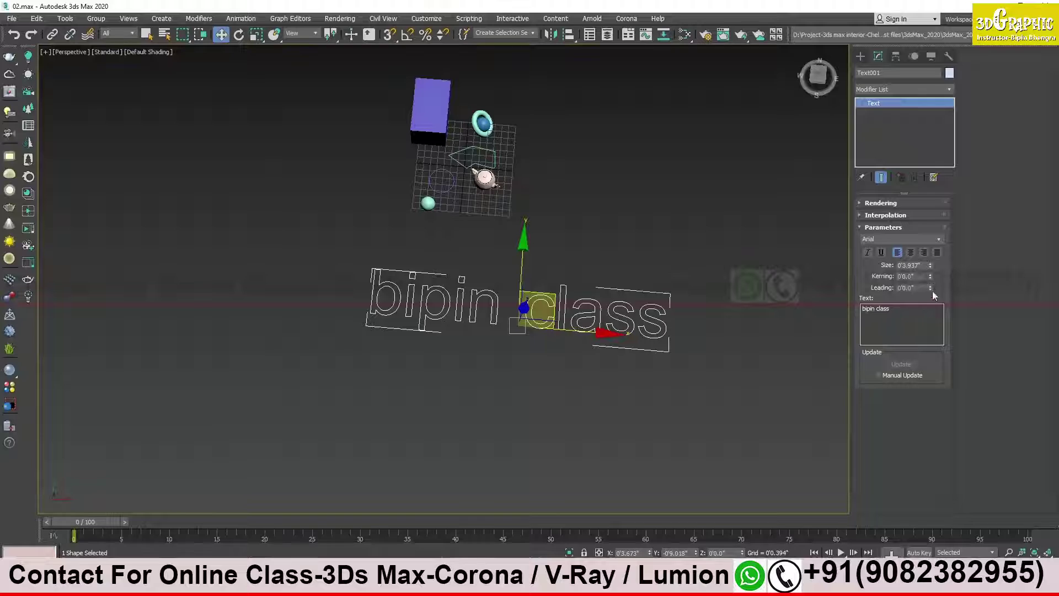
Look through the available light categories, the standard primitives and the spline shapes
click(860, 57)
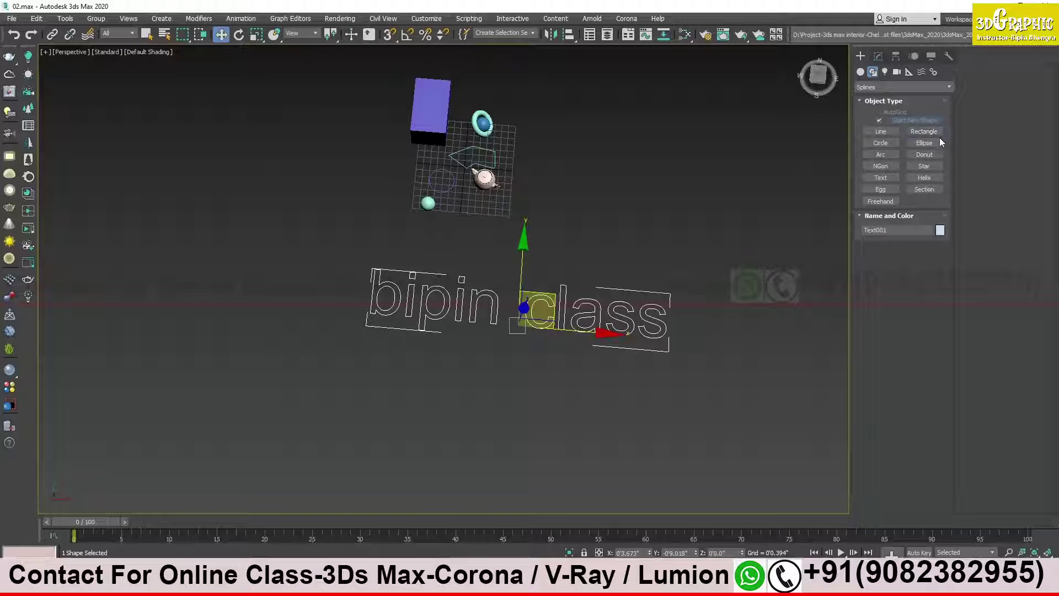
click(885, 72)
click(876, 87)
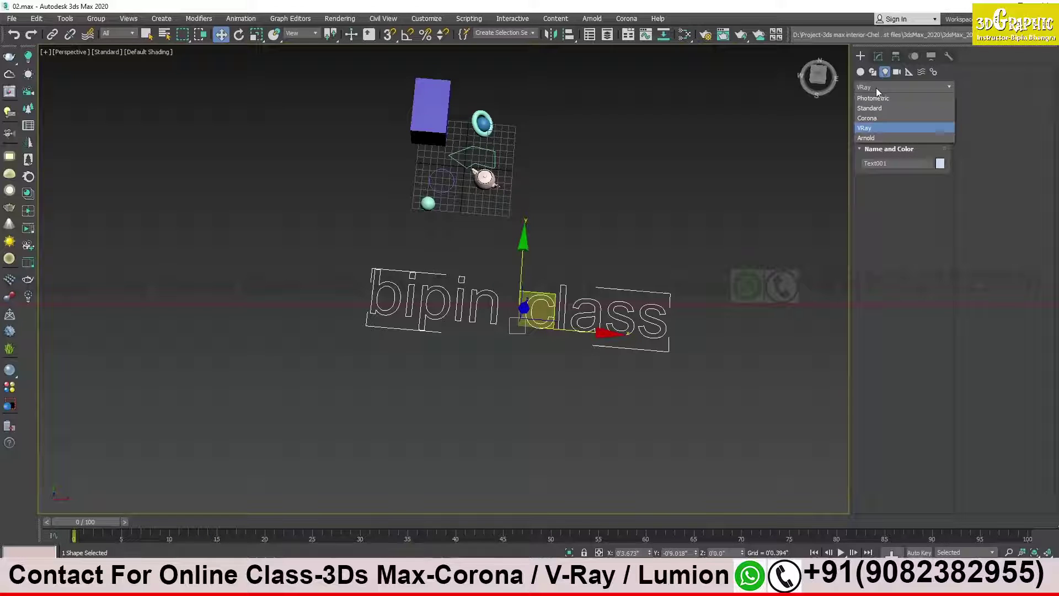
click(876, 88)
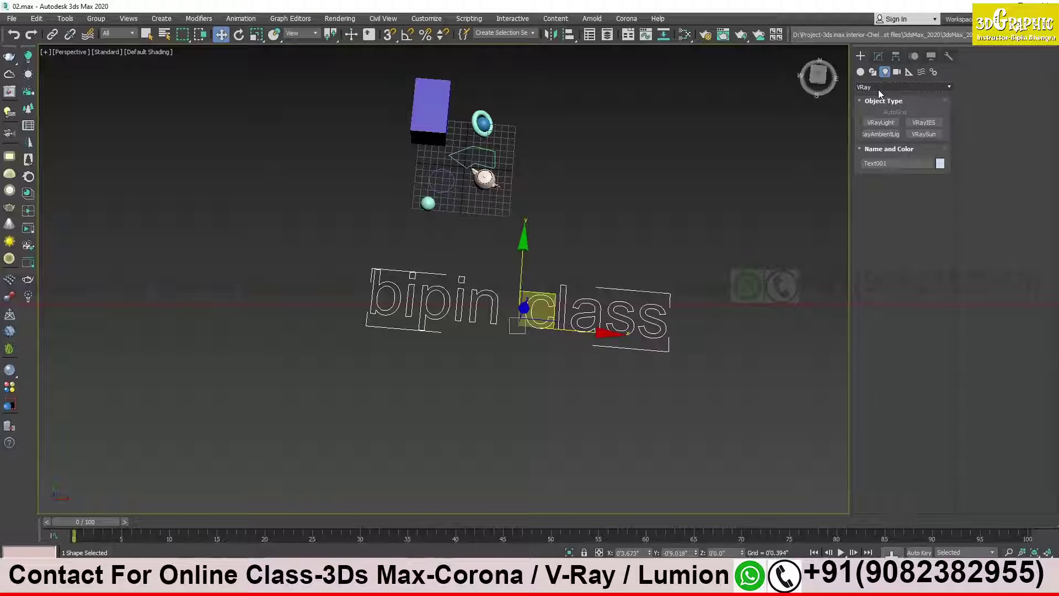
click(861, 72)
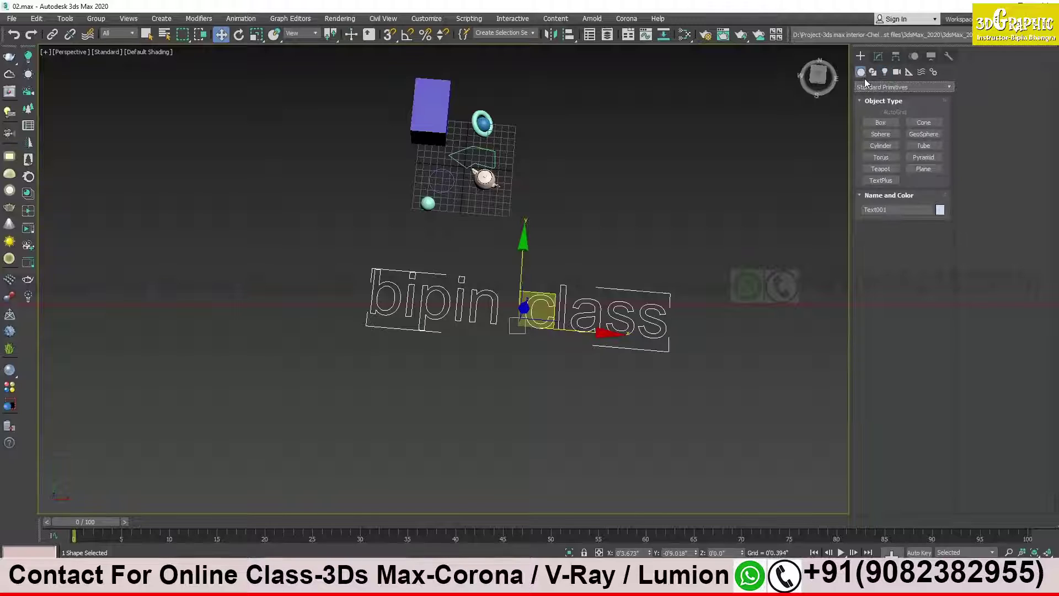
click(871, 73)
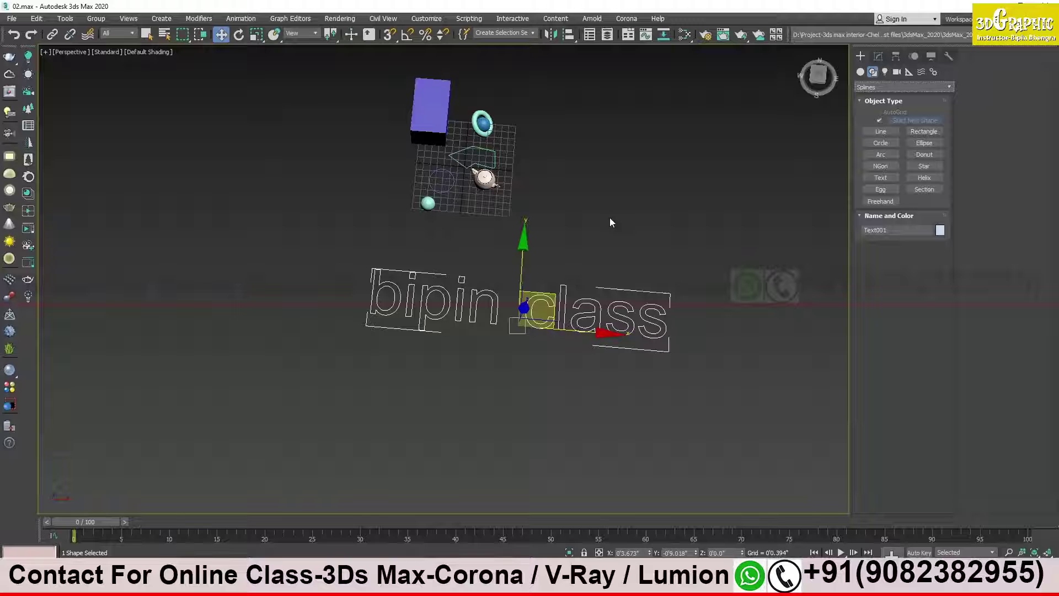
Inspect the scene objects from several angles, selecting the teapot and the large blue box
alt+middle_drag(535, 285, 558, 256)
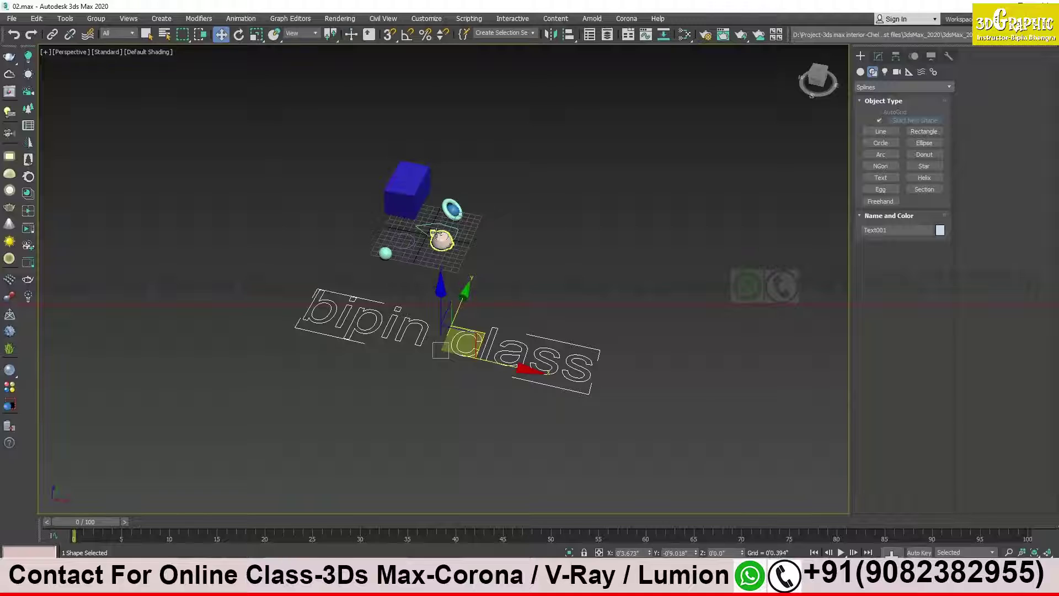
scroll(439, 243, up, 2)
alt+middle_drag(436, 249, 447, 253)
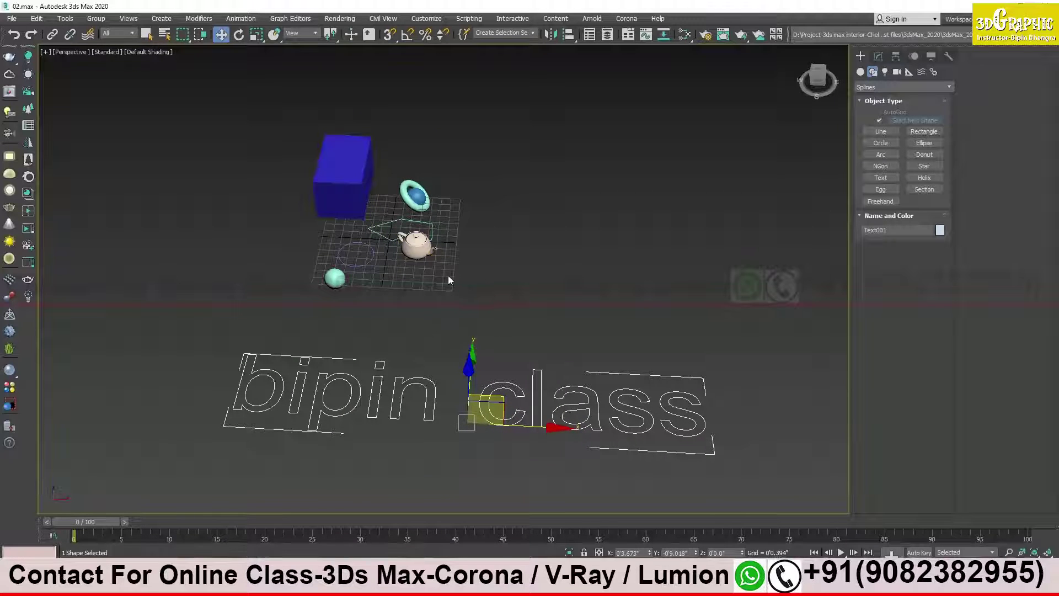
scroll(360, 263, up, 2)
alt+middle_drag(367, 260, 333, 282)
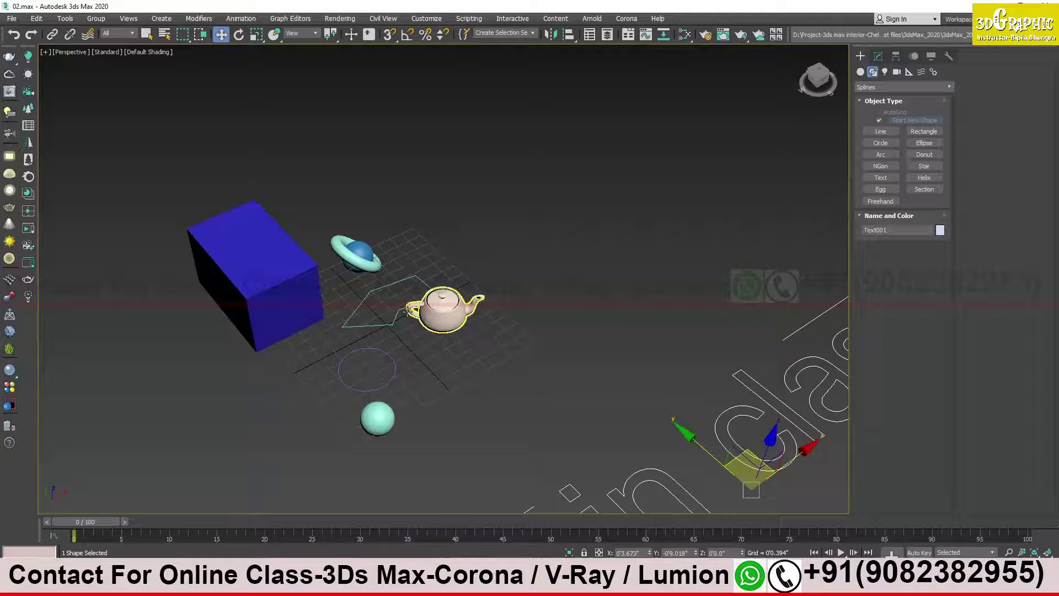
click(441, 311)
click(298, 298)
middle_drag(411, 322, 455, 261)
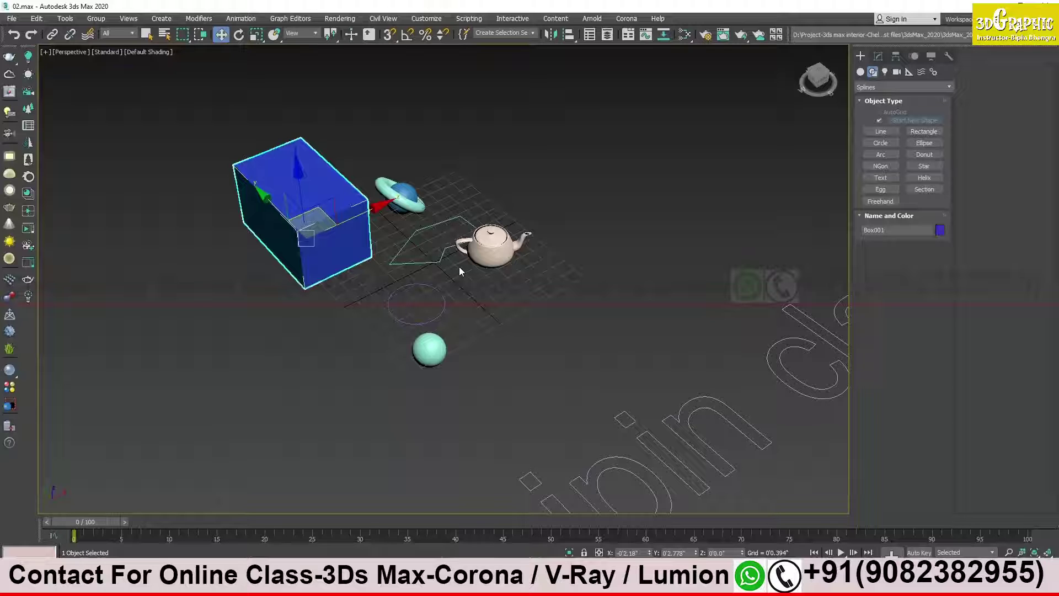
alt+middle_drag(501, 207, 480, 251)
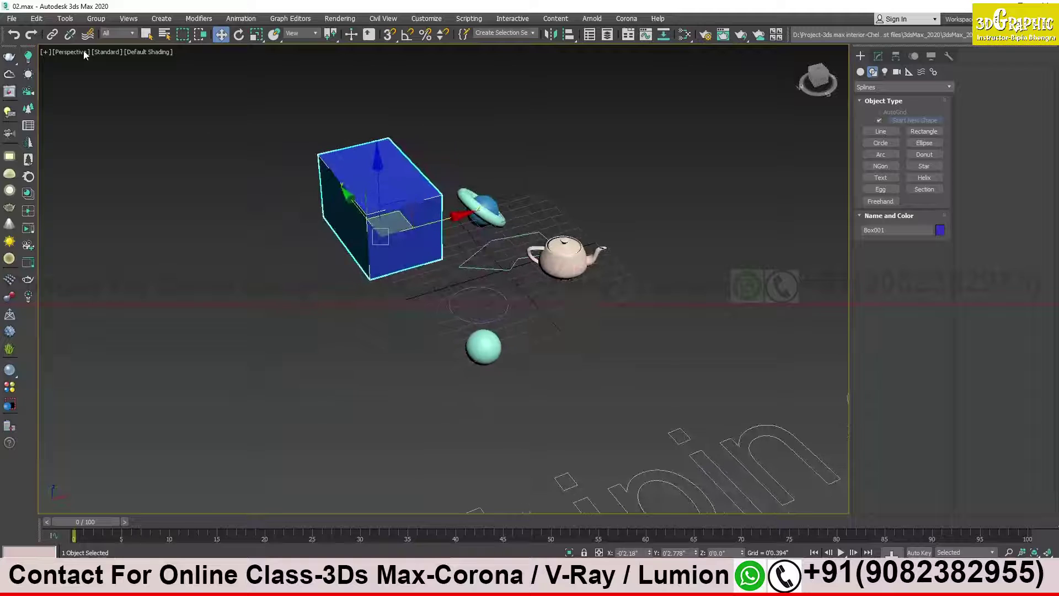
Examine the file commands for starting a new scene and resetting, and glance at the selected box's modify settings
click(12, 19)
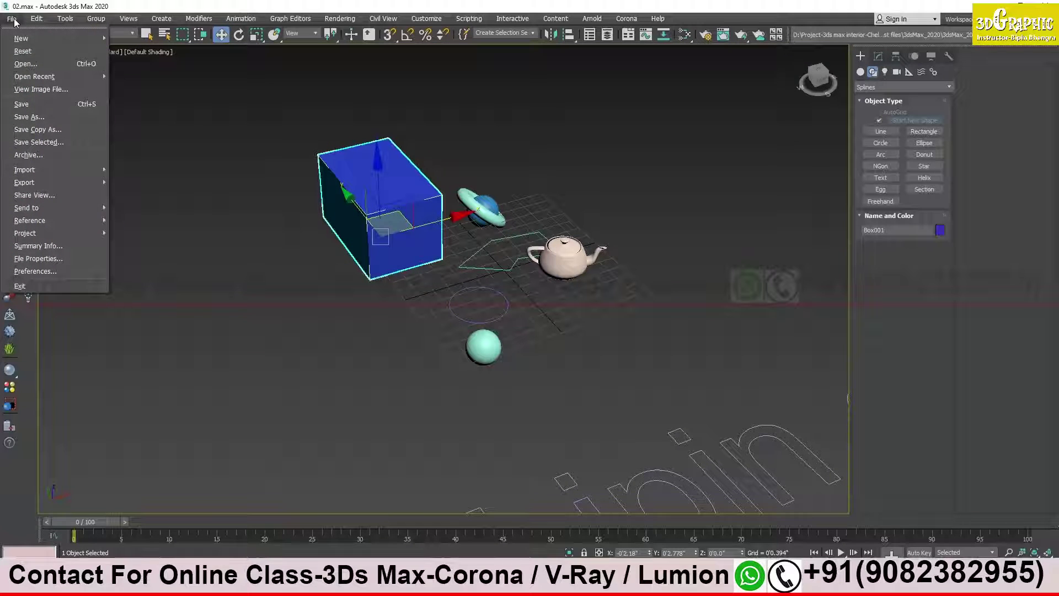
click(264, 232)
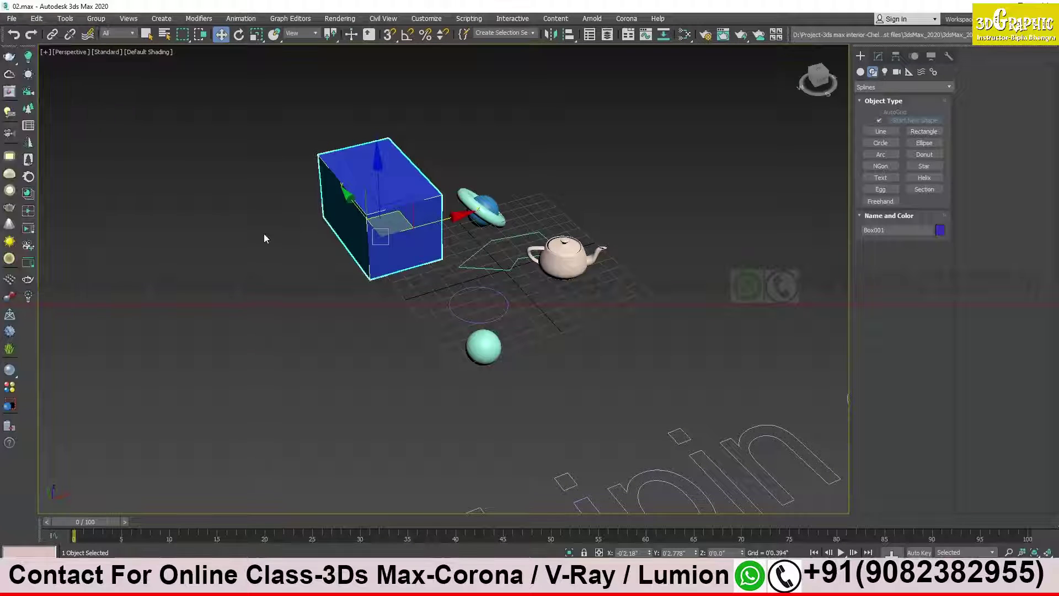
click(12, 18)
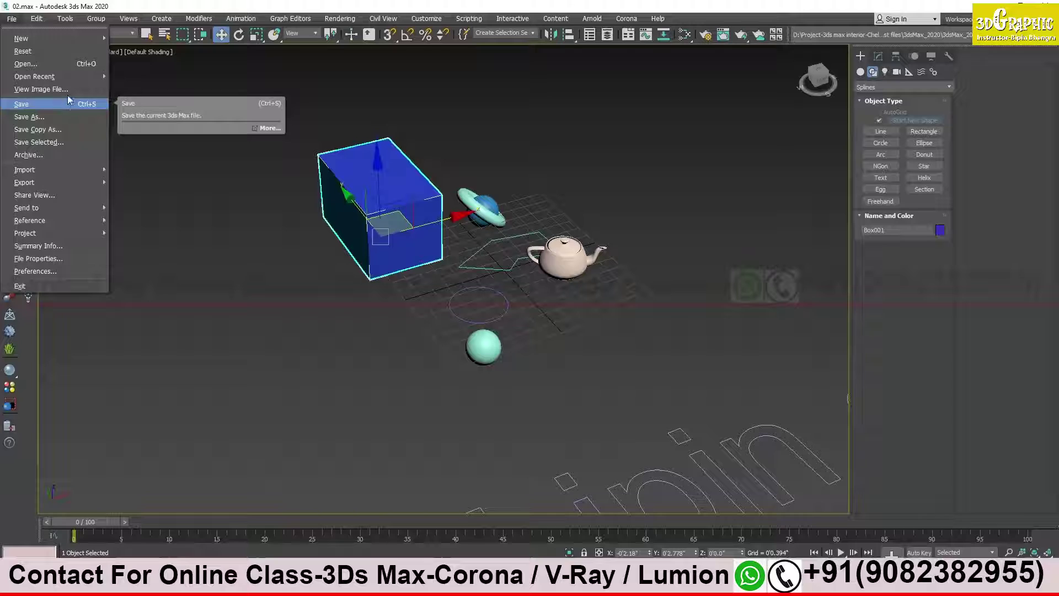
mouse_move(60, 39)
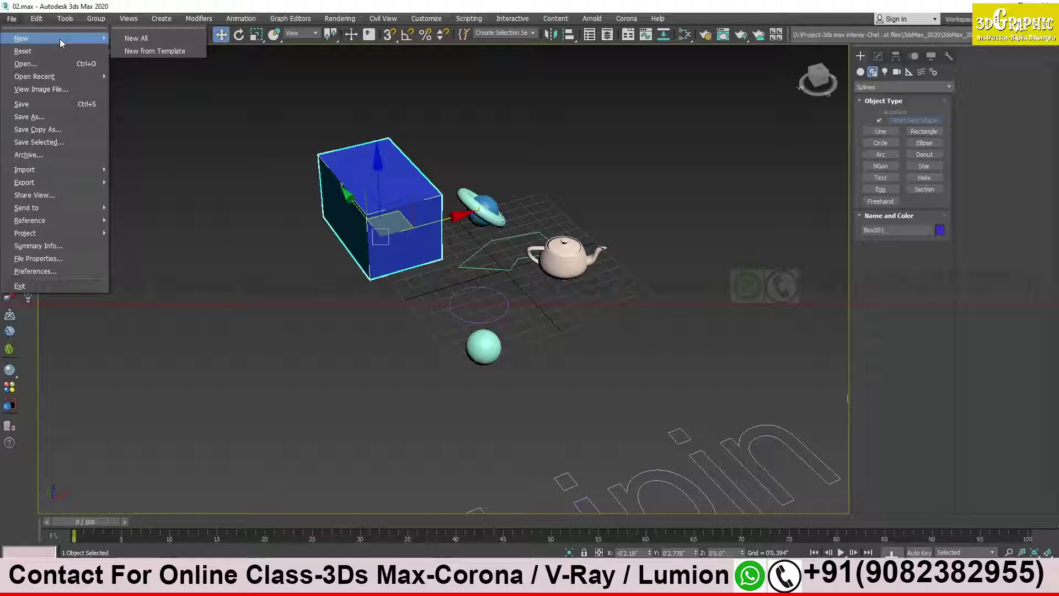
click(32, 50)
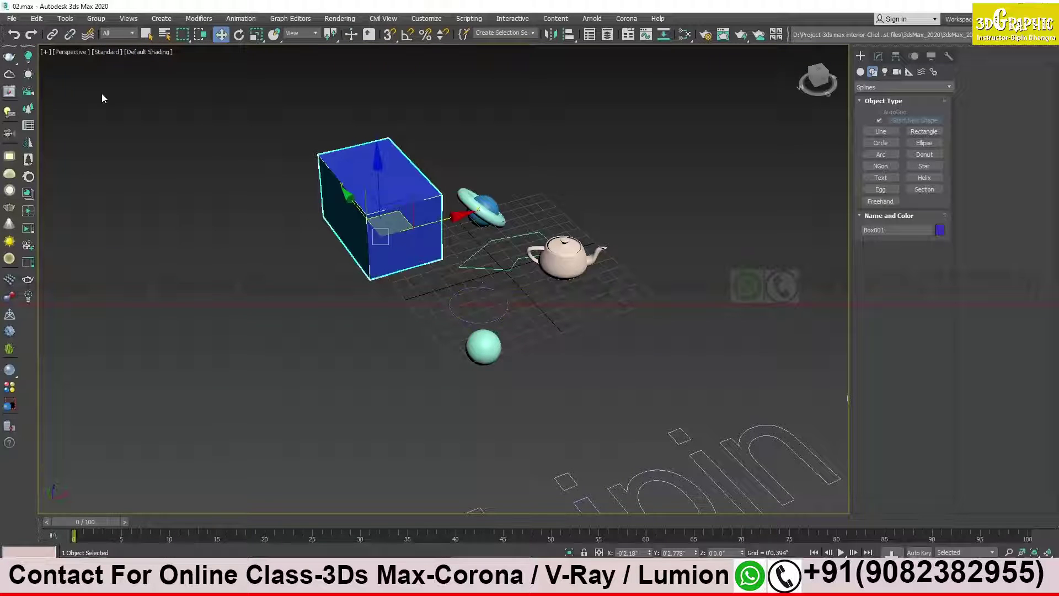
click(13, 19)
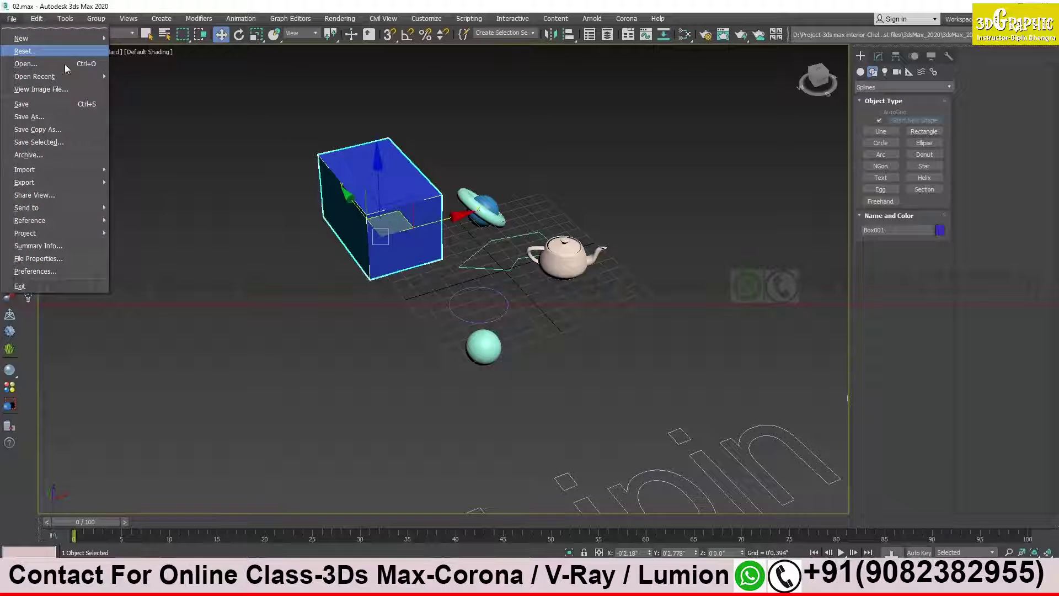
click(204, 137)
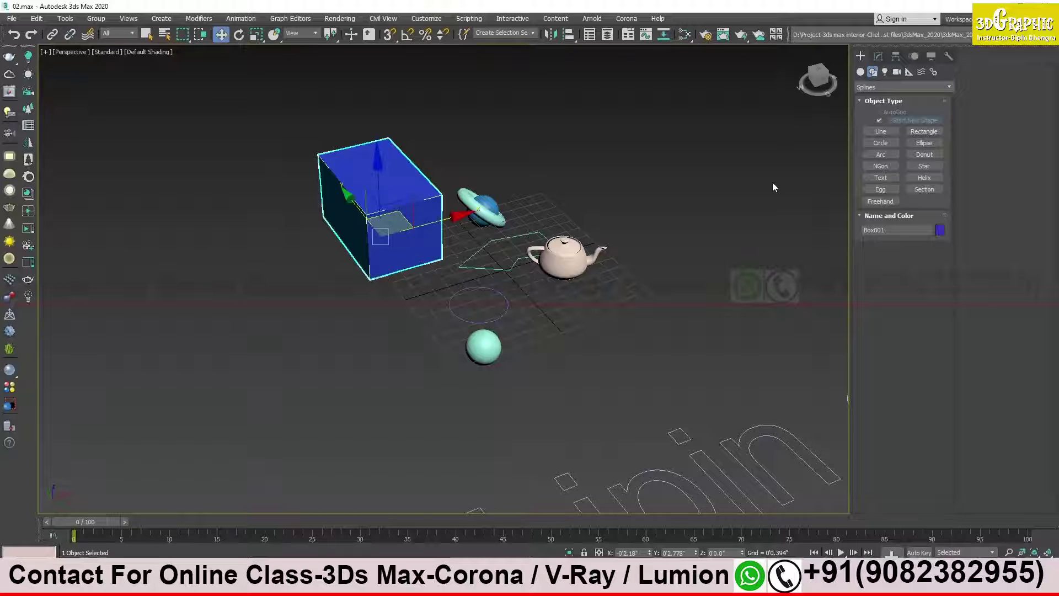
click(877, 55)
click(862, 56)
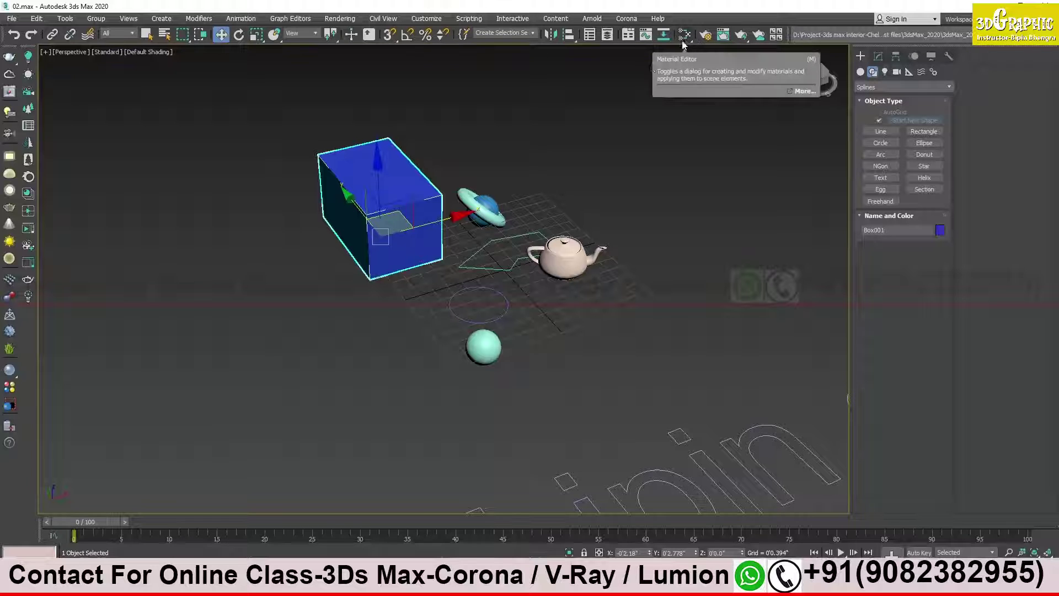
middle_drag(502, 197, 442, 180)
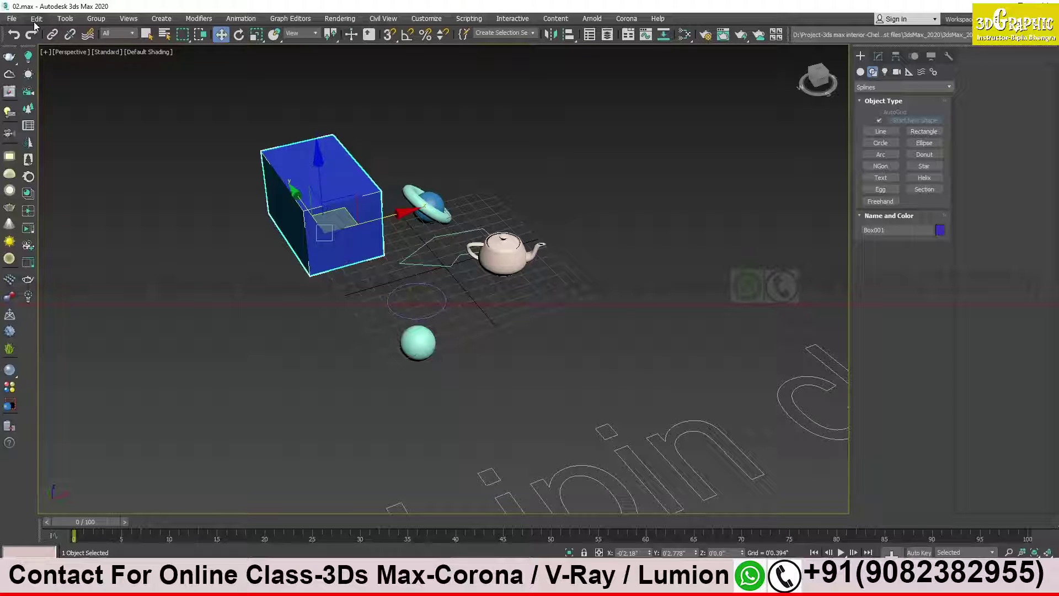
click(12, 20)
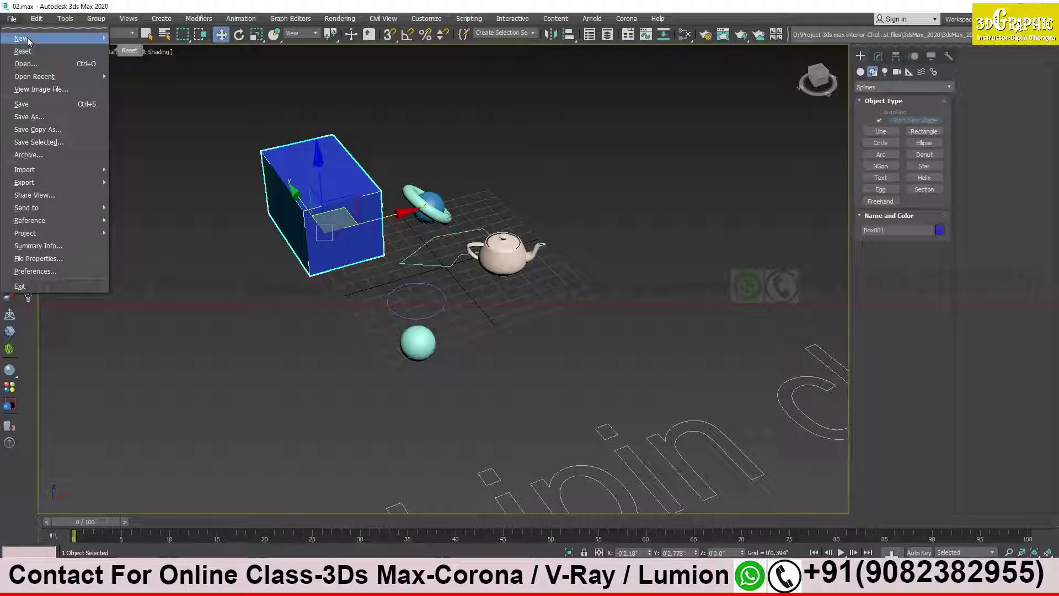
mouse_move(28, 38)
click(258, 115)
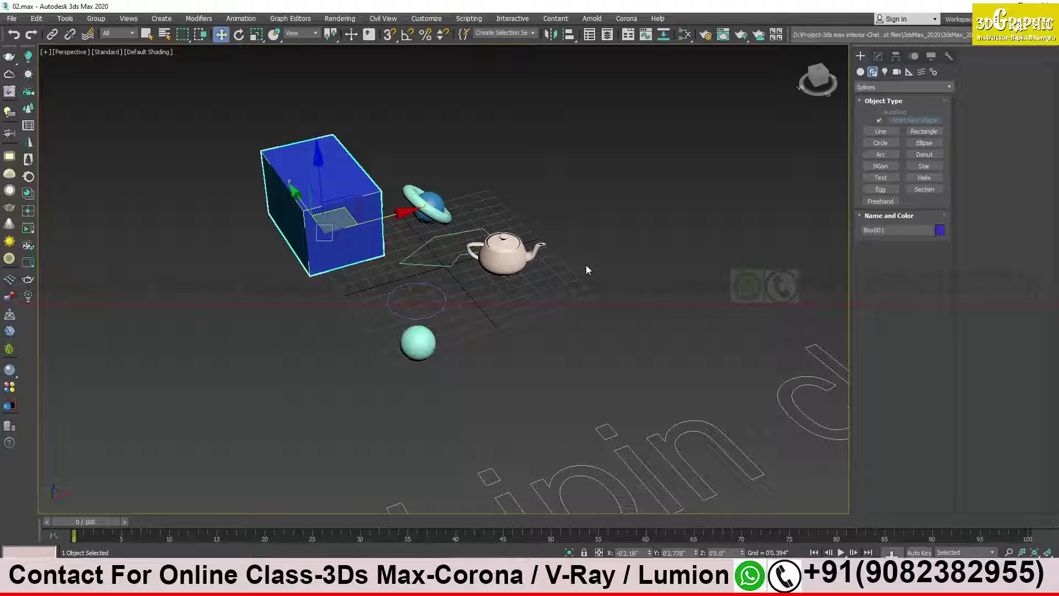
Reset 3ds Max to an empty default scene without saving the changes to 02.max
click(505, 258)
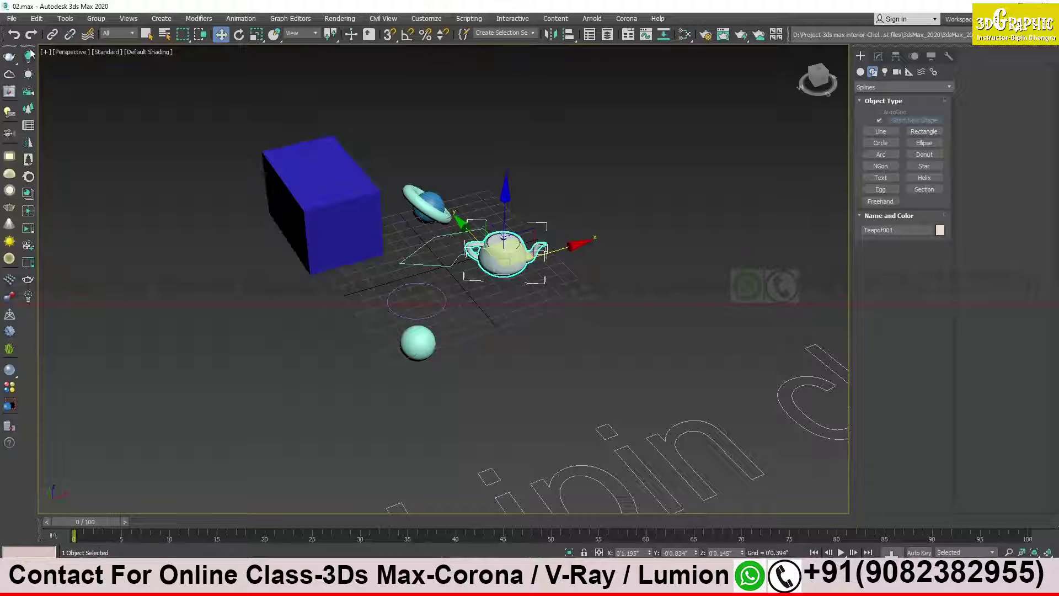
click(10, 20)
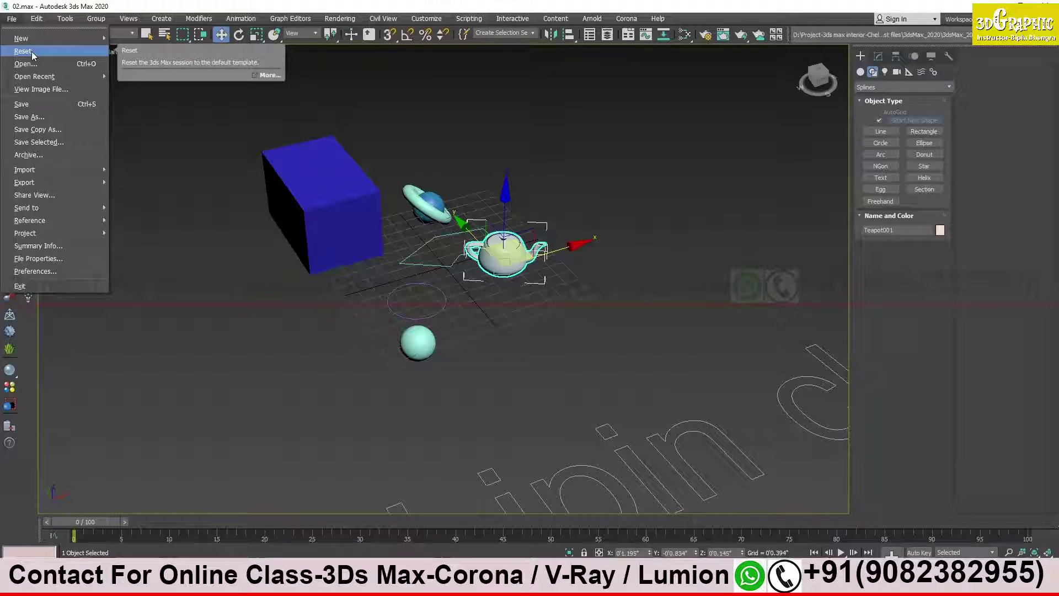
mouse_move(30, 40)
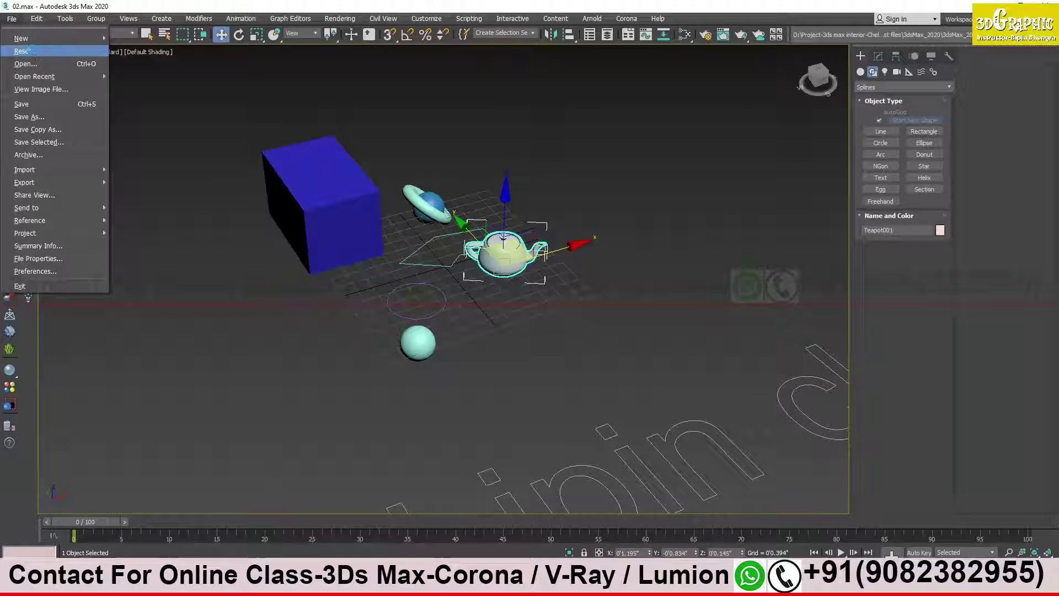
click(24, 51)
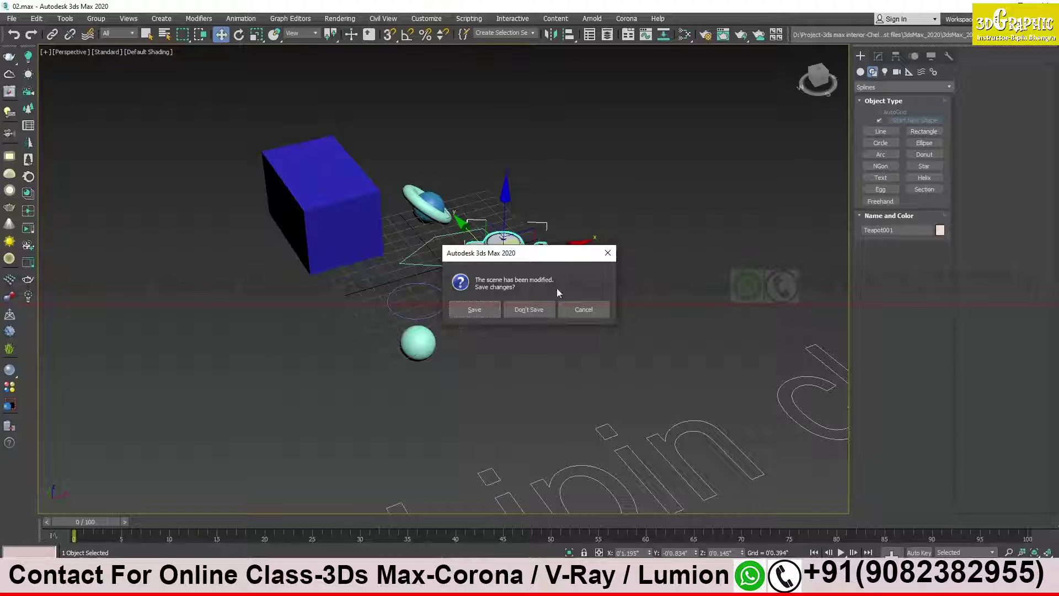
click(540, 309)
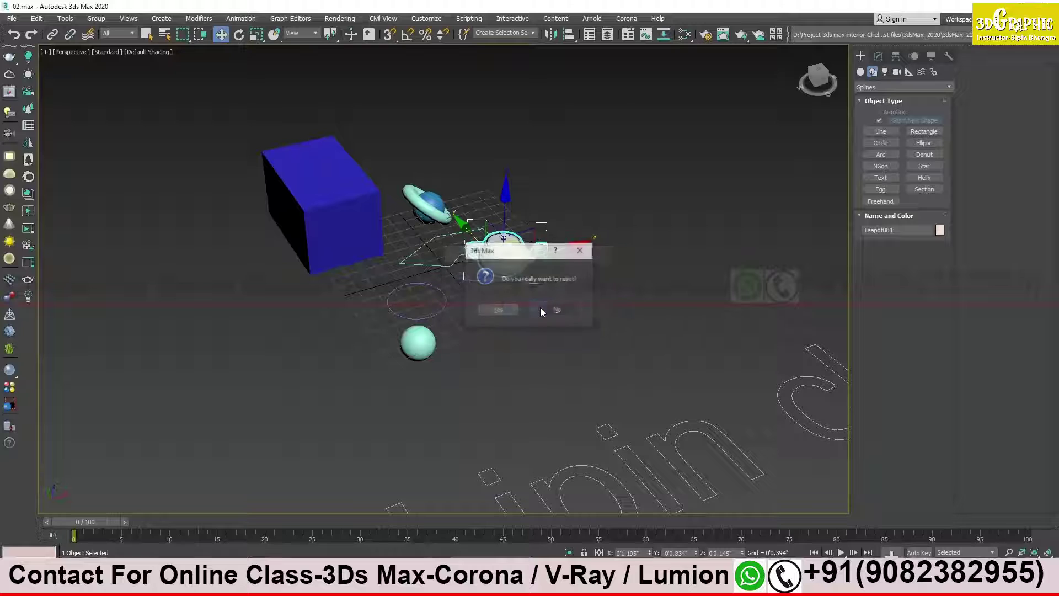
click(498, 310)
Activate the Top, Front, Left and Perspective viewports in turn and maximize the Perspective viewport
click(362, 233)
click(602, 210)
click(573, 370)
click(319, 374)
click(316, 214)
click(614, 211)
click(590, 386)
click(381, 390)
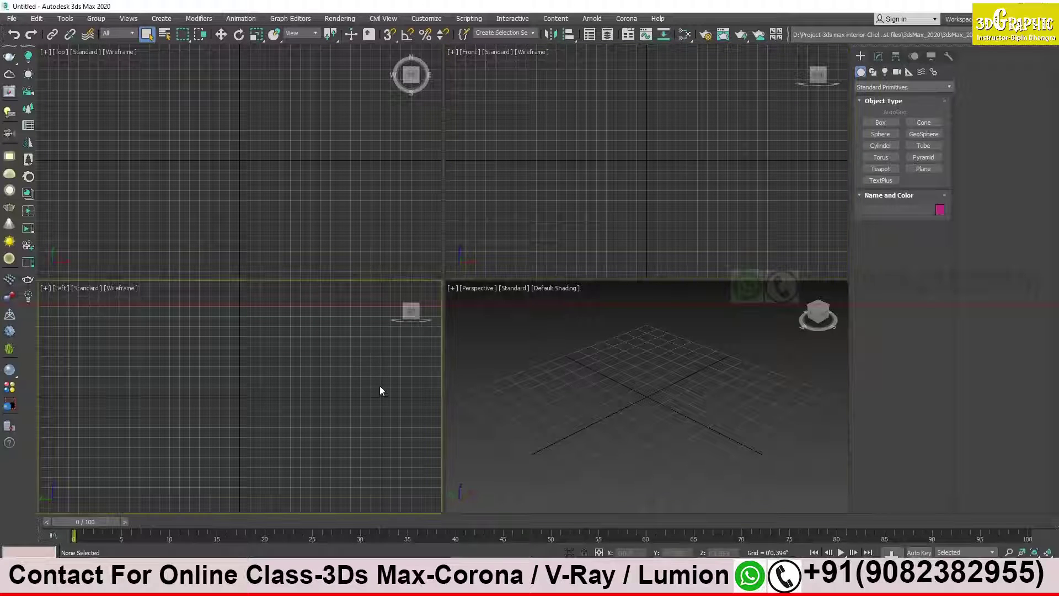
click(579, 381)
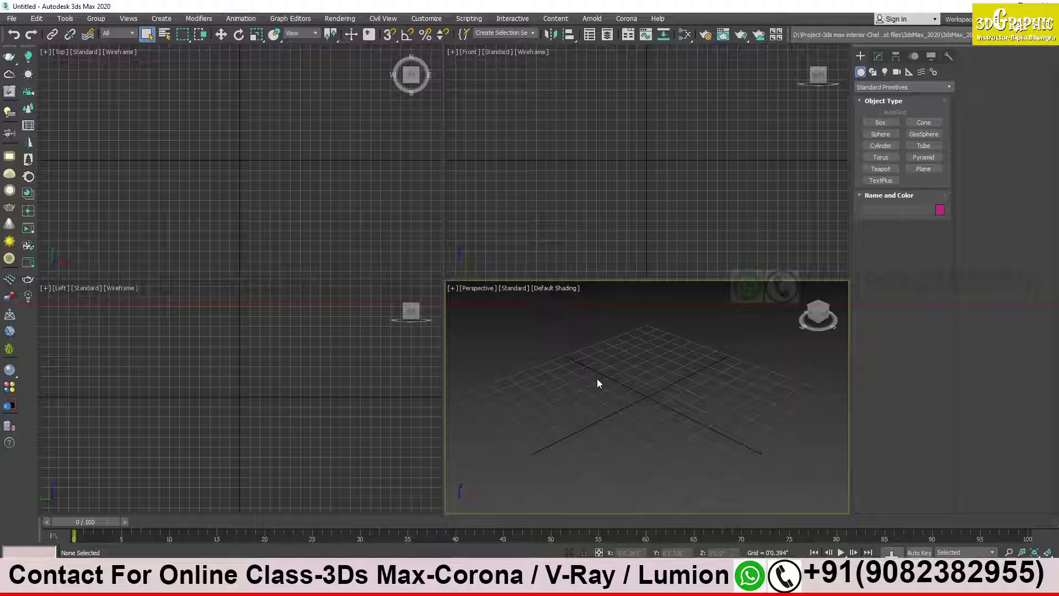
key(alt+w)
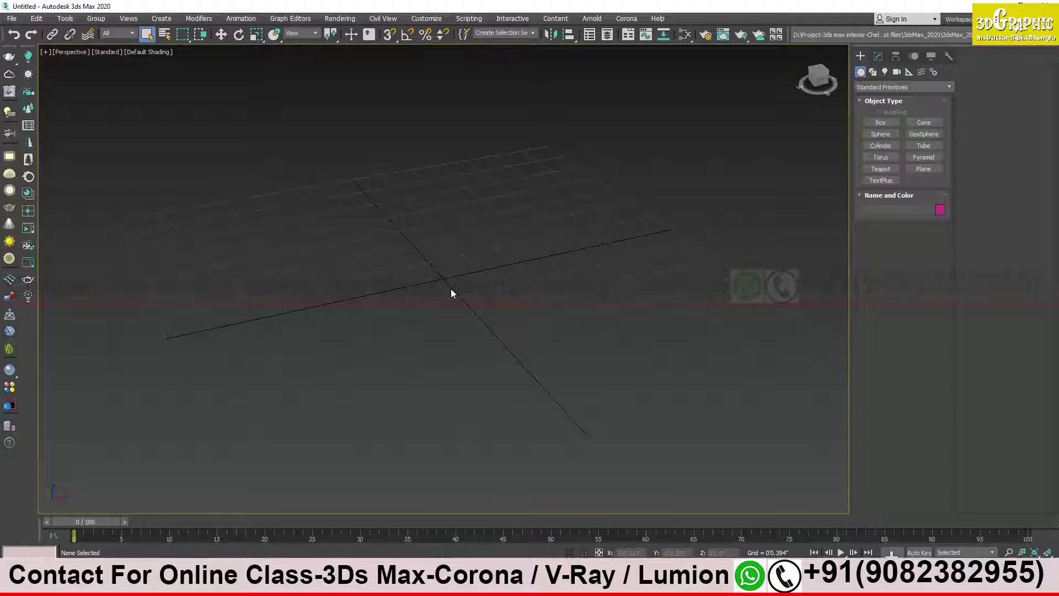
Create a thin upright box about 3.88" long, 0.18" wide and 2.16" high, and switch to the Move tool
alt+middle_drag(472, 293, 492, 267)
click(892, 122)
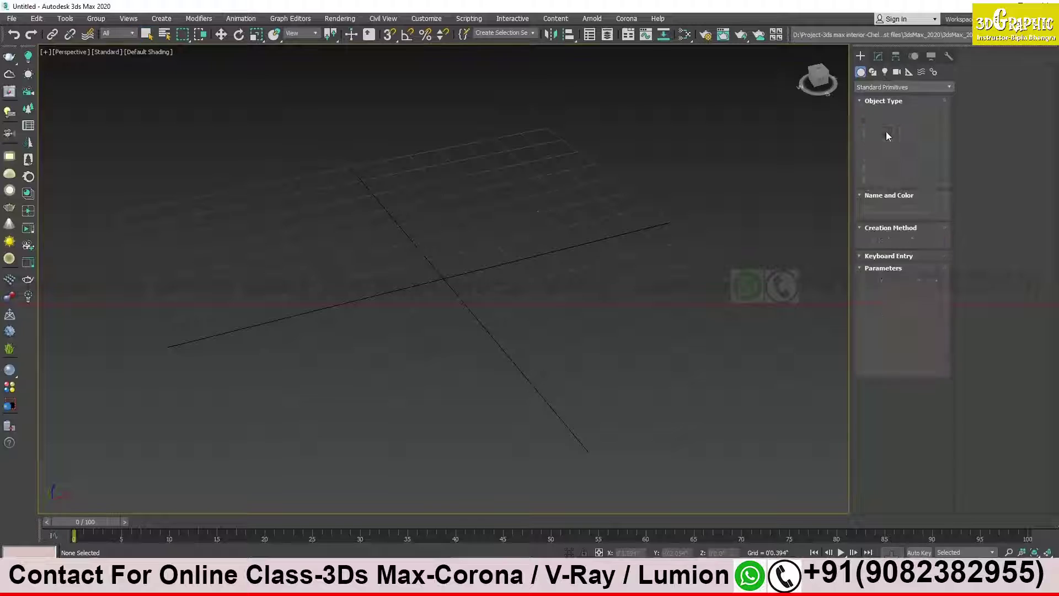
mouse_move(211, 211)
mouse_down()
mouse_move(274, 460)
mouse_move(343, 414)
mouse_up()
click(296, 221)
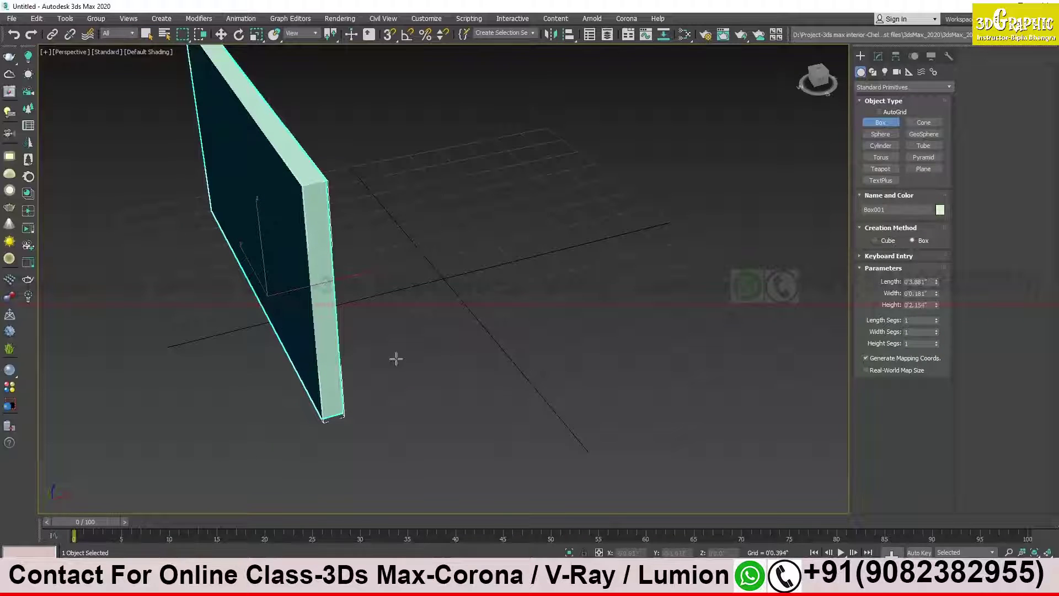
key(w)
scroll(465, 354, down, 3)
alt+middle_drag(466, 354, 434, 368)
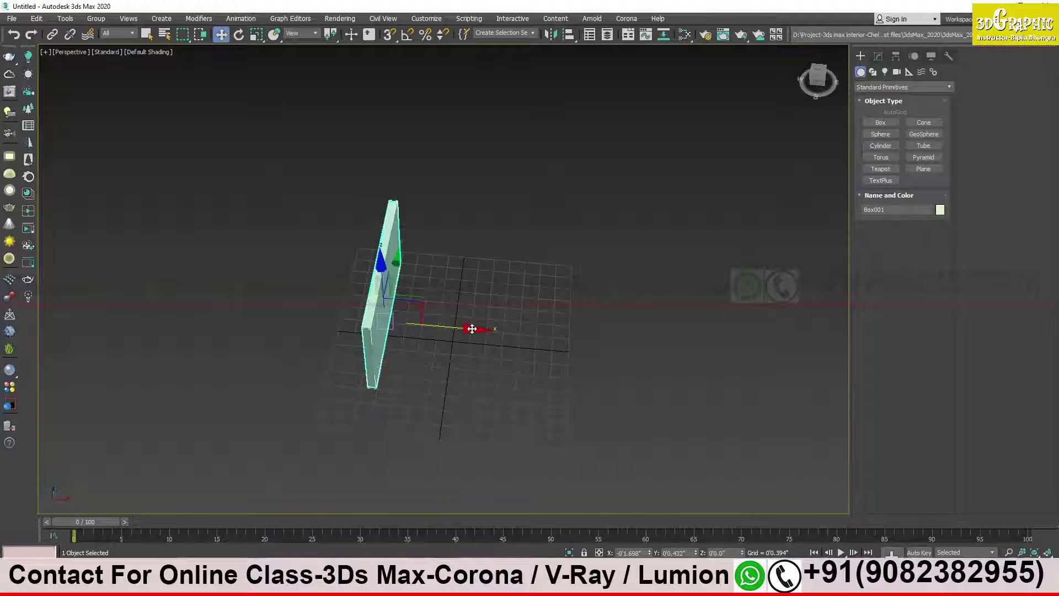
alt+middle_drag(495, 317, 471, 308)
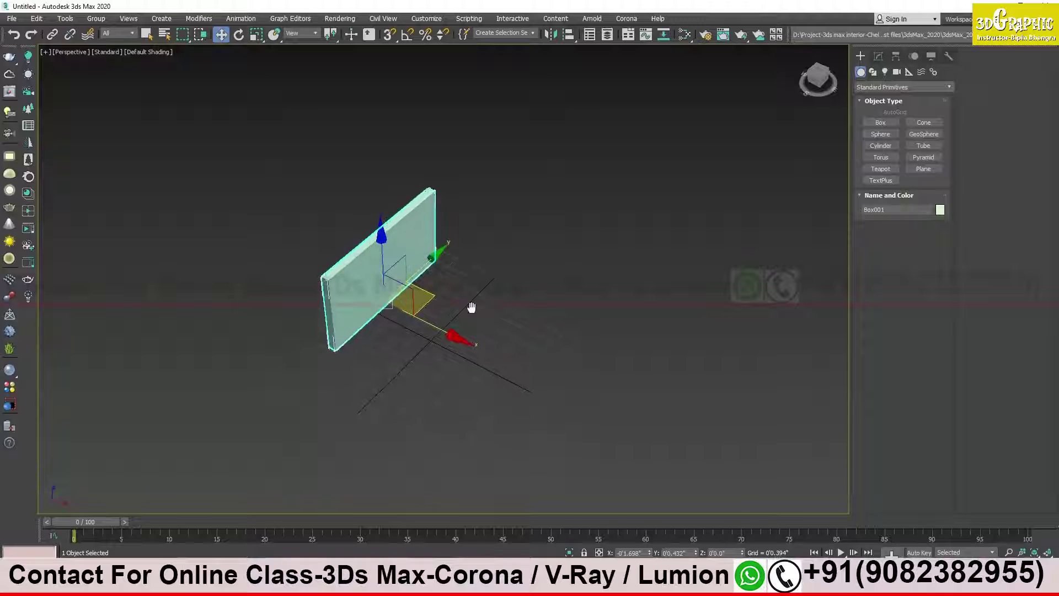
Create a second box about 1.88" long, 2.01" wide and 2.25" high on the other side of the grid
click(888, 122)
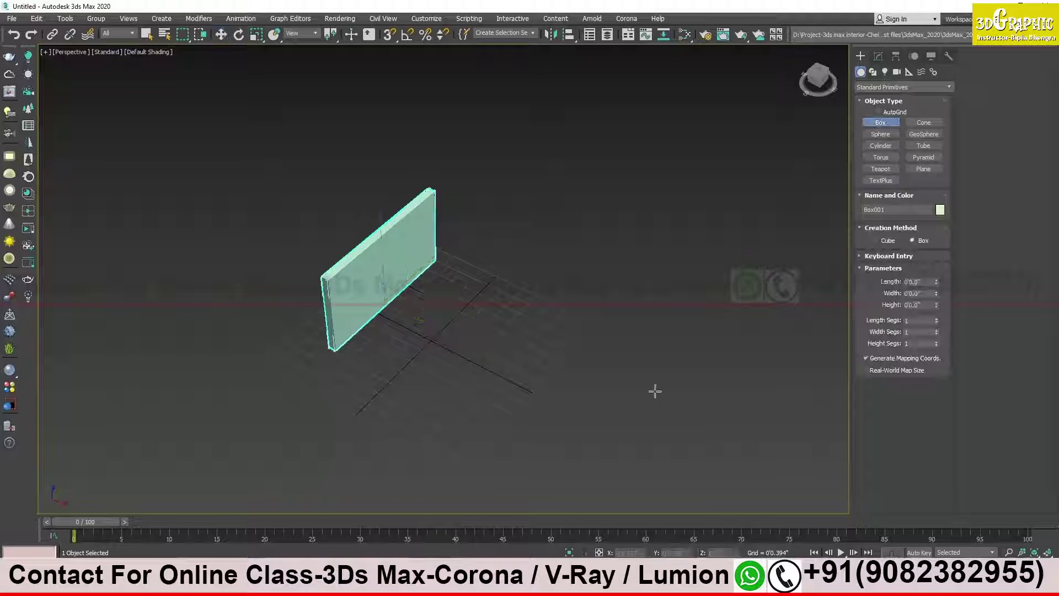
drag(543, 305, 590, 367)
click(626, 272)
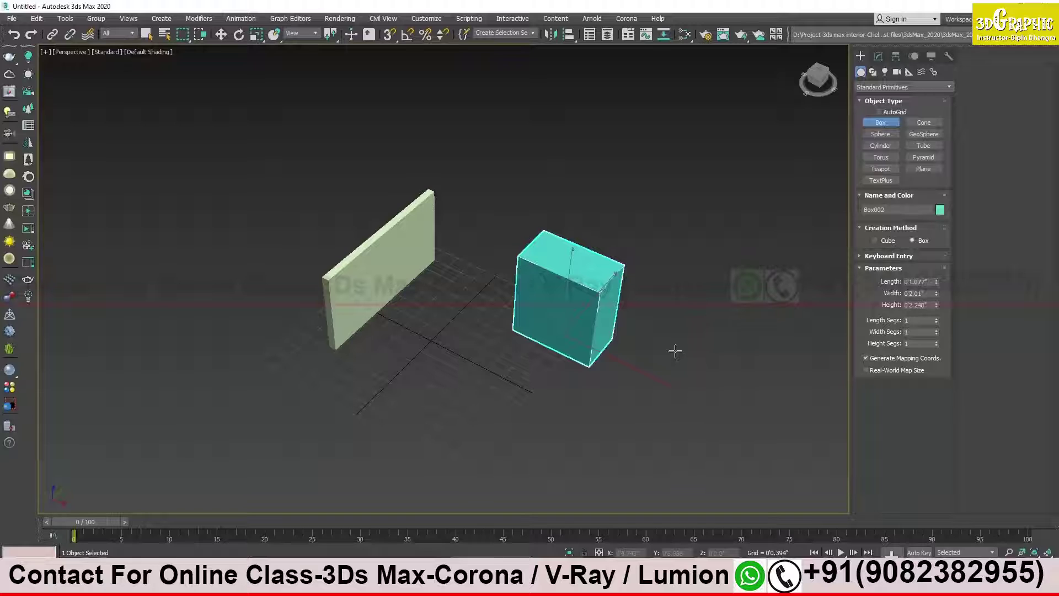
Create another upright box about 4.07" long, 0.55" wide and 2.08" high outside the grid, beside the thin pale box
alt+middle_drag(607, 354, 606, 284)
drag(326, 225, 382, 375)
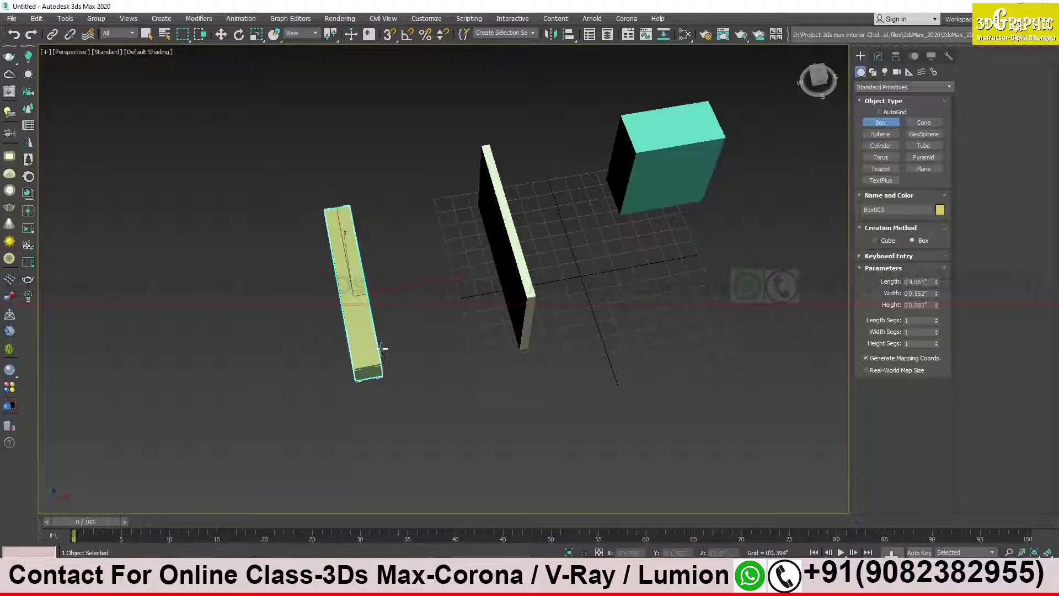
click(384, 289)
alt+middle_drag(403, 369, 463, 329)
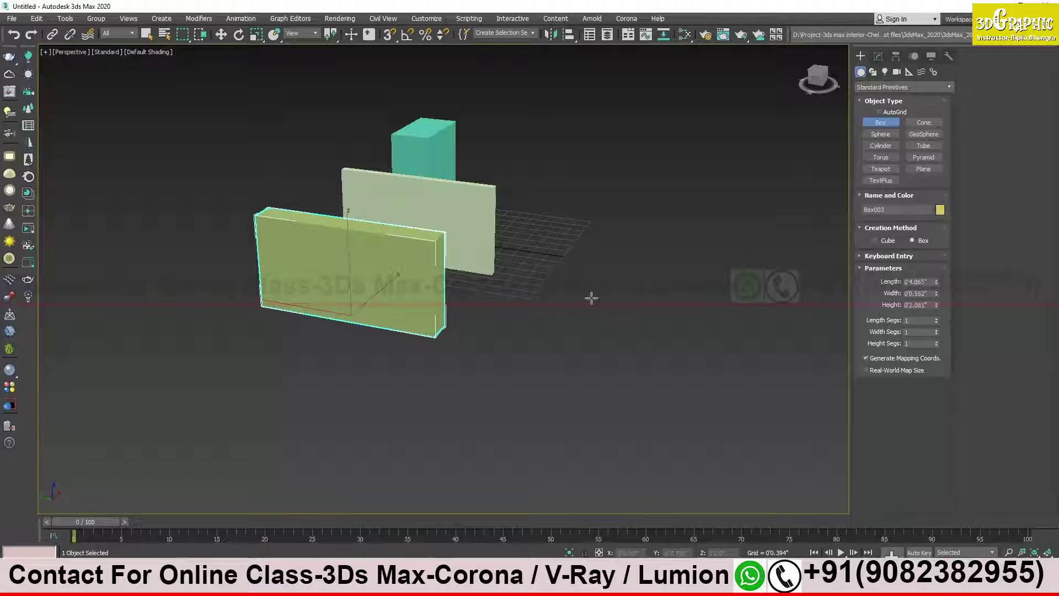
Create two more boxes, the second about 1.23" by 4.28" by 1.92", and move the second one along Y and Z
drag(559, 243, 583, 295)
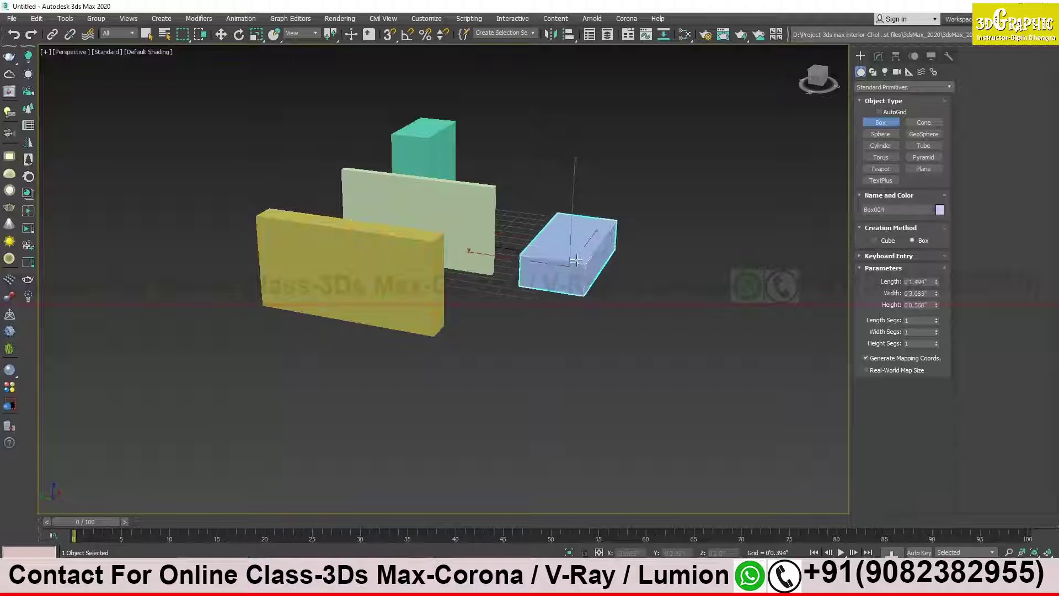
click(581, 225)
drag(675, 233, 688, 274)
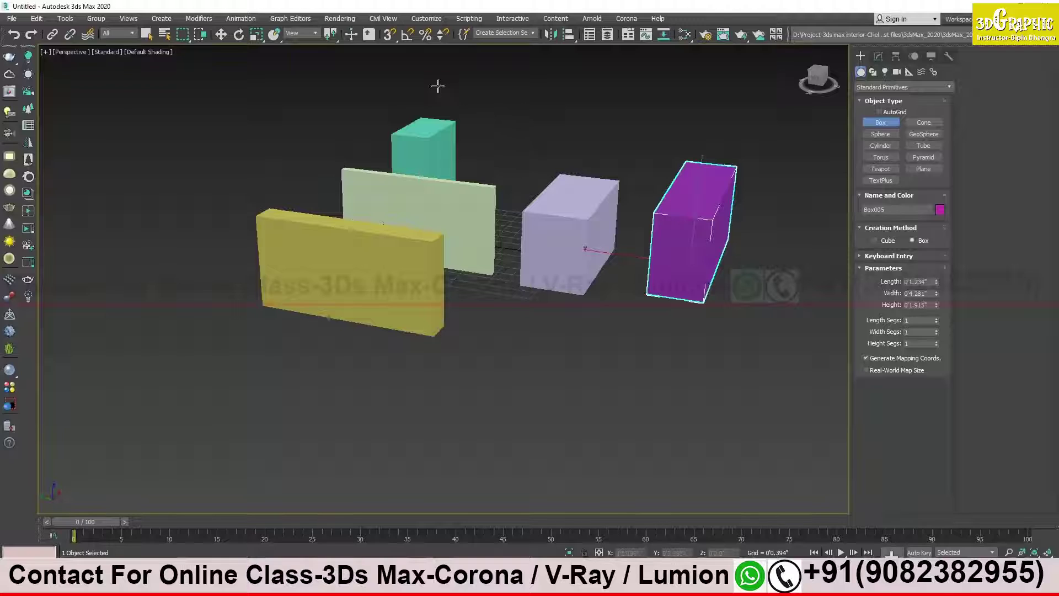
click(222, 34)
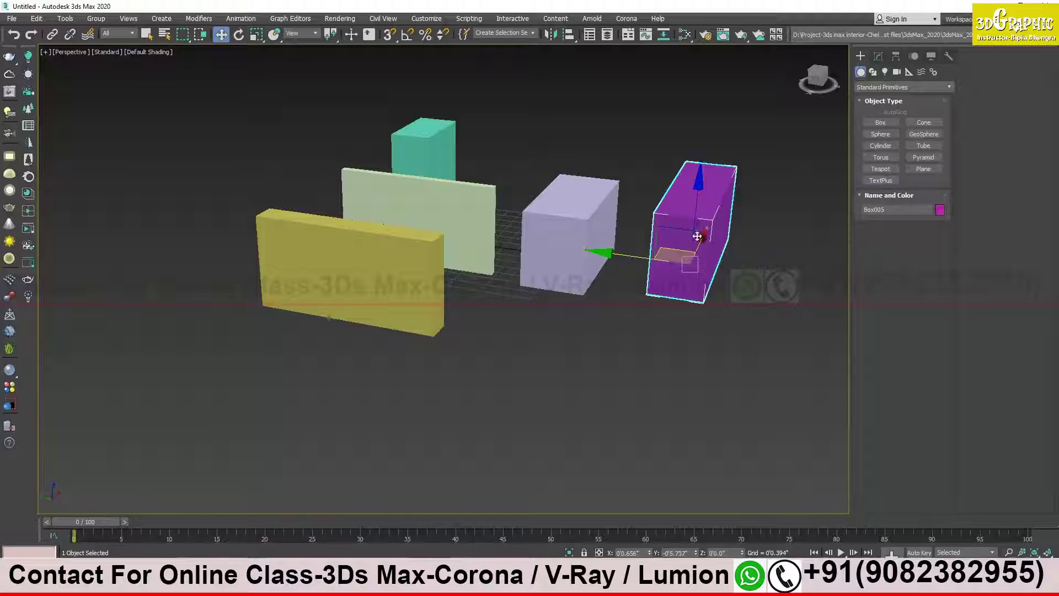
drag(665, 236, 644, 214)
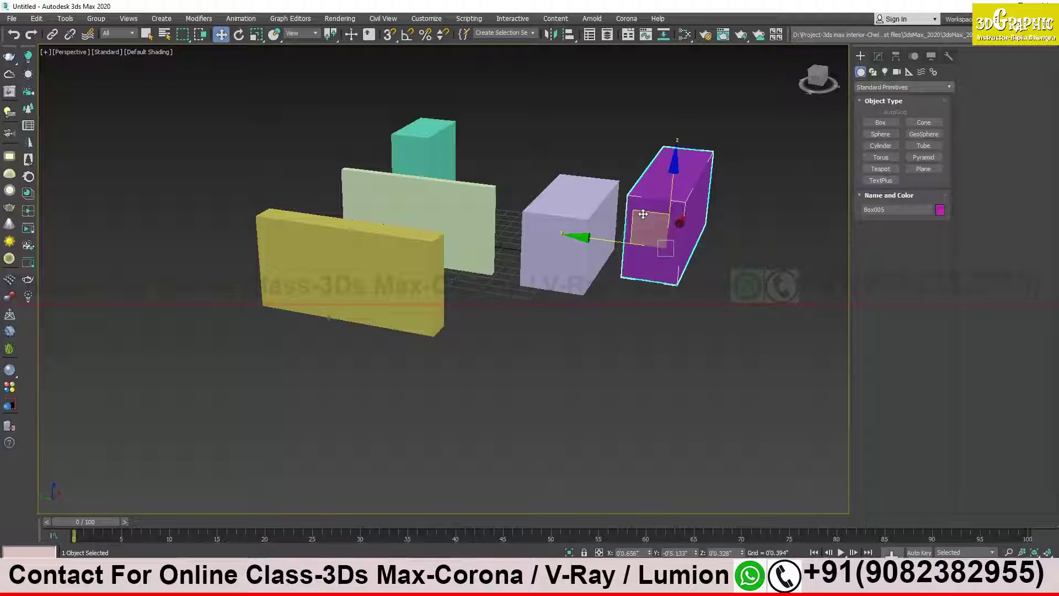
Select every box except the yellow one and delete them
alt+middle_drag(626, 290, 592, 266)
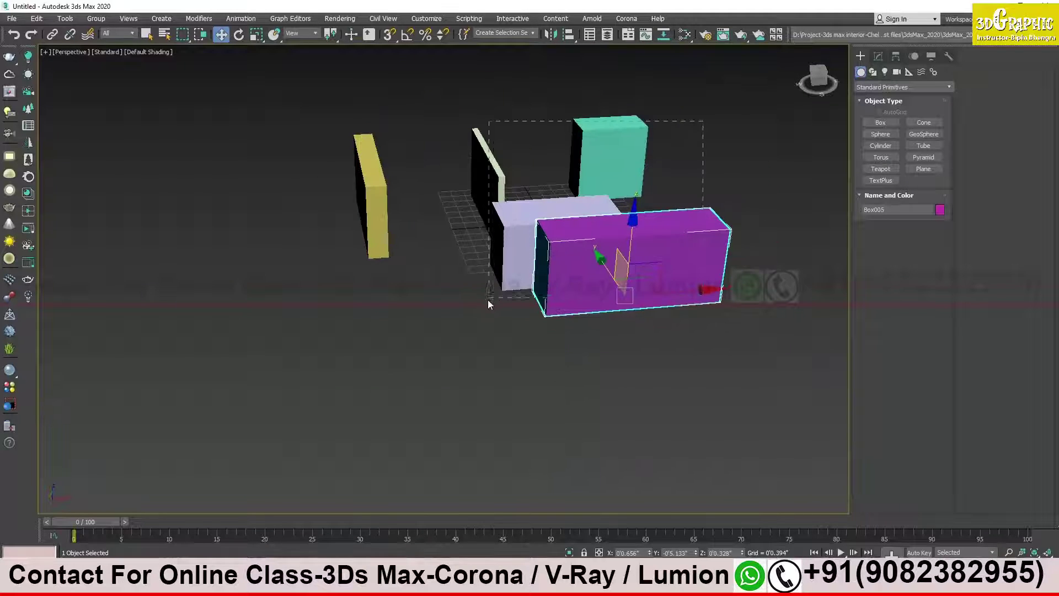
drag(488, 302, 486, 297)
key(Delete)
Move the yellow box to about X -2.07", Y -0.02", and undo its trial lift along Z
click(382, 200)
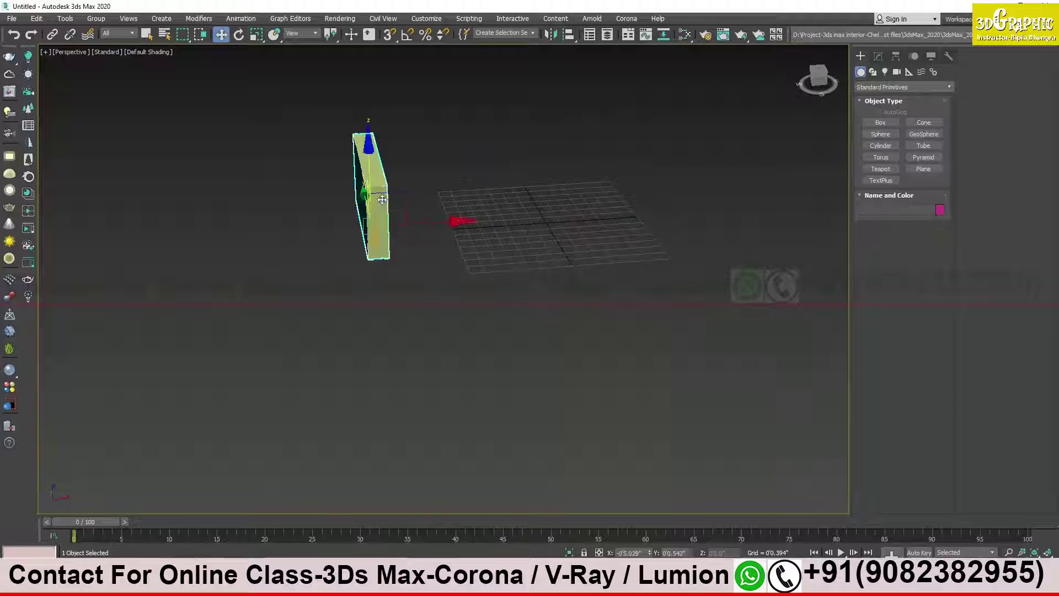
alt+middle_drag(475, 223, 449, 253)
alt+middle_drag(418, 196, 513, 254)
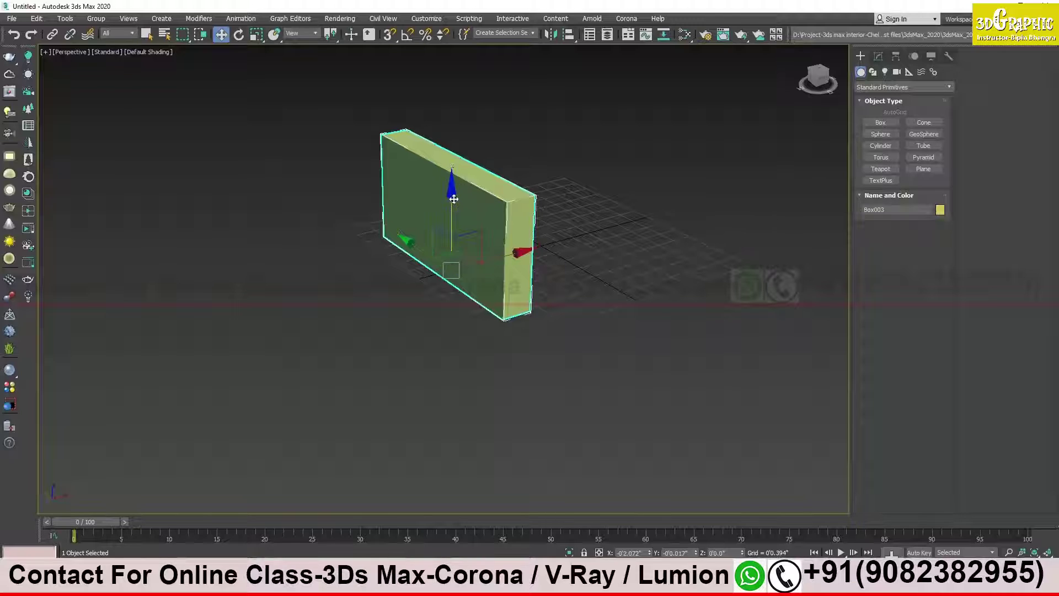
alt+middle_drag(453, 199, 468, 232)
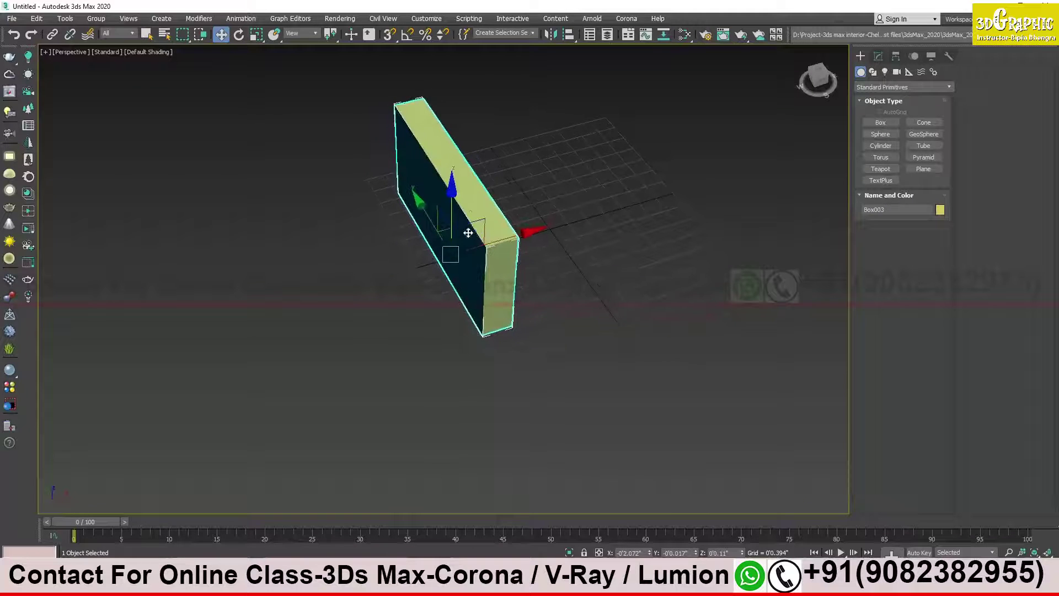
key(ctrl+z)
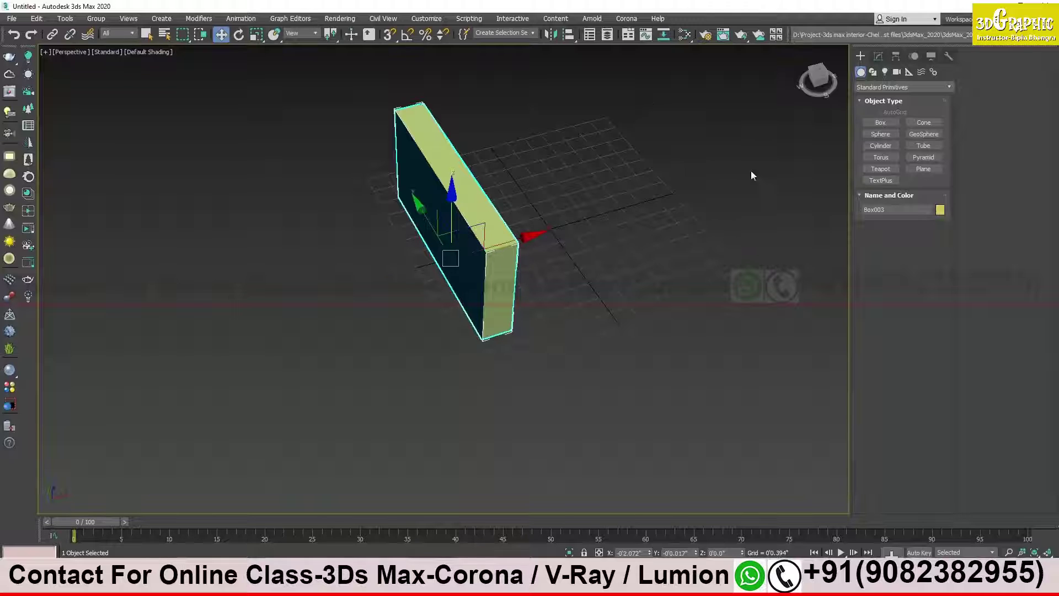
Create an upright box about 3.70" long, 0.67" wide and 2.86" high beside the yellow one, and open its modify parameters
alt+middle_drag(724, 224, 626, 197)
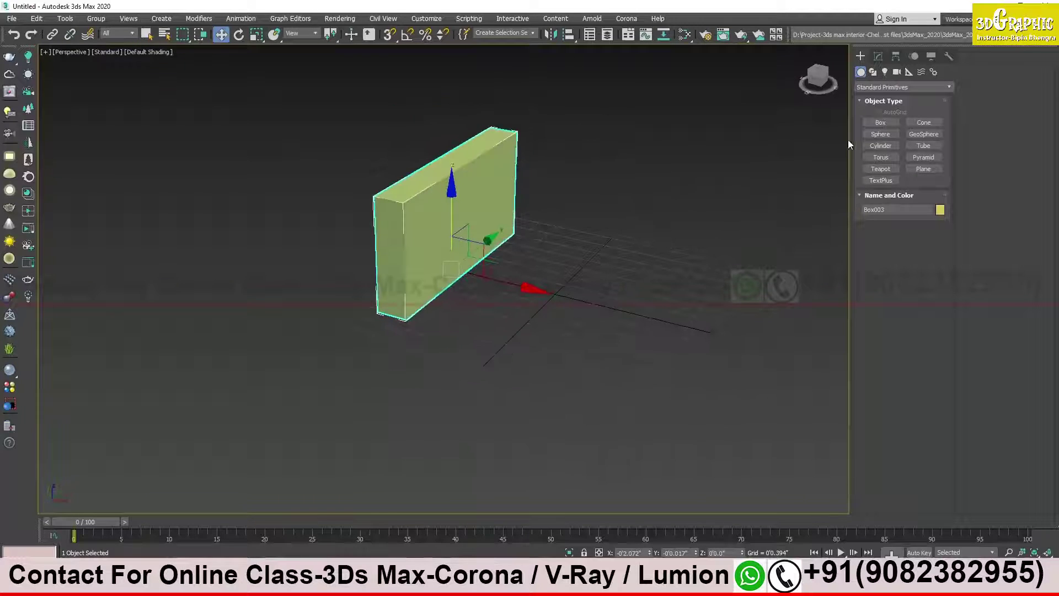
click(881, 122)
drag(553, 246, 496, 335)
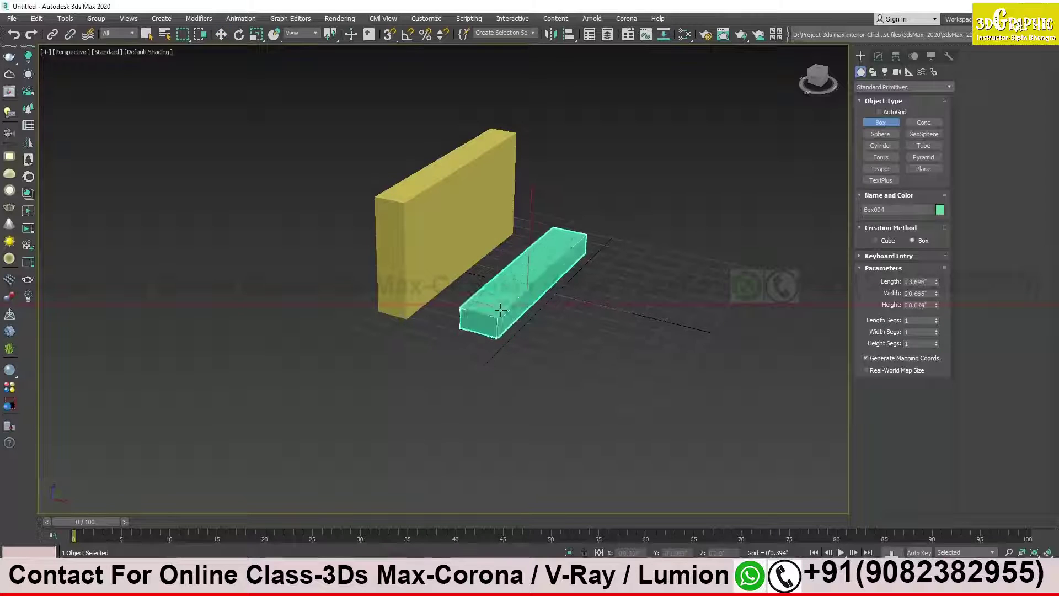
click(495, 189)
alt+middle_drag(563, 247, 614, 253)
key(w)
click(879, 56)
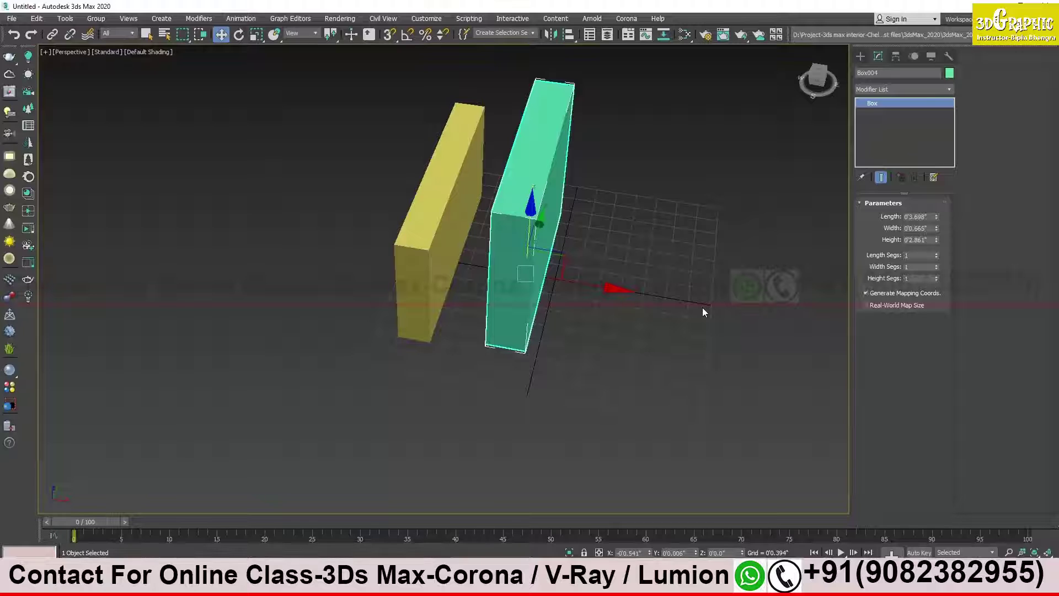
Return to the primitive creation options and delete the green box, keeping only the yellow one
click(861, 56)
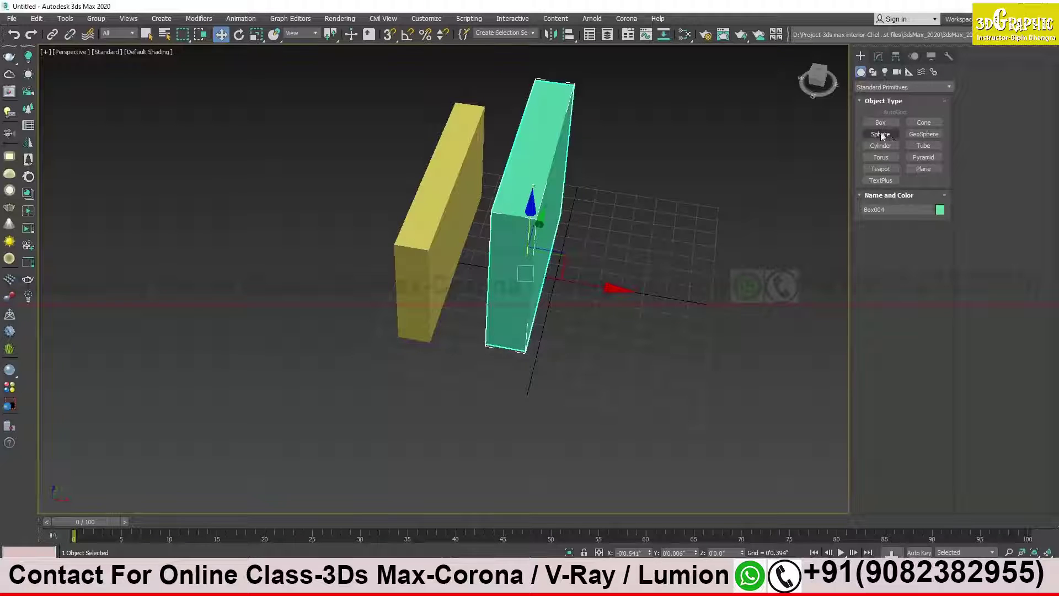
alt+middle_drag(594, 273, 564, 294)
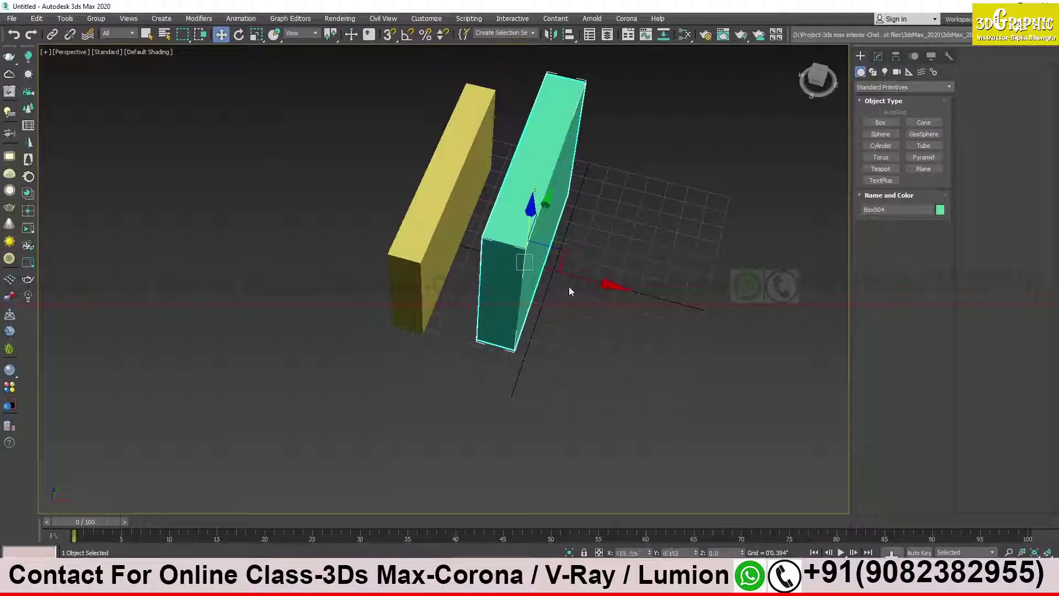
click(735, 294)
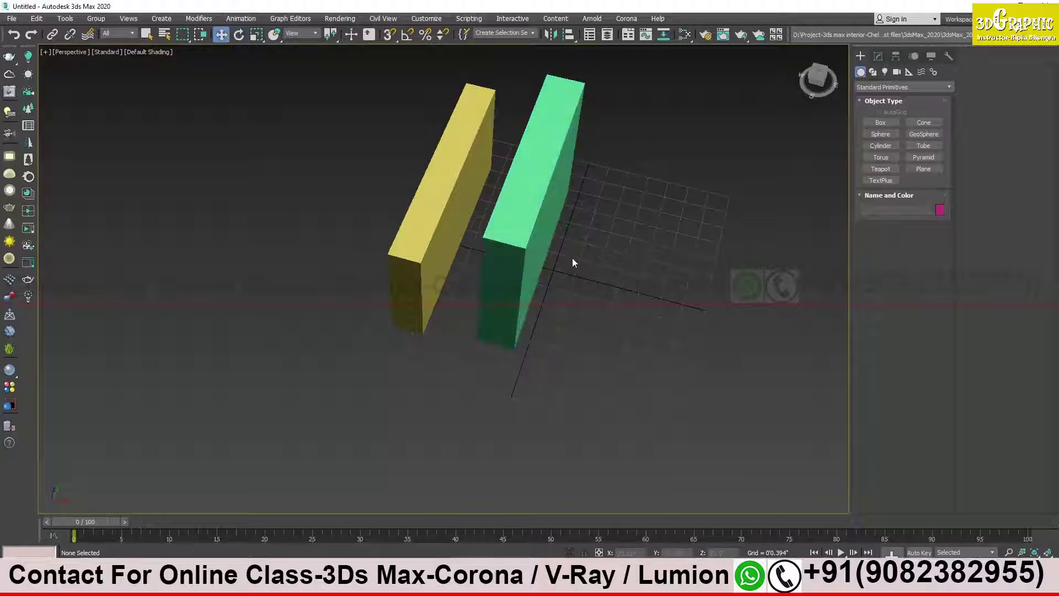
click(537, 230)
alt+middle_drag(560, 281, 587, 306)
key(Delete)
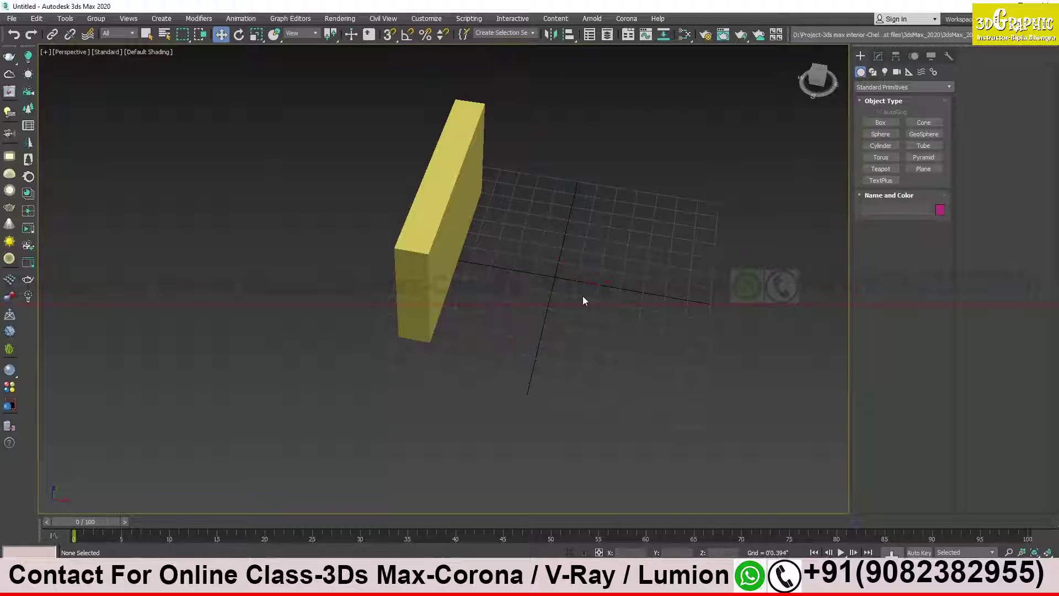
click(480, 268)
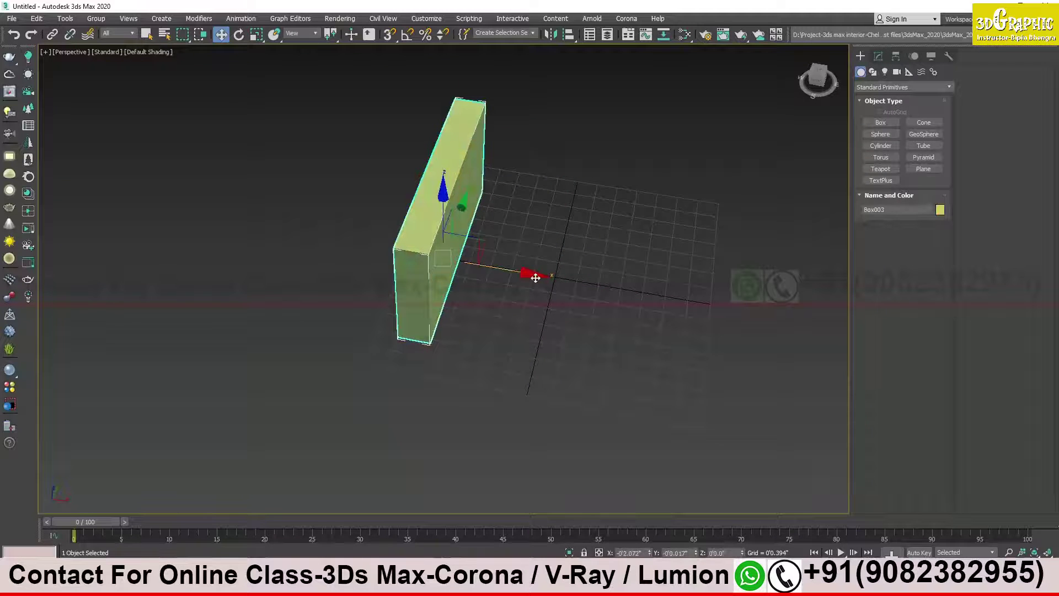
shift+drag(532, 275, 742, 310)
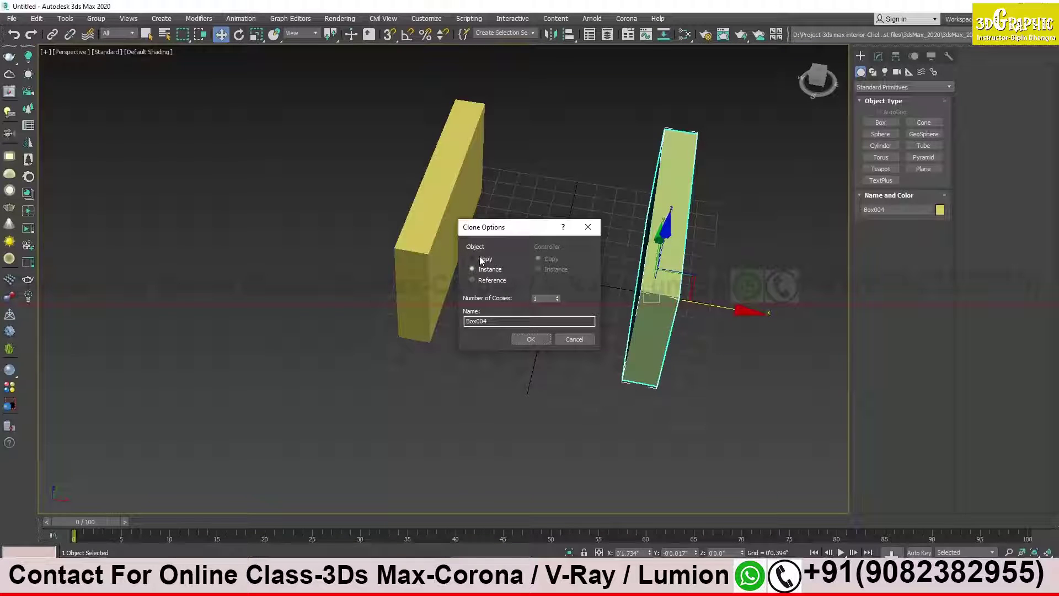
click(473, 258)
drag(494, 228, 470, 224)
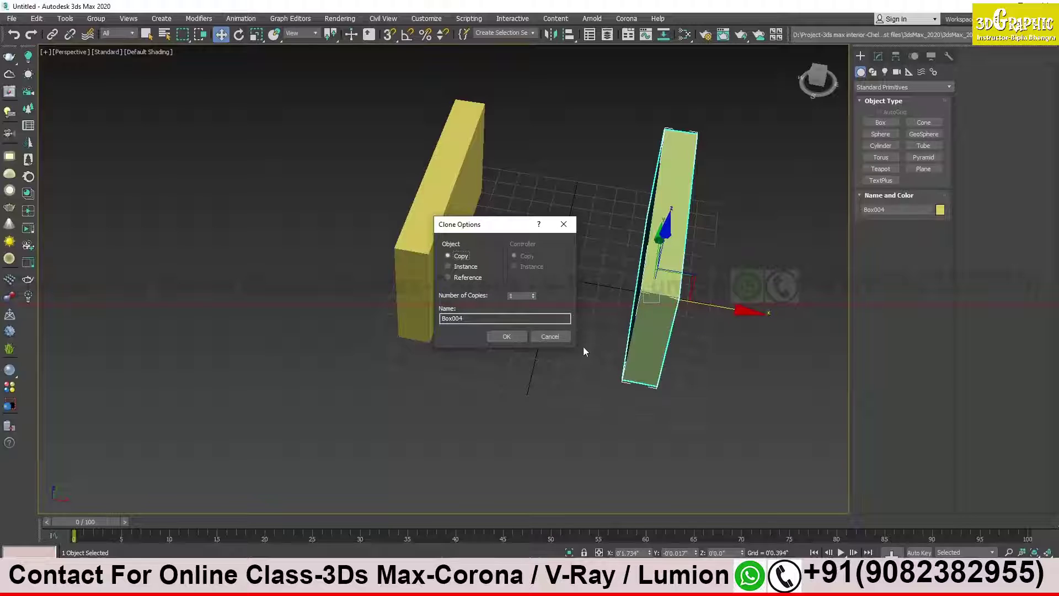
click(550, 336)
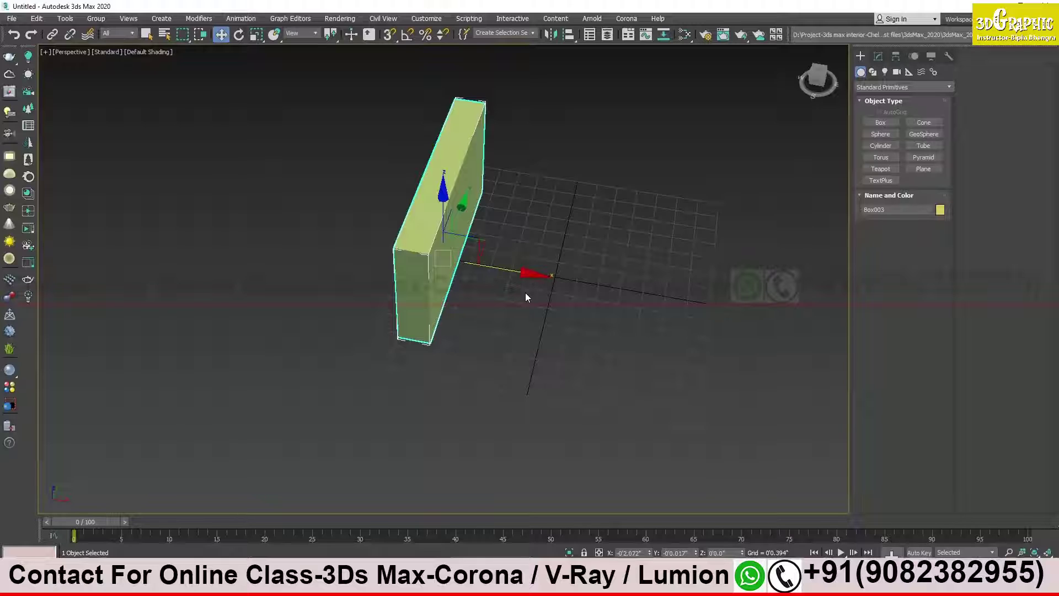
click(525, 292)
Clone the yellow box along the X axis to about X 1.39" as one independent Copy named "new box"
click(439, 249)
shift+drag(497, 268, 687, 303)
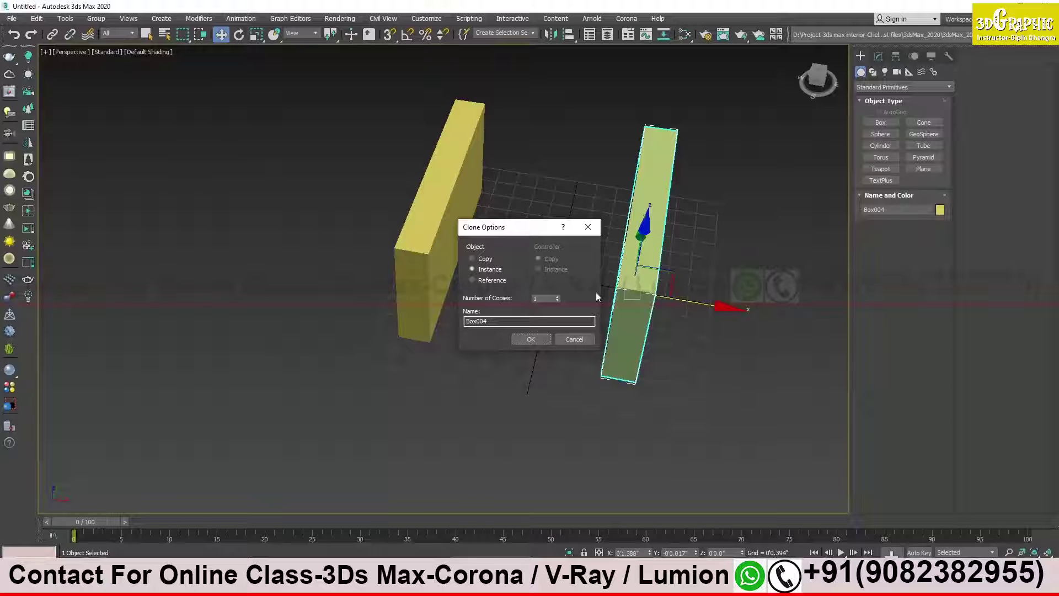
click(485, 259)
click(558, 297)
click(558, 298)
click(557, 301)
click(557, 301)
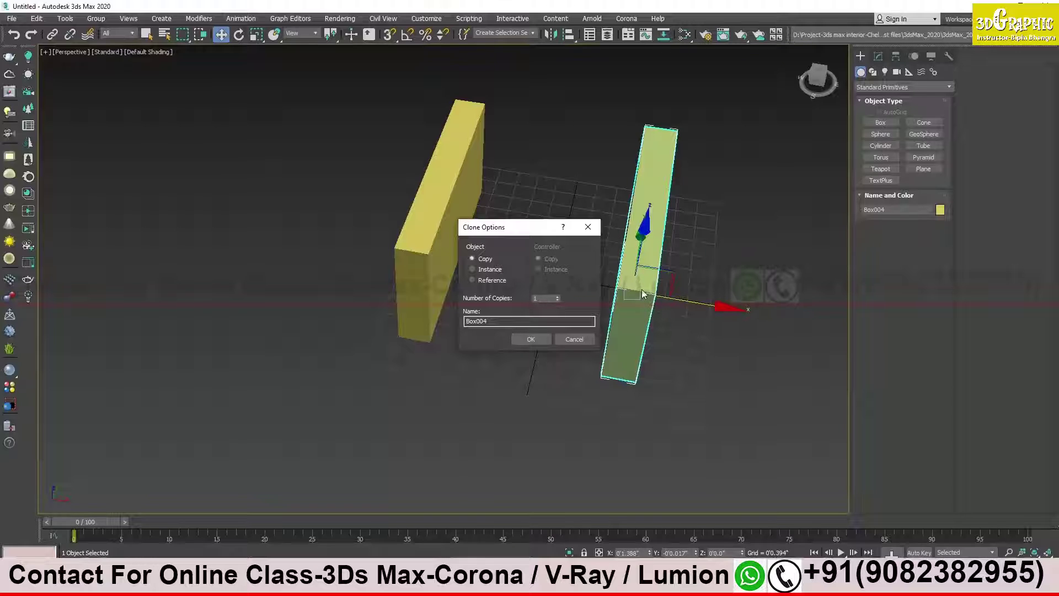
double_click(492, 321)
text(new )
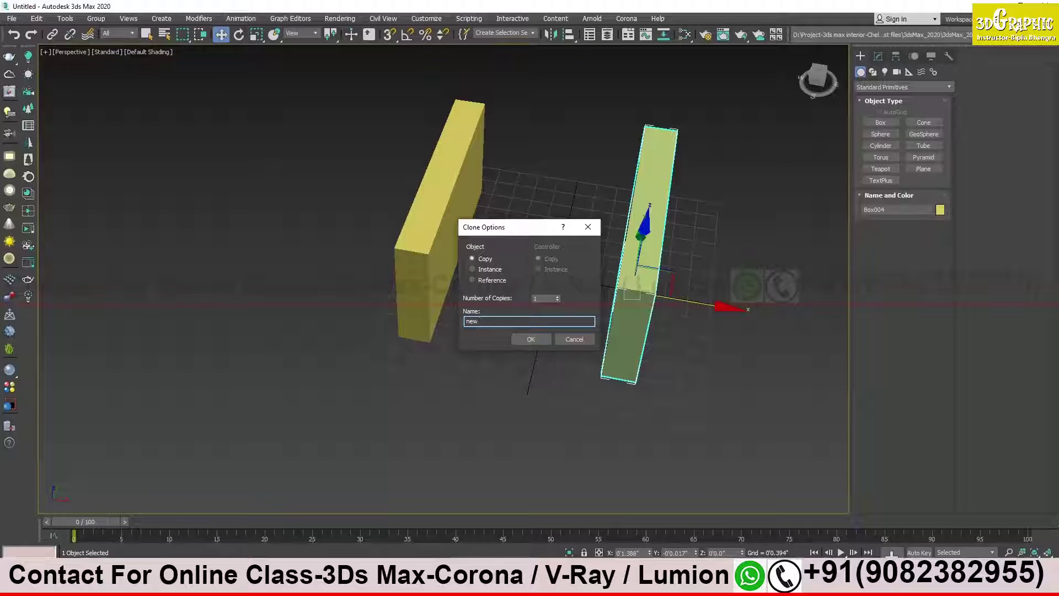
text(box)
click(531, 338)
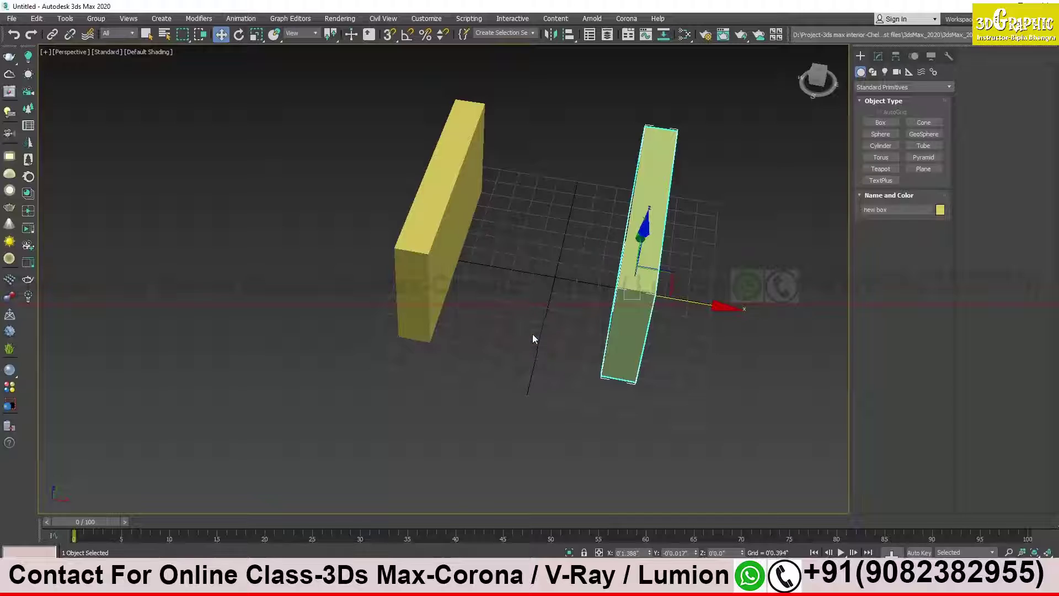
Select the original yellow box and inspect it together with its copy from another angle
middle_drag(608, 355, 488, 293)
scroll(505, 349, down, 4)
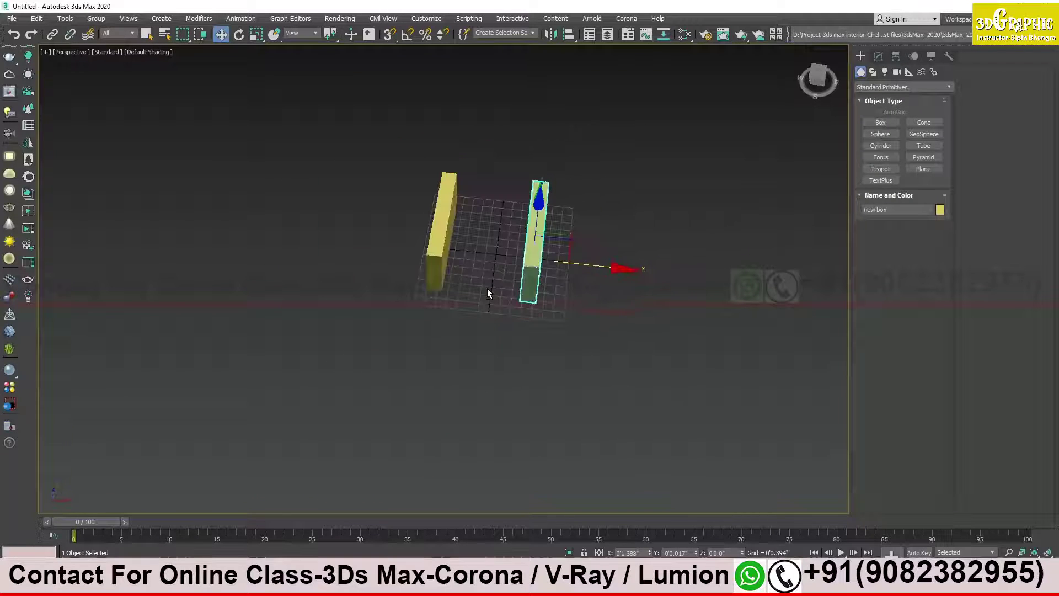
click(445, 257)
alt+middle_drag(512, 288, 441, 267)
scroll(429, 248, up, 6)
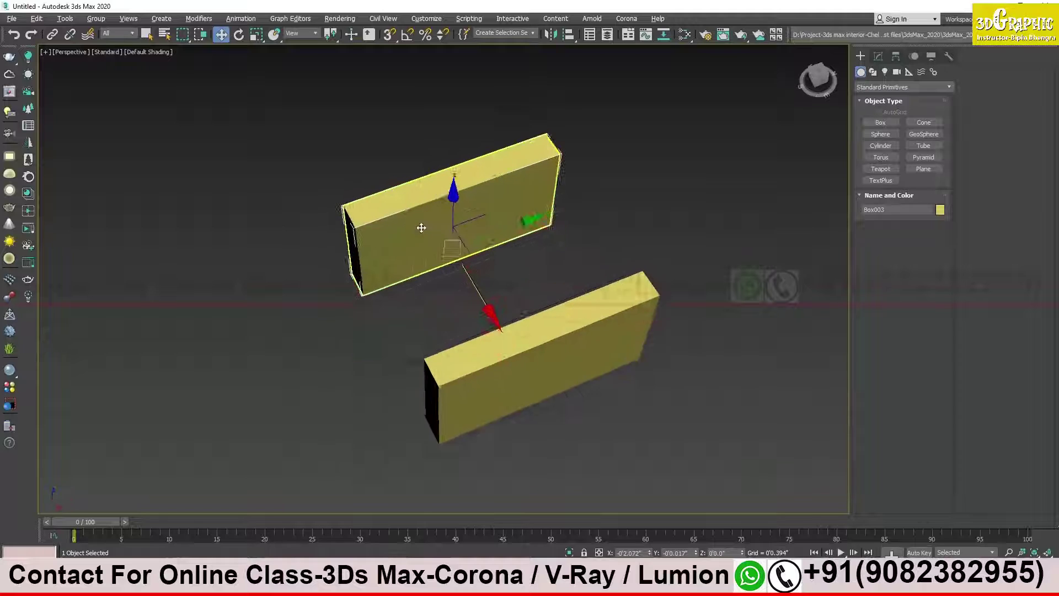
middle_drag(531, 220, 611, 194)
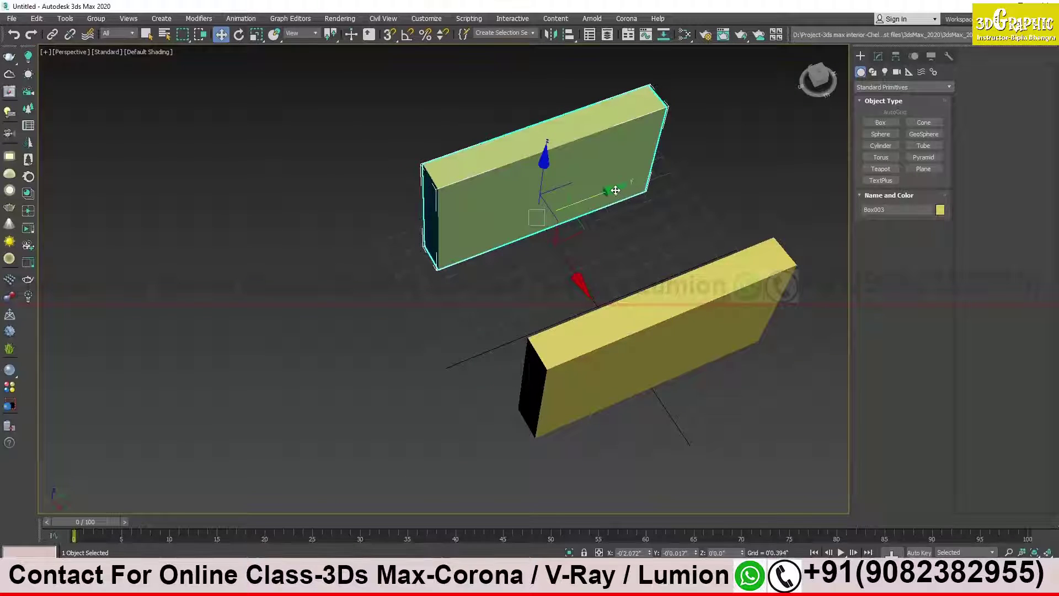
Clone the original yellow box along the Y axis to about Y -5.07" as one Instance
shift+drag(615, 195, 345, 303)
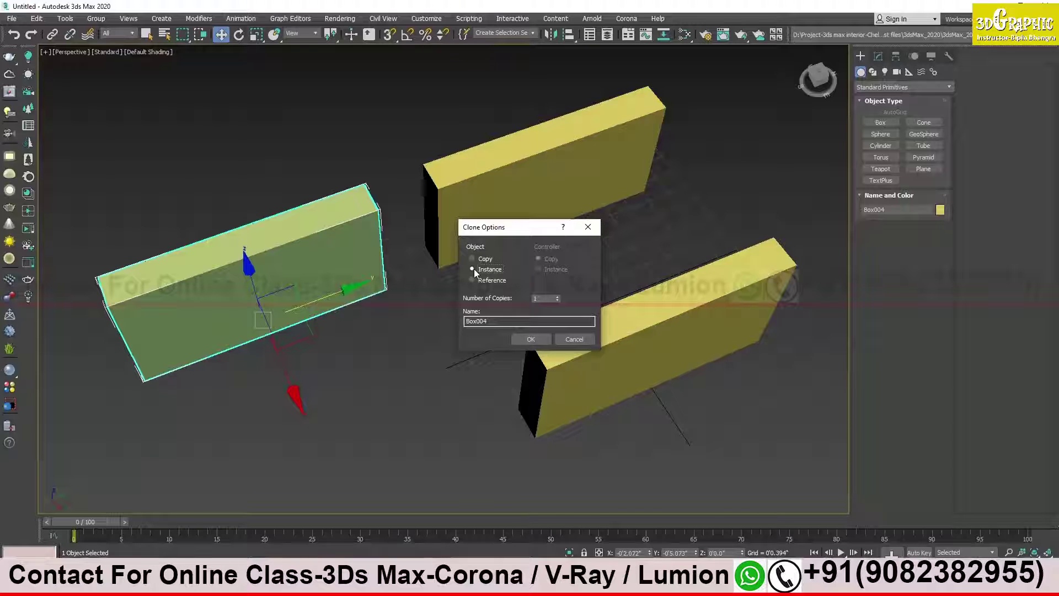
click(473, 270)
click(527, 339)
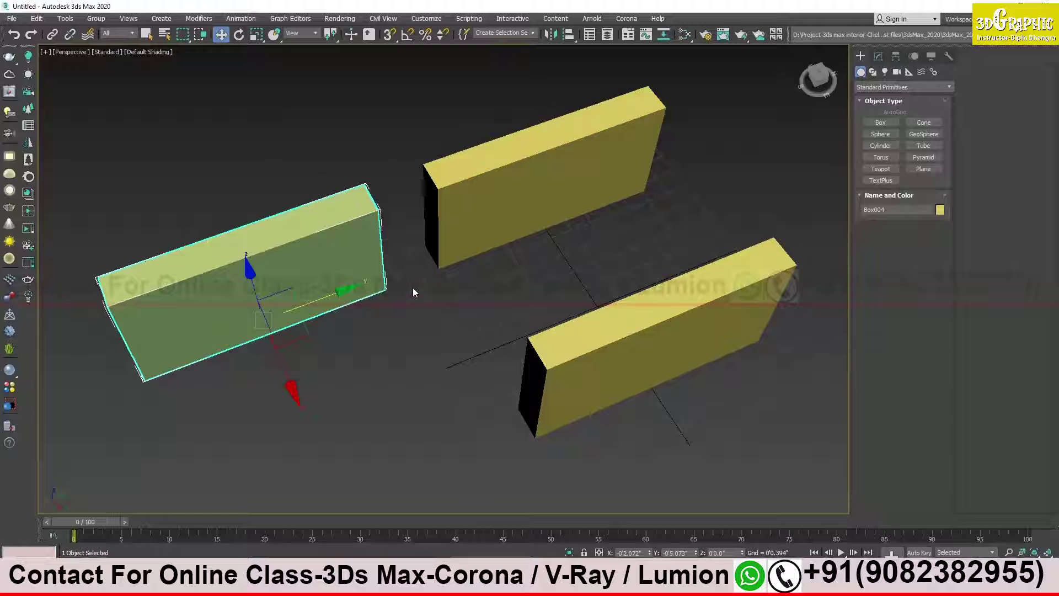
alt+middle_drag(385, 300, 302, 252)
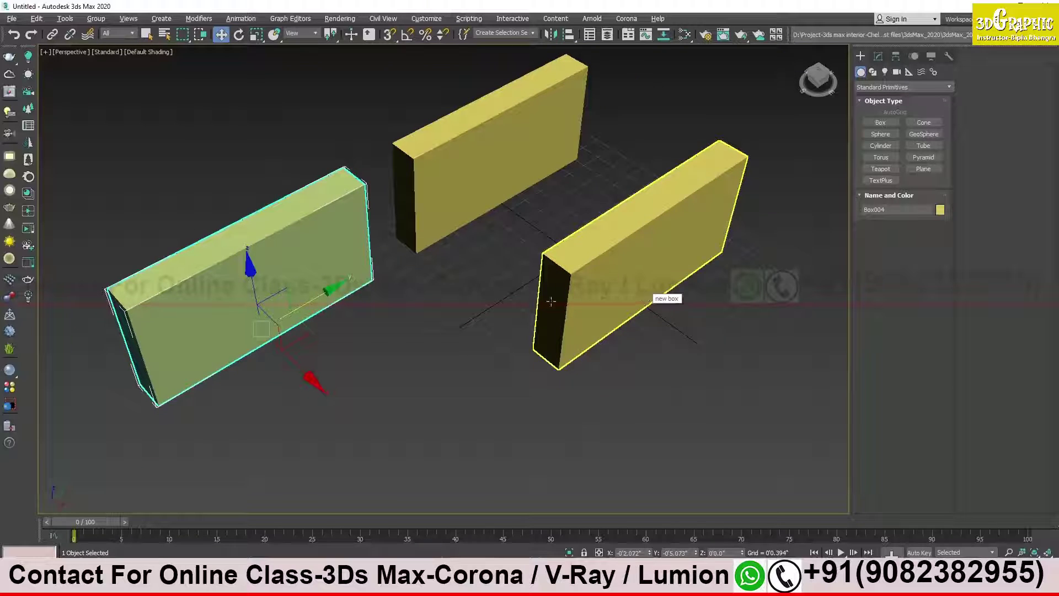
middle_drag(403, 281, 434, 309)
Select the instanced box and vary its height in the modify parameters, trying about 2.19" and 2.41"
click(357, 292)
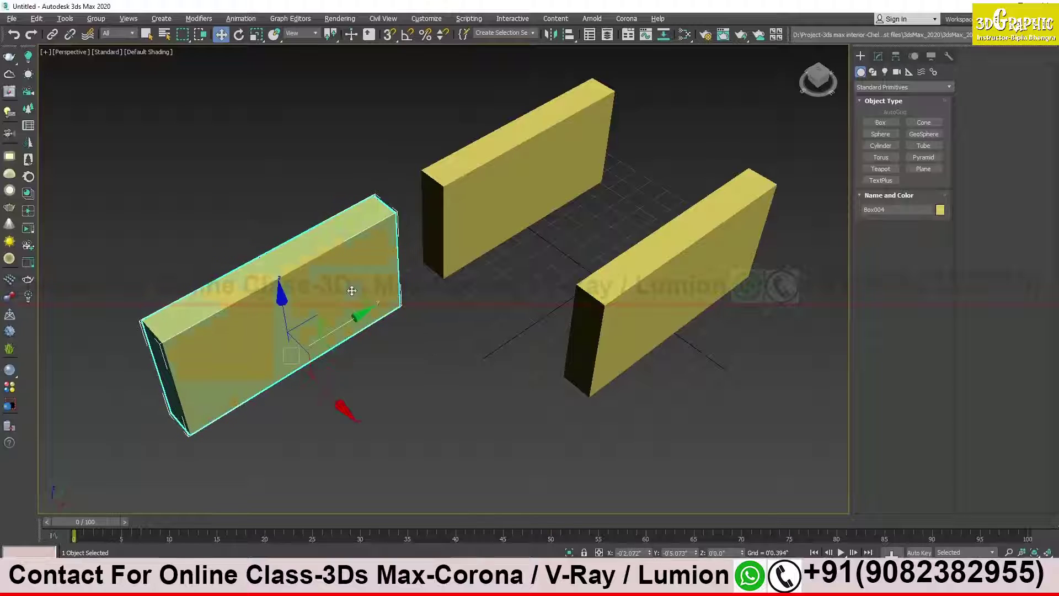
key(r)
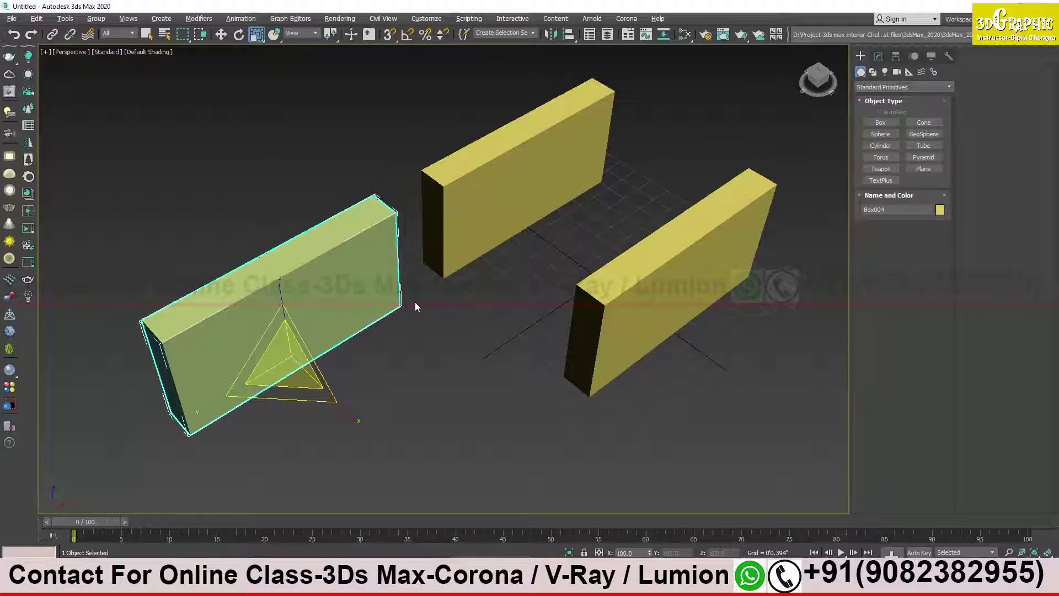
key(w)
click(879, 56)
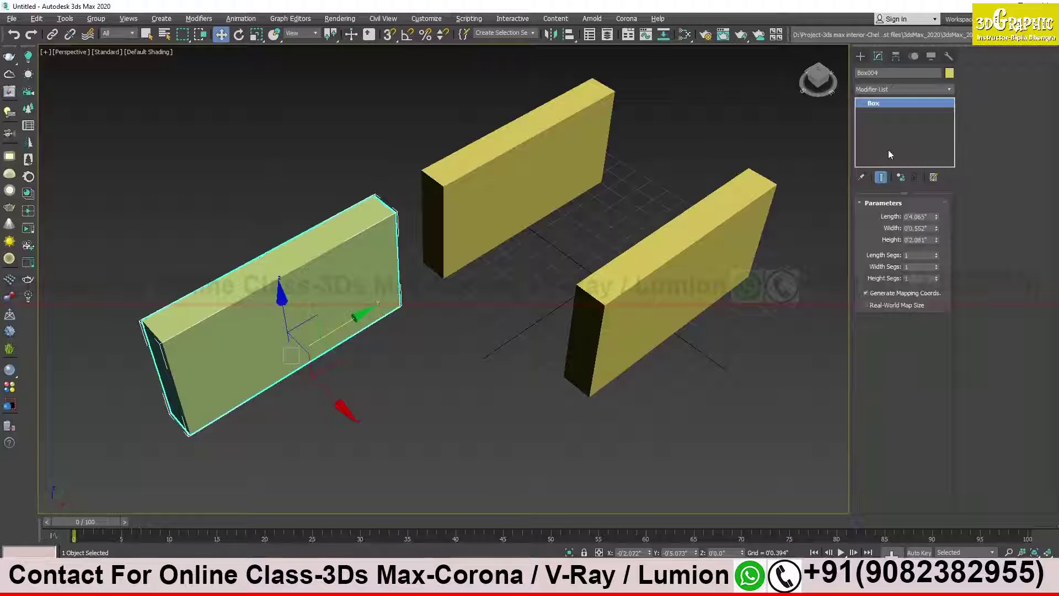
mouse_move(936, 239)
mouse_down()
mouse_move(923, 255)
mouse_move(918, 201)
mouse_move(917, 244)
mouse_up()
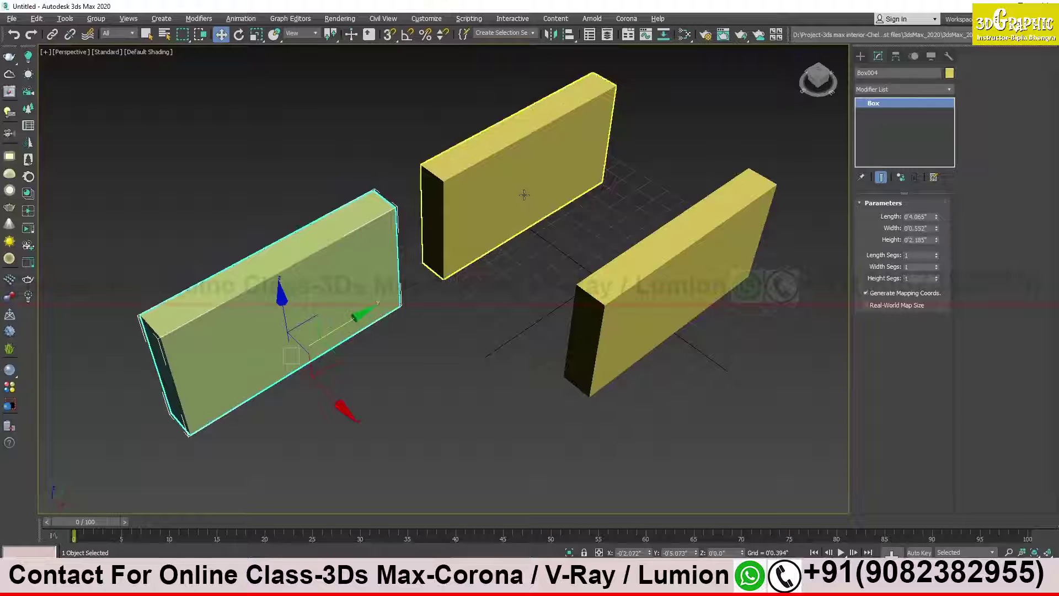
alt+middle_drag(454, 232, 434, 229)
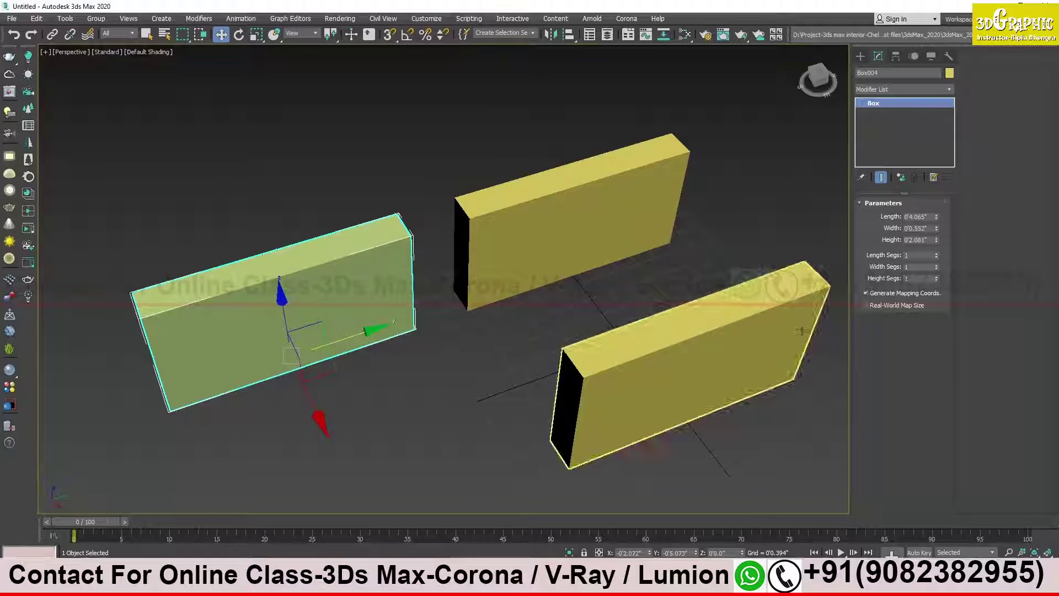
drag(937, 240, 935, 228)
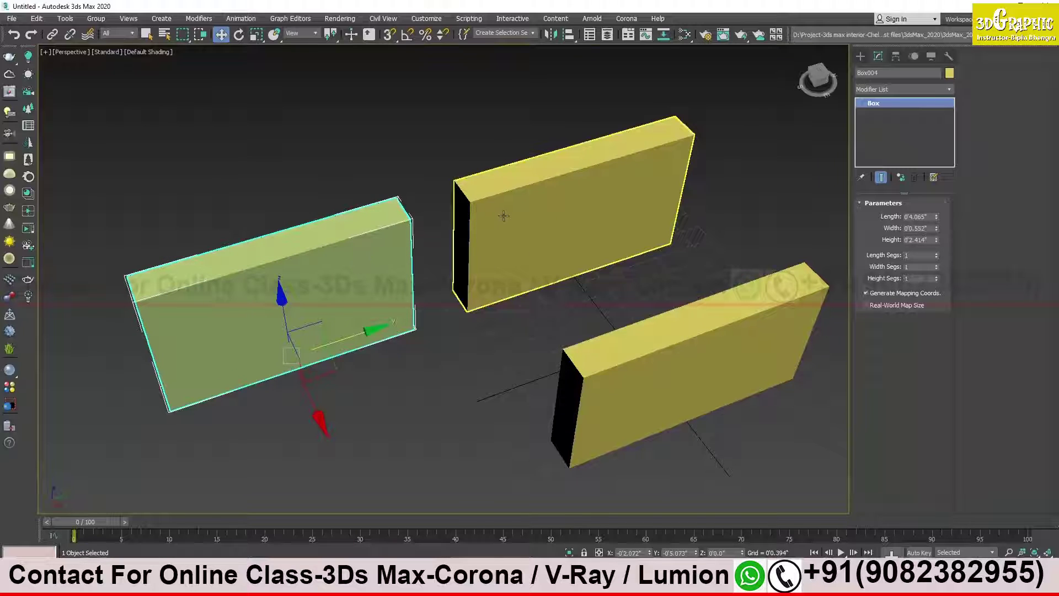
mouse_move(936, 240)
mouse_down()
mouse_move(934, 217)
mouse_move(921, 255)
mouse_move(922, 224)
mouse_move(920, 251)
mouse_move(946, 221)
mouse_move(946, 230)
mouse_up()
Select the independent copy "new box" and change its height to about 2.43" and its width to about 1.55"
alt+middle_drag(440, 271, 485, 324)
click(518, 238)
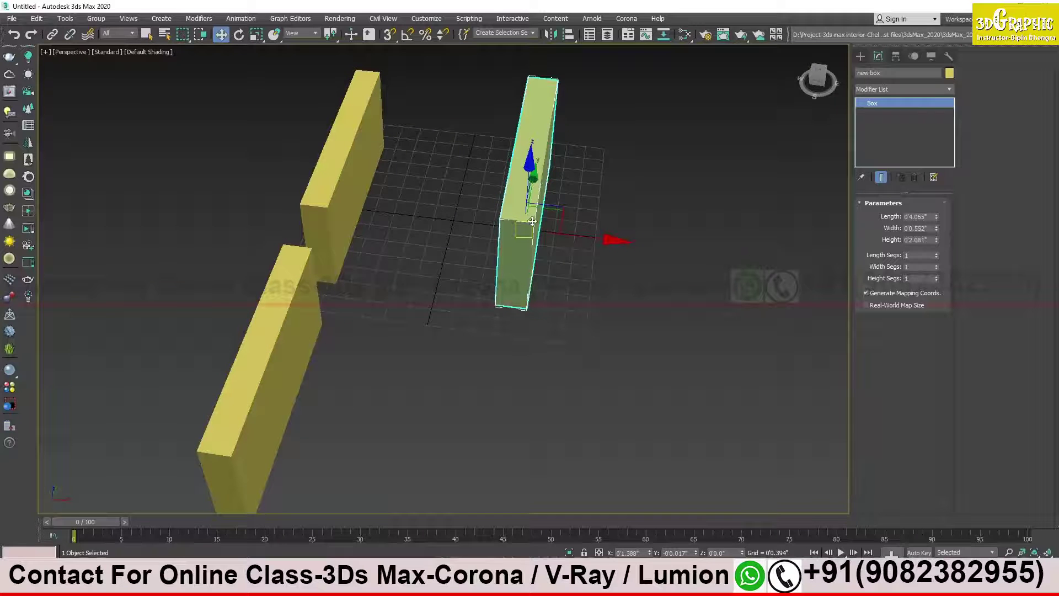
drag(936, 241, 936, 229)
alt+middle_drag(564, 313, 564, 280)
middle_drag(564, 280, 525, 326)
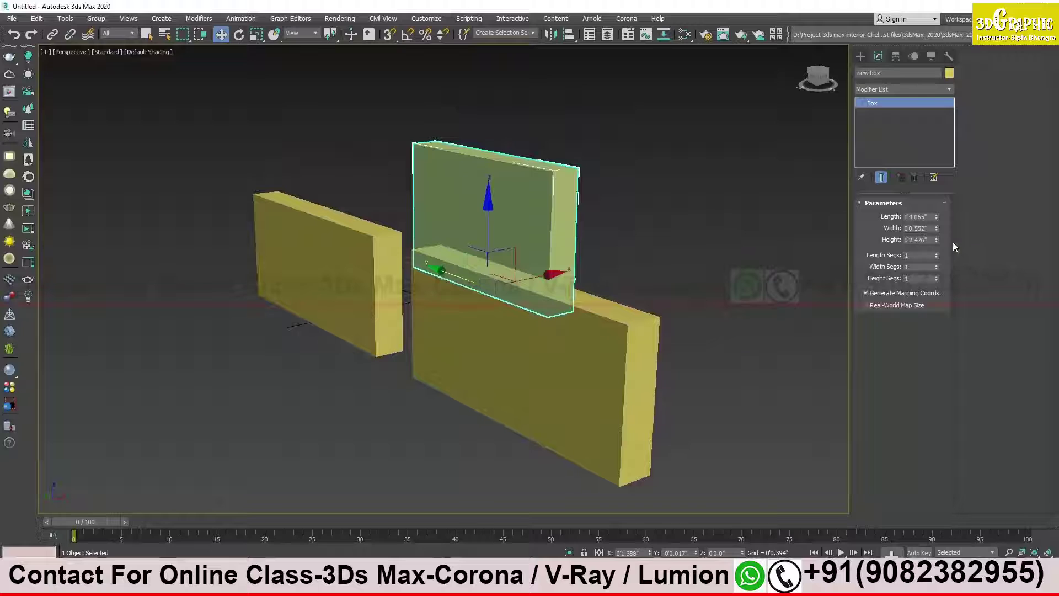
drag(936, 242, 865, 132)
alt+middle_drag(606, 234, 546, 293)
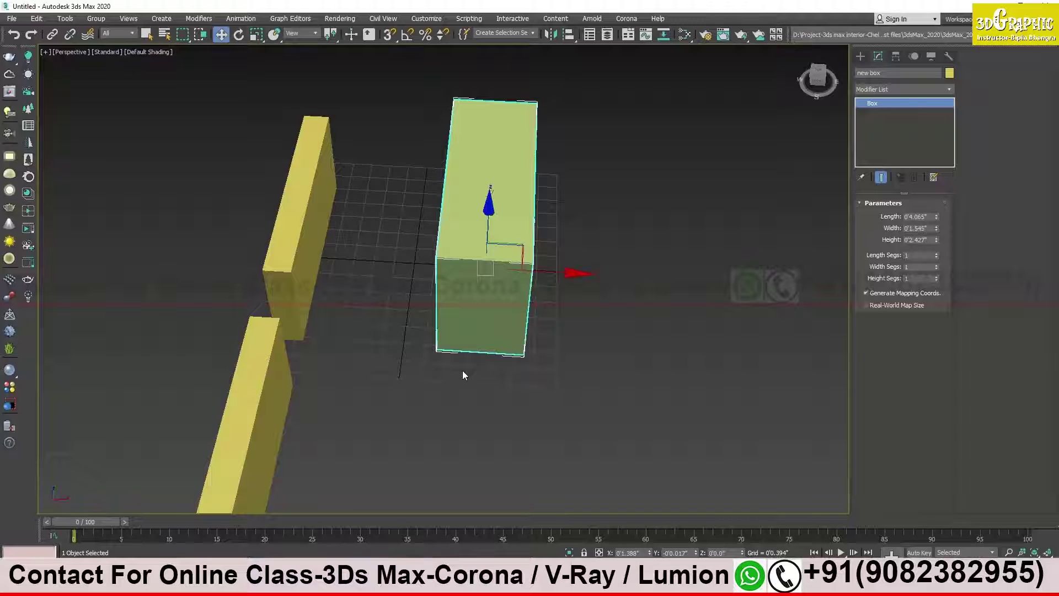
Select the original yellow box and resize it to about 3.00" long, 0.36" wide and 2.05" high
click(378, 246)
click(316, 240)
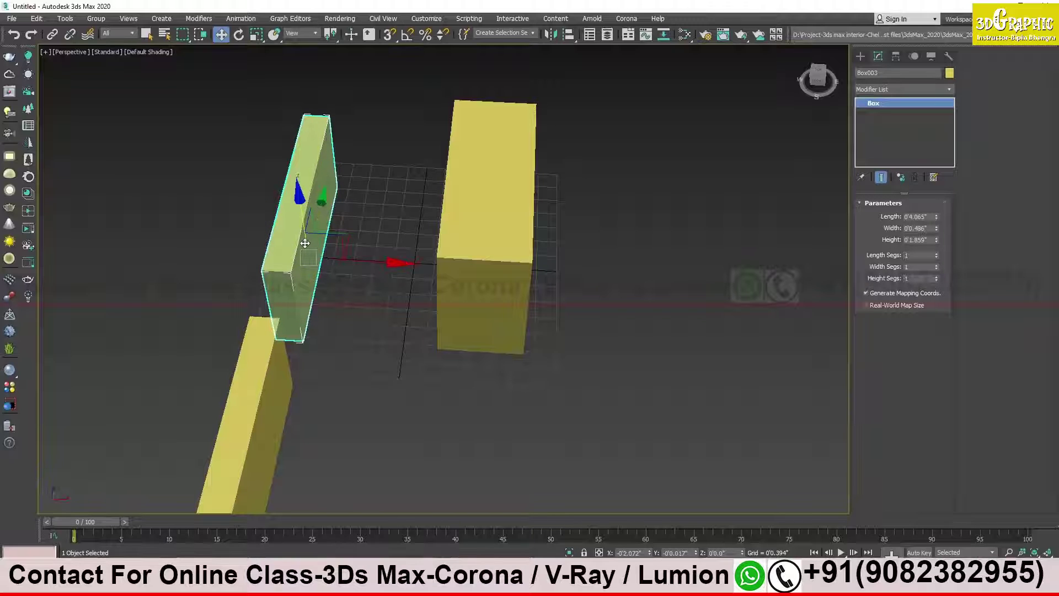
click(866, 57)
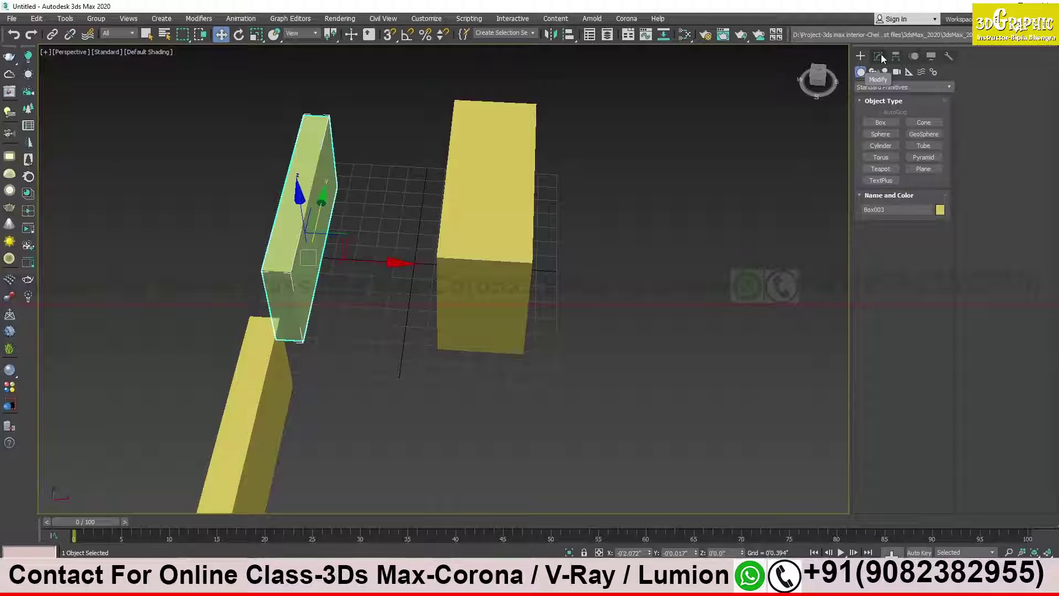
click(881, 55)
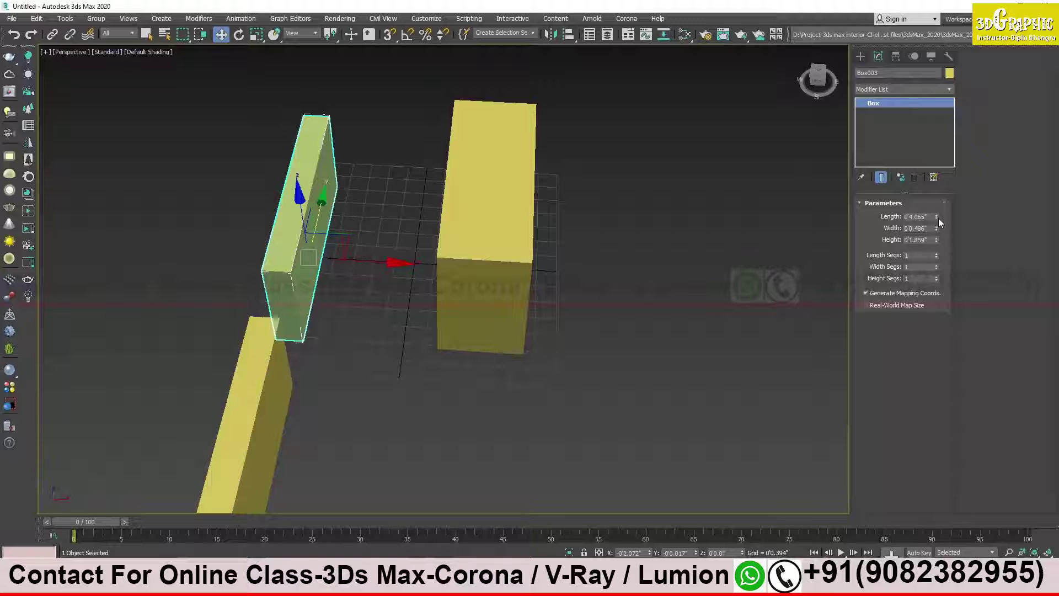
drag(937, 217, 936, 212)
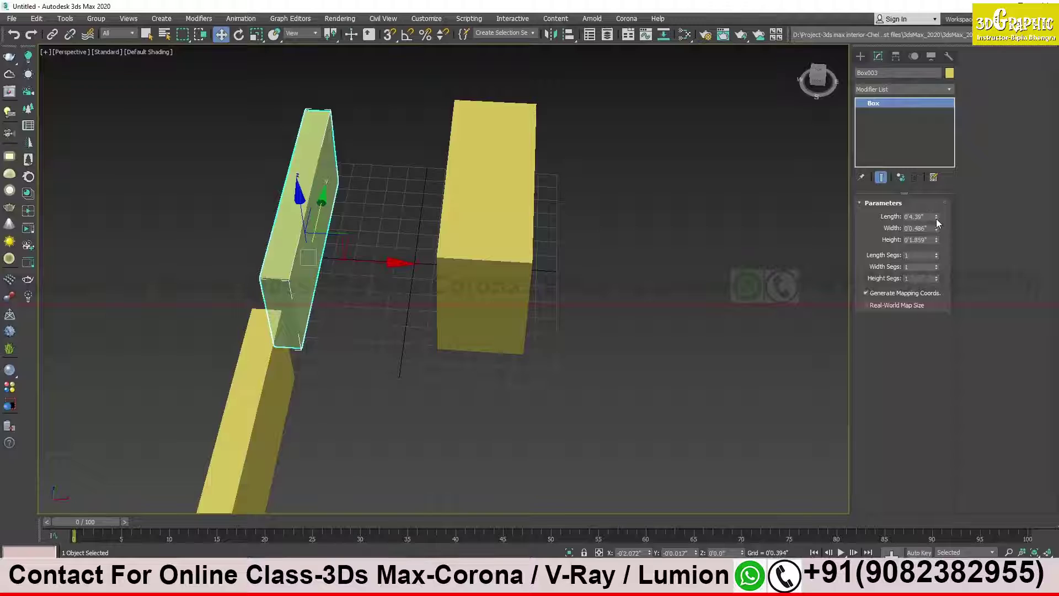
drag(937, 217, 924, 239)
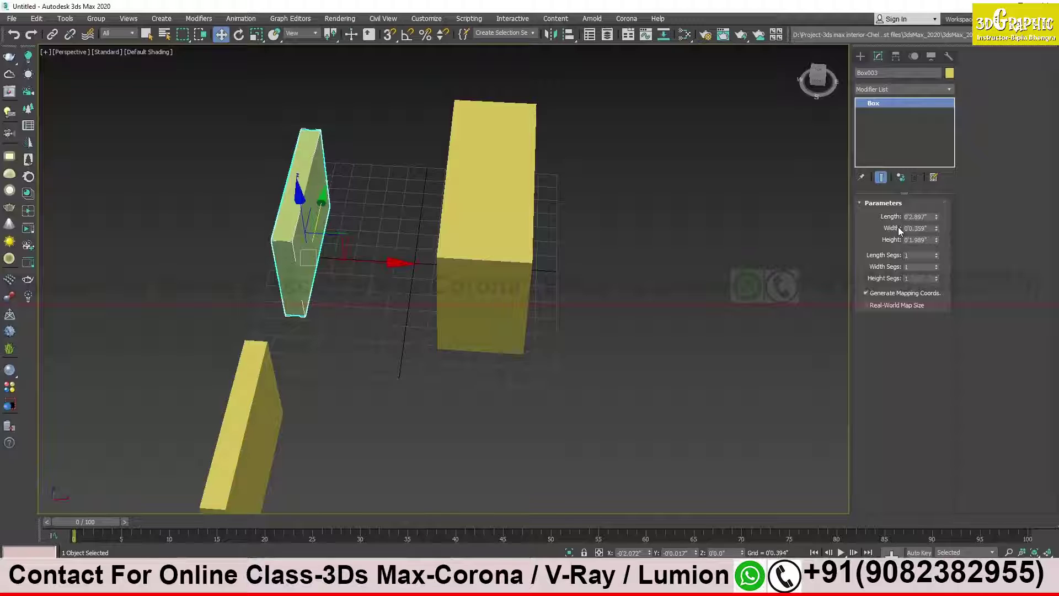
drag(937, 240, 931, 234)
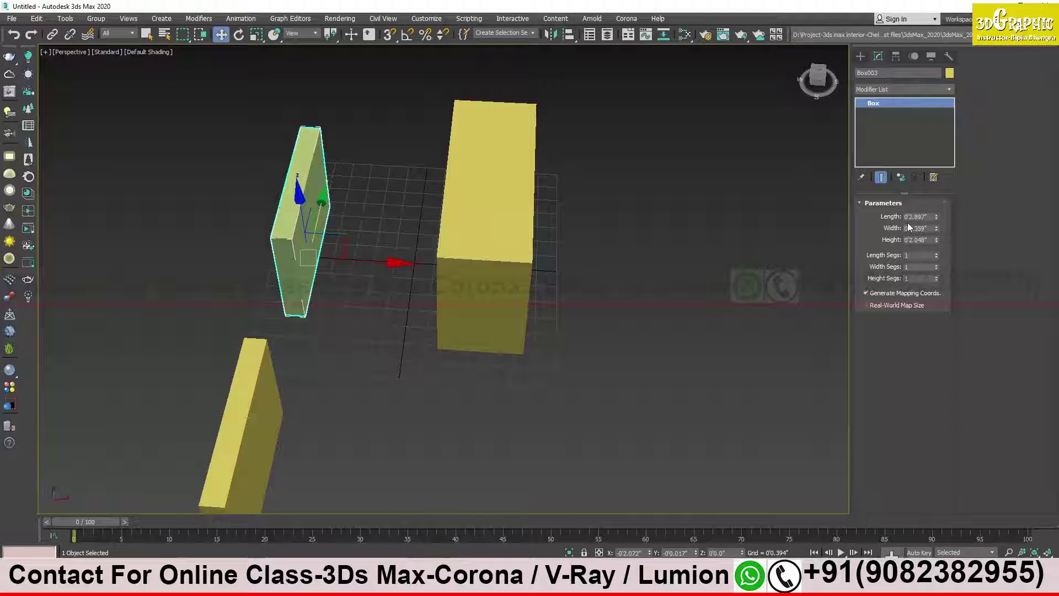
Create a cylinder with a radius of about 0.39" and height of about 2.92" between the original box and the wide box
click(864, 56)
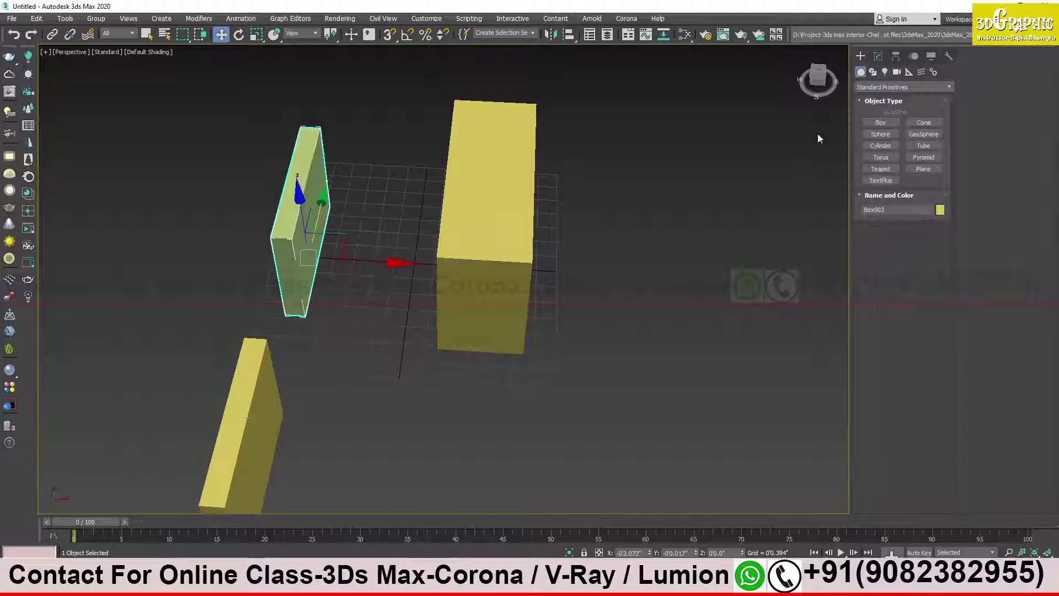
click(886, 145)
middle_drag(411, 248, 469, 216)
drag(443, 232, 466, 236)
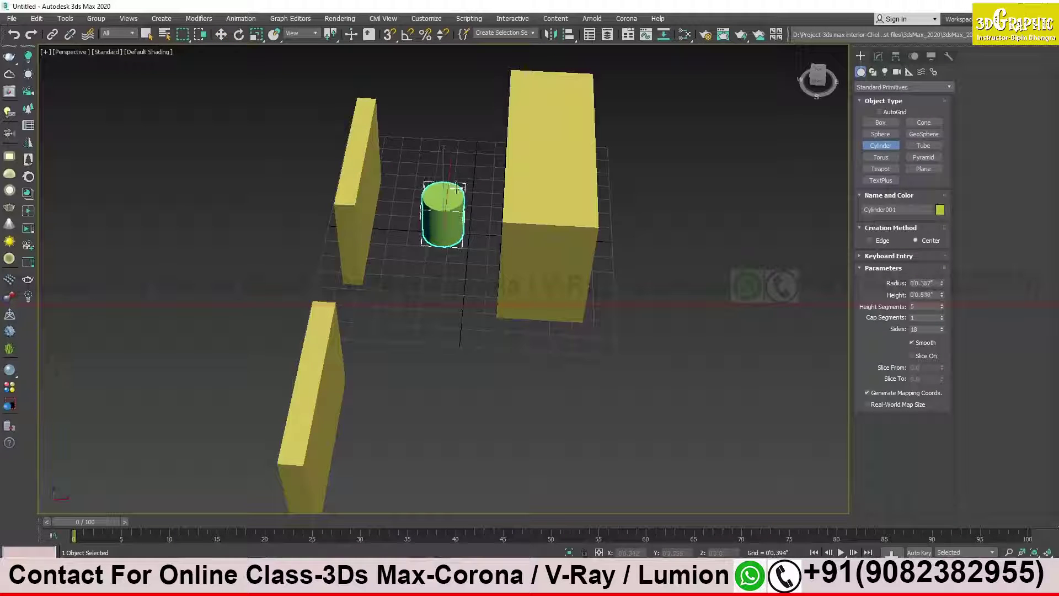
click(467, 91)
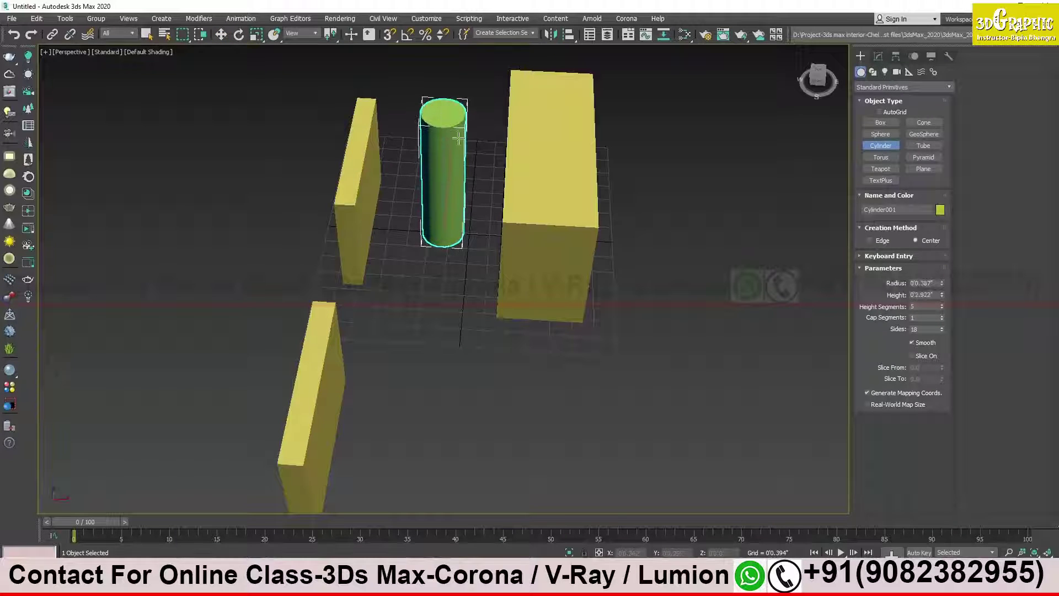
Modify the cylinder to a radius of about 0.40" and a height of about 5.93"
click(878, 56)
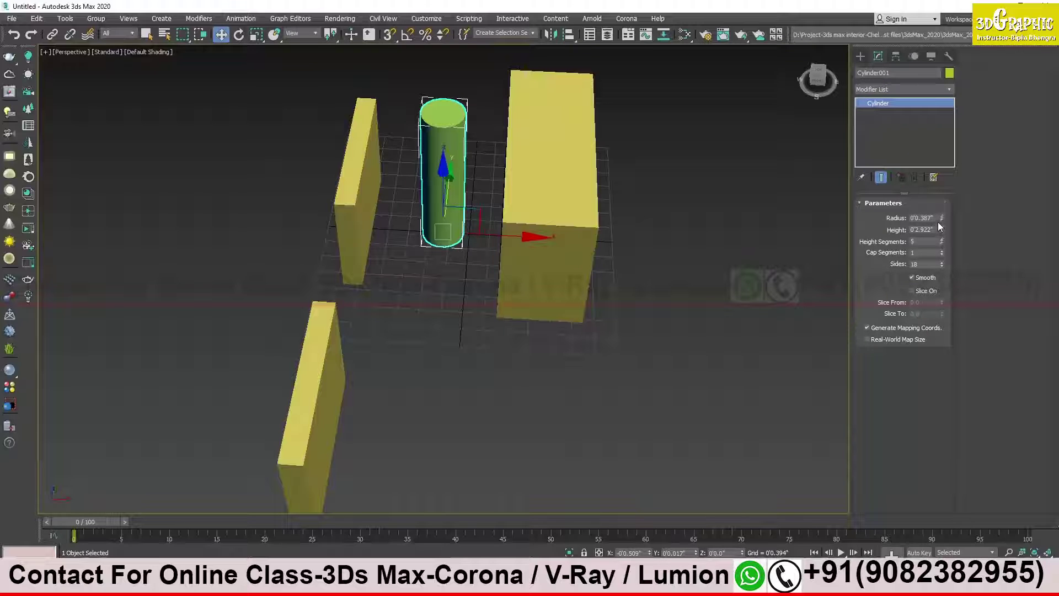
mouse_move(941, 217)
mouse_down()
mouse_move(943, 232)
mouse_move(944, 222)
mouse_up()
middle_drag(741, 214, 735, 245)
mouse_move(942, 243)
mouse_down()
mouse_move(940, 234)
mouse_move(942, 247)
mouse_up()
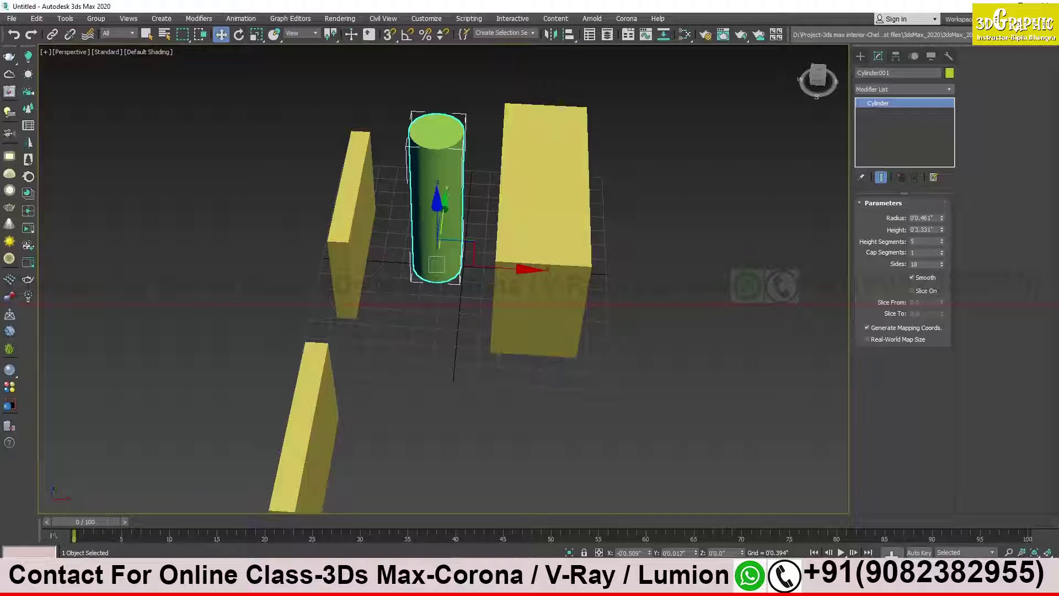
drag(941, 218, 594, 227)
middle_drag(595, 226, 595, 324)
alt+middle_drag(595, 325, 615, 308)
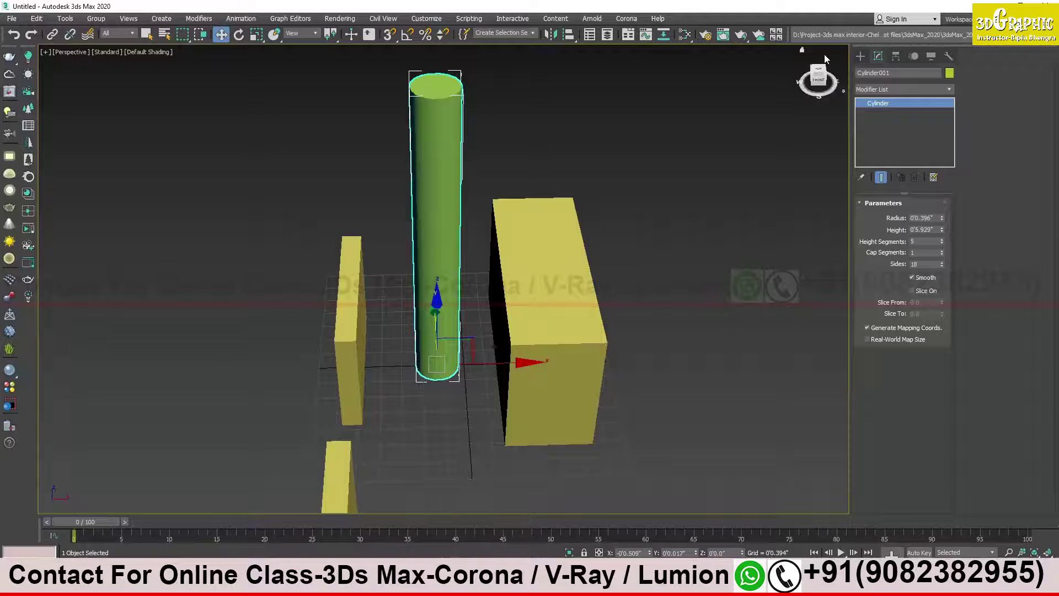
Create a pyramid about 0.97" wide, 1.35" deep and 1.33" high on the far side of the original thin box from the cylinder
click(860, 56)
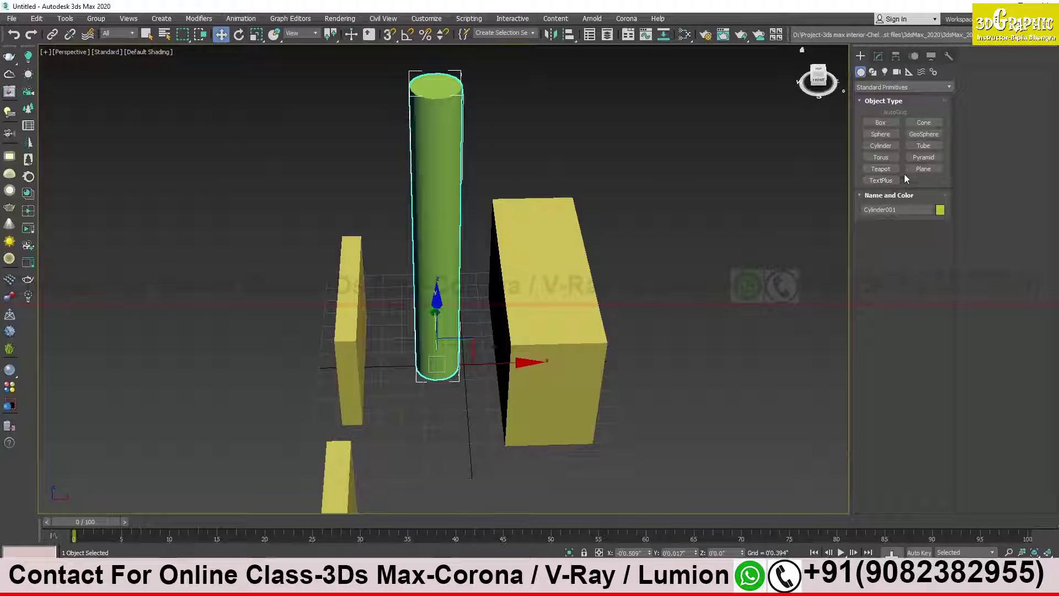
click(934, 159)
middle_drag(487, 254, 579, 199)
drag(317, 270, 364, 316)
click(345, 270)
Enlarge the pyramid to about 1.72" wide, 2.45" deep and 3.23" high
click(878, 55)
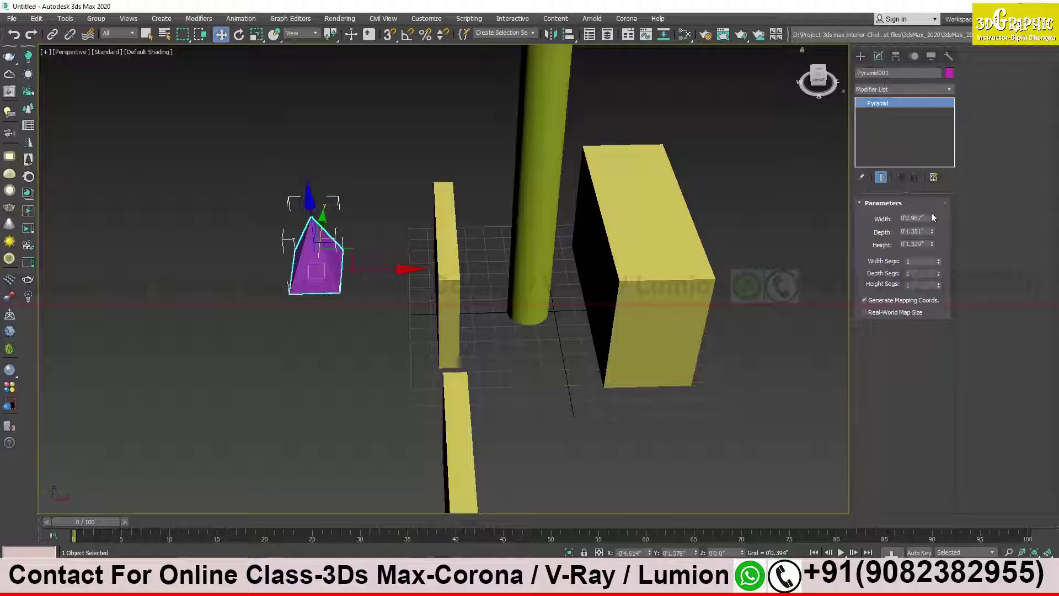
mouse_move(932, 218)
mouse_down()
mouse_move(932, 207)
mouse_move(932, 250)
mouse_move(932, 226)
mouse_up()
alt+middle_drag(496, 228, 408, 237)
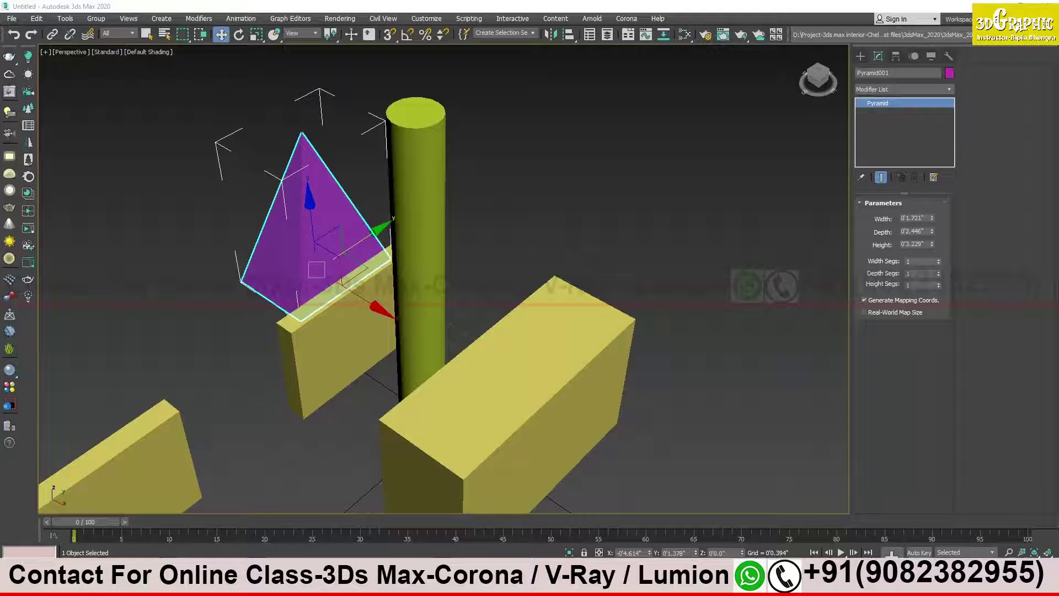
Delete the pyramid, the instanced box, the cylinder and the wide box, keeping only the original yellow box
mouse_move(602, 310)
alt+middle_down()
mouse_move(650, 288)
mouse_move(634, 308)
mouse_move(597, 318)
alt+middle_up()
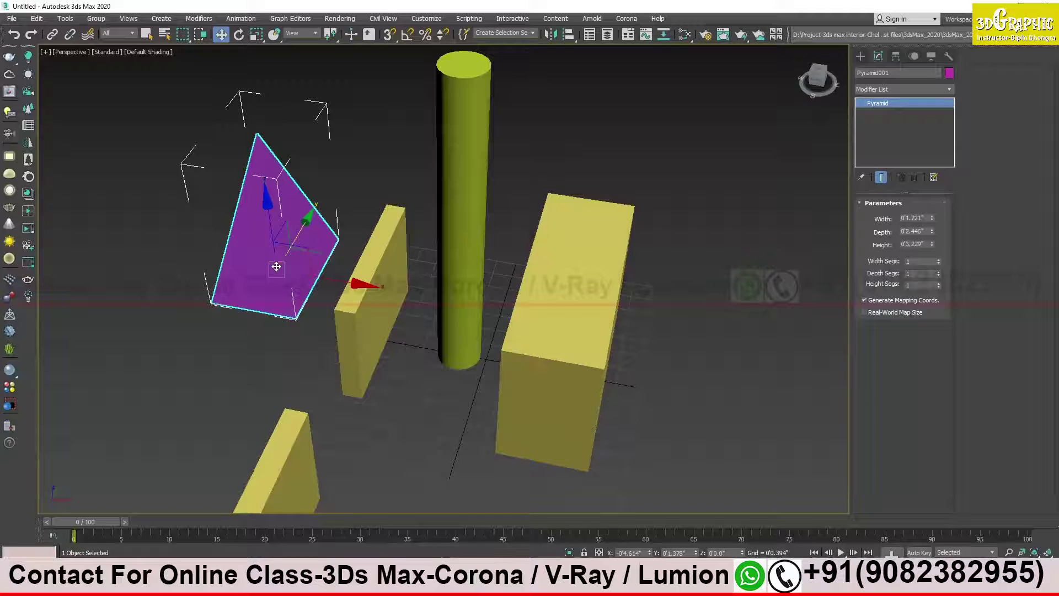
key(Delete)
middle_drag(349, 385, 354, 287)
click(260, 385)
key(Delete)
click(479, 234)
key(Delete)
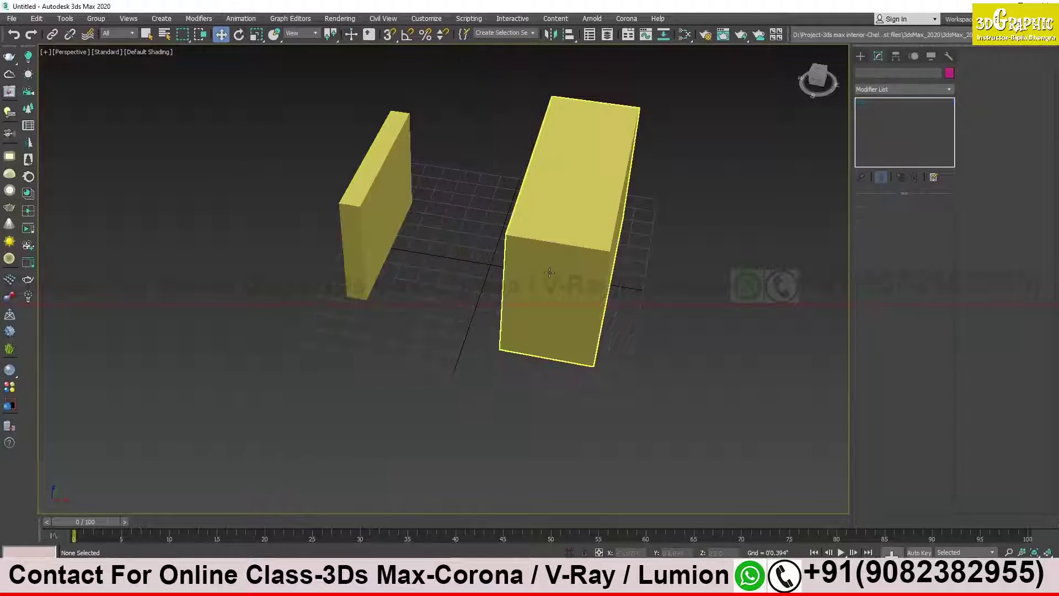
click(548, 279)
key(Delete)
Return to the primitive creation options and leave the remaining yellow box selected
click(380, 222)
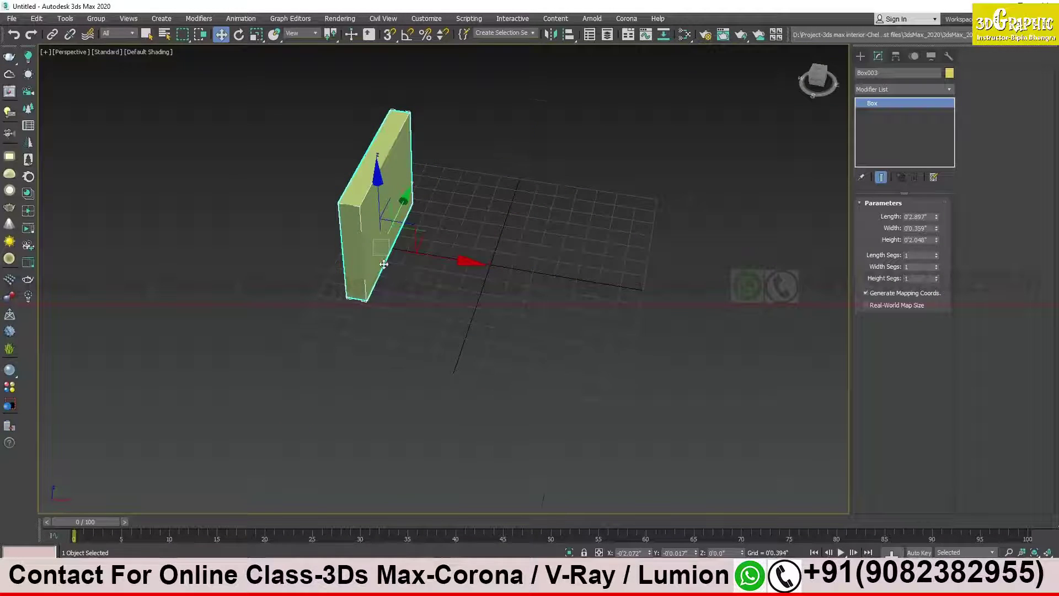
scroll(384, 265, up, 5)
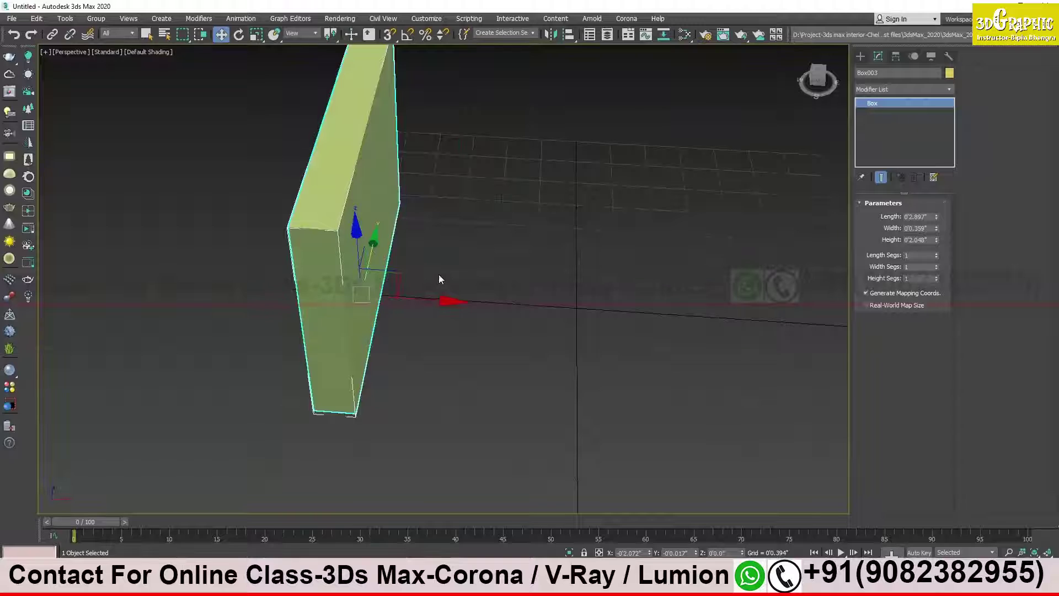
mouse_move(442, 273)
alt+middle_down()
mouse_move(462, 279)
mouse_move(442, 279)
alt+middle_up()
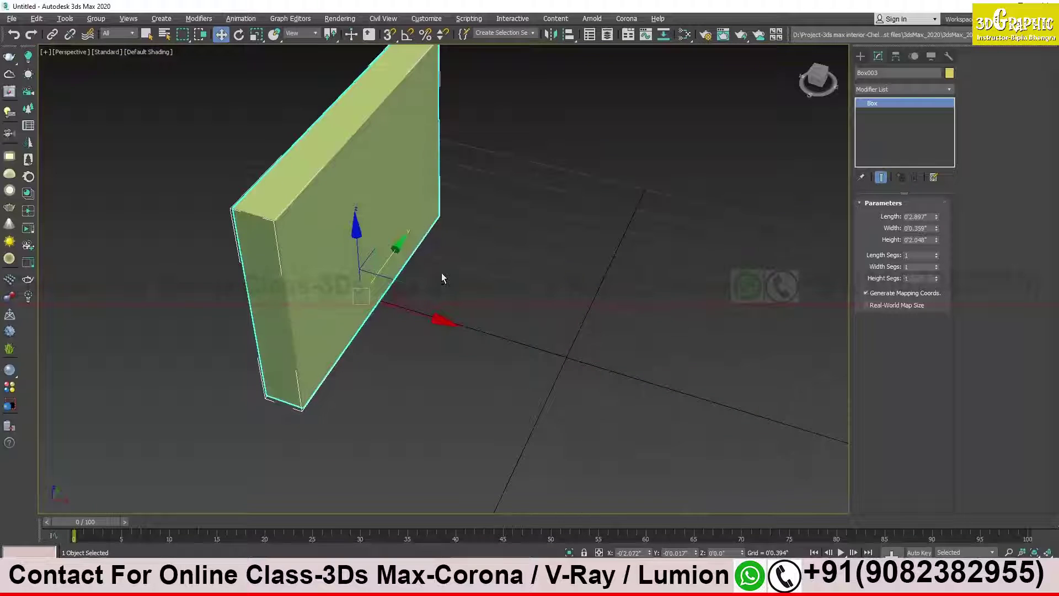
scroll(375, 254, down, 2)
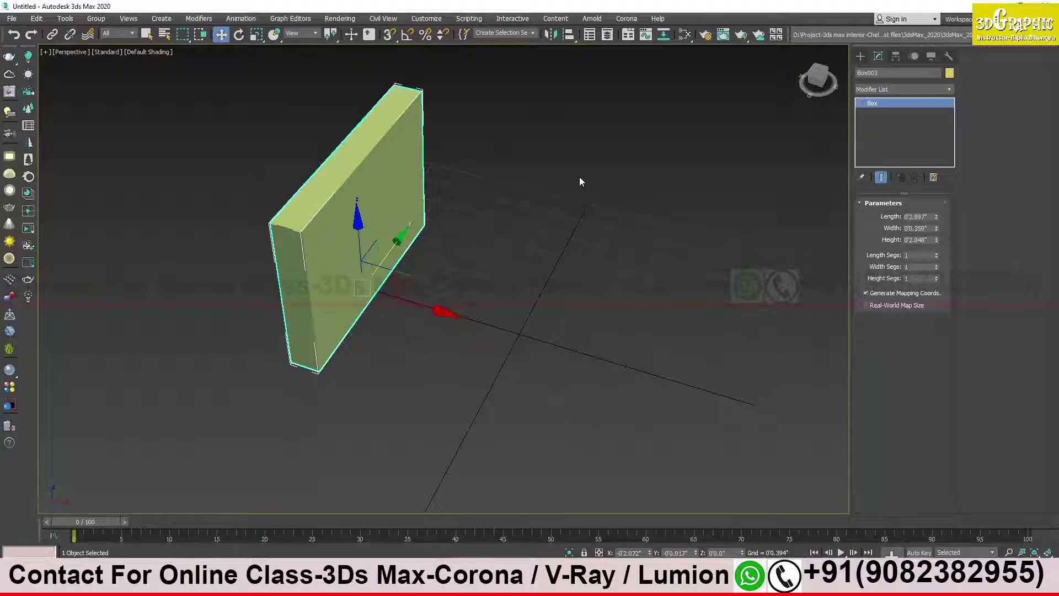
click(860, 55)
click(466, 283)
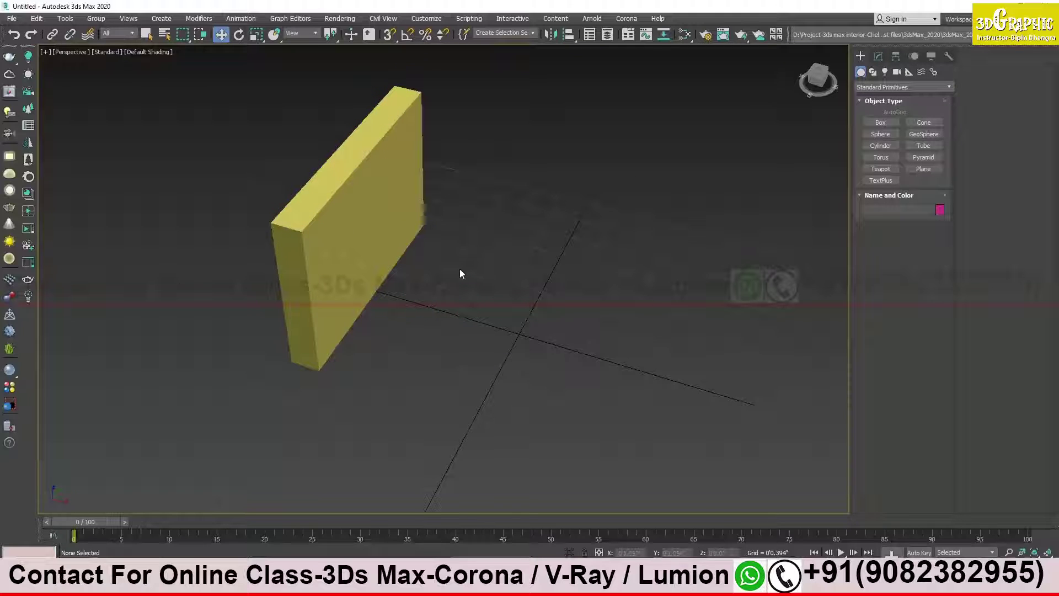
click(369, 207)
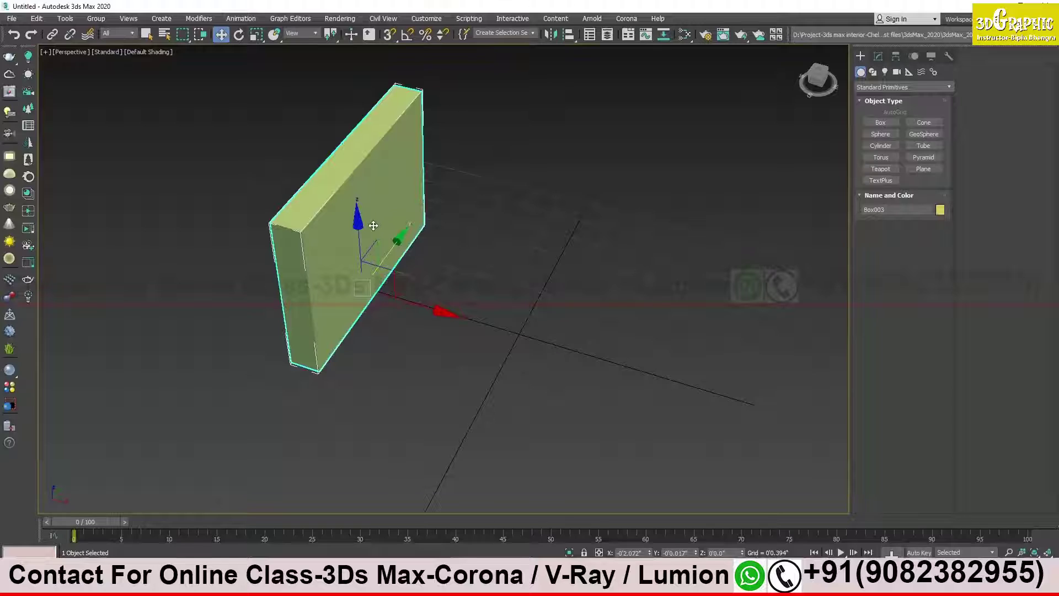
Open the yellow box's parameters and try heights of 5 feet and 2 feet
click(879, 56)
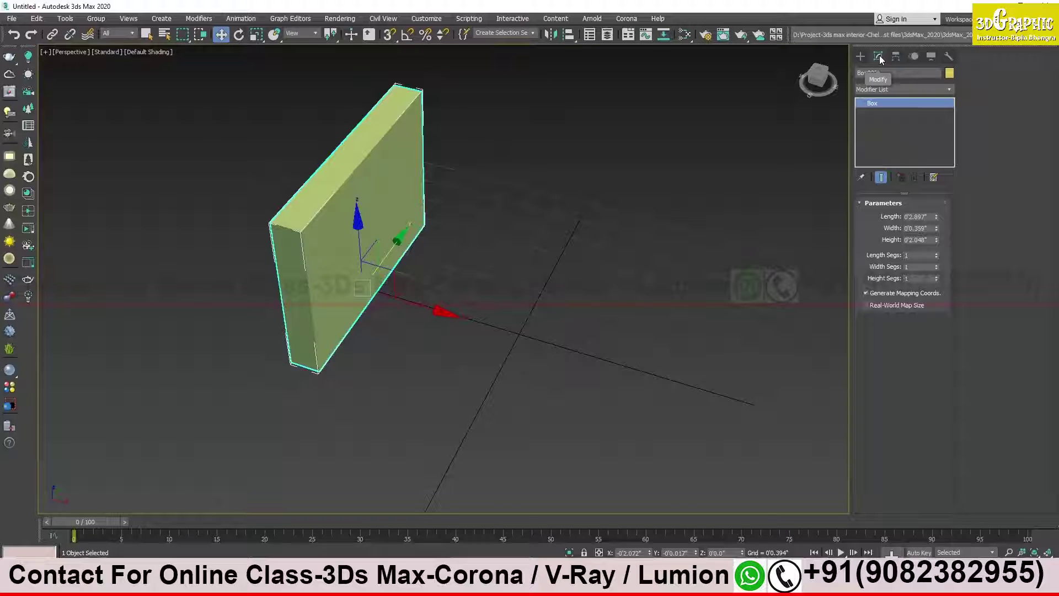
double_click(929, 240)
text(5)
key(Return)
text(2)
key(Return)
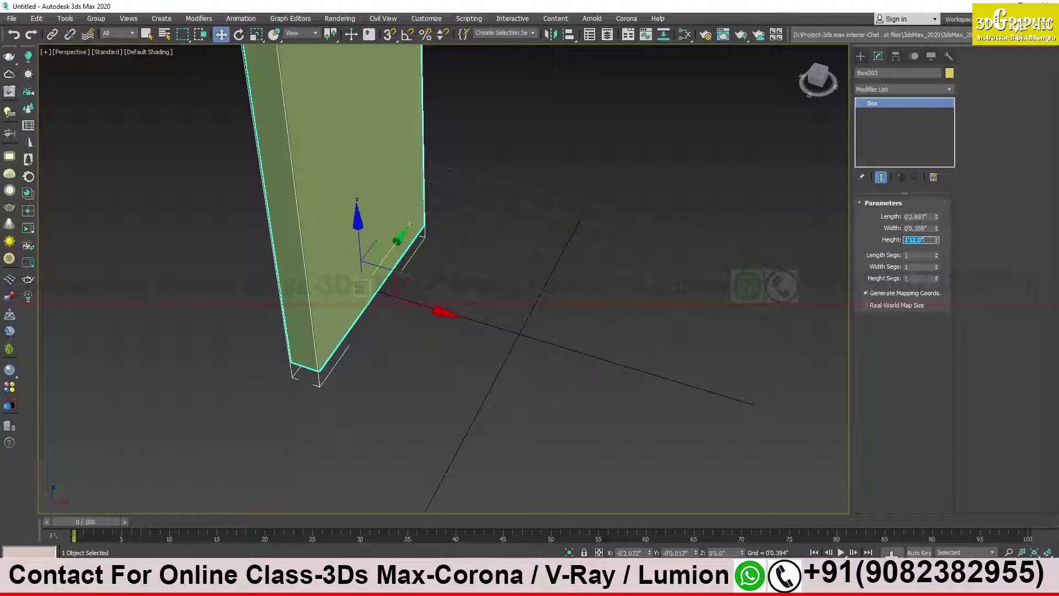
Set the yellow box's height to .6 feet and reduce it to about 4.1"
text(.6)
key(Return)
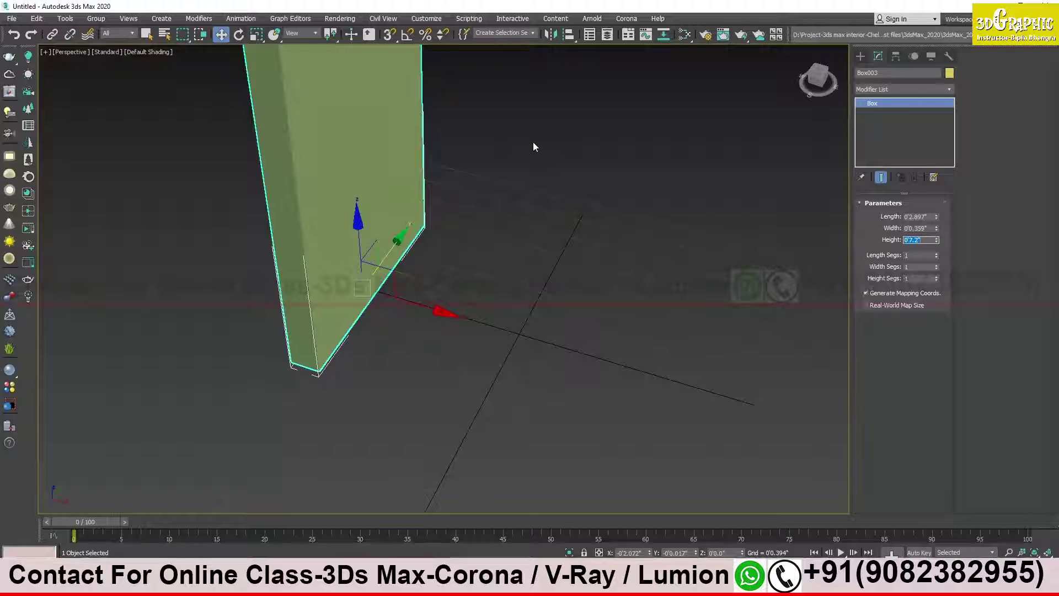
scroll(475, 235, down, 4)
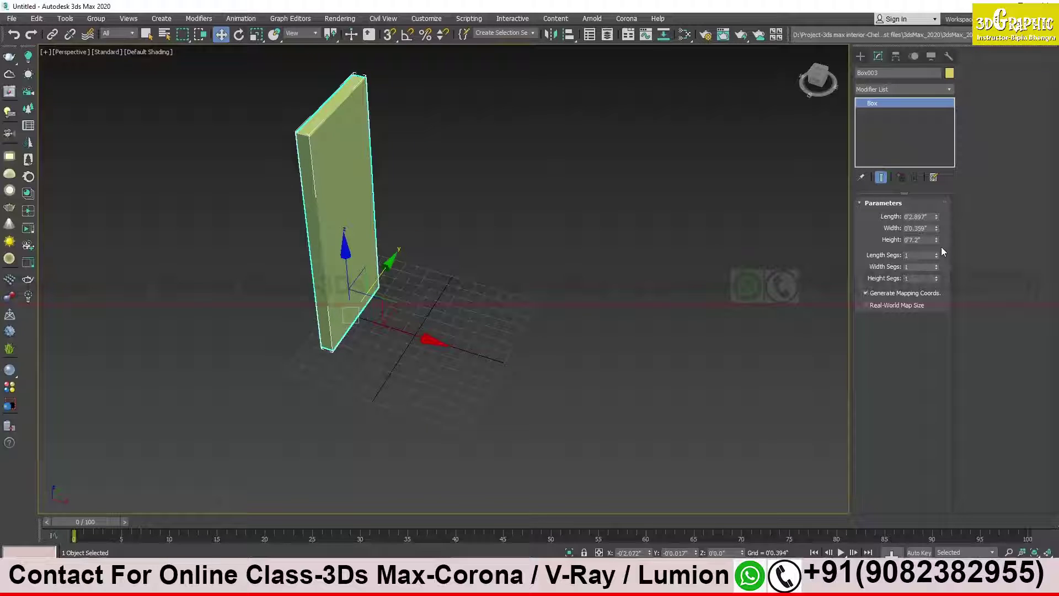
mouse_move(937, 239)
mouse_down()
mouse_move(938, 275)
mouse_move(949, 254)
mouse_up()
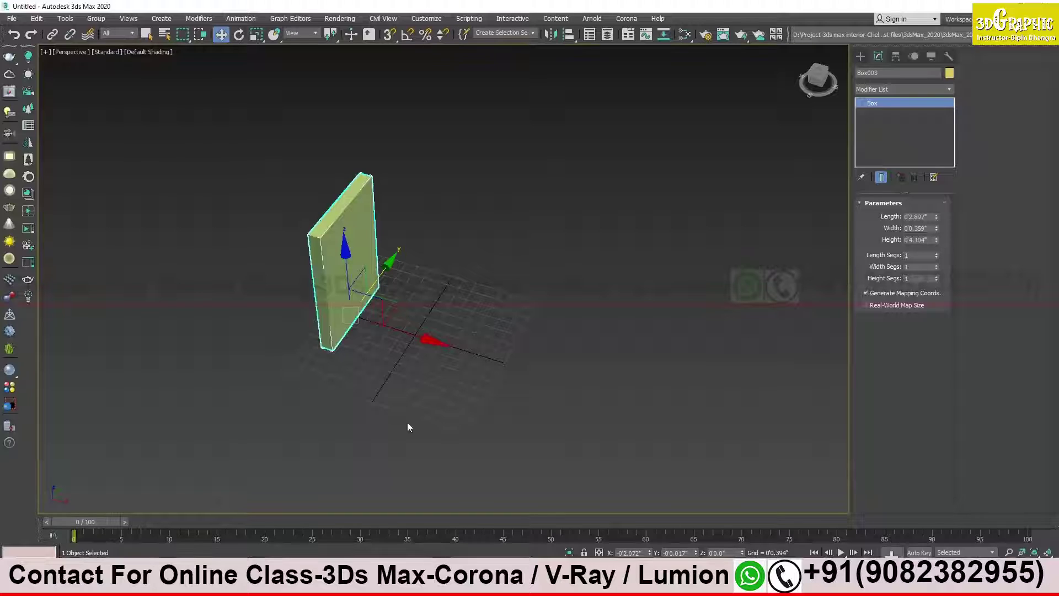
Launch the Windows Magnifier and reselect the yellow box in 3ds Max
key(super)
text(ma)
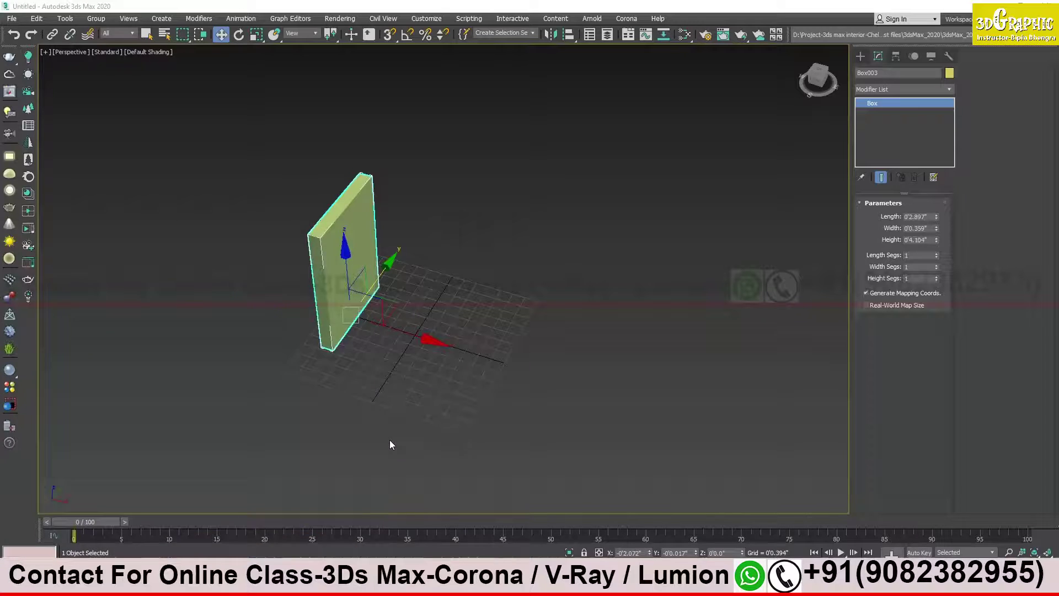
text(g)
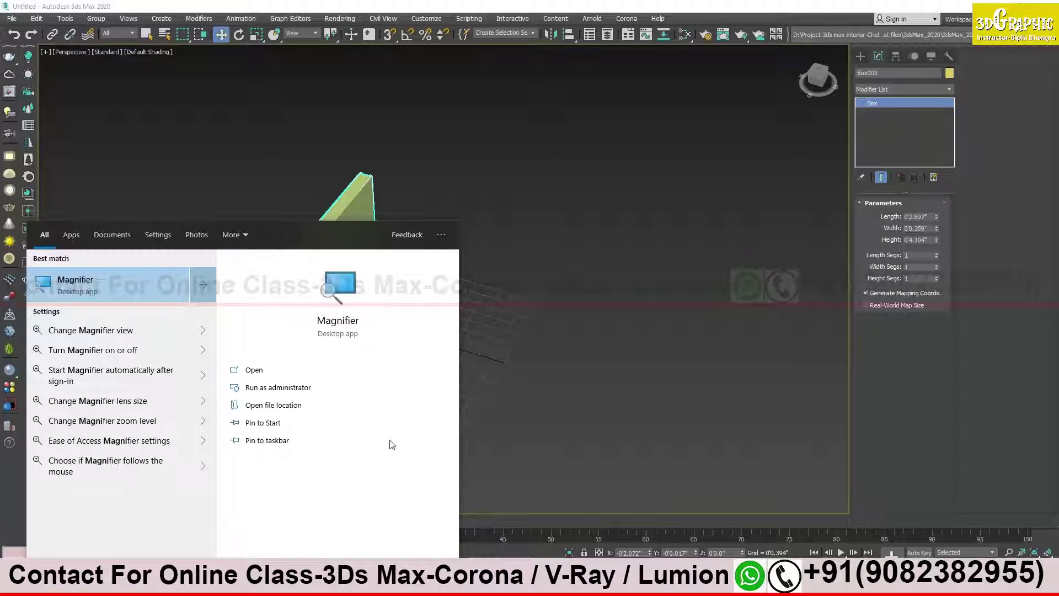
click(366, 370)
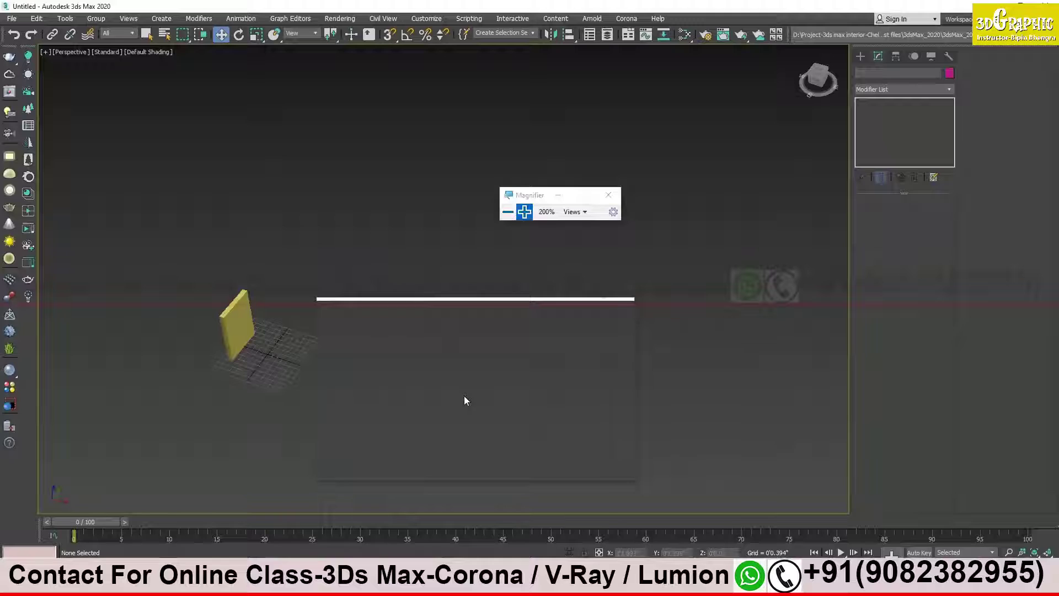
click(233, 319)
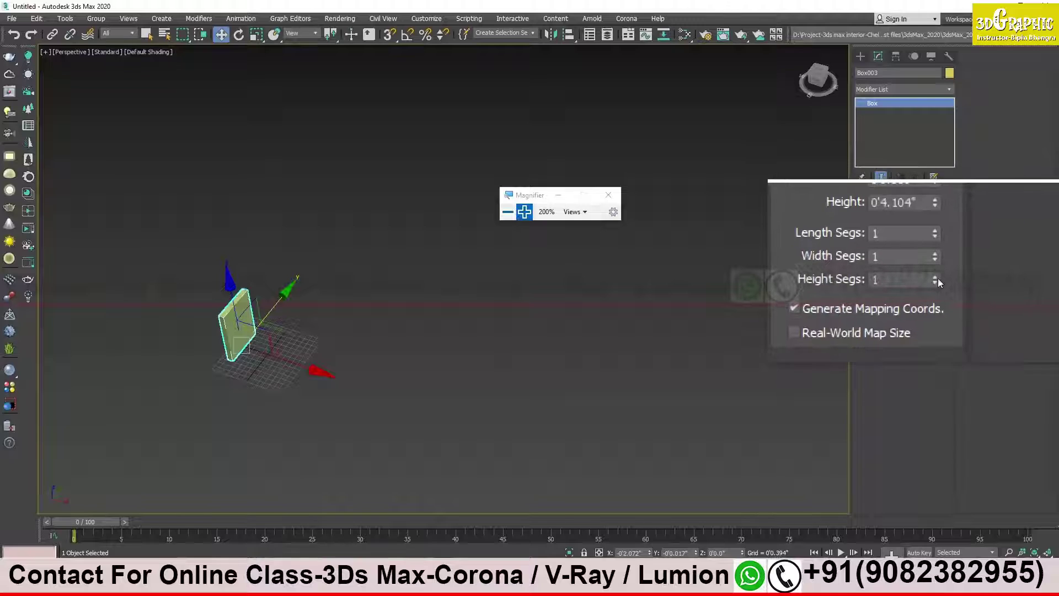
Adjust the box to about 2.49" long and 0.31" wide, try a height of 7 feet, and lower it to about 6.72"
drag(937, 277, 934, 225)
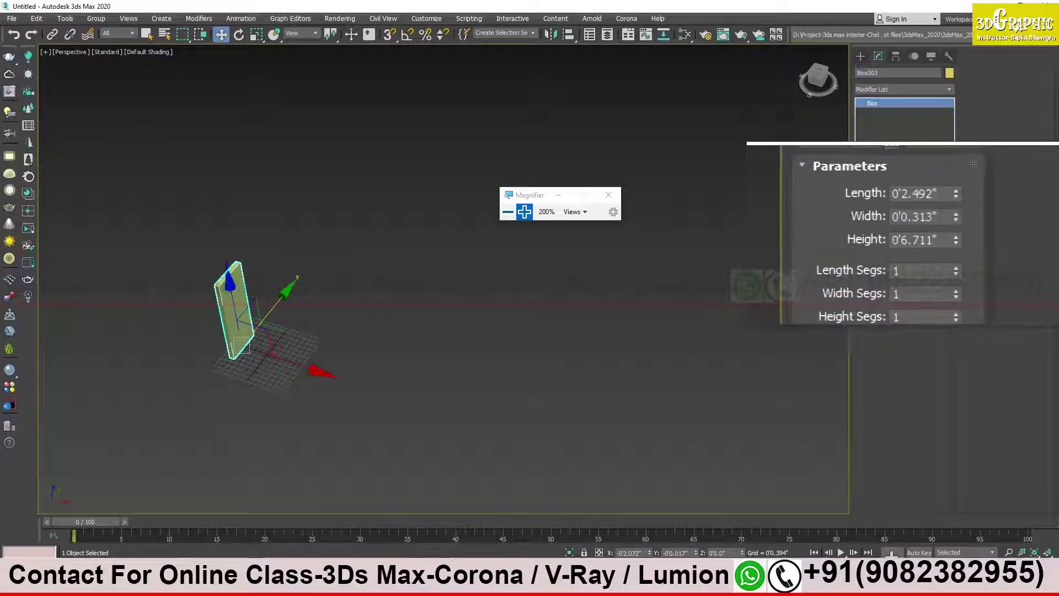
double_click(919, 240)
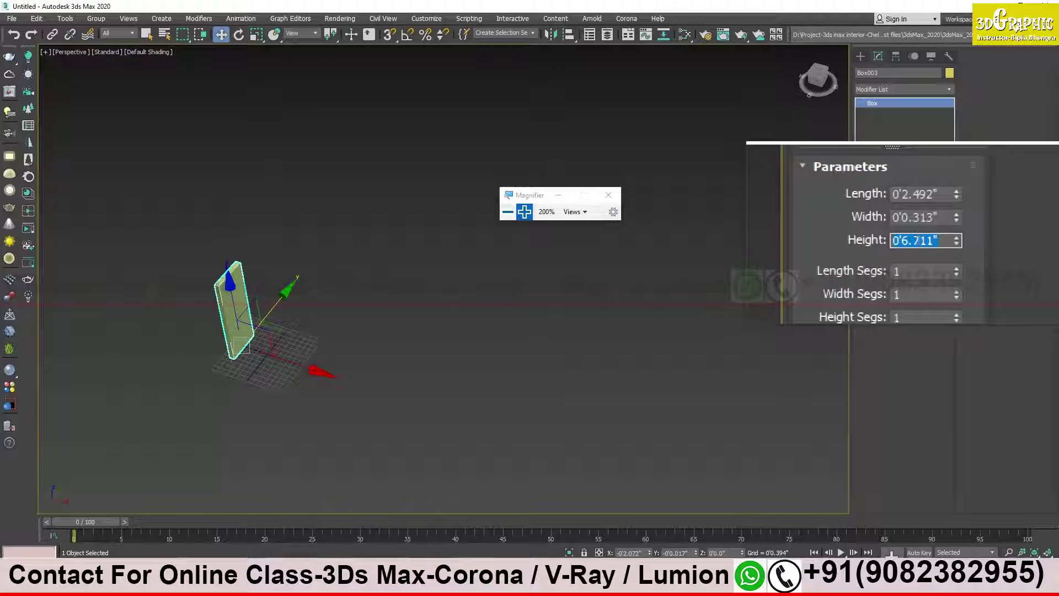
text(7)
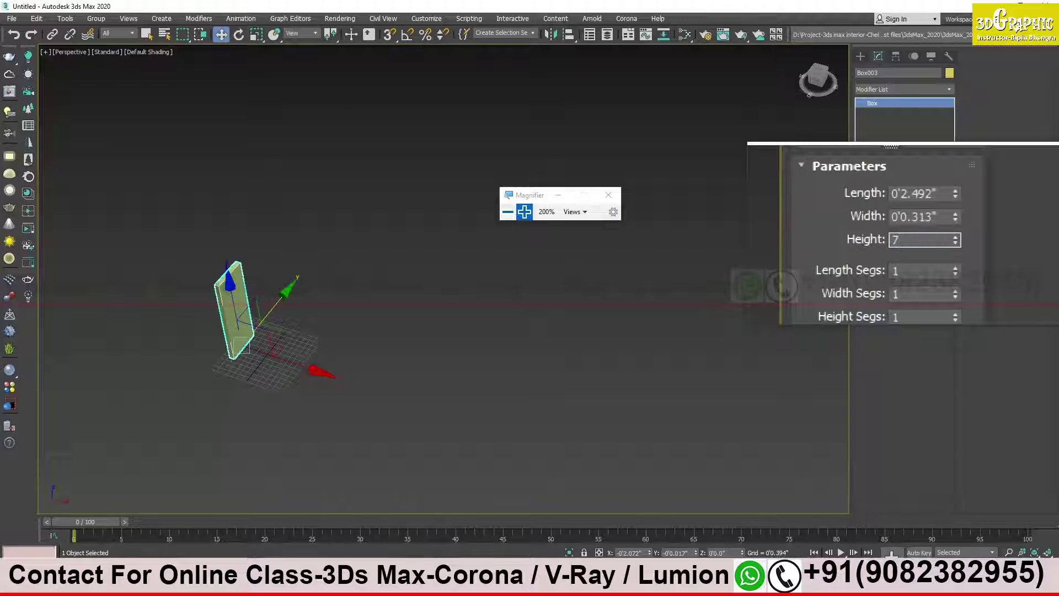
key(Return)
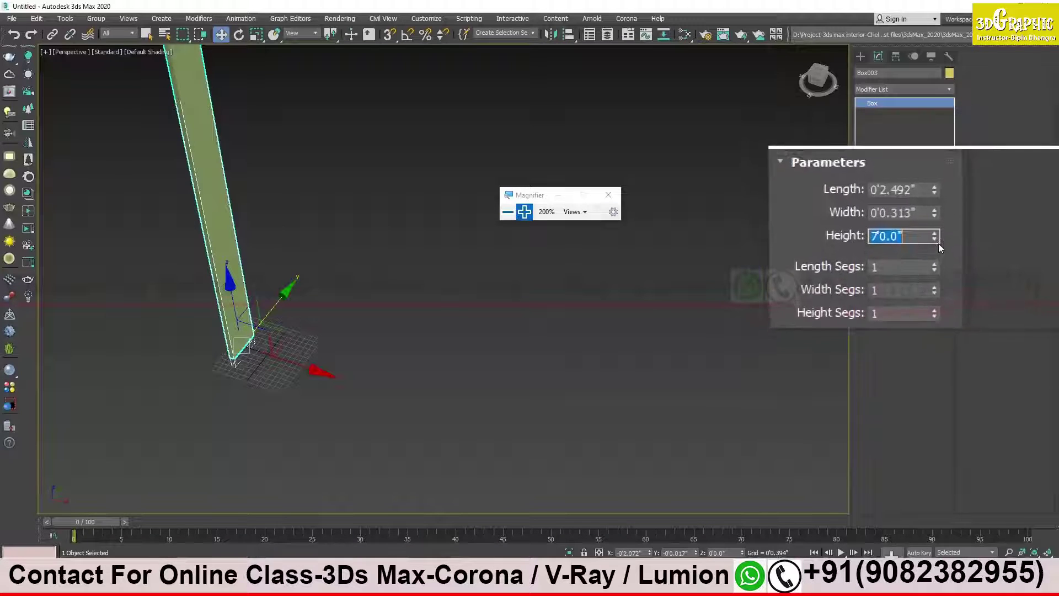
drag(939, 245, 945, 283)
Close the Magnifier
key(super+Escape)
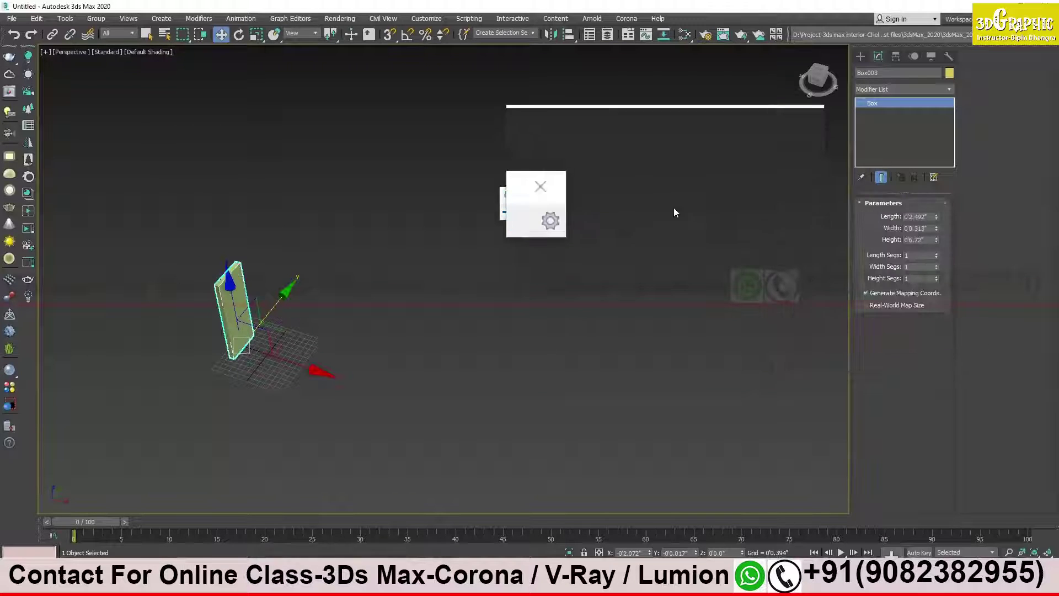
key(super+plus)
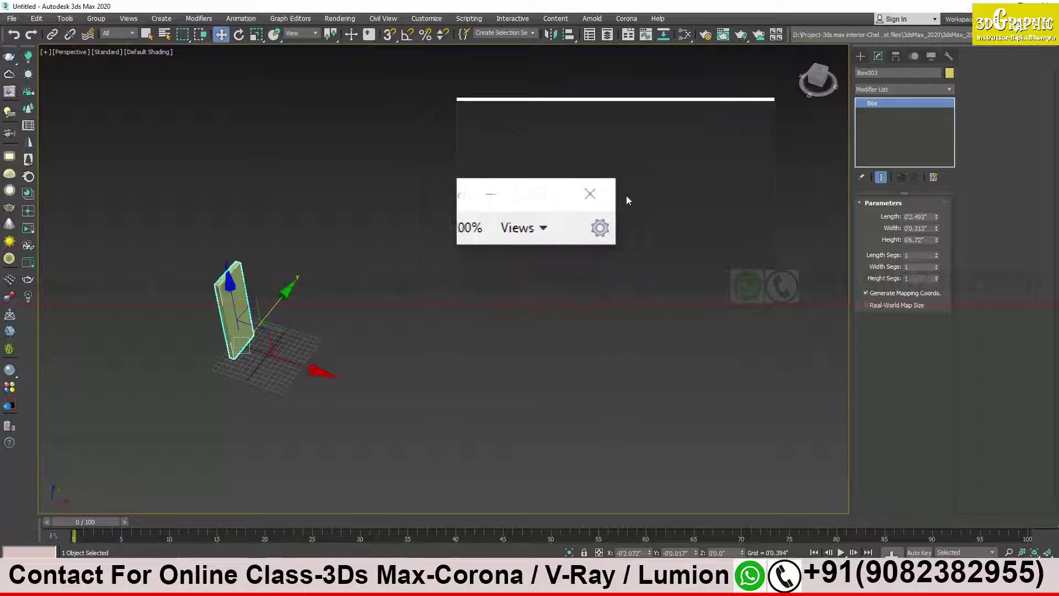
click(612, 195)
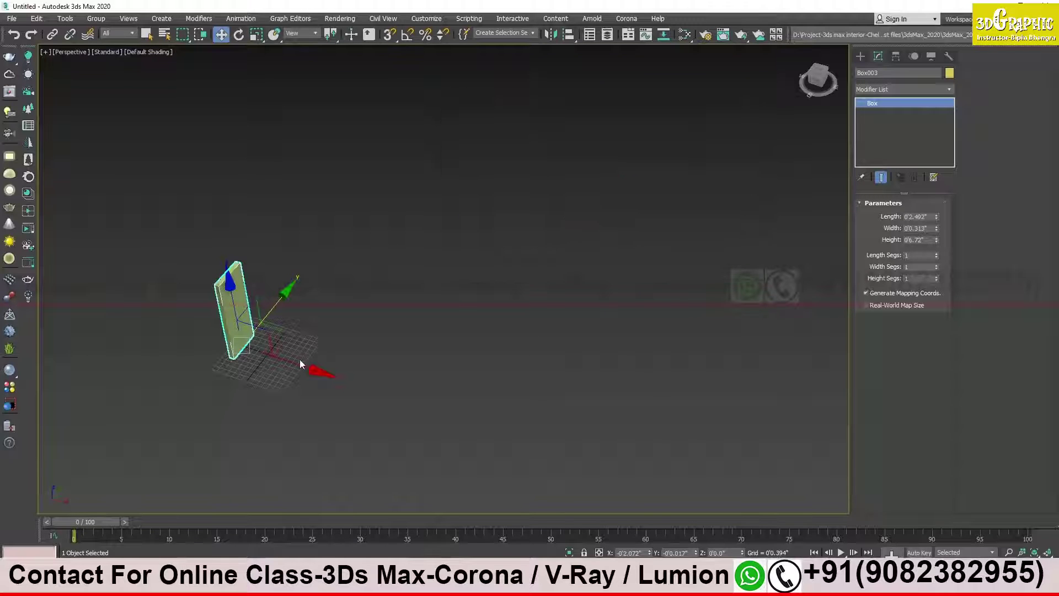
Resize the yellow box to about 5.11" long, 0.32" wide and 2.35" high
scroll(366, 328, up, 5)
middle_drag(299, 327, 386, 347)
drag(936, 240, 937, 265)
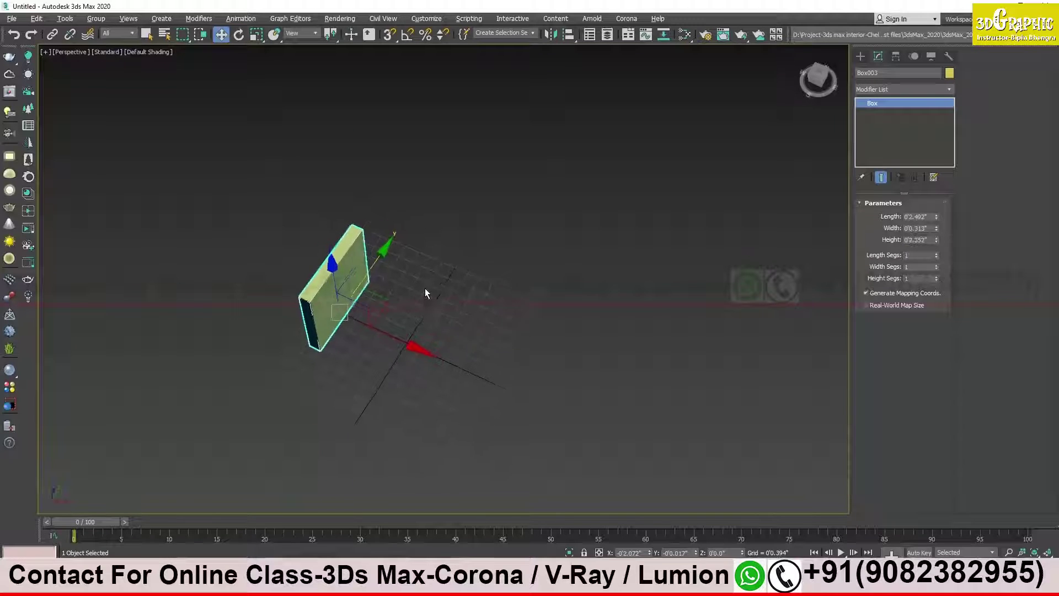
drag(936, 228, 610, 235)
alt+middle_drag(610, 234, 387, 329)
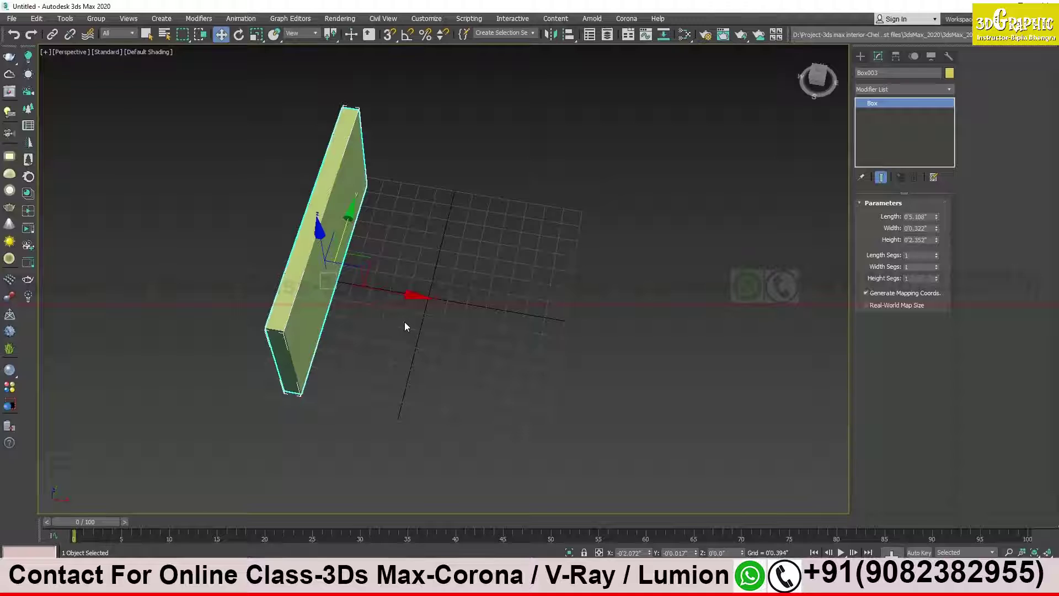
Clone the yellow box as a Copy along the positive X axis, on the opposite side of the grid
shift+drag(411, 296, 622, 334)
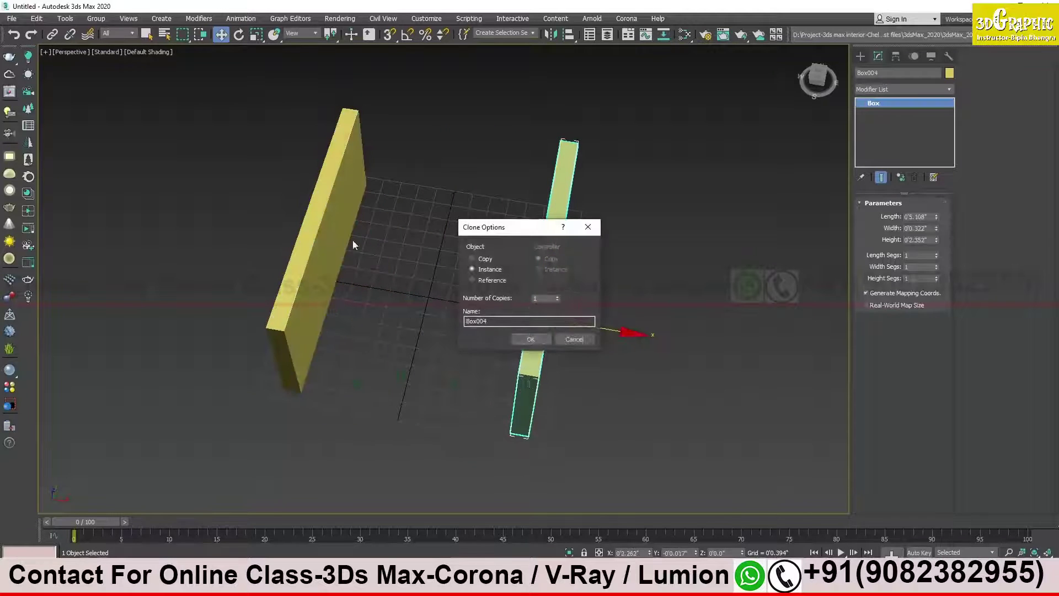
click(474, 257)
click(536, 339)
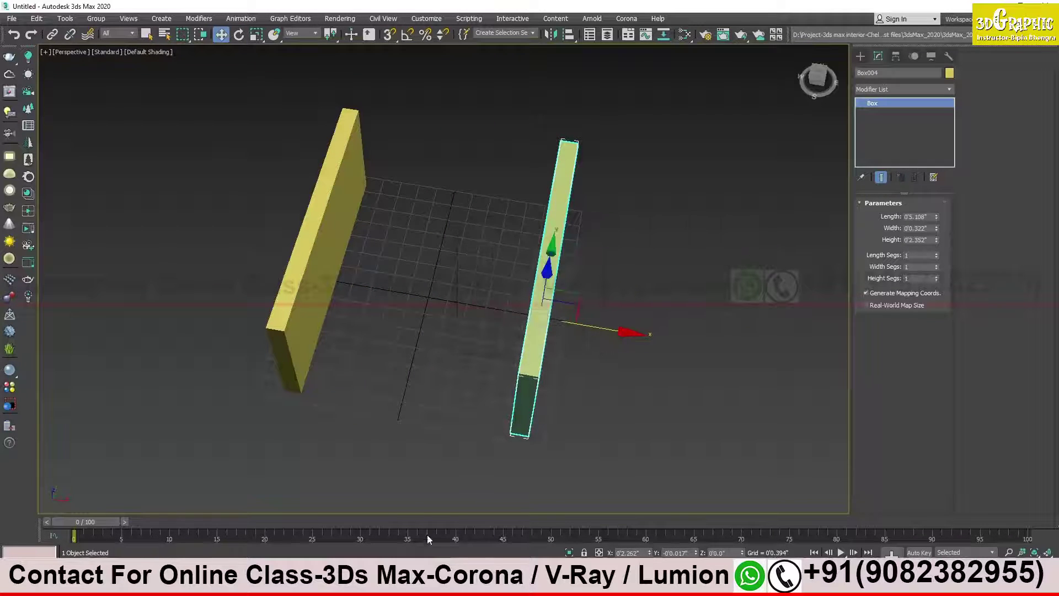
Switch to the Word notes, reduce the page zoom, and start a new line reading "To copy any 3d obj or duplicate"
key(alt+Tab)
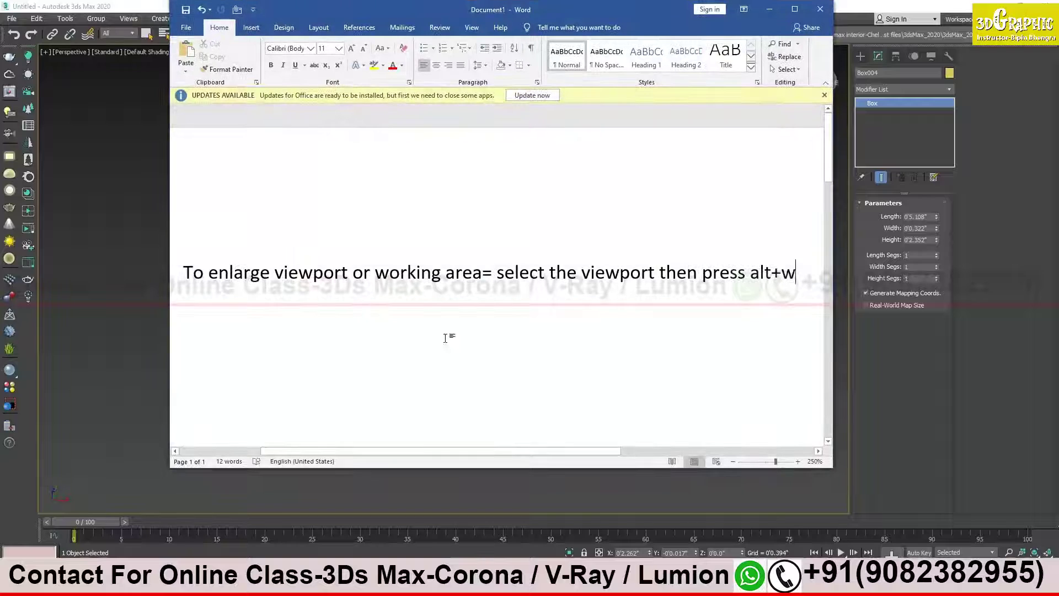
click(733, 462)
click(733, 462)
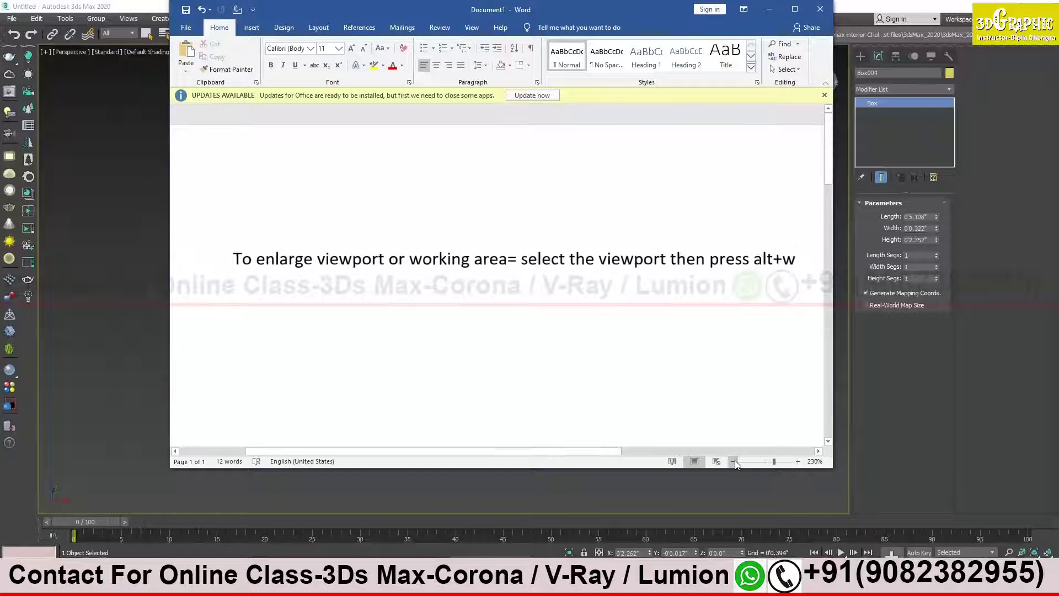
key(Return)
text(To copy)
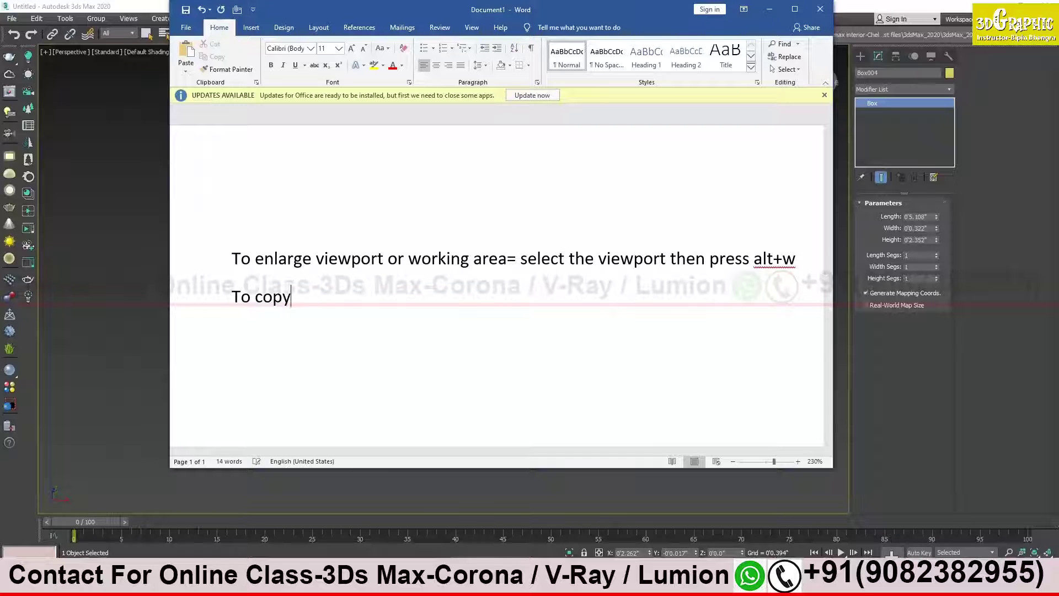
text( anu)
key(BackSpace)
key(BackSpace)
text(y 3d obj)
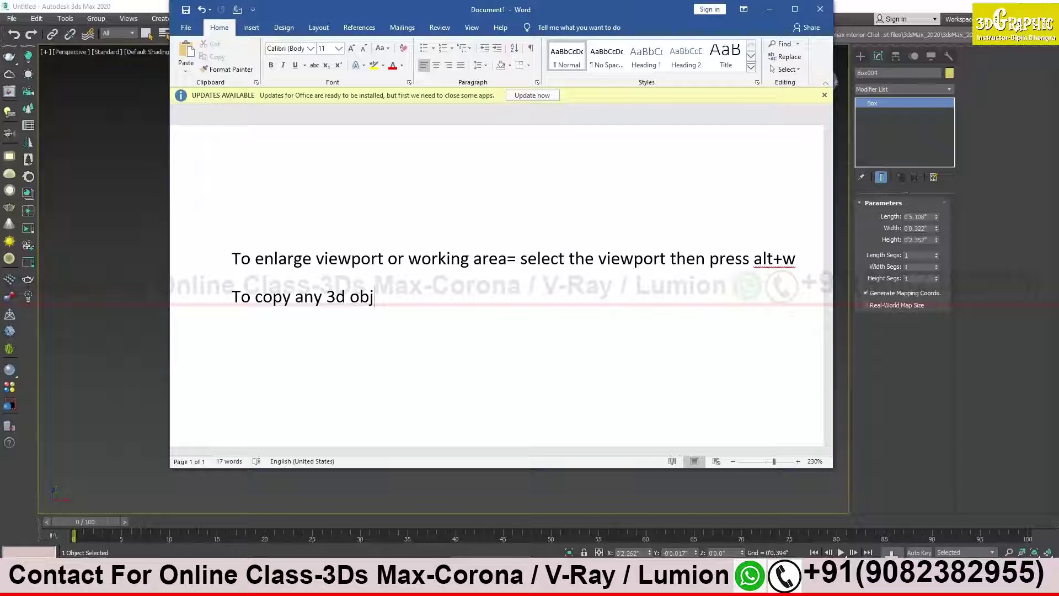
text(or duplicate)
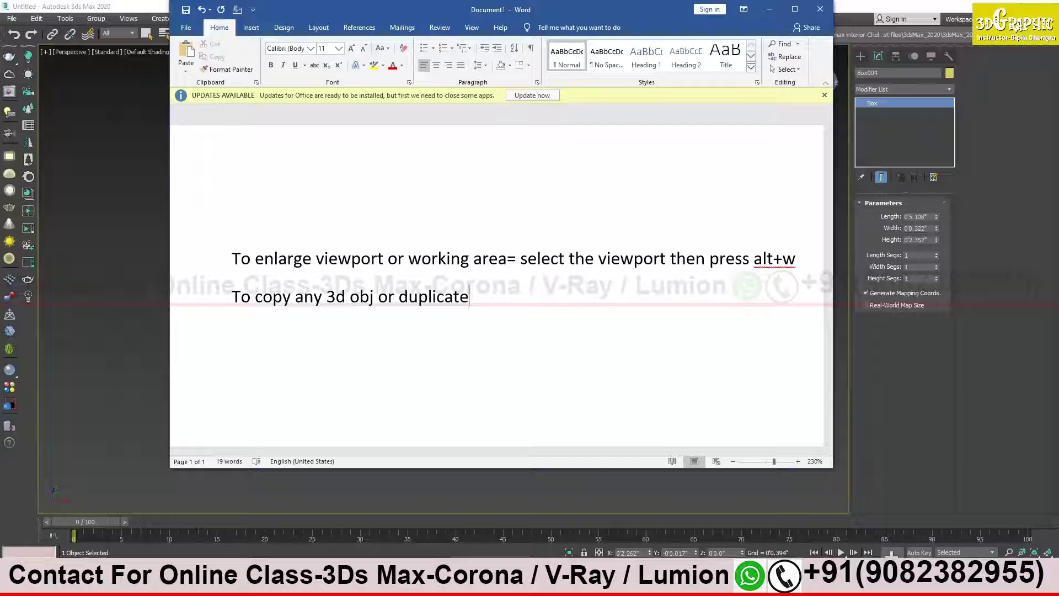
Complete the cloning note with "= select the 3d obj then shift+ click n drage"
text(= select the 3d obj)
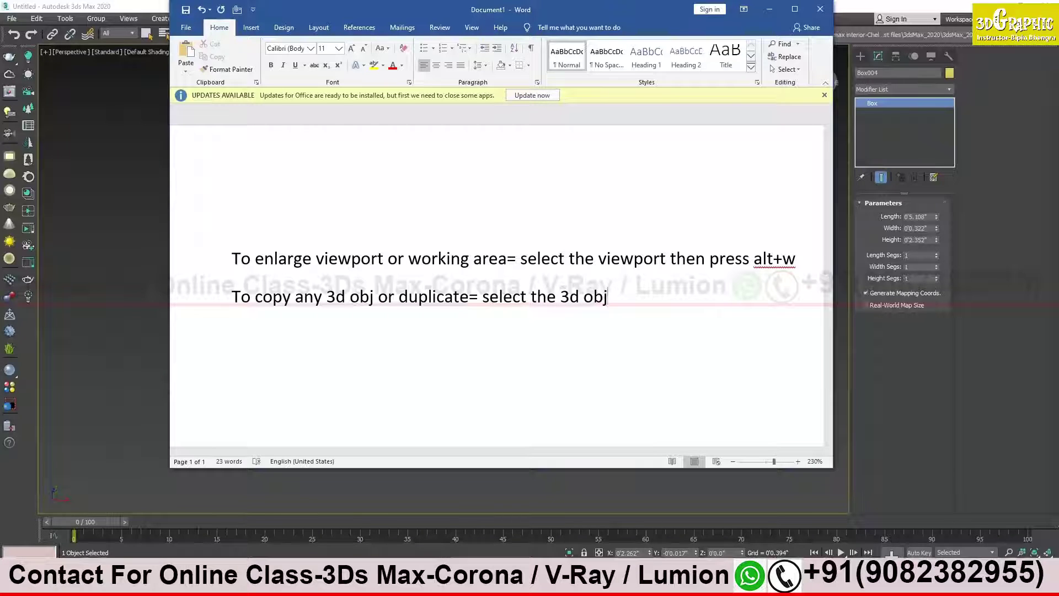
text( th)
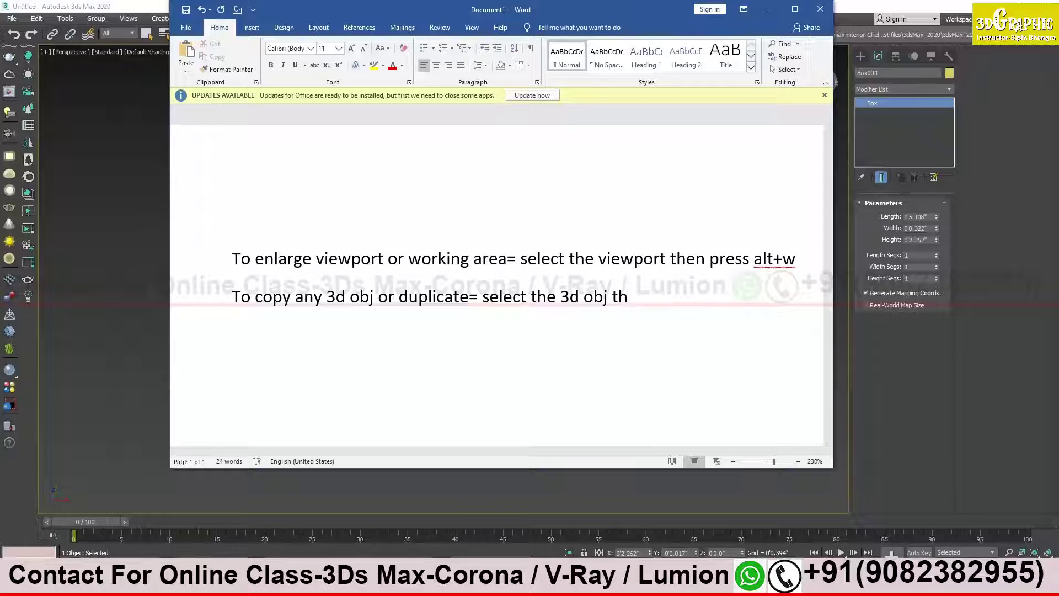
text(en shift)
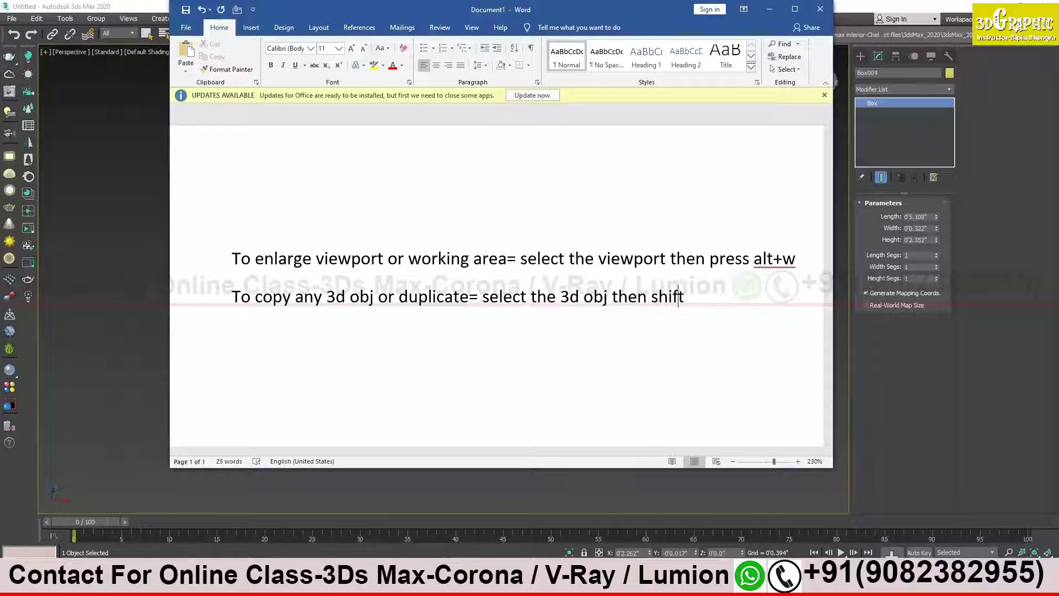
text(+)
text(click n drage)
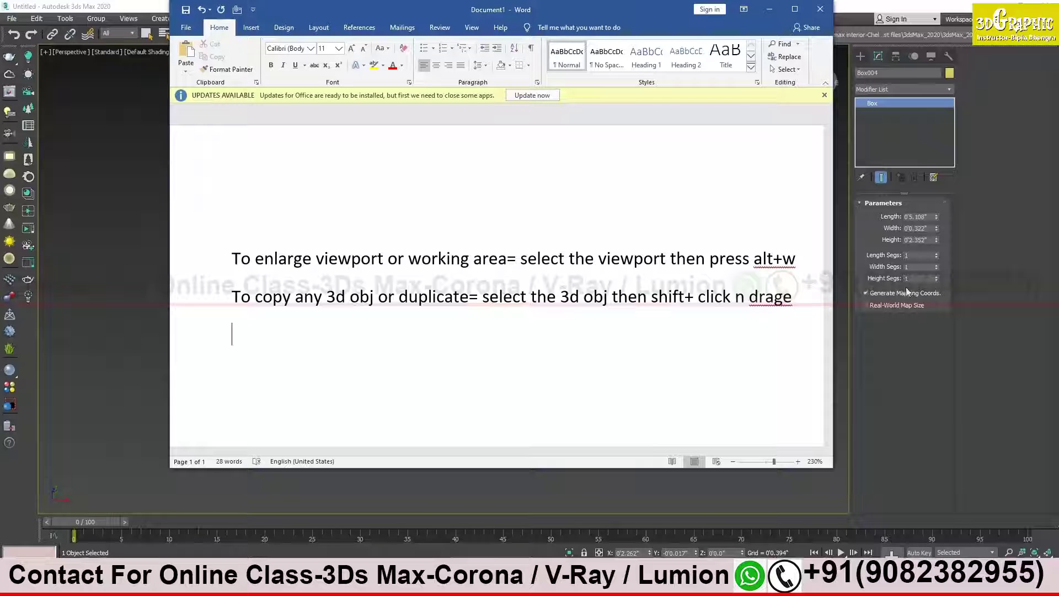
Return to 3ds Max and delete the copied box
click(771, 12)
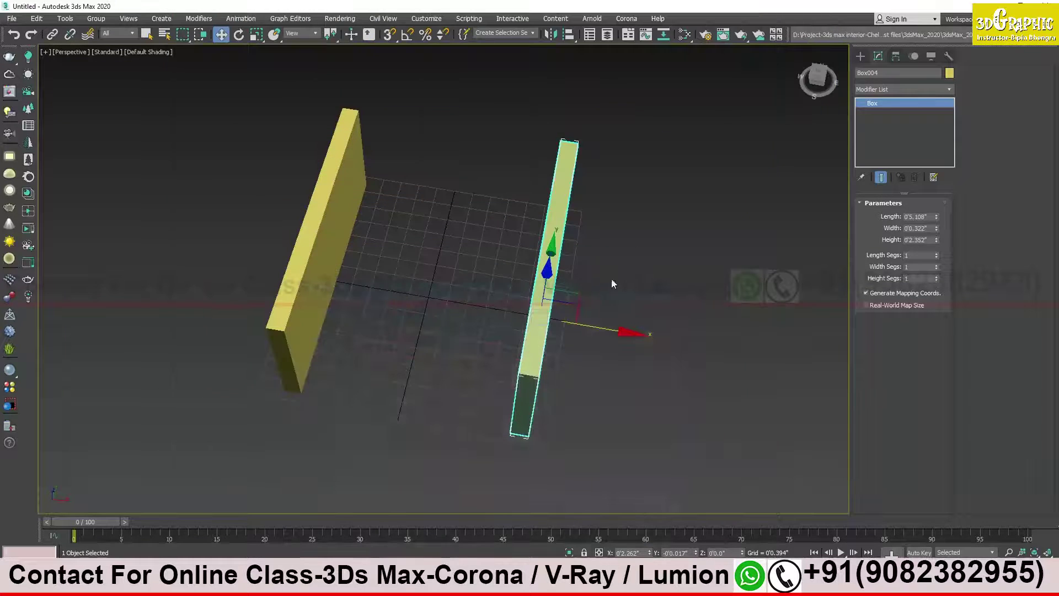
alt+middle_drag(602, 295, 599, 282)
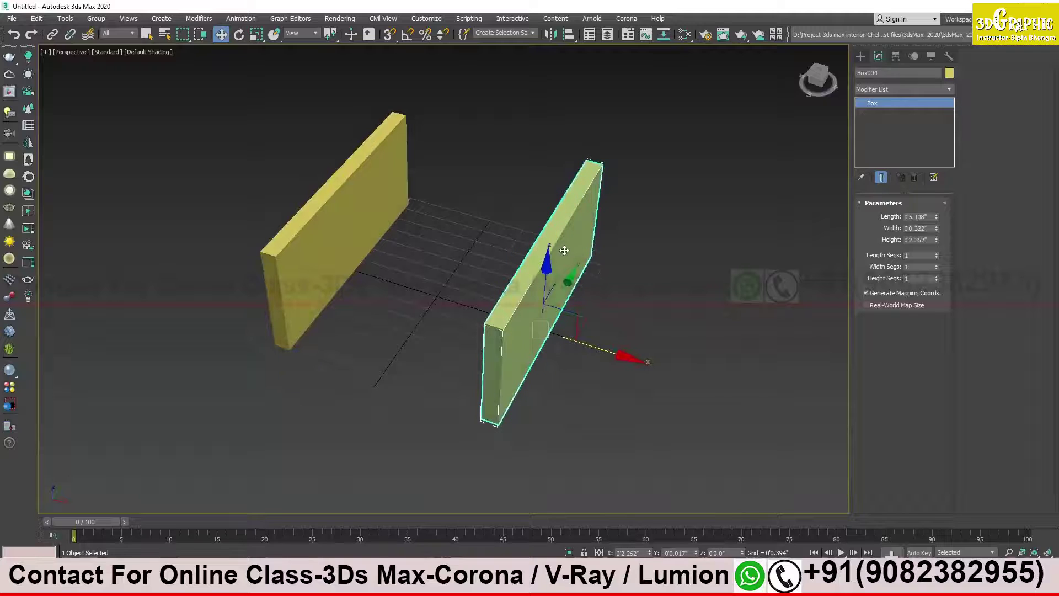
key(Delete)
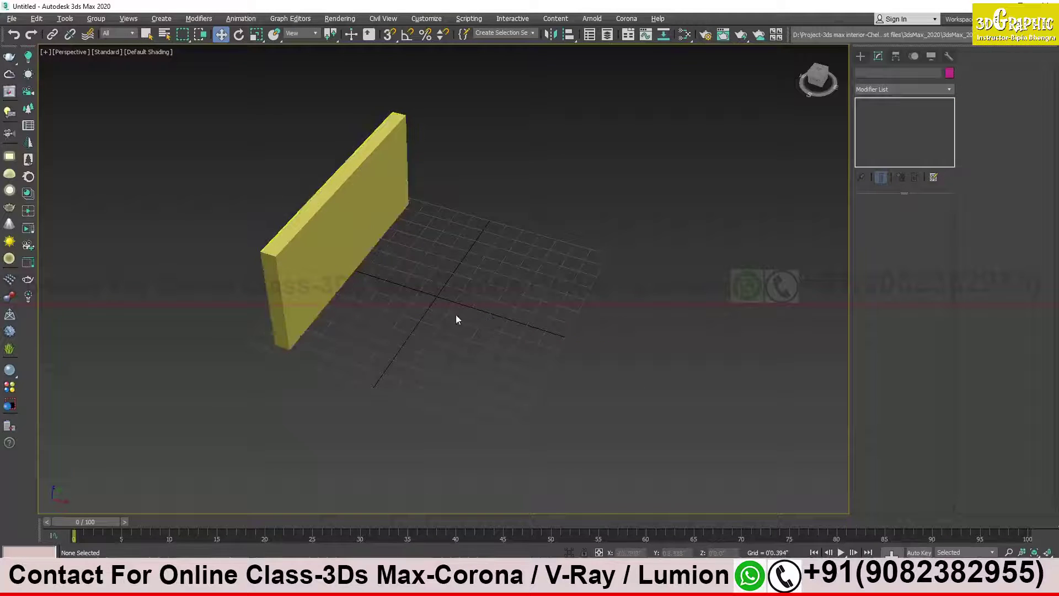
Clone the remaining yellow box as a single Copy along the positive X axis, across the grid from the original
click(364, 210)
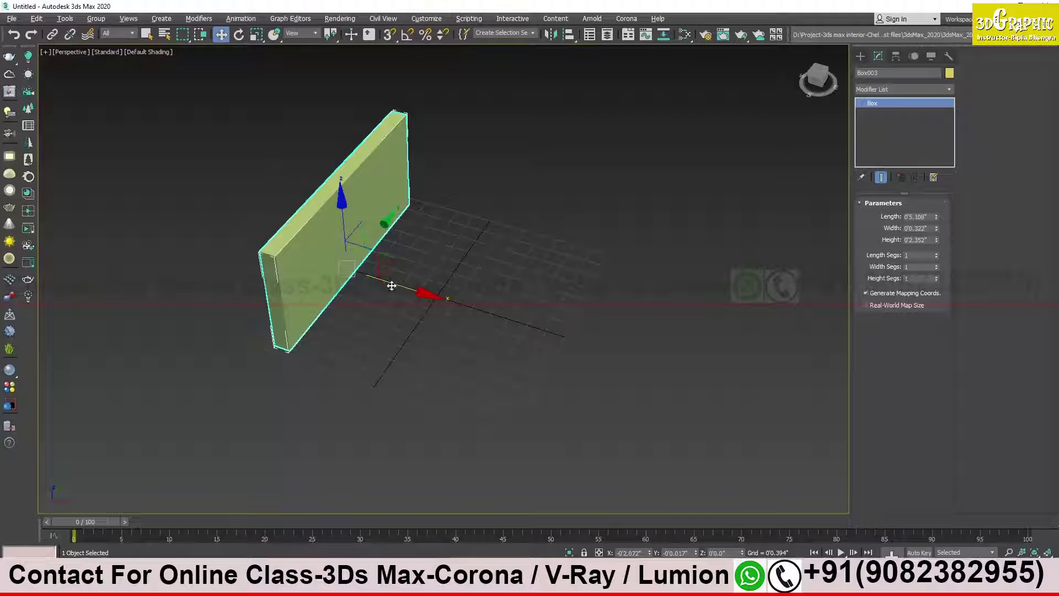
shift+drag(392, 283, 607, 333)
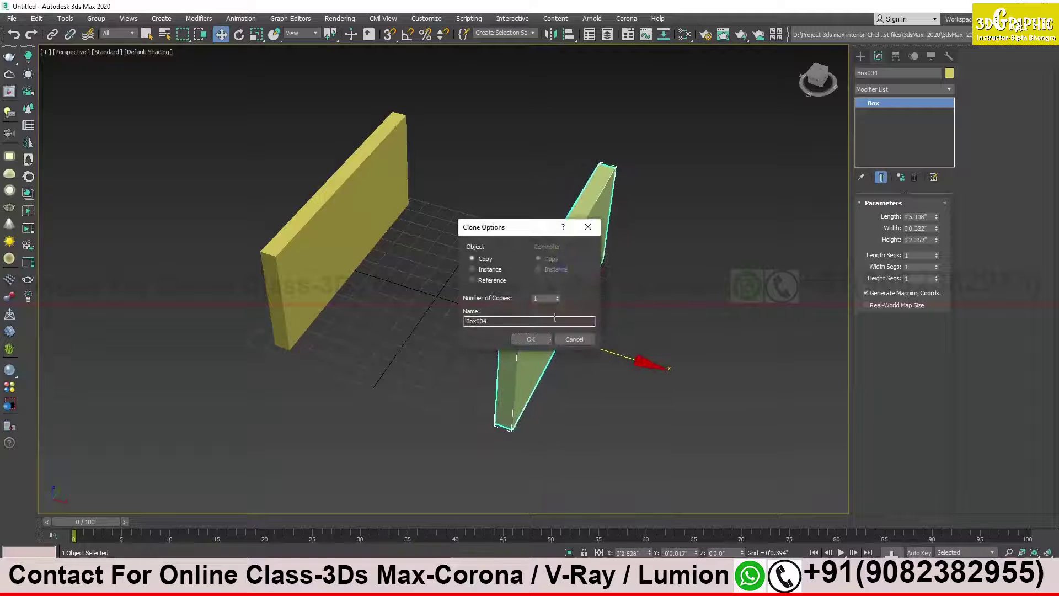
key(Escape)
mouse_move(399, 249)
middle_down()
mouse_move(444, 298)
mouse_move(423, 296)
mouse_move(462, 286)
mouse_move(439, 295)
mouse_move(497, 332)
mouse_move(472, 294)
middle_up()
shift+drag(464, 269, 606, 289)
click(531, 339)
Select both yellow boxes together and activate the Rotate tool
mouse_move(551, 325)
alt+middle_down()
mouse_move(578, 307)
mouse_move(585, 265)
mouse_move(511, 205)
mouse_move(438, 194)
alt+middle_up()
ctrl+click(442, 183)
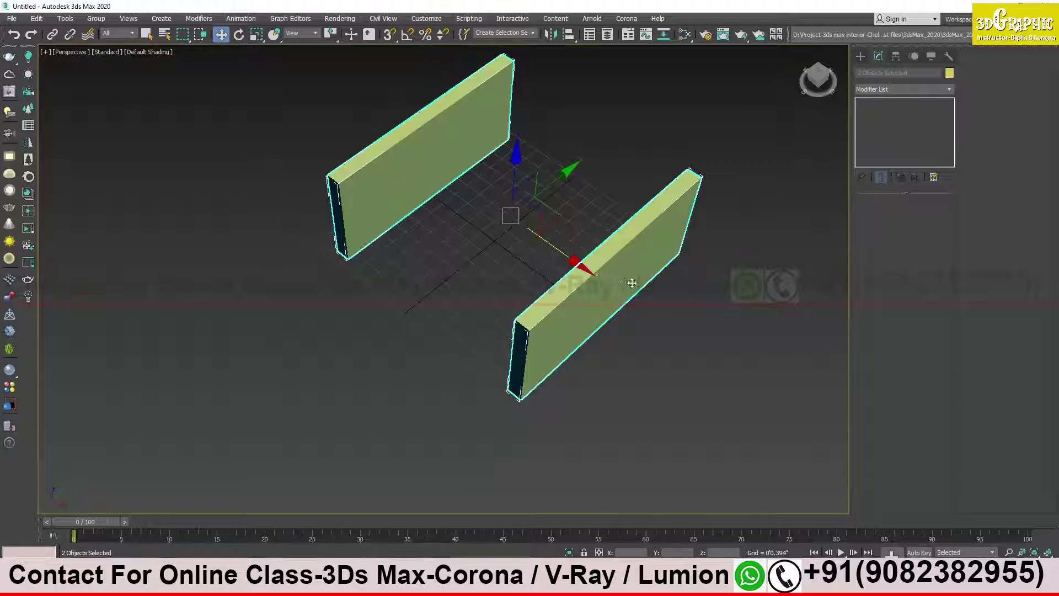
key(e)
drag(590, 269, 602, 263)
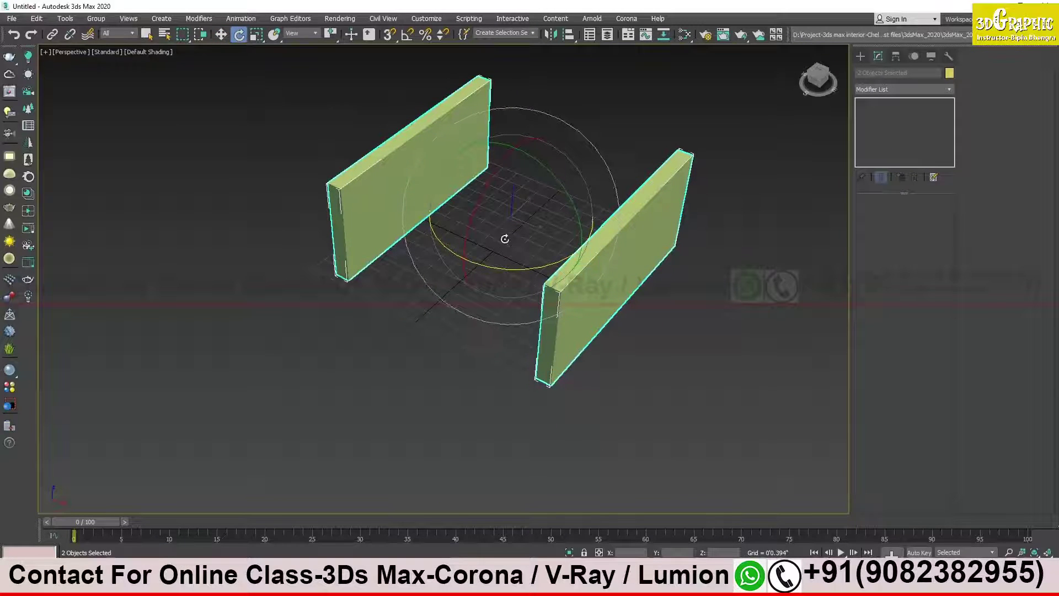
mouse_move(539, 269)
shift+mouse_down()
mouse_move(427, 263)
mouse_move(431, 253)
mouse_move(584, 325)
mouse_move(530, 331)
mouse_move(497, 282)
mouse_move(524, 238)
mouse_move(560, 209)
mouse_move(535, 97)
mouse_move(525, 102)
mouse_move(551, 101)
mouse_move(459, 103)
shift+mouse_up()
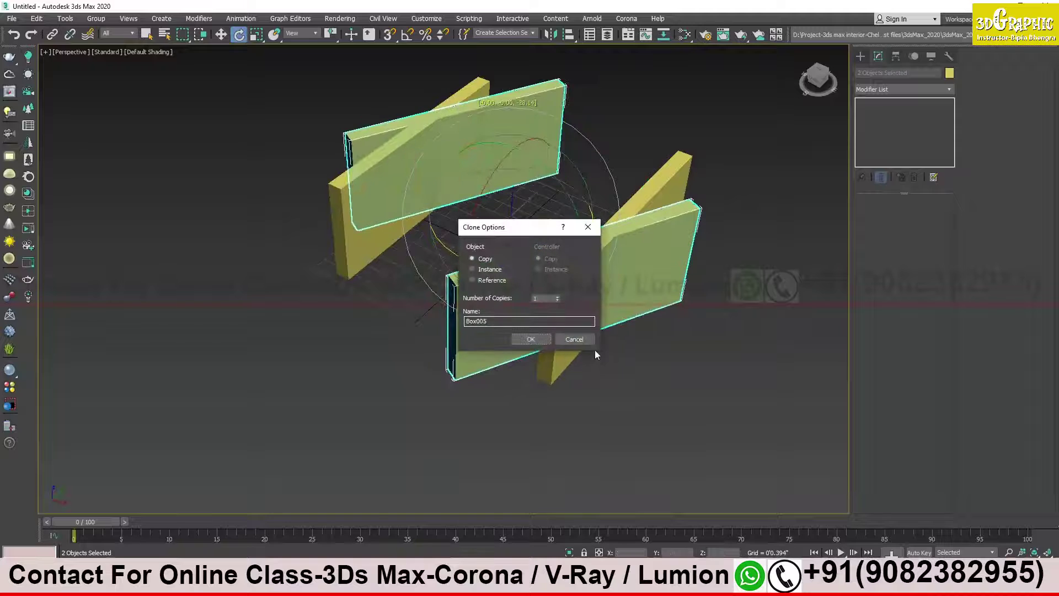
click(575, 338)
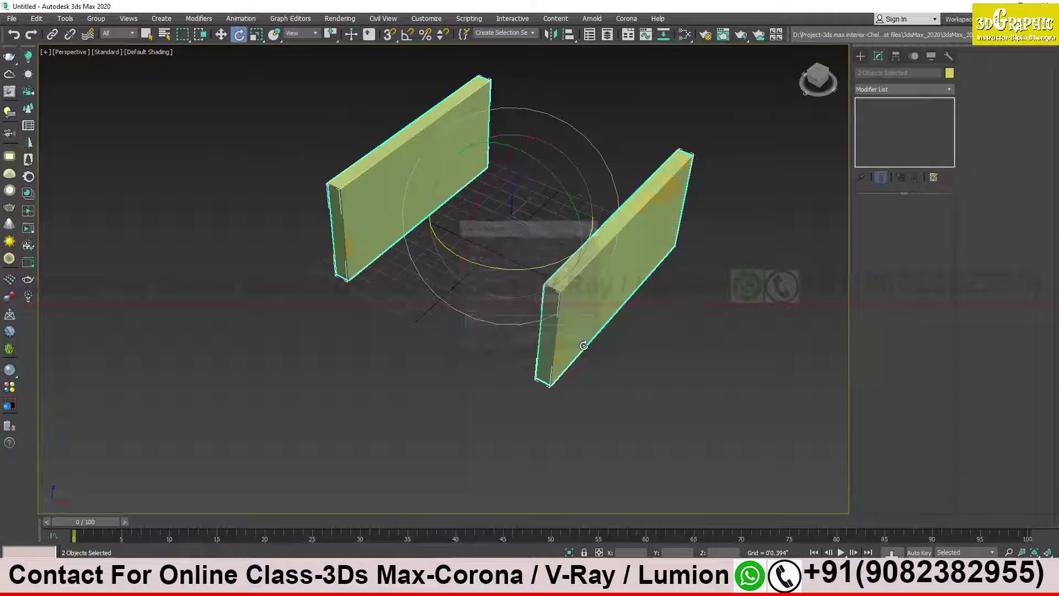
Turn on angle snap and clone the two walls as a Copy rotated -90 degrees about Z to close the square
click(408, 36)
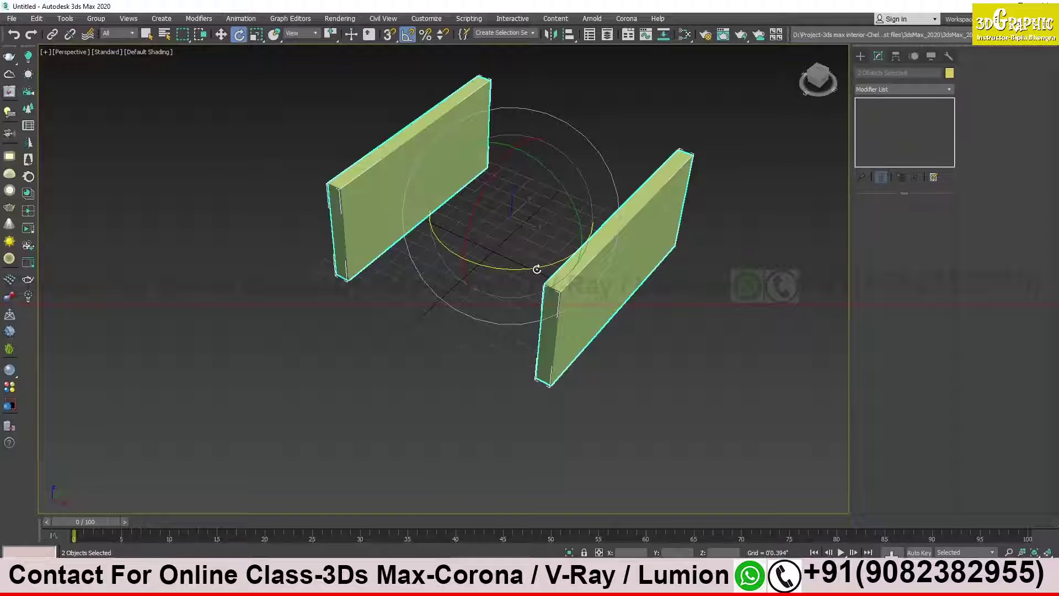
drag(535, 268, 484, 267)
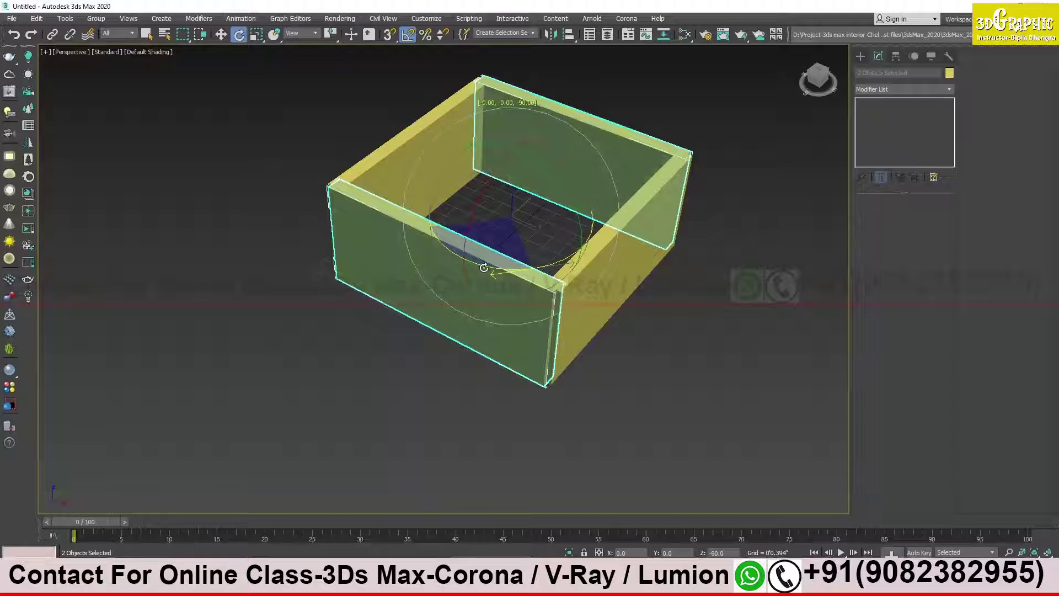
shift+drag(484, 268, 484, 270)
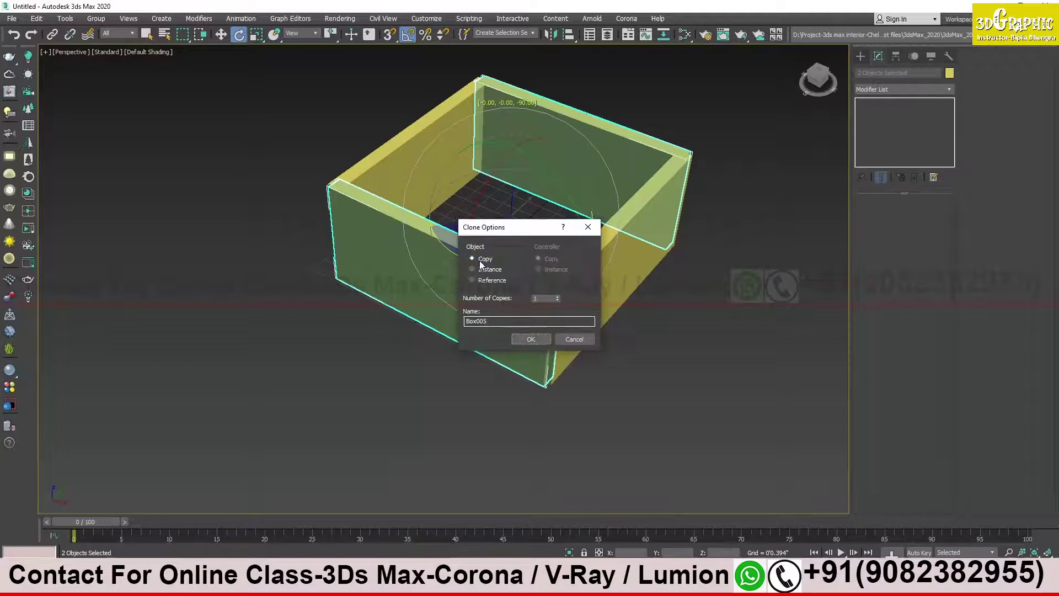
click(530, 339)
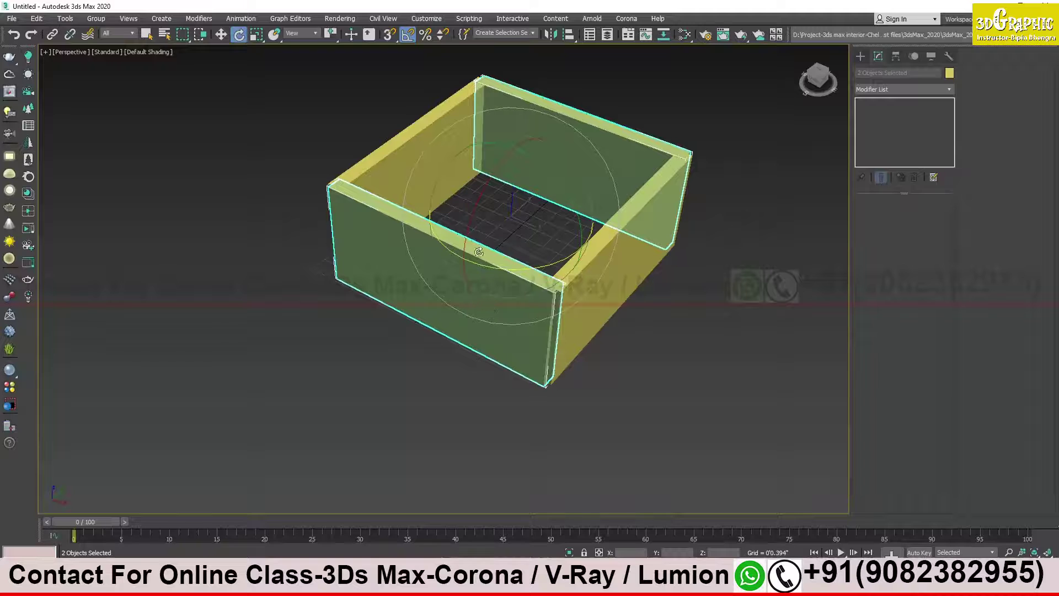
Create a thin floor box about 7.57 in long and 6.88 in wide, extending beyond the four walls on every side
key(w)
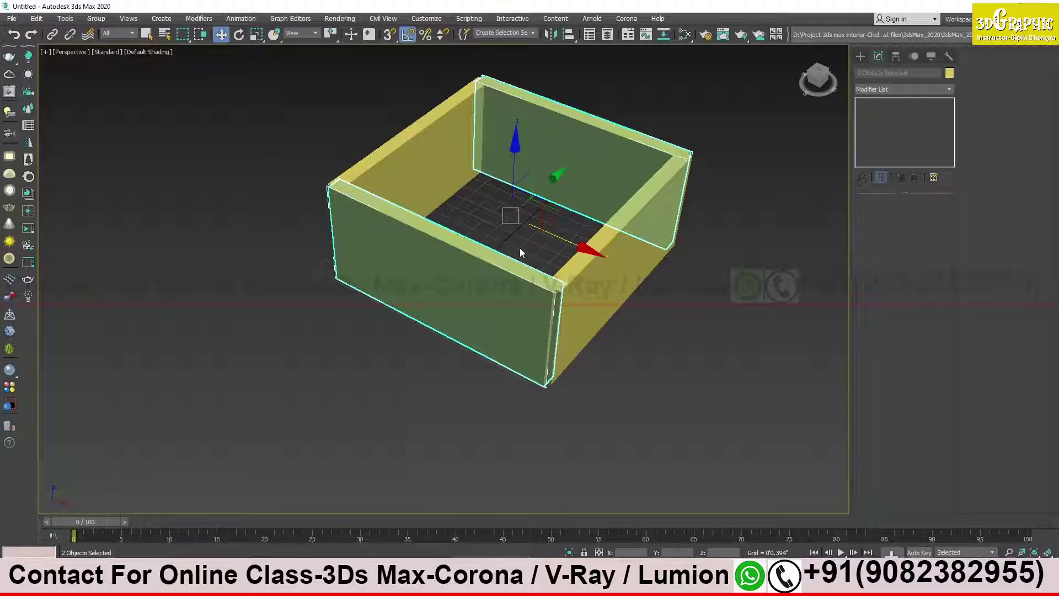
alt+middle_drag(454, 172, 491, 187)
middle_drag(566, 187, 481, 227)
mouse_move(300, 154)
alt+middle_down()
mouse_move(412, 142)
mouse_move(374, 131)
mouse_move(315, 141)
alt+middle_up()
alt+middle_drag(394, 191, 410, 234)
mouse_move(617, 227)
alt+middle_down()
mouse_move(562, 234)
mouse_move(606, 221)
alt+middle_up()
click(607, 220)
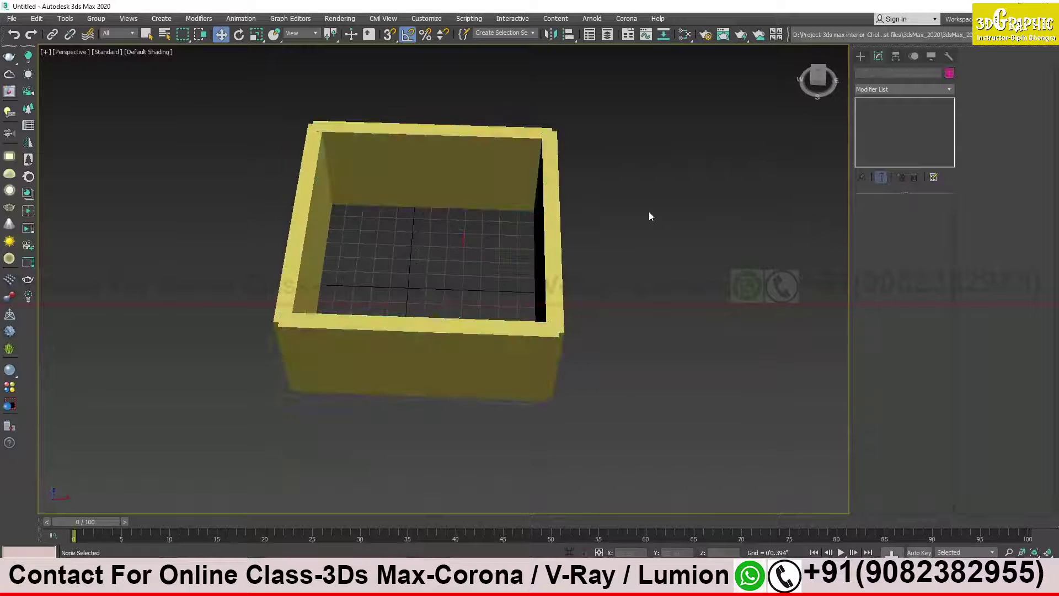
click(860, 55)
click(881, 122)
alt+middle_drag(366, 201, 412, 293)
drag(262, 93, 612, 413)
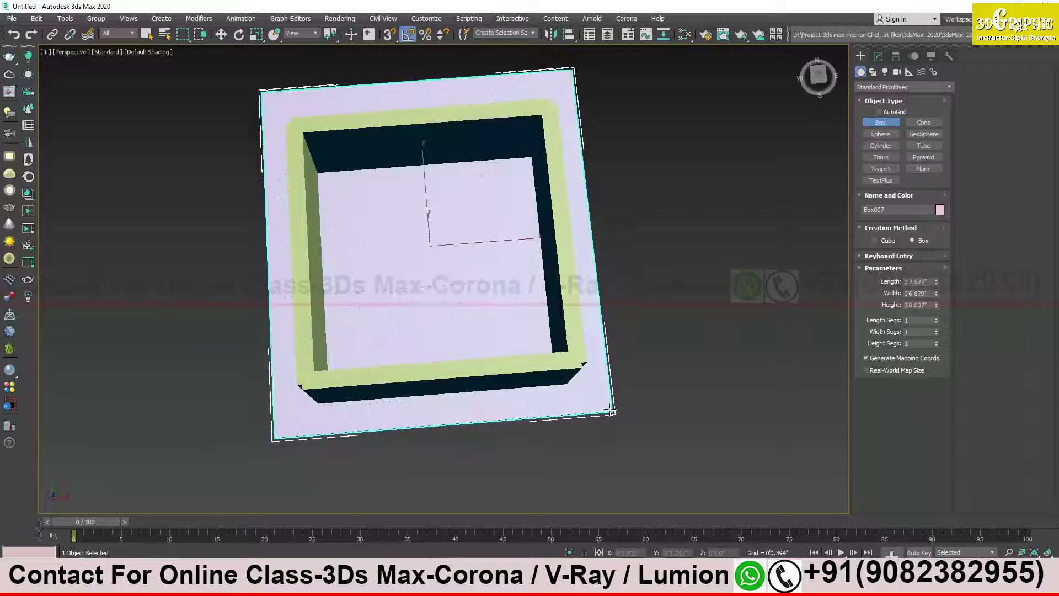
Clone the floor slab as a single Copy straight up along Z onto the walls' top edges as a roof
key(w)
alt+middle_drag(407, 408, 436, 285)
scroll(435, 256, up, 3)
mouse_move(444, 175)
mouse_down()
mouse_move(445, 190)
mouse_move(444, 179)
mouse_up()
middle_drag(448, 200, 446, 262)
shift+drag(442, 222, 442, 59)
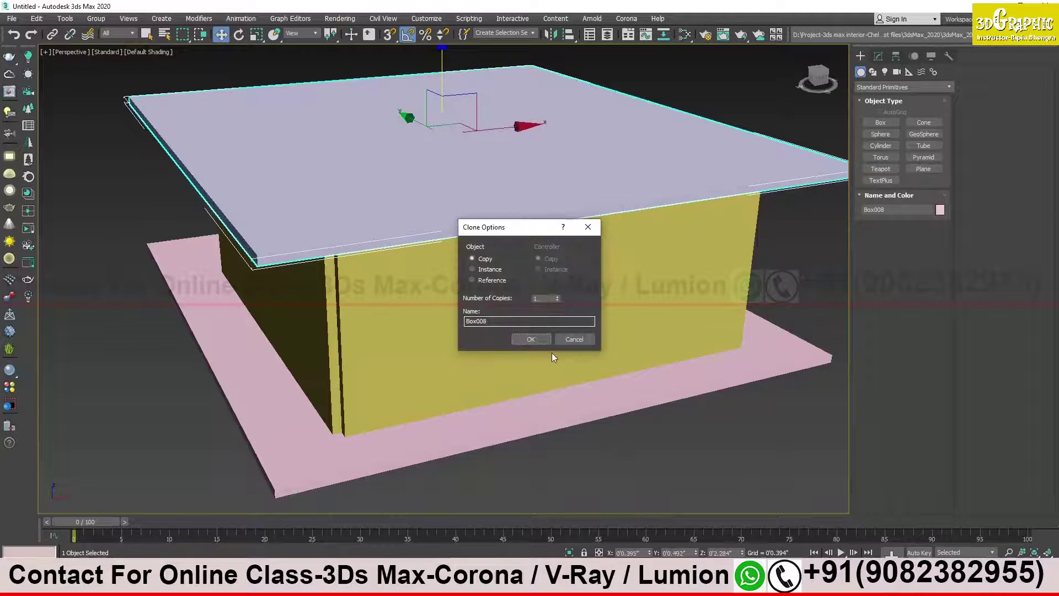
click(538, 340)
Reduce the roof slab's length to about 6.133 in and its width to about 5.572 in
mouse_move(441, 286)
alt+middle_down()
mouse_move(331, 229)
mouse_move(416, 254)
mouse_move(432, 261)
mouse_move(425, 272)
mouse_move(529, 268)
alt+middle_up()
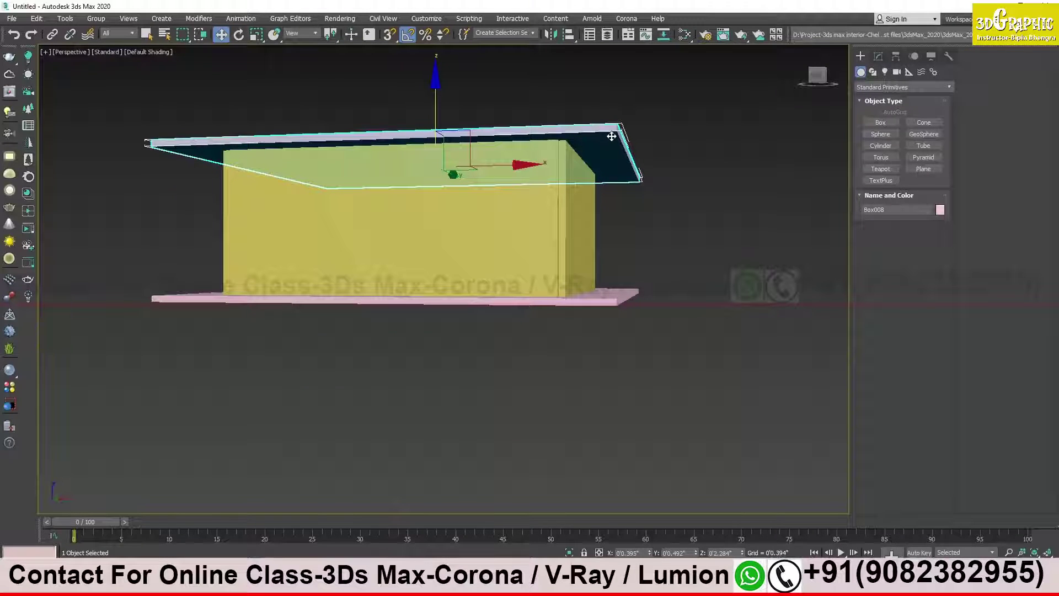
alt+middle_drag(615, 142, 445, 207)
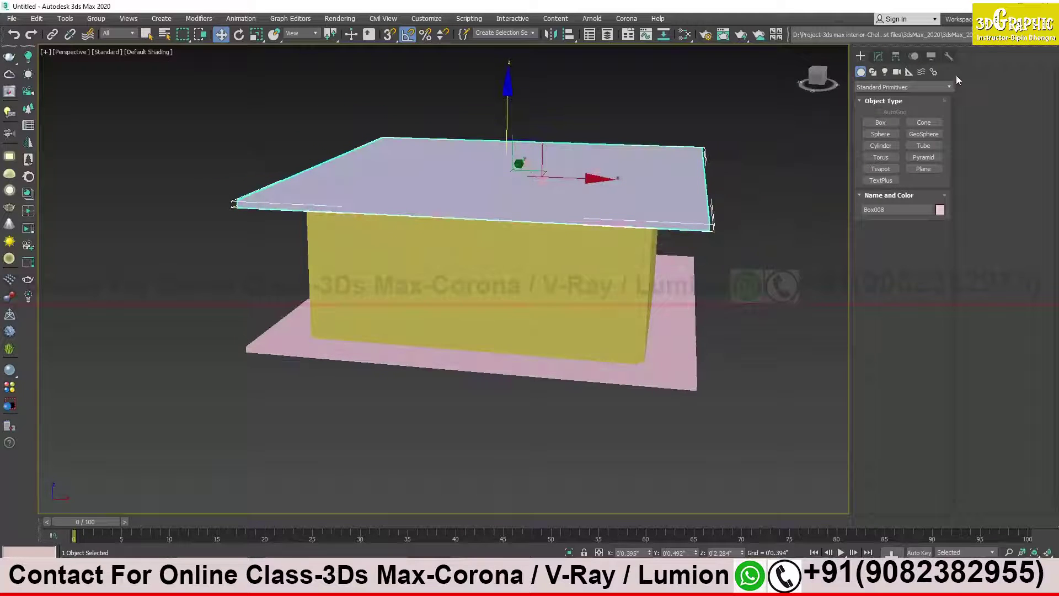
click(878, 56)
drag(937, 228, 937, 227)
alt+middle_drag(602, 180, 513, 182)
drag(935, 229, 936, 238)
alt+middle_drag(696, 217, 660, 171)
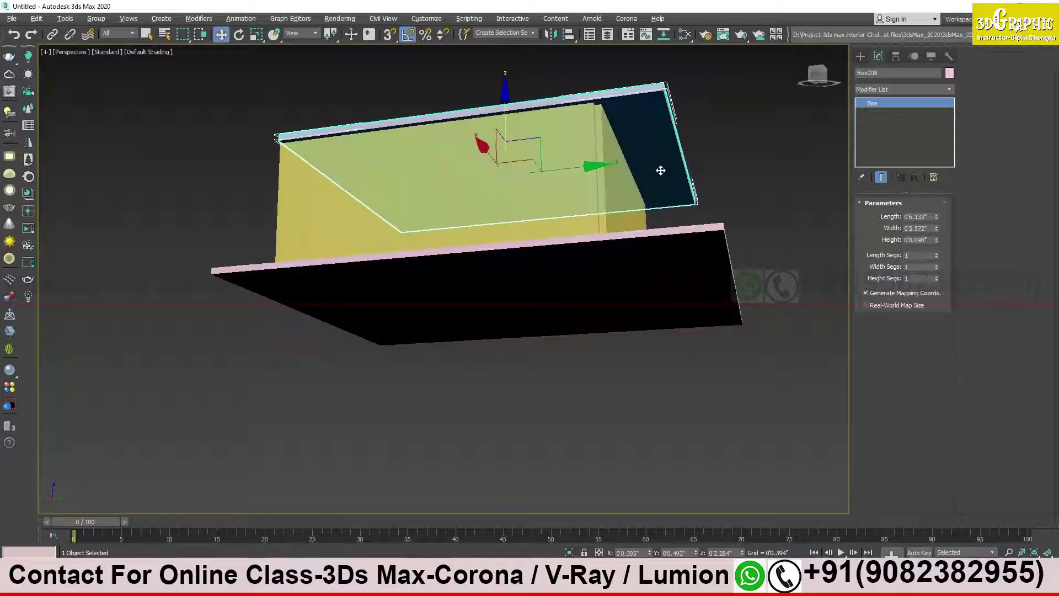
Shift the roof slab along Y over the walls and reduce its length to about 5.091 in
drag(583, 173, 554, 176)
alt+middle_drag(447, 193, 553, 207)
drag(935, 216, 938, 229)
alt+middle_drag(527, 176, 418, 247)
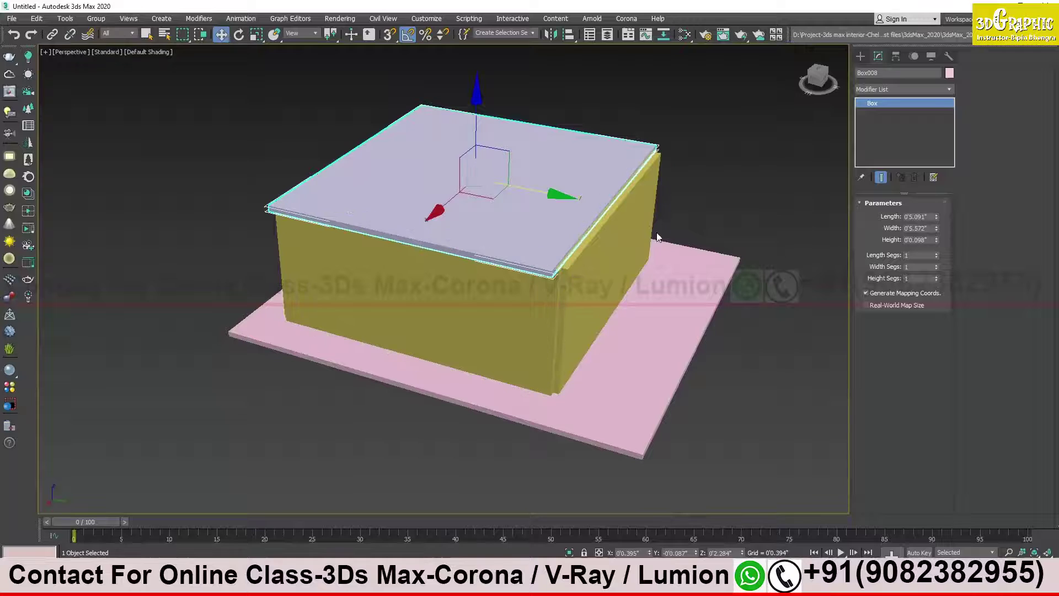
Create a tabletop box about 1.31 × 2.431 × 0.078 in beside the house and raise it to about Z 0.565 in
alt+middle_drag(461, 227, 521, 220)
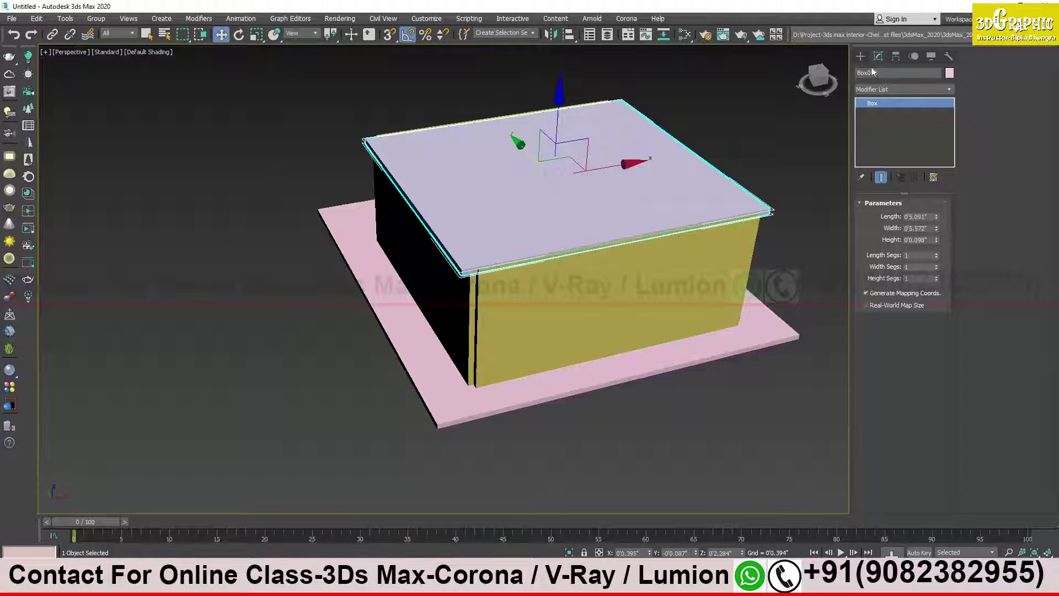
click(860, 56)
click(884, 124)
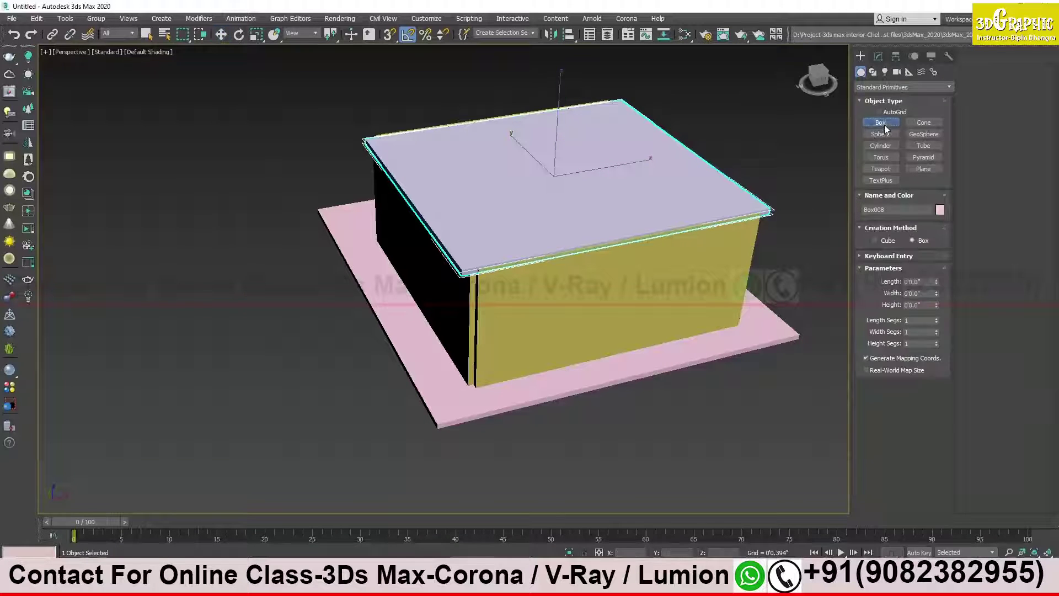
middle_drag(358, 296, 514, 265)
drag(230, 302, 384, 315)
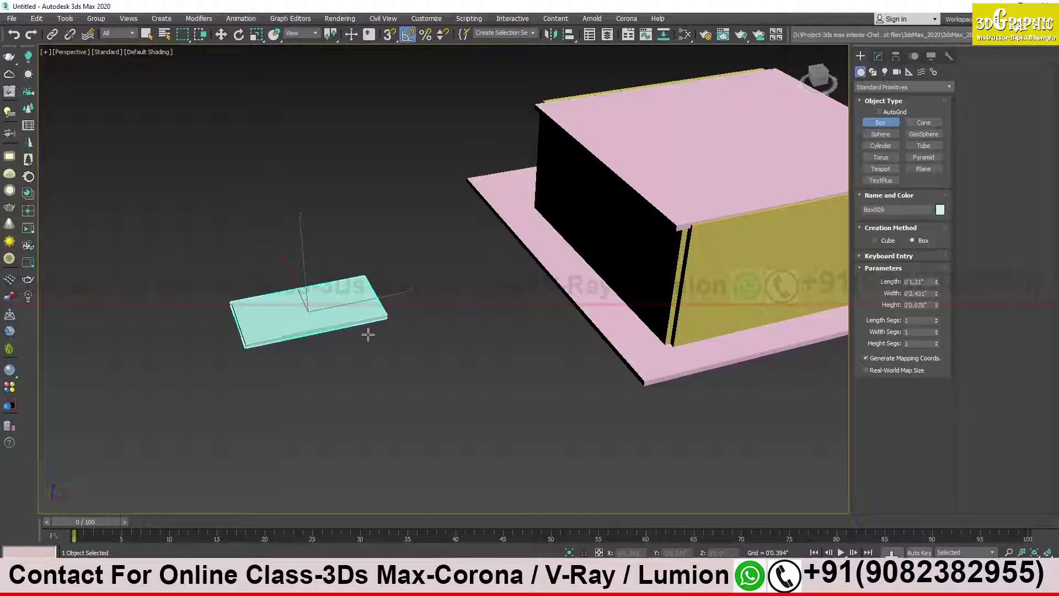
key(w)
drag(305, 268, 307, 240)
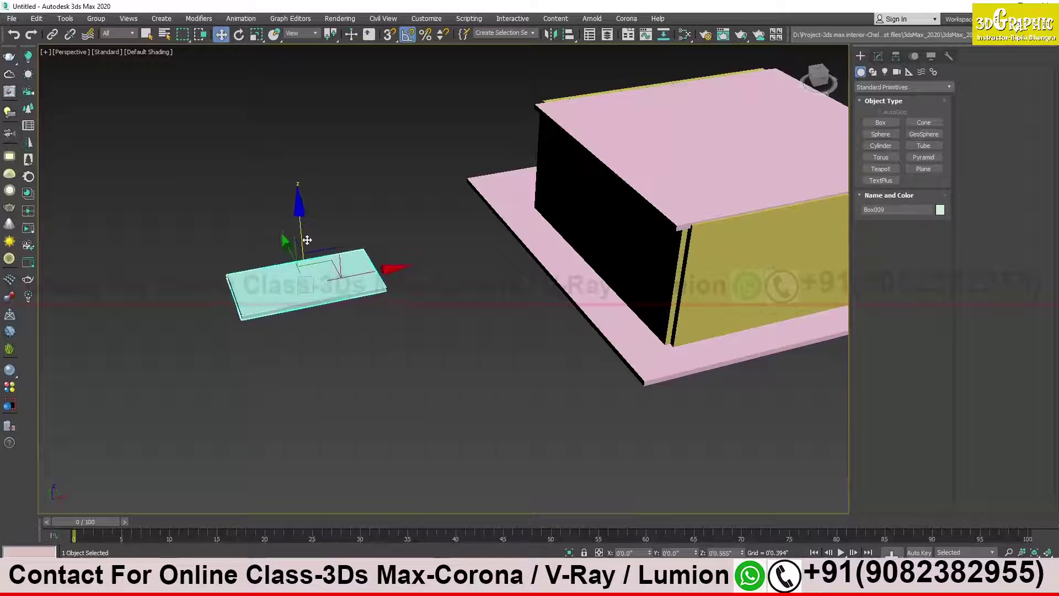
Create a cylinder leg about 1.279 in high at the tabletop's near corner and reduce its radius to about 0.05 in
click(881, 134)
click(882, 146)
mouse_move(261, 327)
mouse_down()
mouse_move(262, 341)
mouse_move(258, 334)
mouse_up()
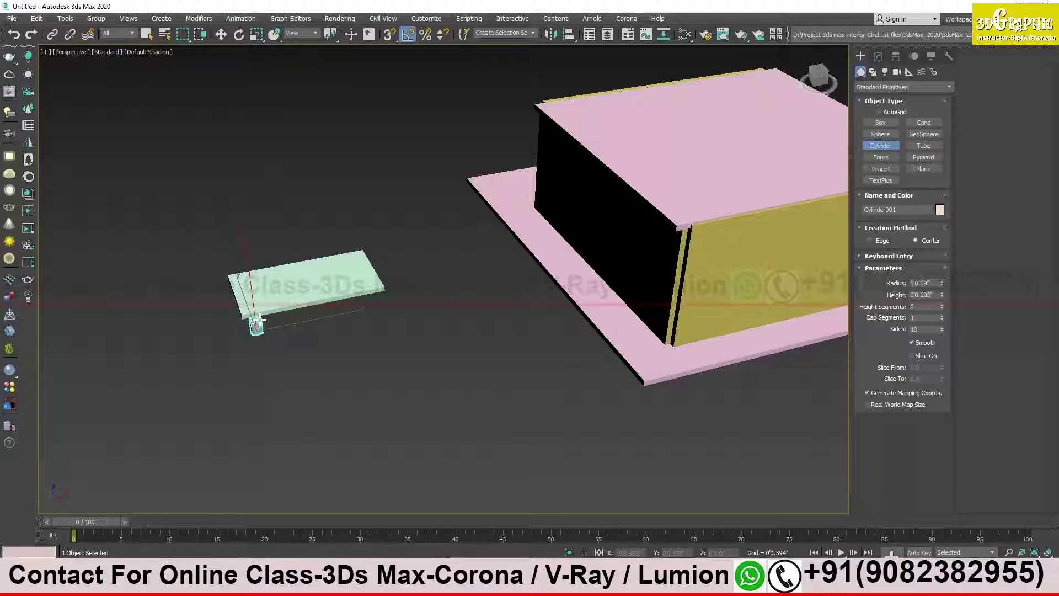
click(258, 258)
key(w)
scroll(251, 284, up, 5)
alt+middle_drag(249, 289, 259, 287)
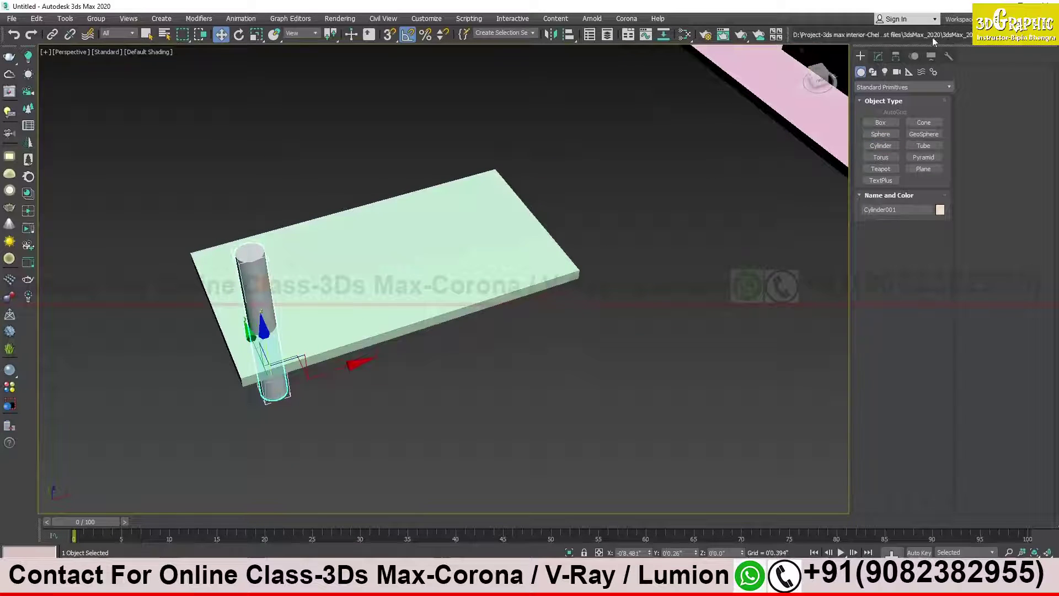
click(878, 56)
drag(942, 229, 942, 219)
Raise the tabletop to the top of the leg, at about Z 1.344 in
click(371, 249)
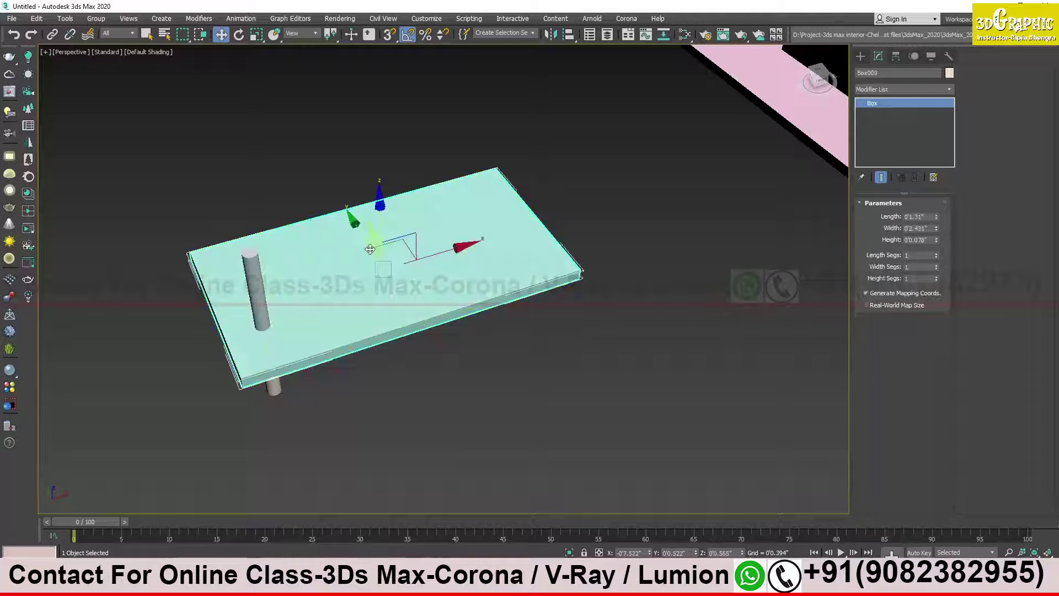
drag(379, 206, 379, 127)
alt+middle_drag(379, 127, 339, 313)
Clone the cylinder leg as a single Copy along X to the other end of the tabletop
click(237, 276)
shift+drag(350, 301, 452, 313)
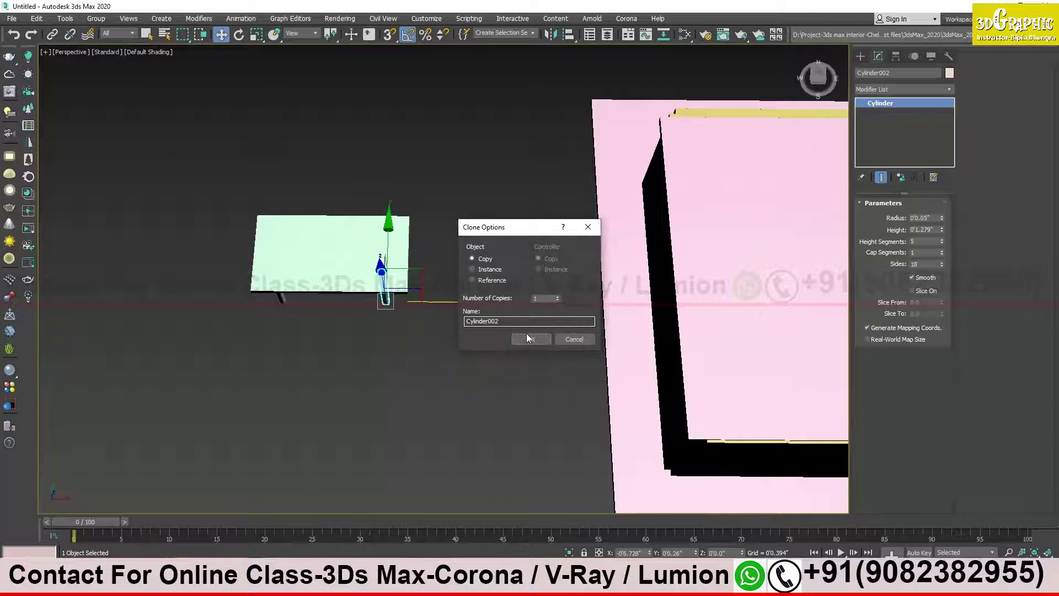
key(Return)
Select both table legs, clone them as a Copy along Y to the tabletop's opposite long edge, and clear the selection
alt+middle_drag(453, 306, 365, 346)
drag(224, 359, 460, 291)
alt+middle_drag(460, 291, 415, 291)
shift+drag(463, 286, 466, 286)
click(532, 340)
mouse_move(532, 339)
alt+middle_down()
mouse_move(310, 300)
mouse_move(333, 288)
mouse_move(407, 290)
alt+middle_up()
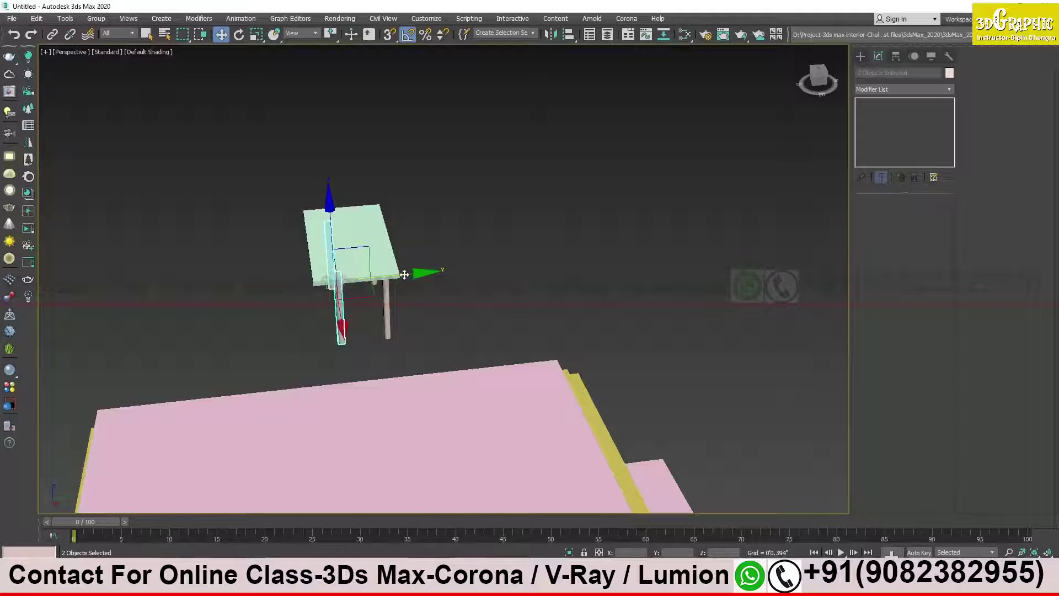
drag(395, 276, 394, 276)
alt+middle_drag(394, 277, 442, 281)
click(345, 293)
Create a teapot with a radius of about 0.14 in and raise it onto one end of the tabletop
alt+middle_drag(345, 293, 496, 259)
mouse_move(425, 321)
alt+middle_down()
mouse_move(541, 279)
mouse_move(502, 309)
mouse_move(428, 289)
mouse_move(461, 313)
mouse_move(432, 303)
alt+middle_up()
scroll(449, 309, up, 3)
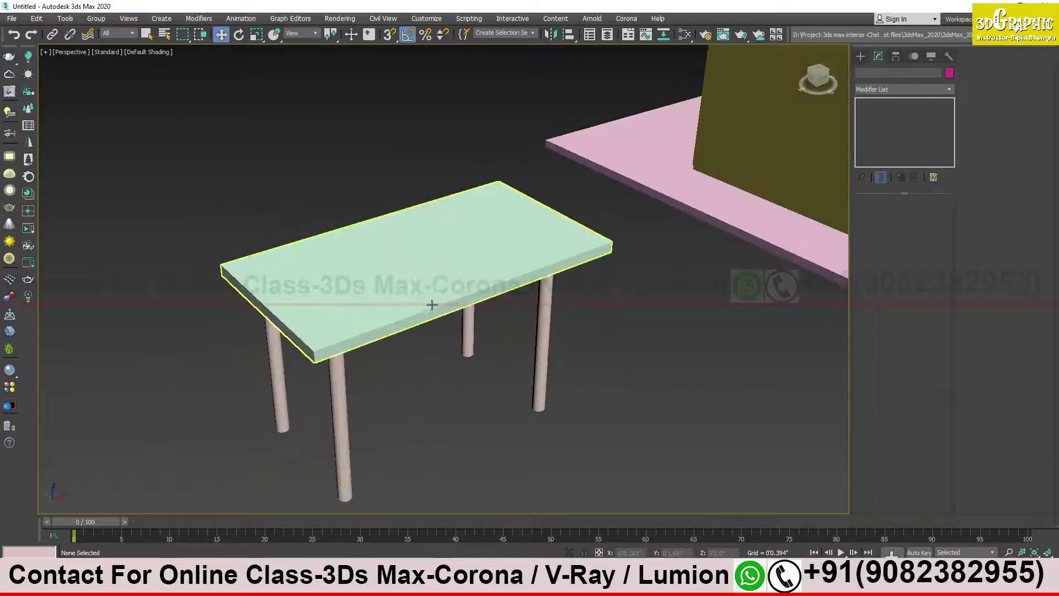
click(860, 56)
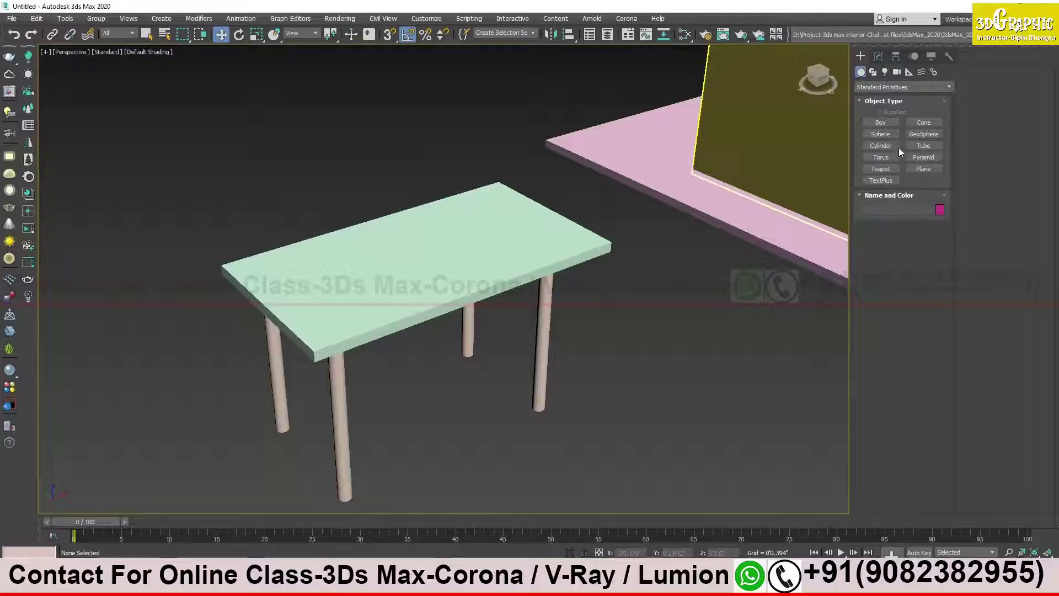
click(886, 169)
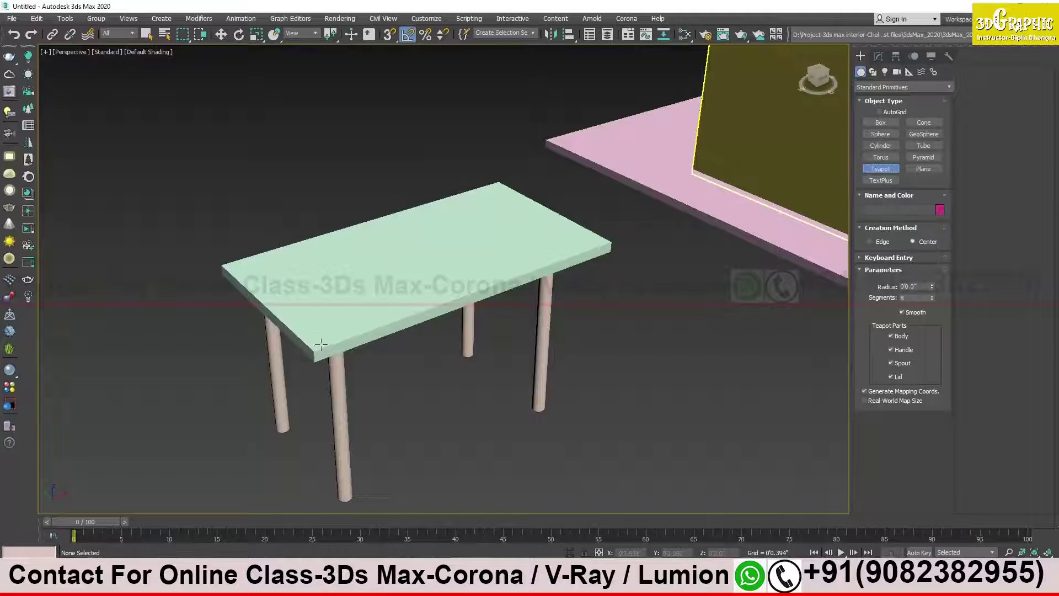
drag(310, 461, 338, 248)
key(w)
Clone the teapot as a single Copy beside the original on the tabletop
scroll(278, 282, up, 8)
alt+middle_drag(309, 331, 439, 284)
mouse_move(386, 262)
shift+mouse_down()
mouse_move(587, 224)
mouse_move(596, 160)
shift+mouse_up()
click(528, 338)
mouse_move(524, 331)
alt+middle_down()
mouse_move(497, 272)
mouse_move(504, 236)
mouse_move(733, 169)
alt+middle_up()
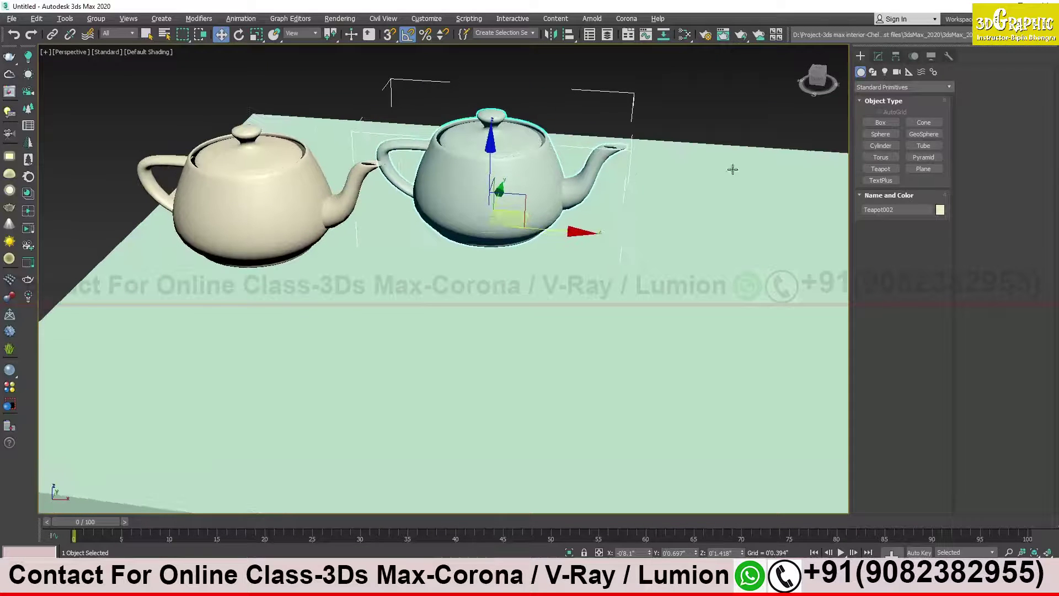
Reduce the copied teapot's radius to about 0.07 in and remove its handle and spout
click(878, 57)
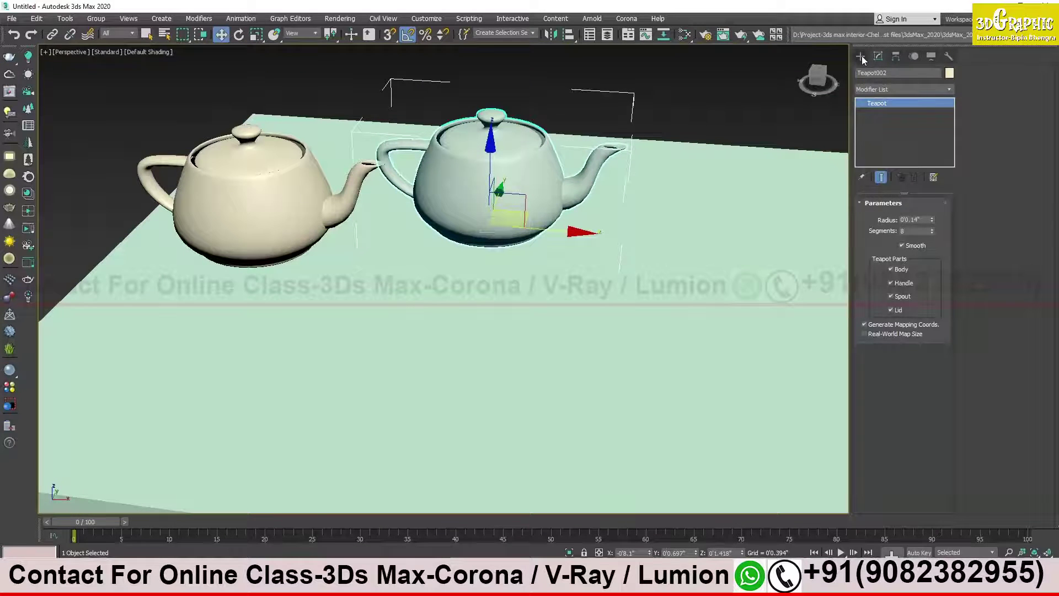
drag(932, 220, 932, 247)
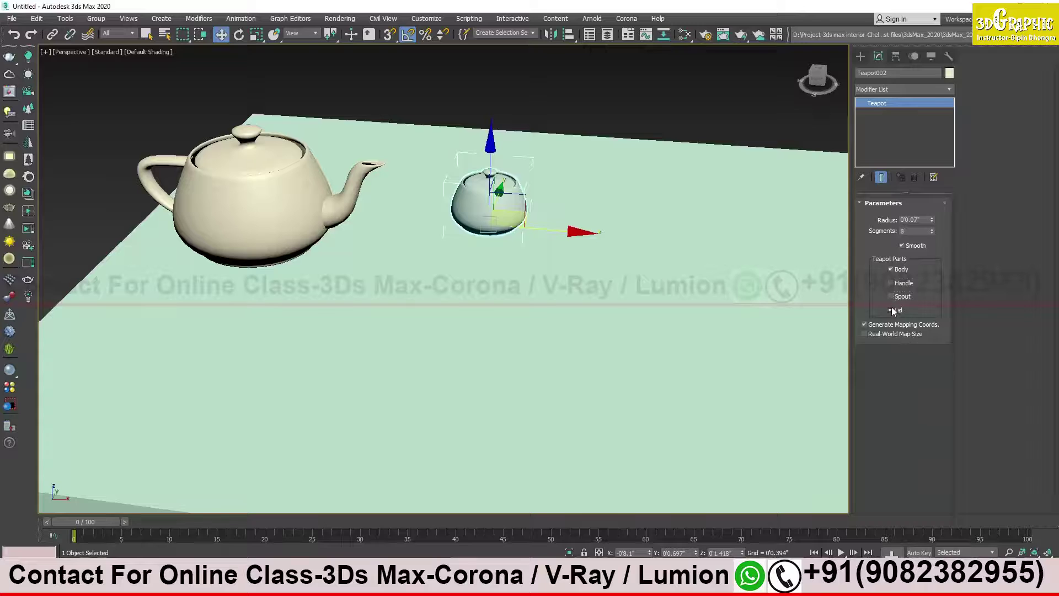
Clone the small pot as a single Copy in front of it on the tabletop
alt+middle_drag(619, 235, 532, 221)
mouse_move(527, 182)
mouse_down()
mouse_move(487, 201)
mouse_move(461, 281)
mouse_move(470, 279)
mouse_up()
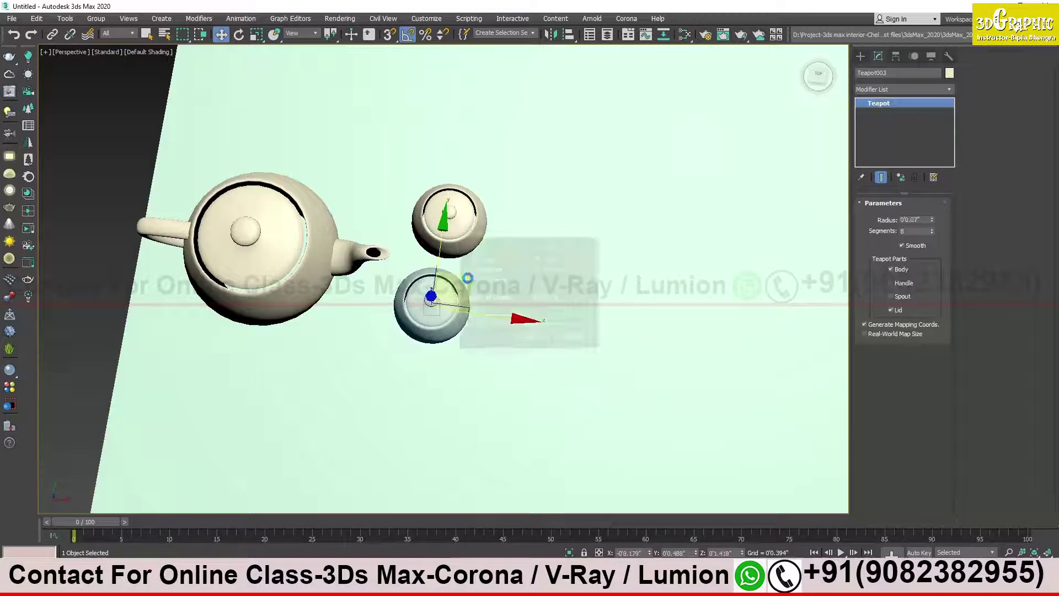
click(545, 339)
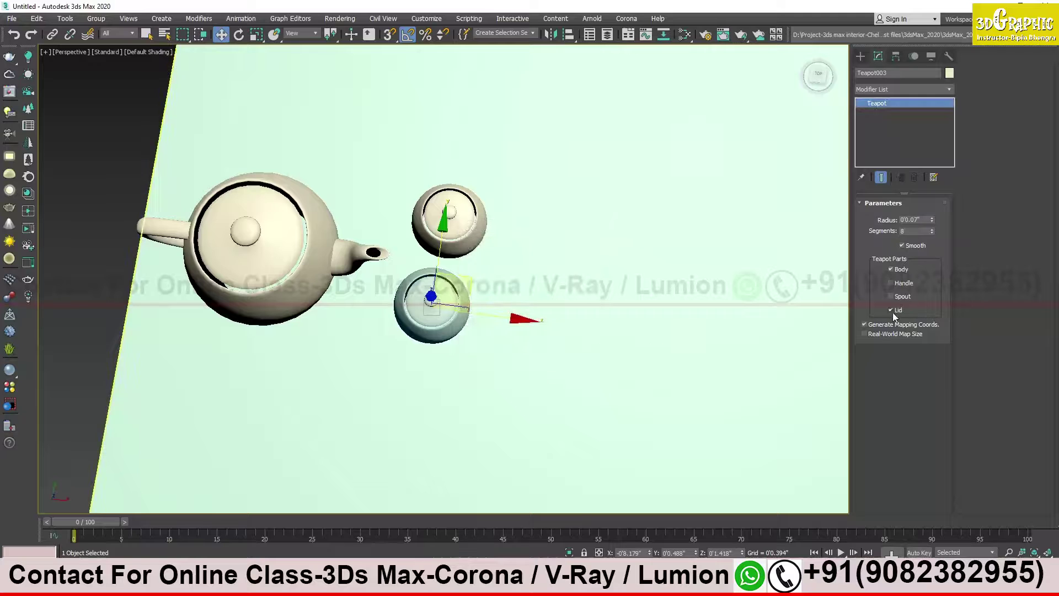
Turn the new small pot into a cup without lid but with handle, and set its radius to about 0.041 in
alt+middle_drag(607, 301, 606, 255)
click(888, 284)
alt+middle_drag(719, 286, 728, 275)
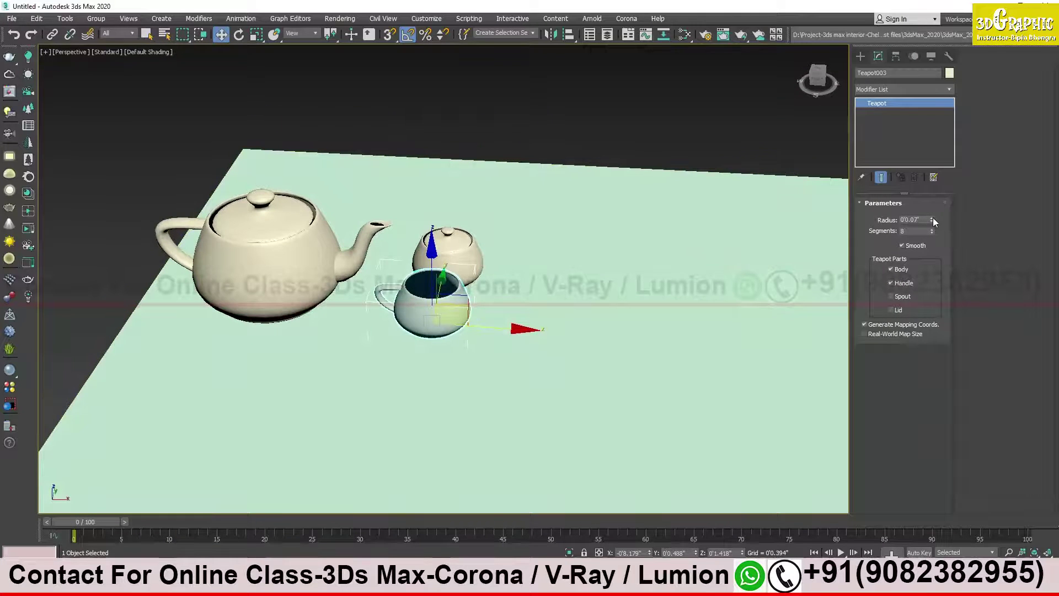
drag(933, 220, 933, 234)
Clone the cup as a single Copy beside the first one and clear the selection
alt+middle_drag(516, 259, 513, 294)
mouse_move(478, 299)
mouse_down()
mouse_move(425, 306)
mouse_move(488, 317)
mouse_move(483, 298)
mouse_up()
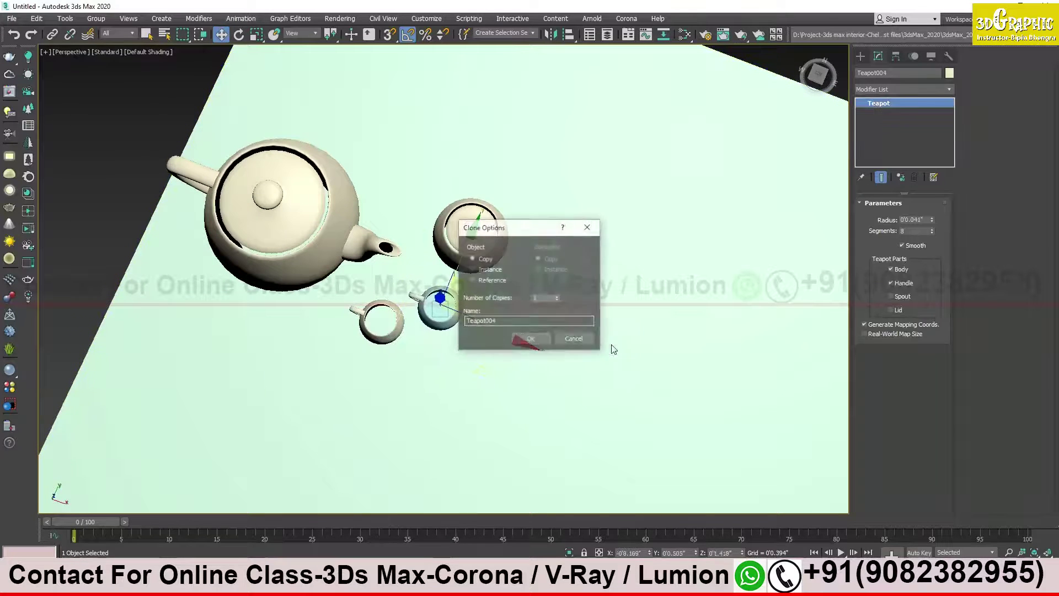
click(526, 339)
alt+middle_drag(524, 341, 558, 187)
click(558, 187)
Select the tabletop and examine the finished table and the house model from several angles
middle_drag(564, 253, 520, 256)
alt+middle_drag(480, 304, 519, 265)
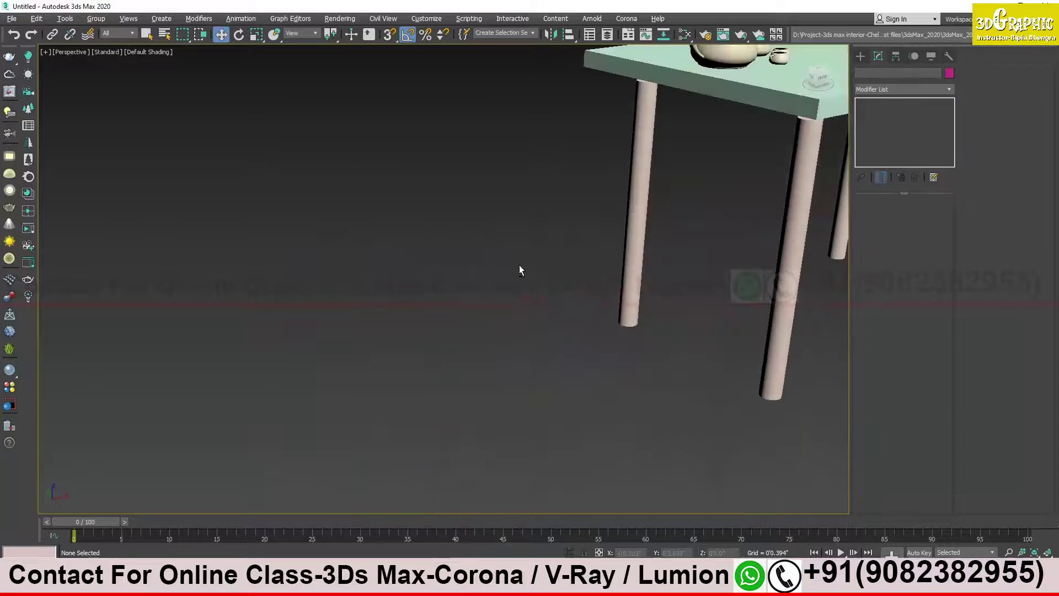
middle_drag(679, 221, 532, 264)
click(469, 200)
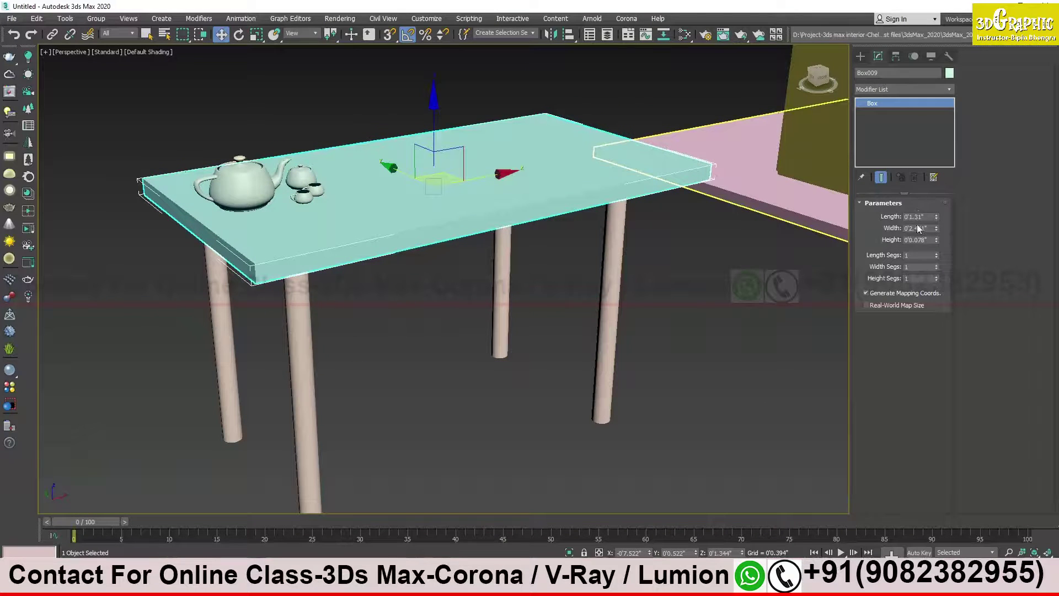
click(861, 56)
alt+middle_drag(843, 145, 463, 250)
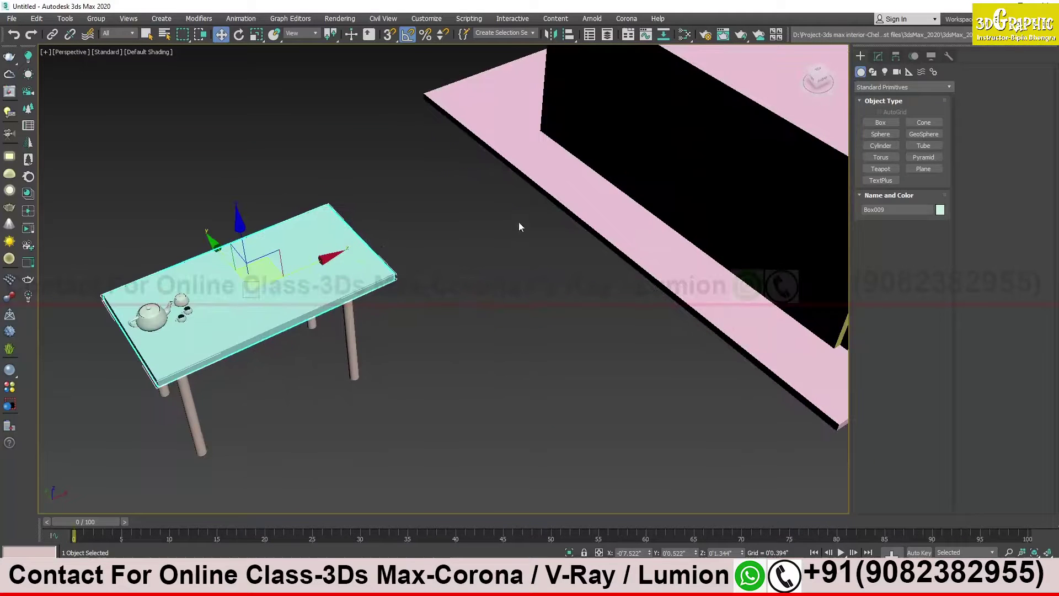
scroll(519, 221, down, 8)
alt+middle_drag(528, 221, 485, 229)
scroll(501, 227, up, 3)
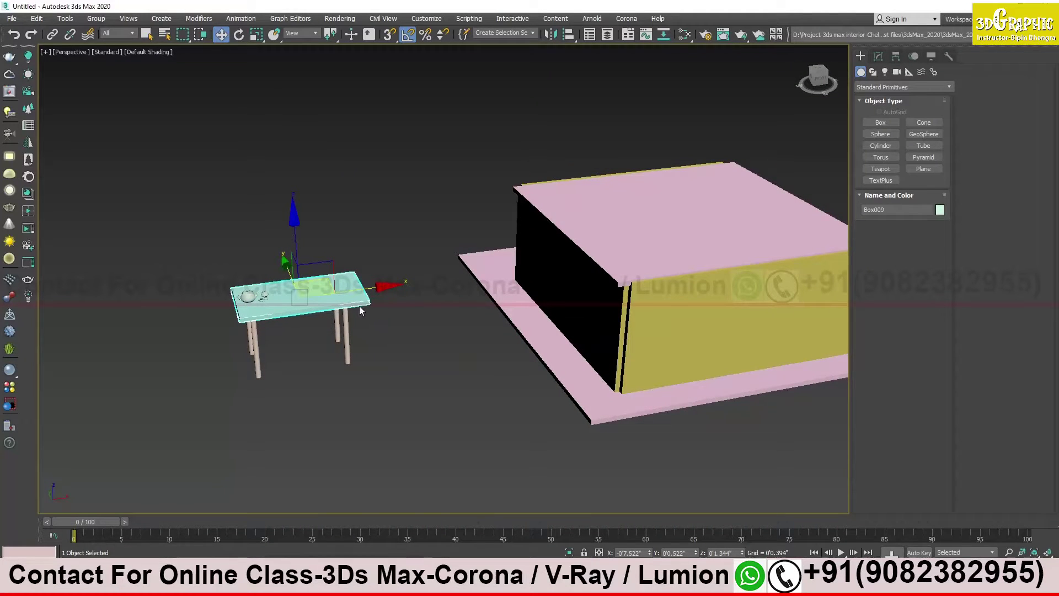